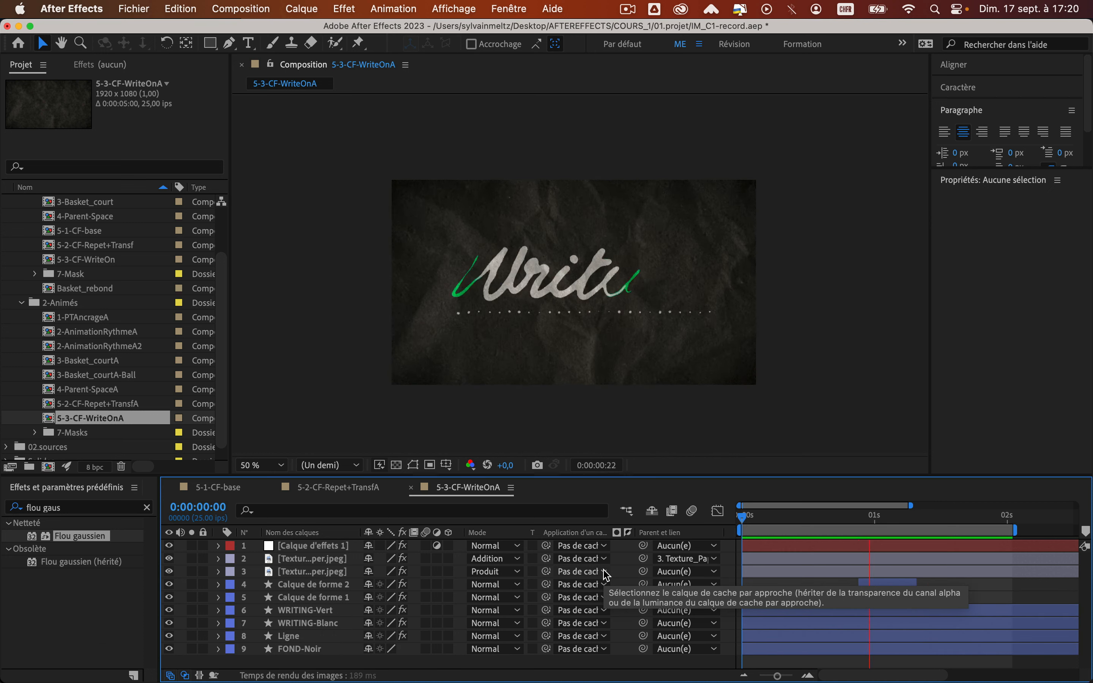
# Step: Stop the preview playback and open the 5-1-CF-base composition
pyautogui.press('space')
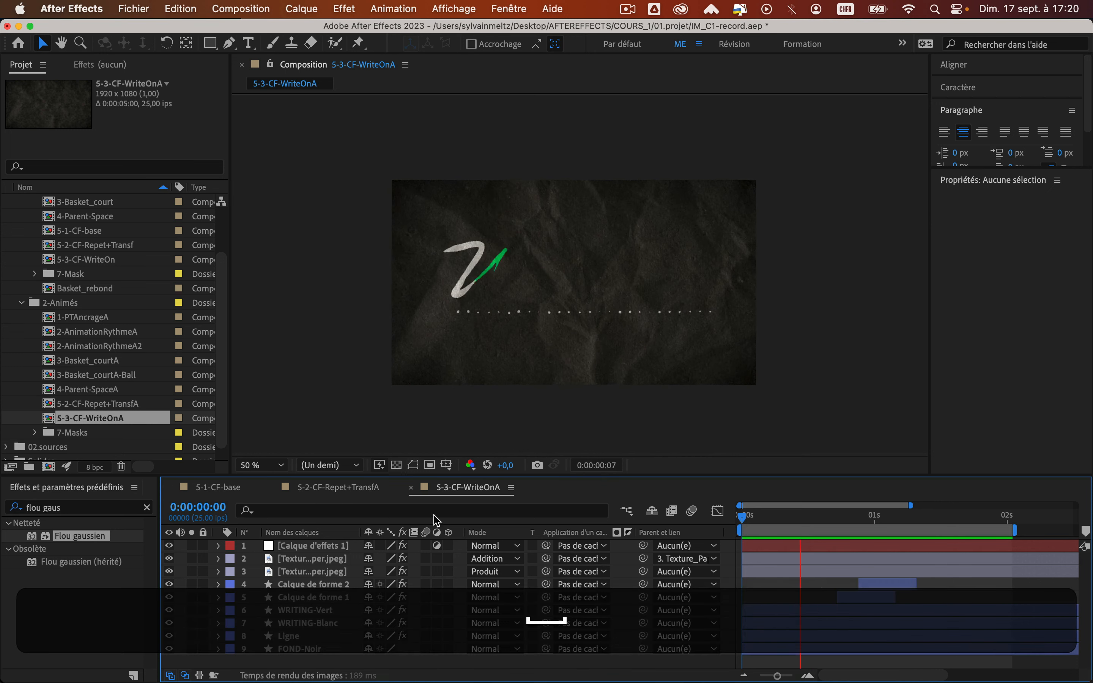
pyautogui.click(216, 488)
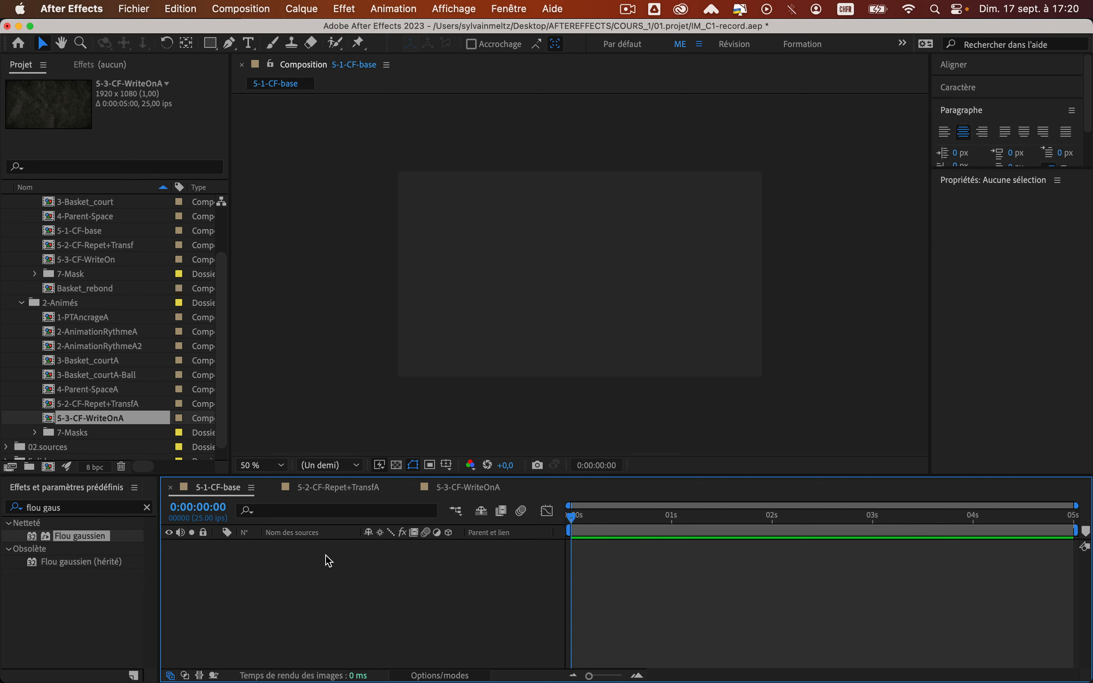
pyautogui.rightClick(333, 566)
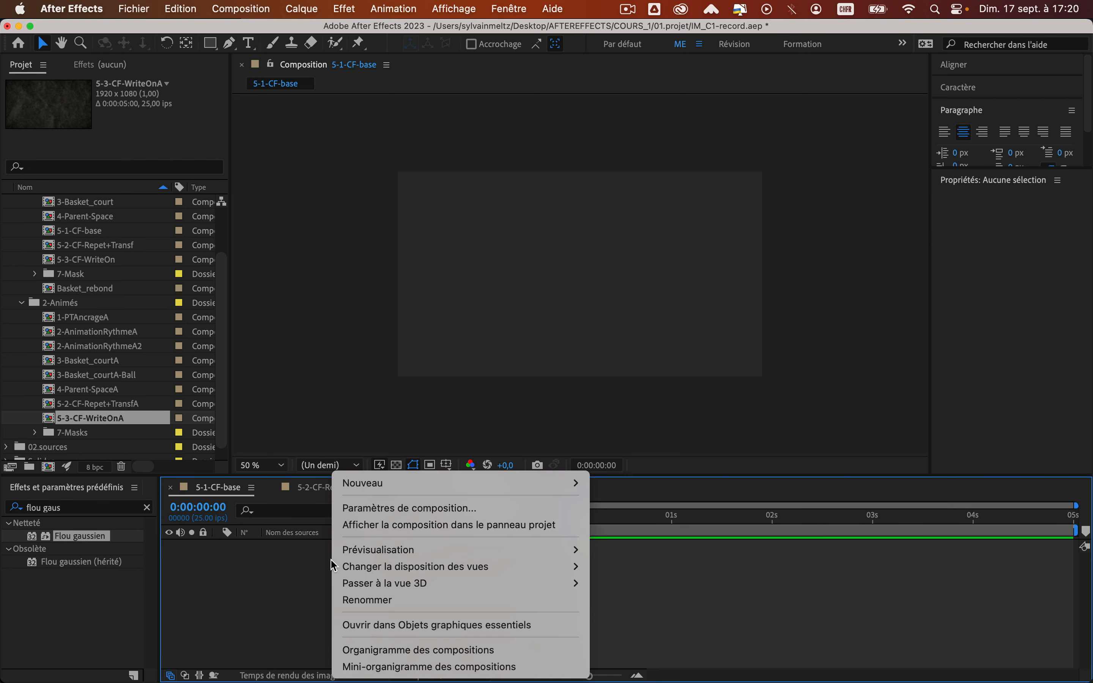
pyautogui.click(301, 565)
pyautogui.click(301, 8)
pyautogui.moveTo(356, 34)
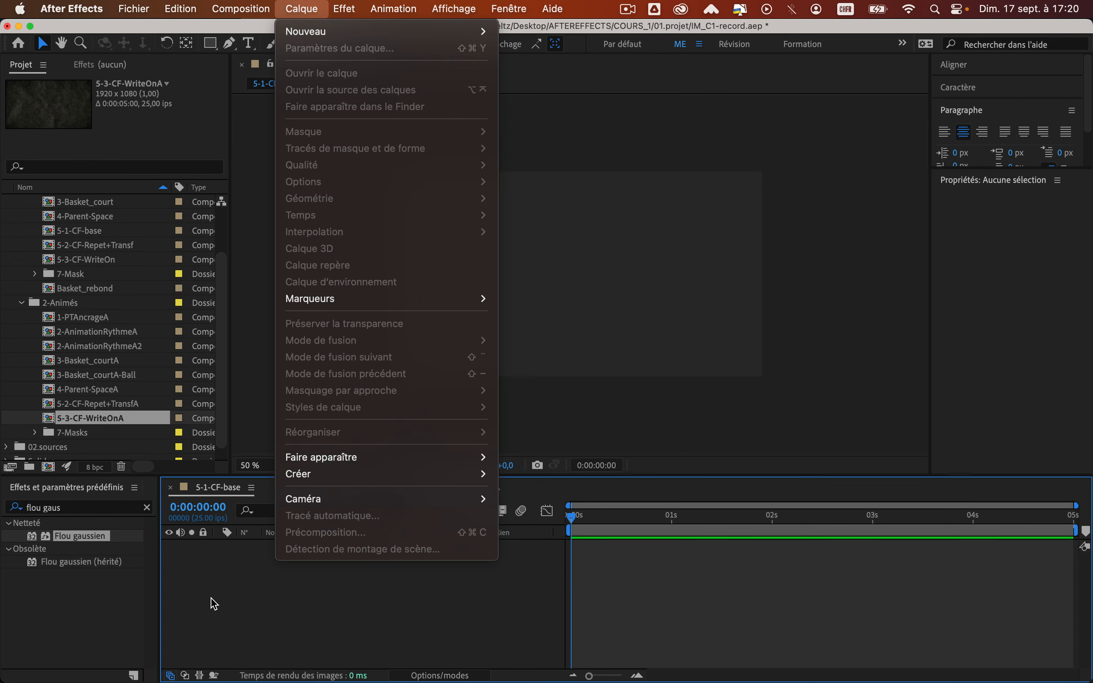
pyautogui.click(319, 562)
pyautogui.rightClick(319, 567)
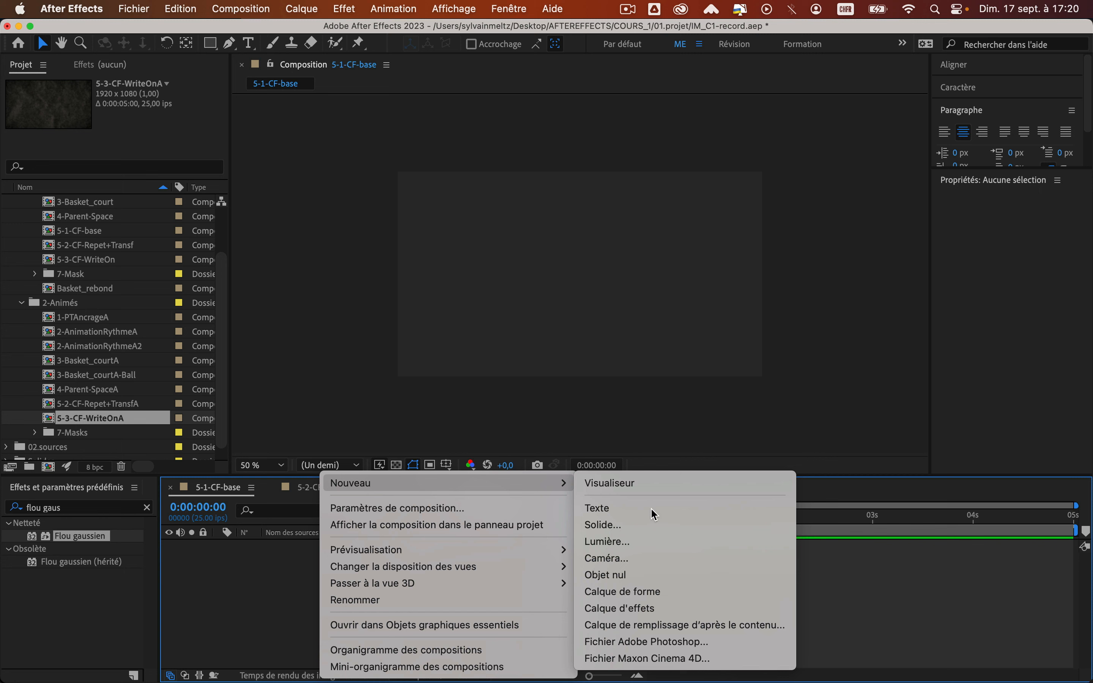
pyautogui.click(295, 594)
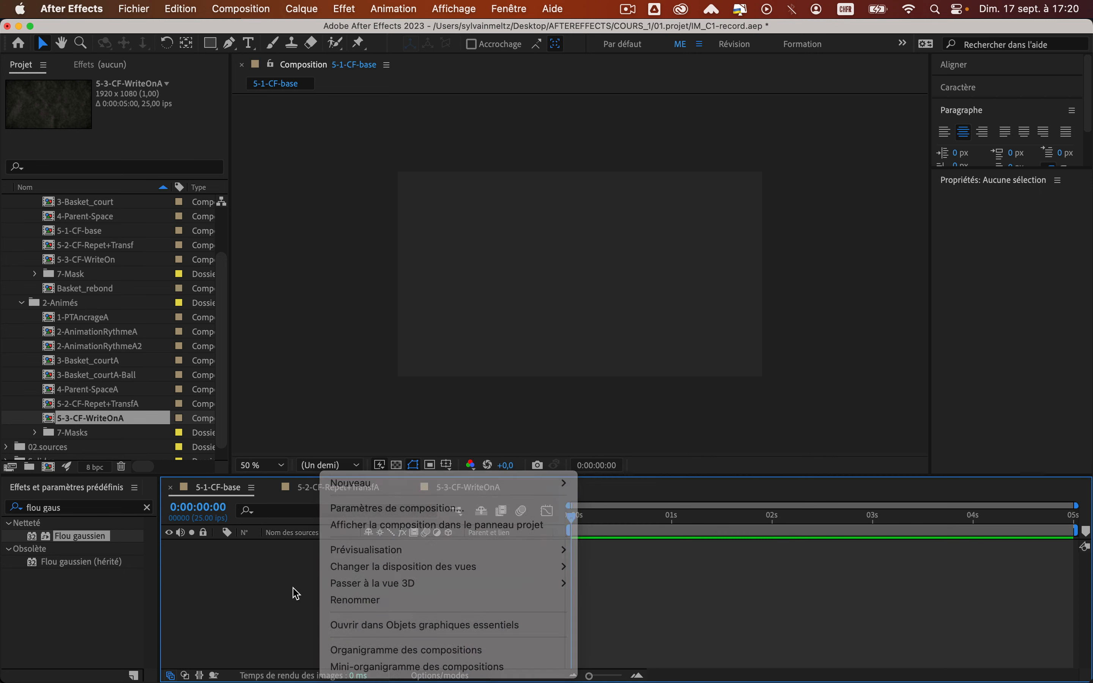
# Step: Try drawing a Rectangle tool square about 345 px wide in the frame's upper-left corner and one about 620 px around its centre, undoing both
pyautogui.click(212, 45)
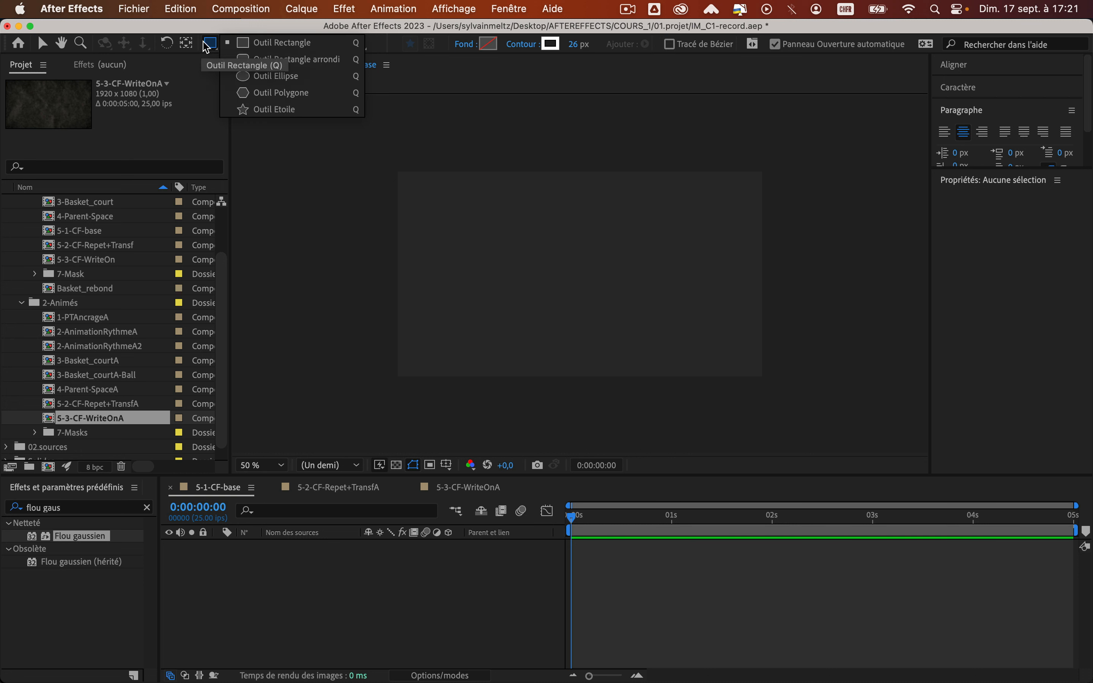
pyautogui.click(273, 42)
pyautogui.moveTo(433, 206)
pyautogui.mouseDown()
pyautogui.moveTo(537, 310)
pyautogui.moveTo(462, 230)
pyautogui.moveTo(520, 293)
pyautogui.moveTo(499, 290)
pyautogui.moveTo(480, 256)
pyautogui.moveTo(467, 256)
pyautogui.moveTo(515, 290)
pyautogui.moveTo(478, 251)
pyautogui.moveTo(531, 302)
pyautogui.moveTo(465, 235)
pyautogui.mouseUp()
pyautogui.press('shift')
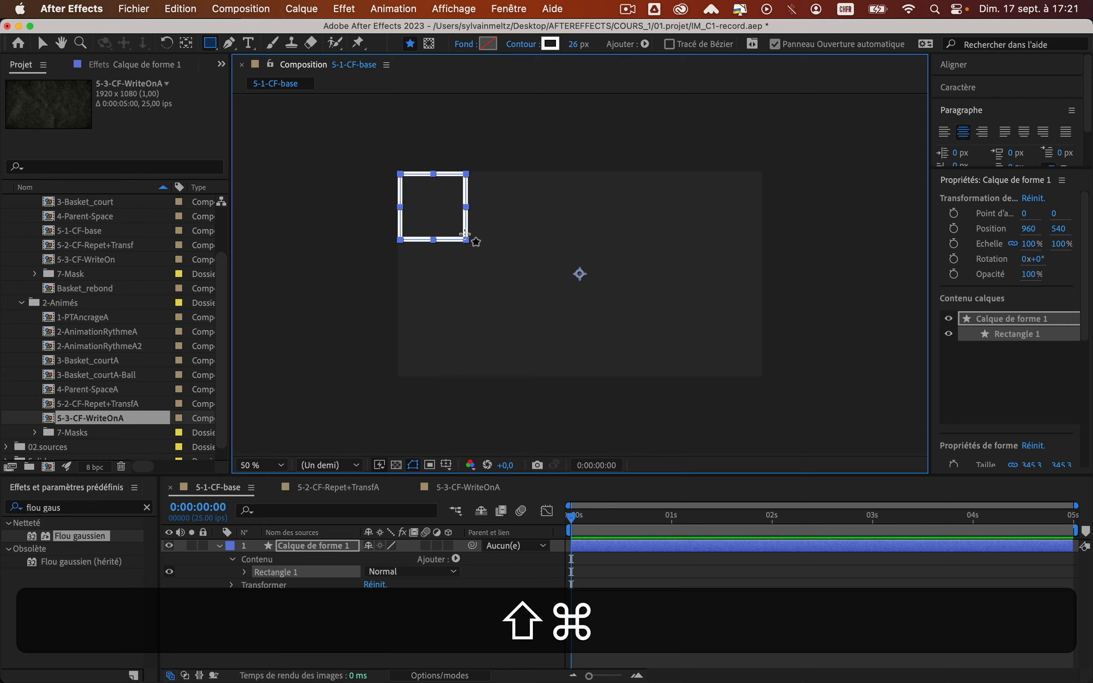
pyautogui.press('super+shift+z')
pyautogui.press('super+z')
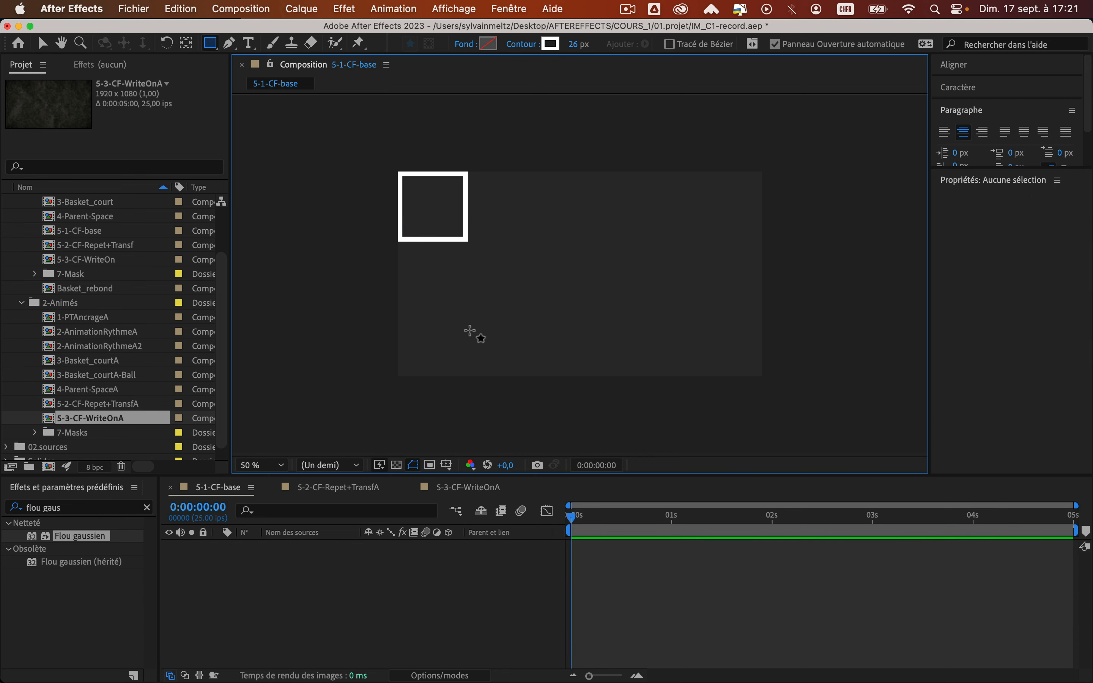
pyautogui.click(412, 585)
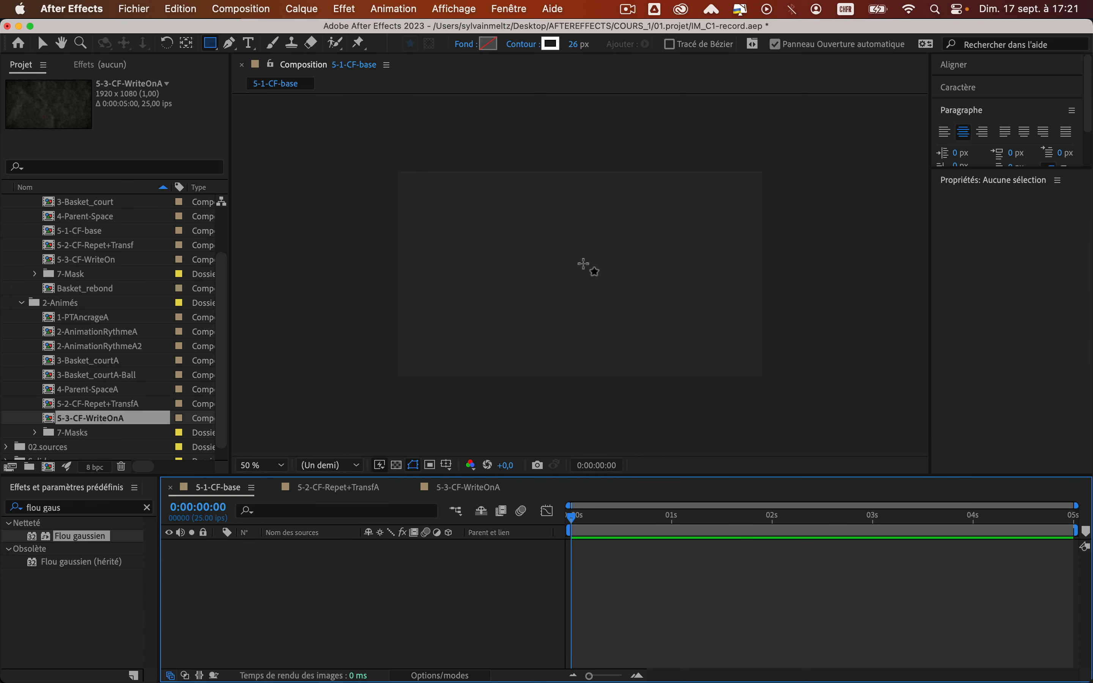
pyautogui.moveTo(583, 276); pyautogui.dragTo(642, 332)
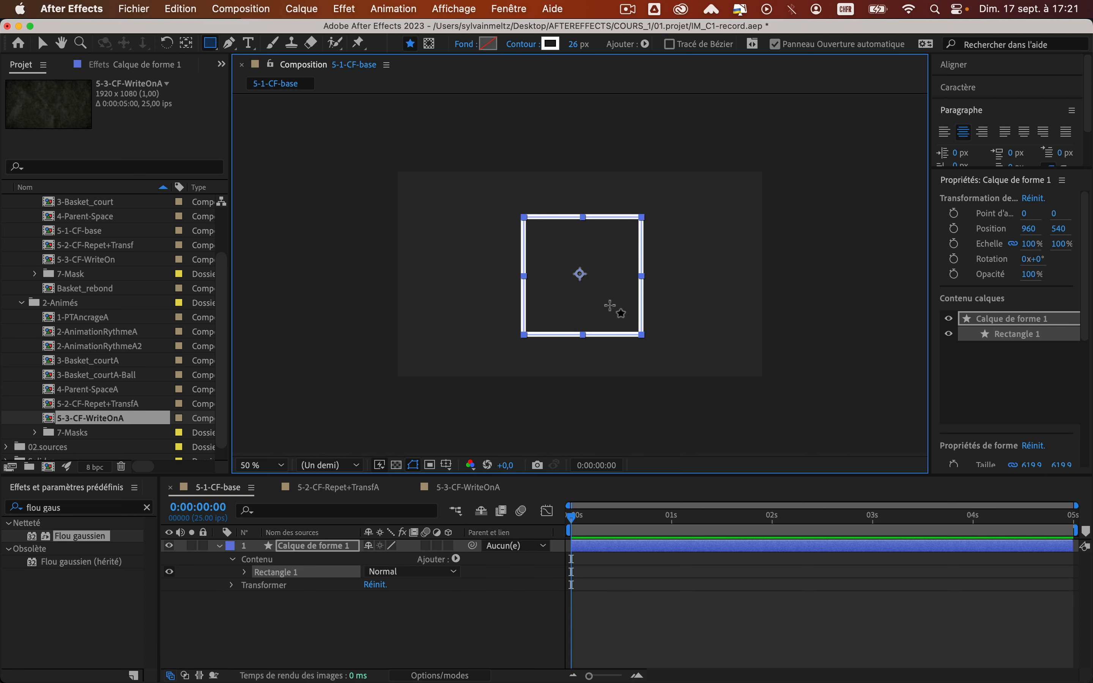
pyautogui.press('super+z')
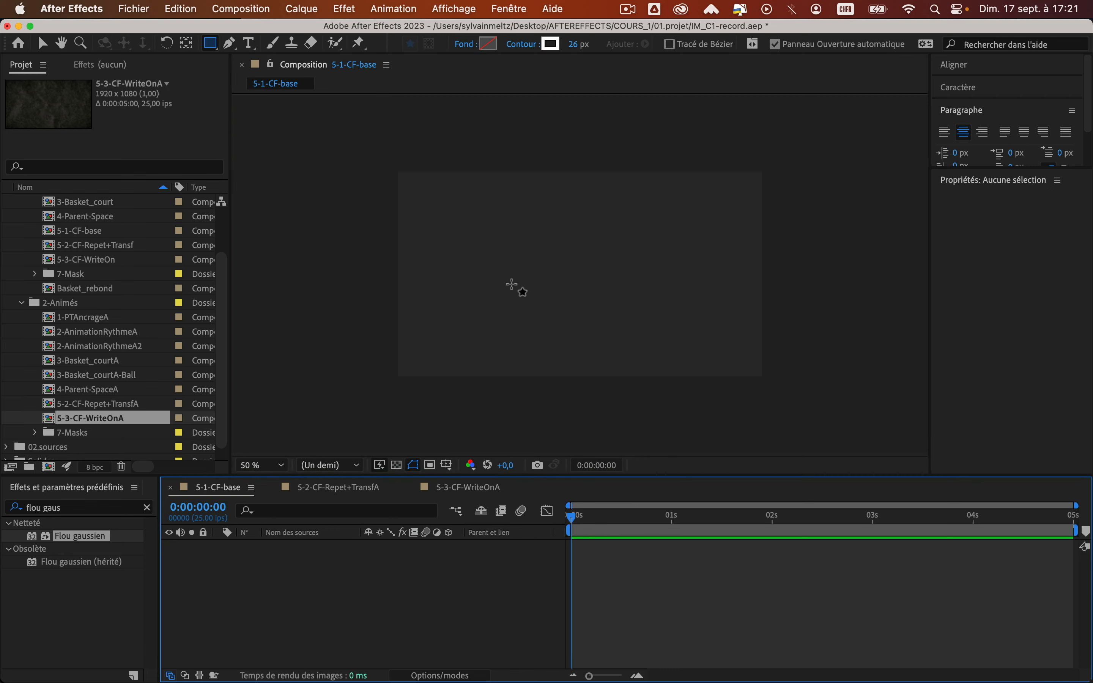
# Step: Draw a rectangle about 385 by 329 px just left of the composition's centre
pyautogui.moveTo(509, 232); pyautogui.dragTo(583, 294)
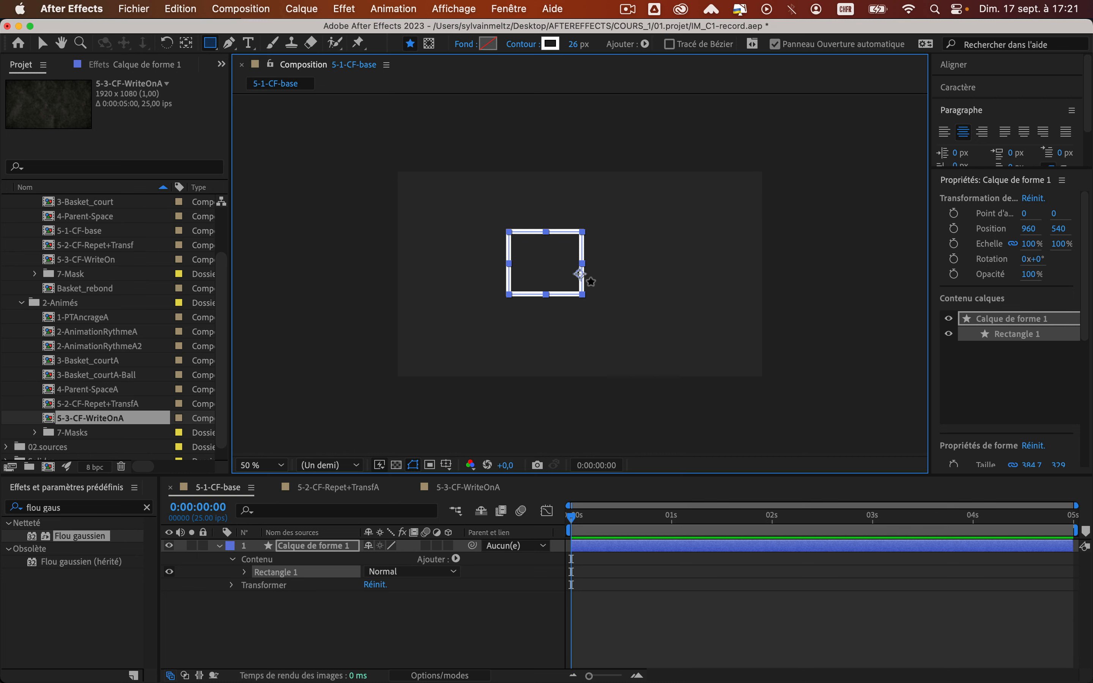
pyautogui.press('alt')
# Step: Enable centring the anchor point in new shape layers in the general preferences
pyautogui.click(74, 5)
pyautogui.moveTo(92, 57)
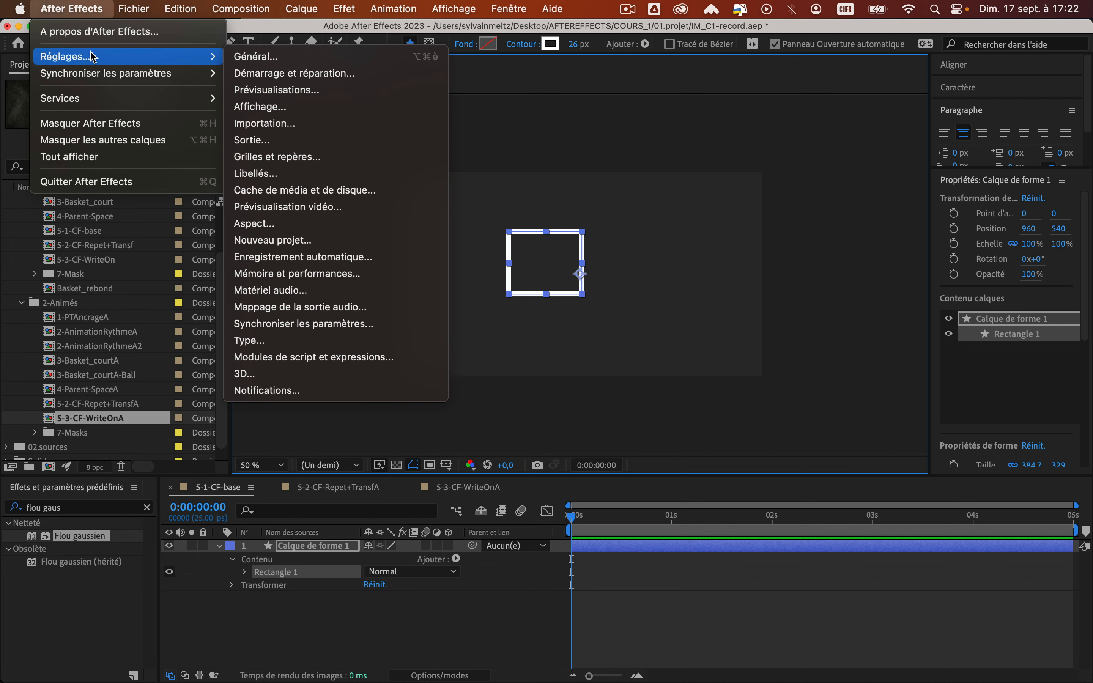
pyautogui.click(271, 61)
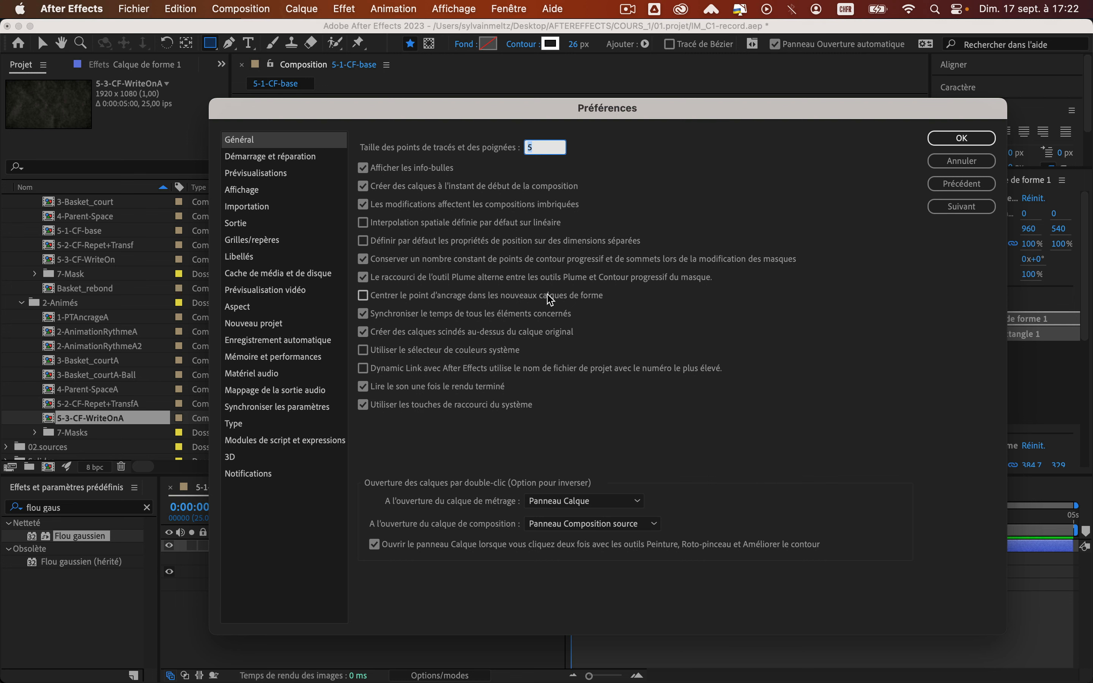
pyautogui.click(364, 296)
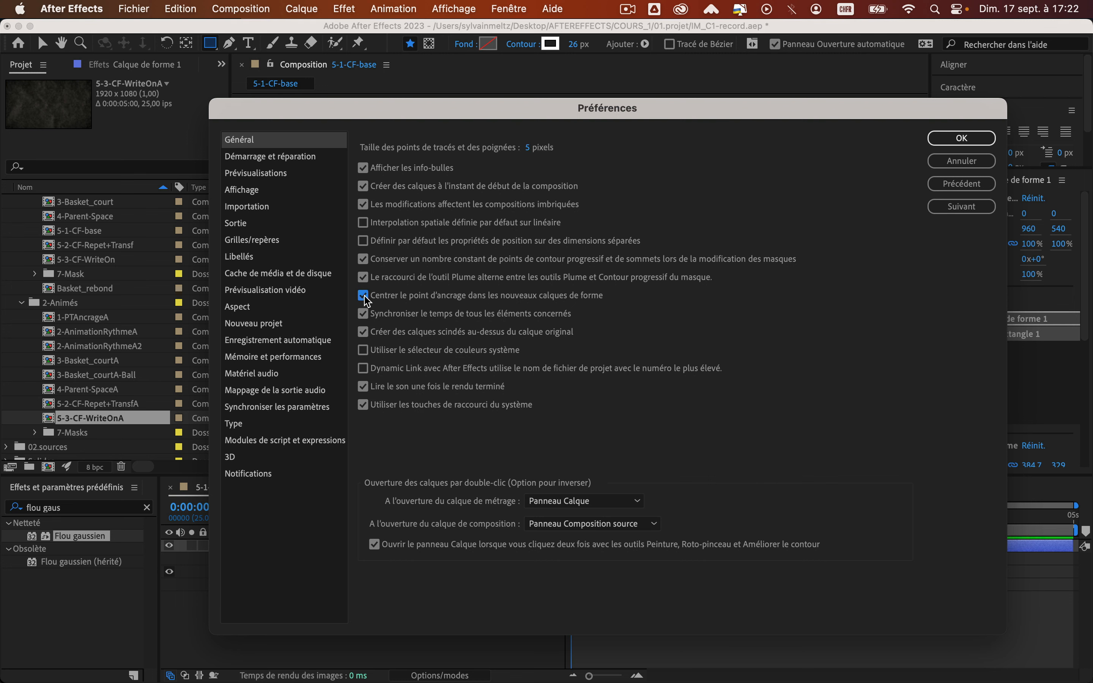
pyautogui.click(962, 140)
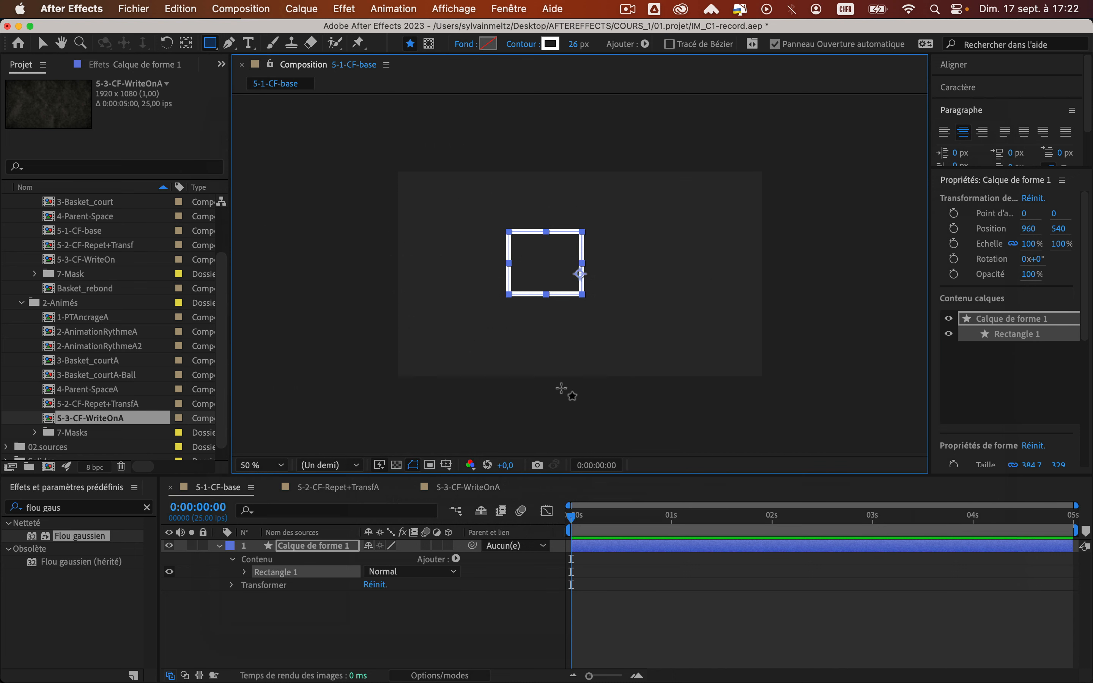
# Step: Delete the existing rectangle layer and draw a new square about 442 px wide in the left half of the frame
pyautogui.click(328, 548)
pyautogui.press('BackSpace')
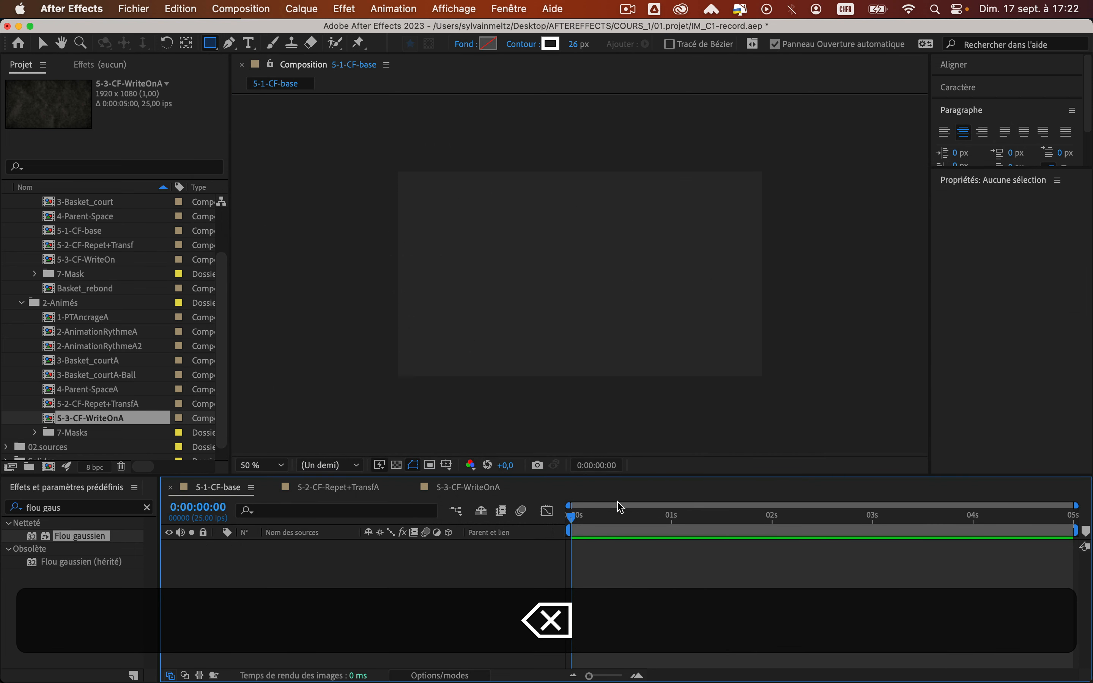
pyautogui.moveTo(468, 230); pyautogui.dragTo(552, 313)
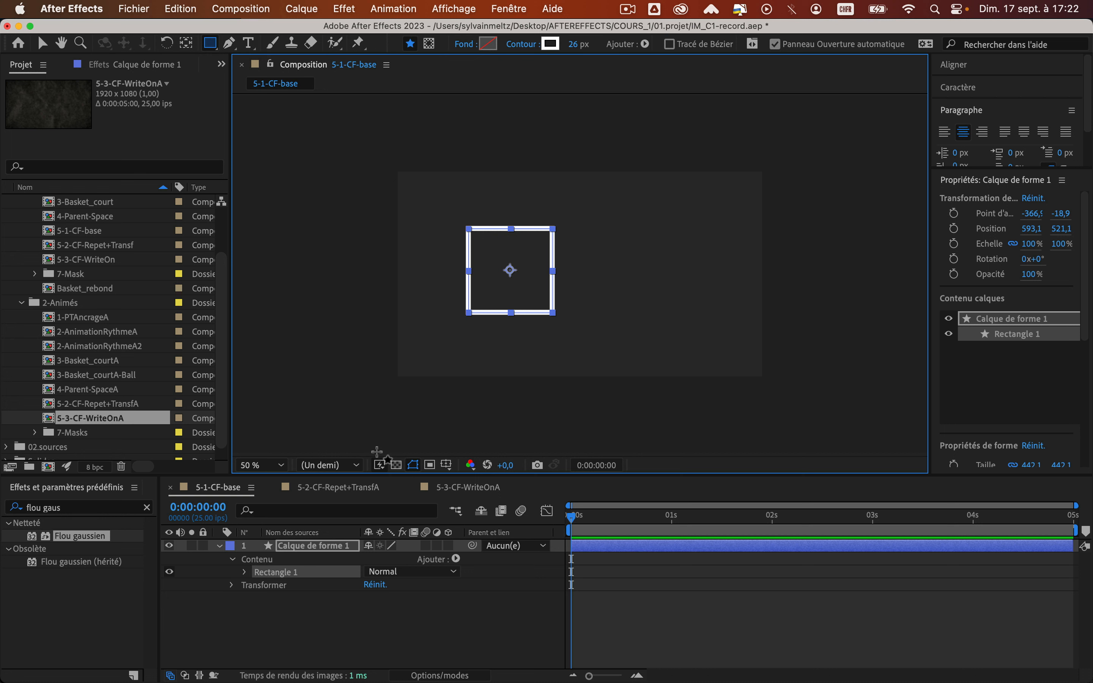
# Step: Draw a circle about 685 px wide with the Ellipse tool inside Calque de forme 1, overlapping the square's right edge
pyautogui.click(309, 548)
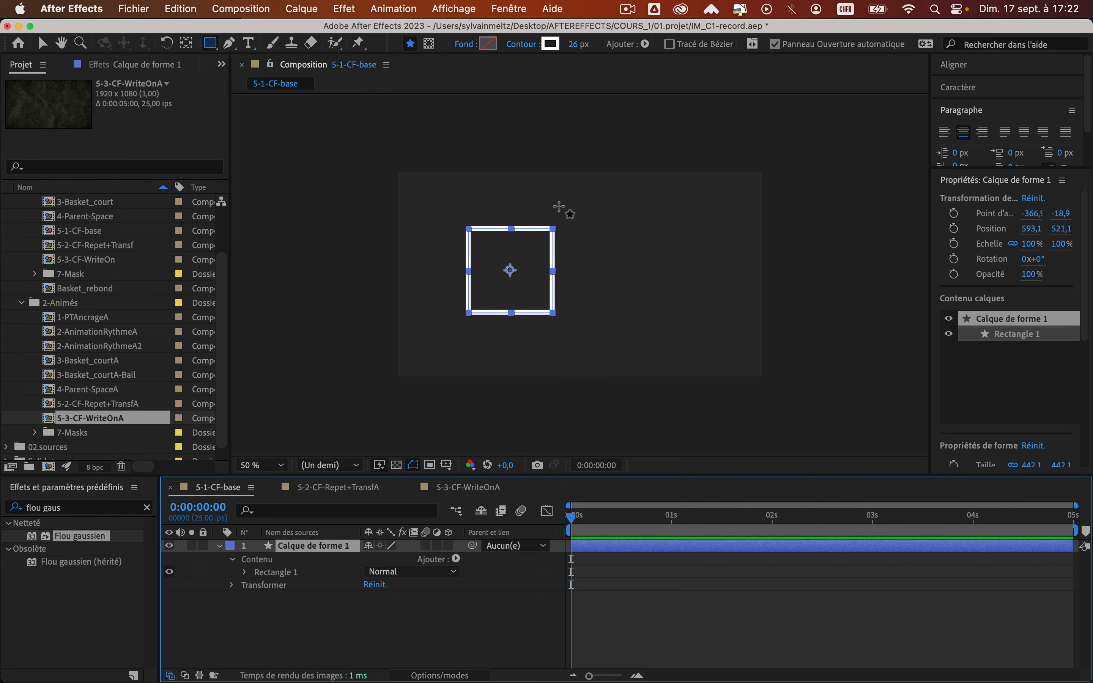
pyautogui.moveTo(210, 46)
pyautogui.mouseDown()
pyautogui.moveTo(253, 59)
pyautogui.moveTo(253, 75)
pyautogui.mouseUp()
pyautogui.moveTo(564, 227); pyautogui.dragTo(544, 206)
pyautogui.moveTo(596, 246); pyautogui.dragTo(677, 339)
pyautogui.press('shift')
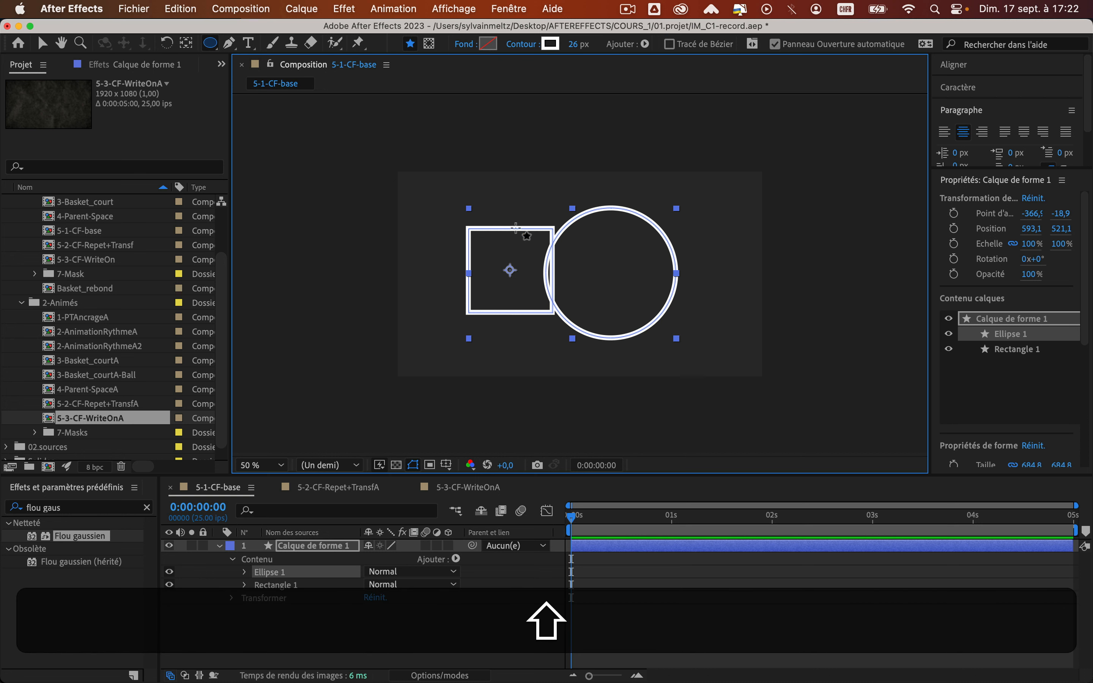
# Step: Delete Ellipse 1 from the contents of Calque de forme 1
pyautogui.click(302, 546)
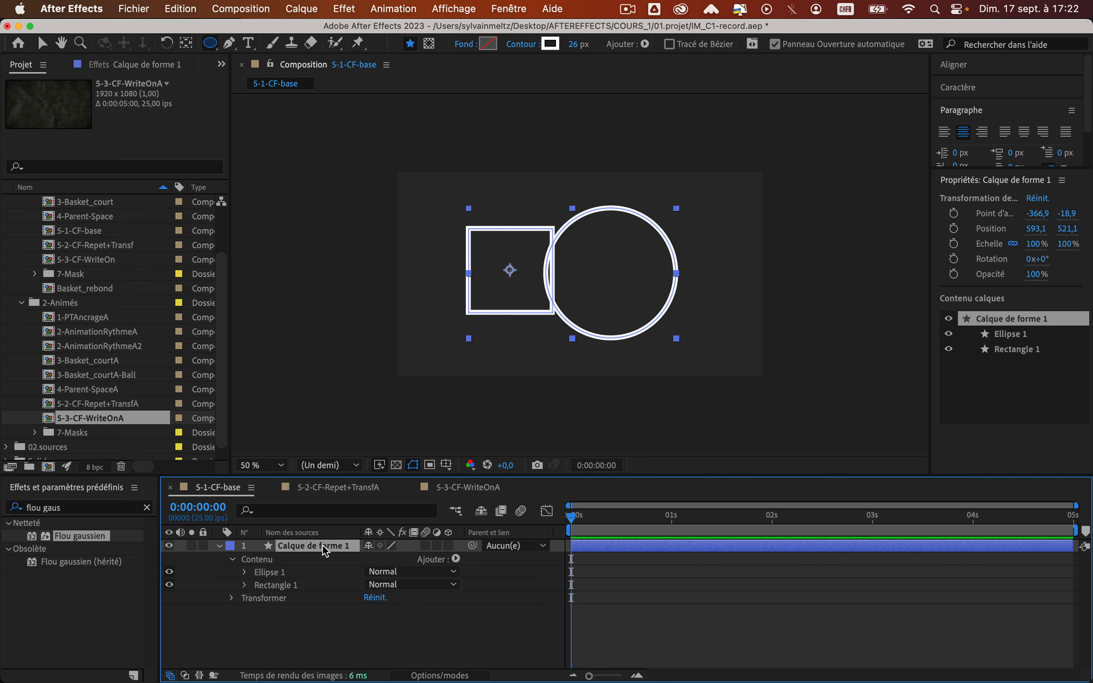
pyautogui.click(275, 585)
pyautogui.click(272, 572)
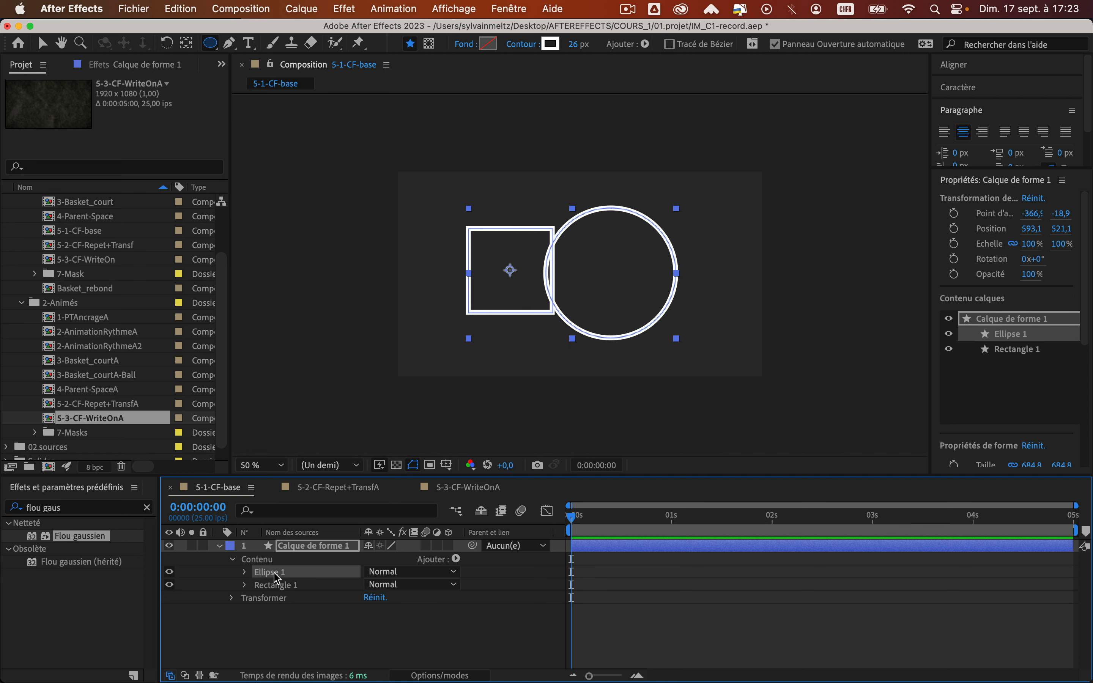
pyautogui.press('BackSpace')
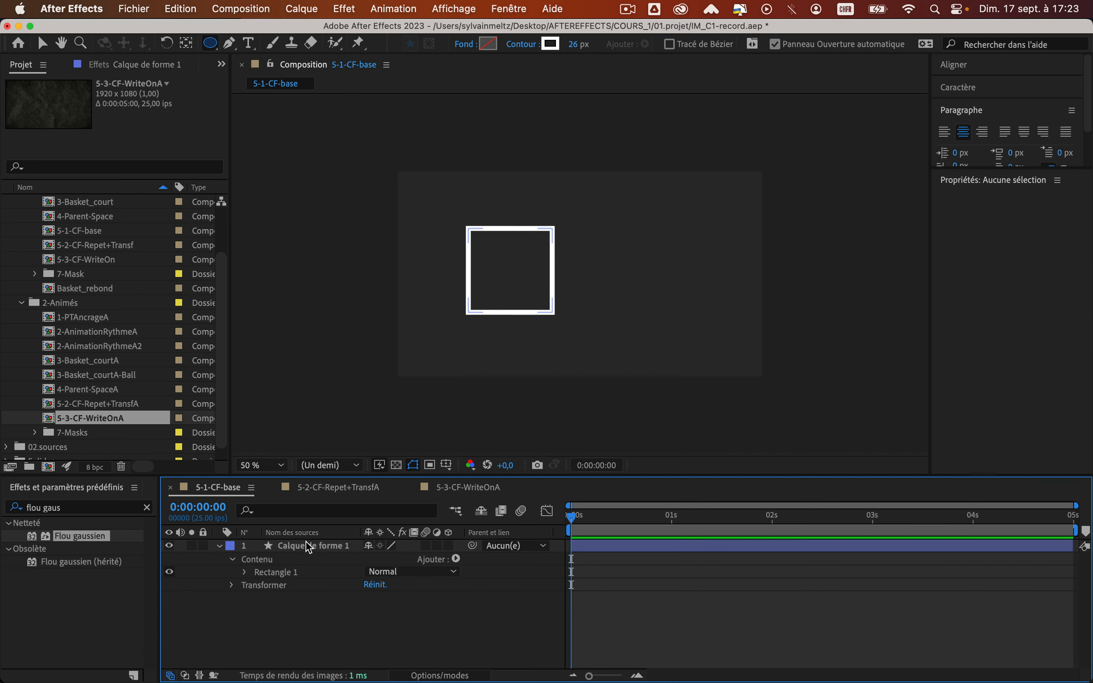
# Step: Deselect all layers and draw a circle about 548 px wide to the right of the square on its own shape layer
pyautogui.click(294, 551)
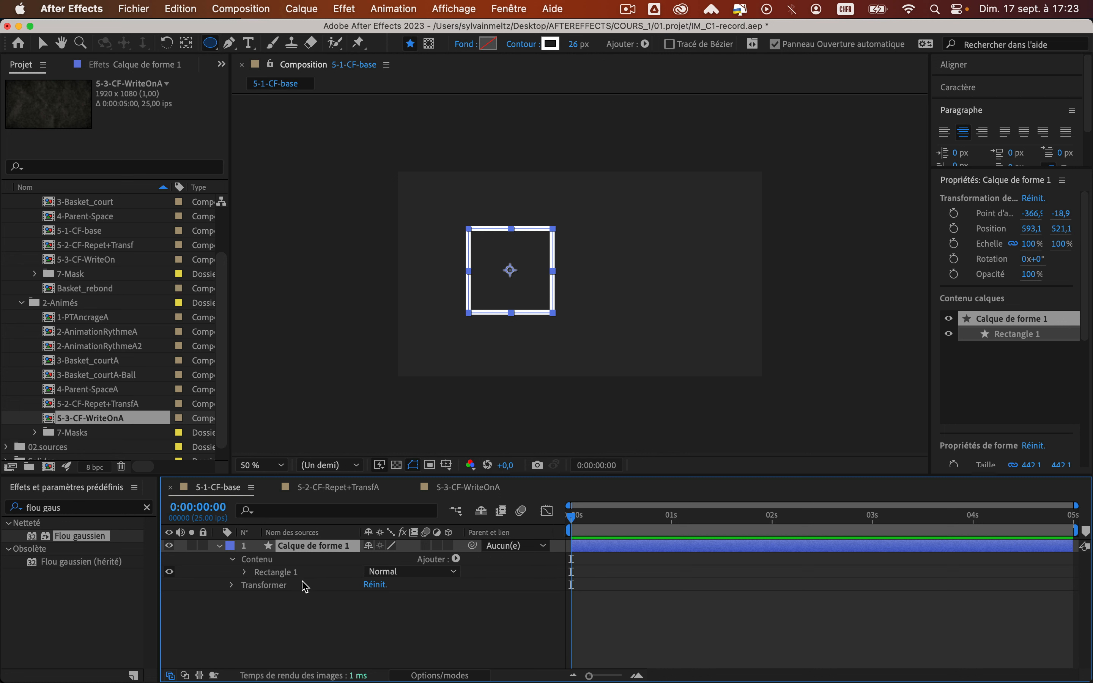
pyautogui.click(319, 633)
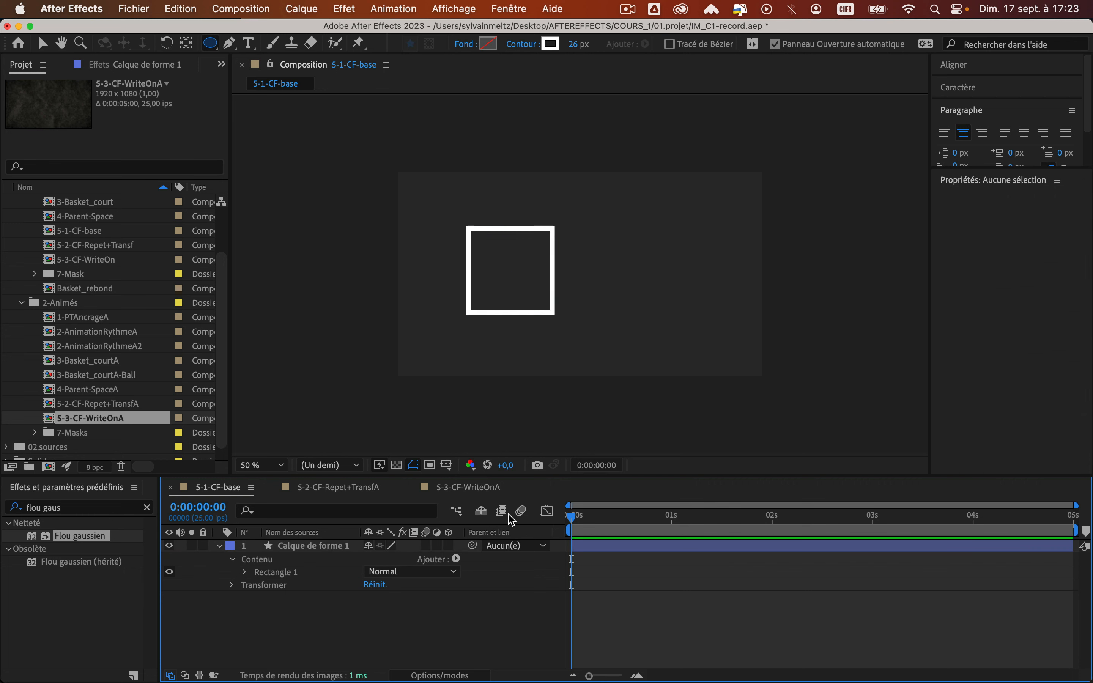
pyautogui.moveTo(606, 219); pyautogui.dragTo(711, 328)
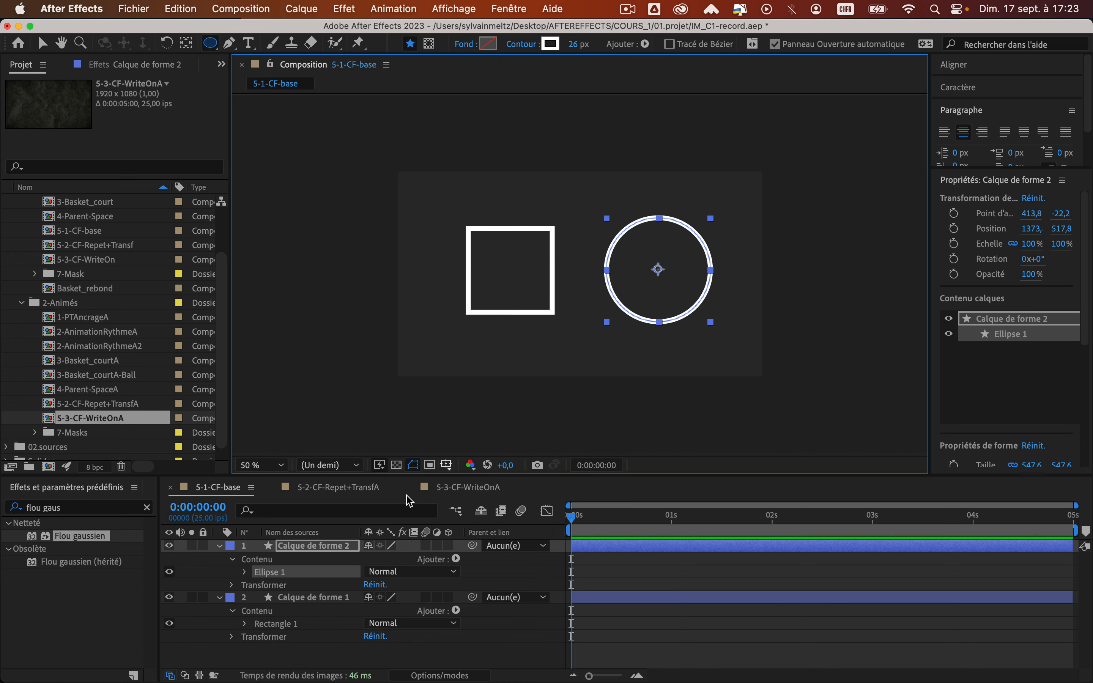
# Step: Switch to the Selection tool, collapse the properties of both shape layers and deselect them
pyautogui.click(321, 546)
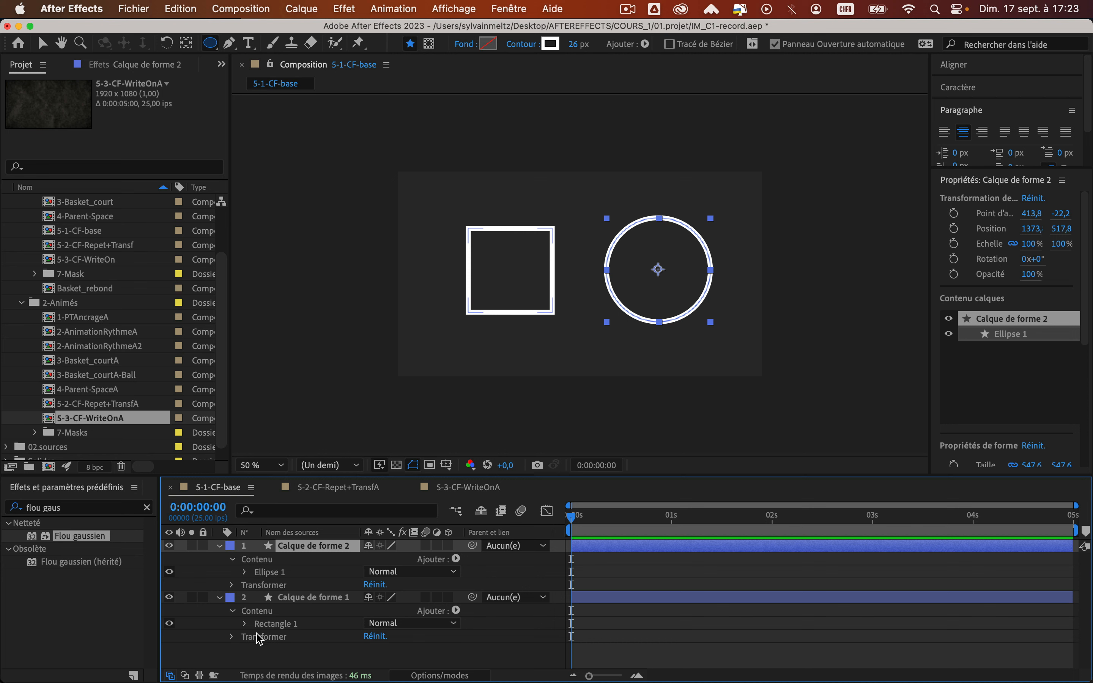
pyautogui.press('v')
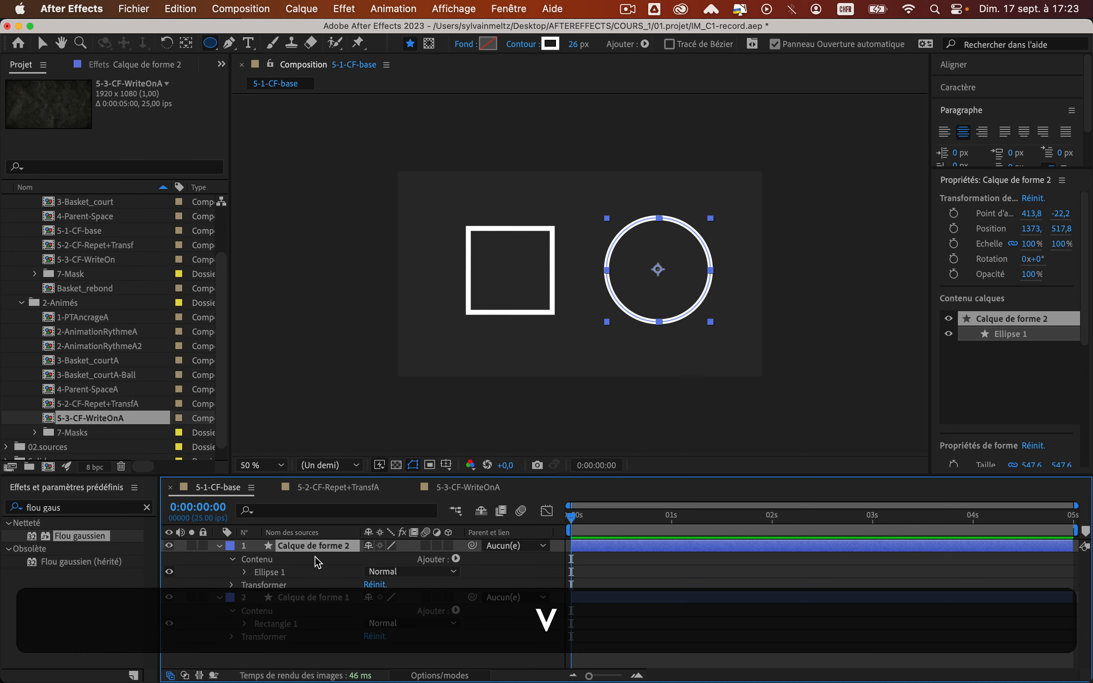
pyautogui.click(221, 546)
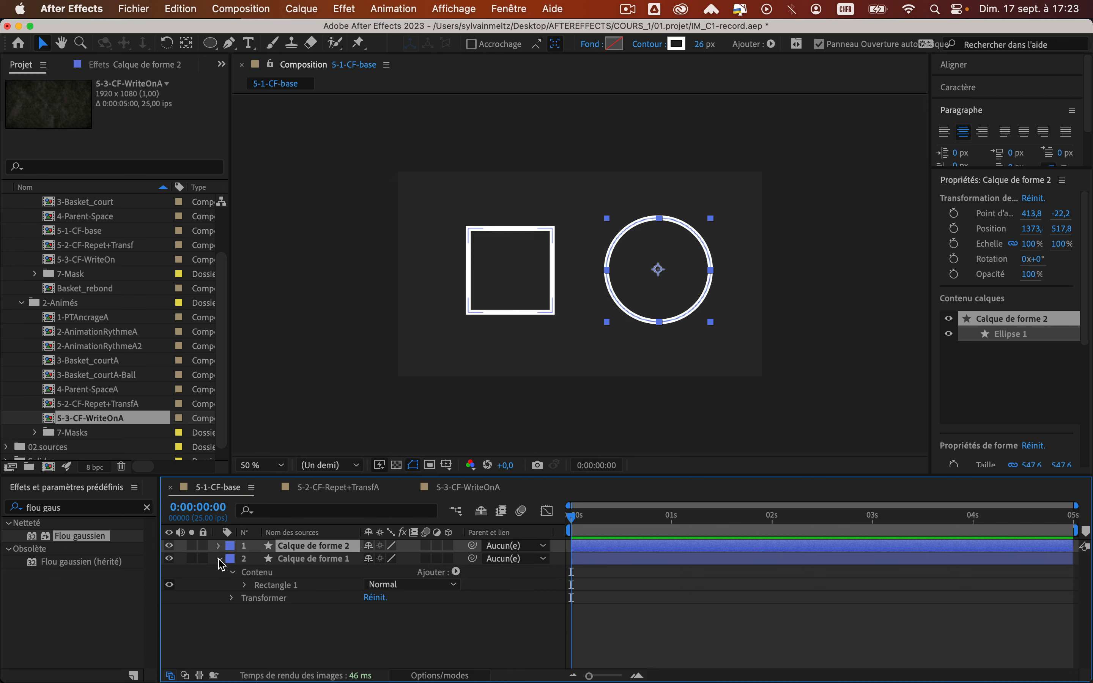
pyautogui.click(220, 558)
pyautogui.click(339, 588)
# Step: Set the fill of the square on Calque de forme 1 to a solid colour (Couleur unie)
pyautogui.click(316, 559)
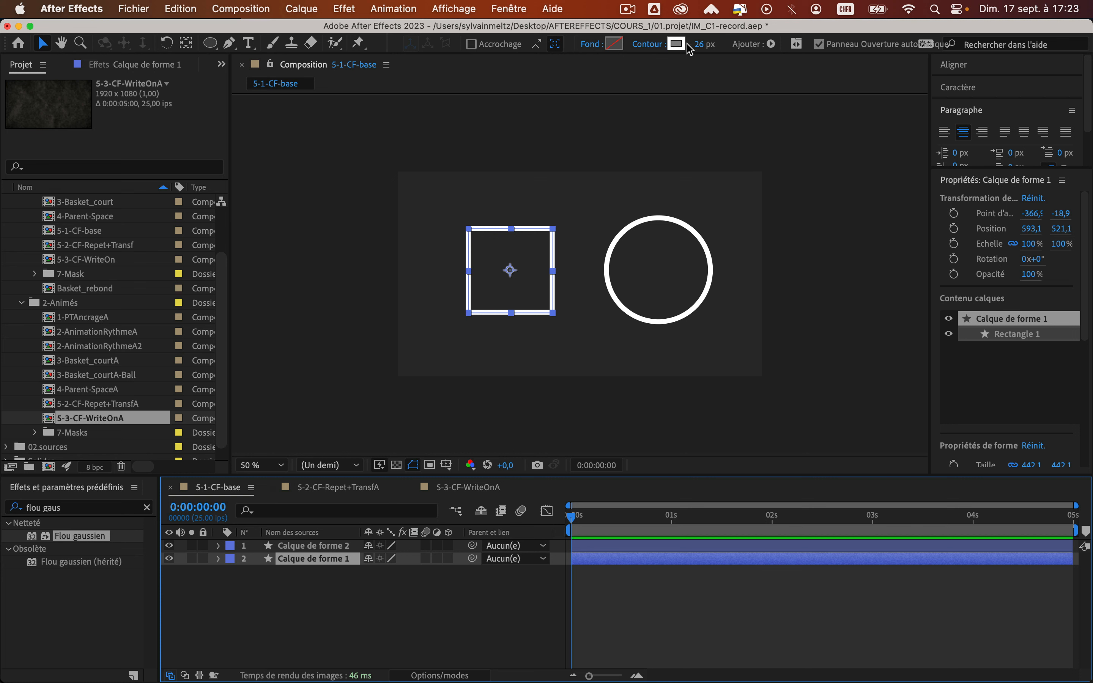
pyautogui.click(593, 47)
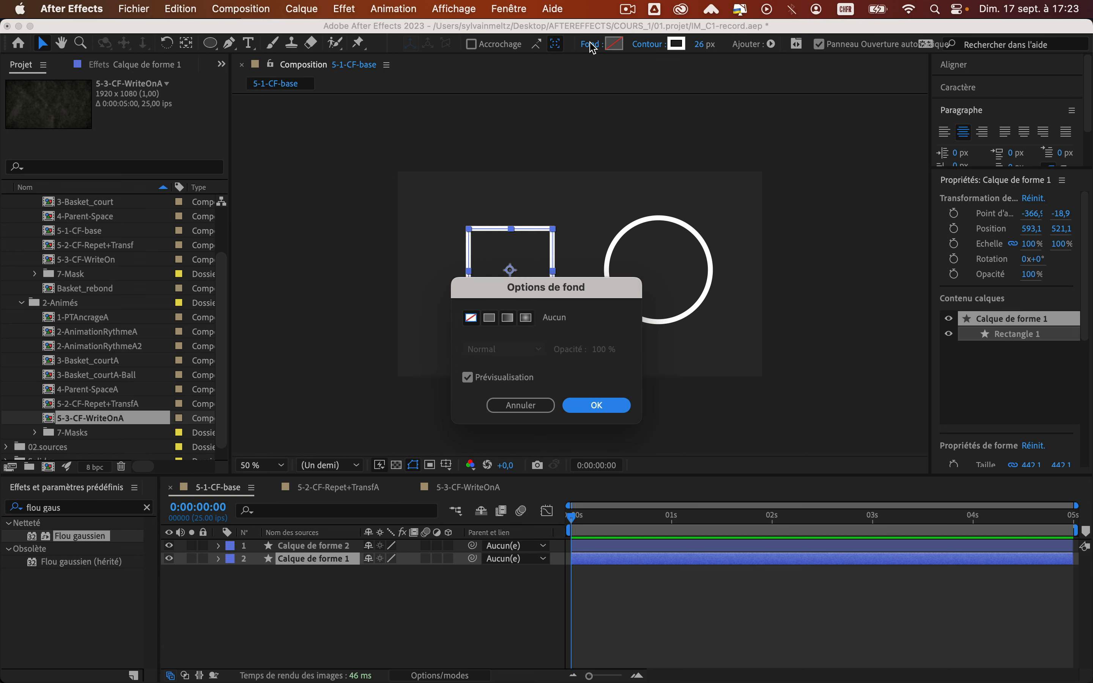
pyautogui.click(490, 318)
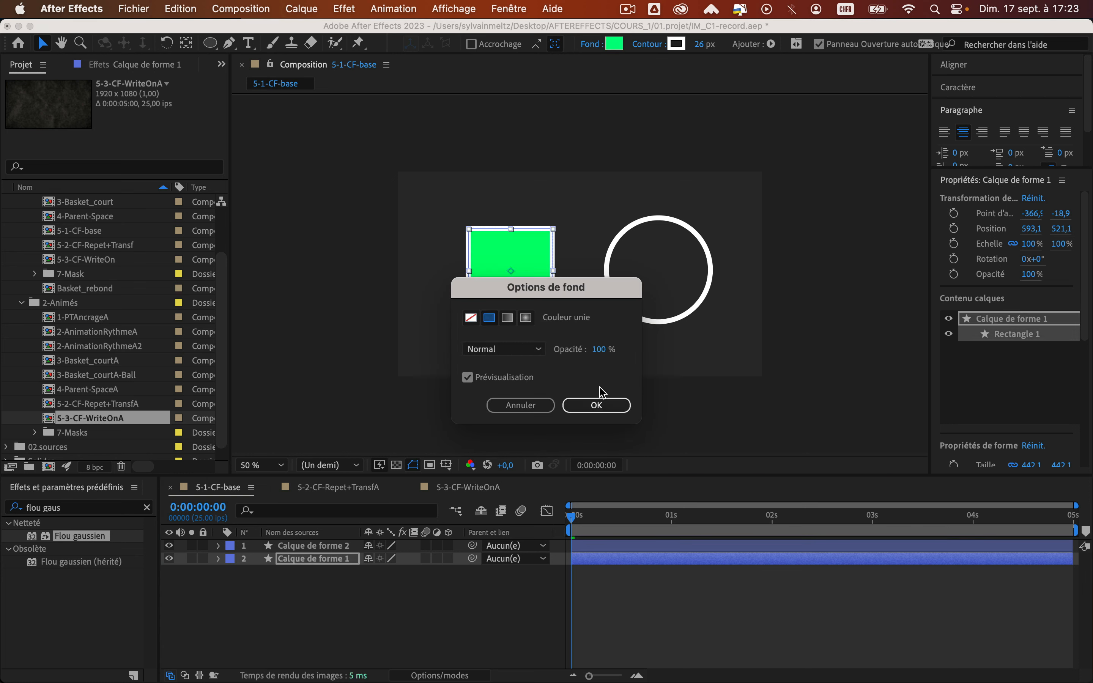
pyautogui.click(609, 407)
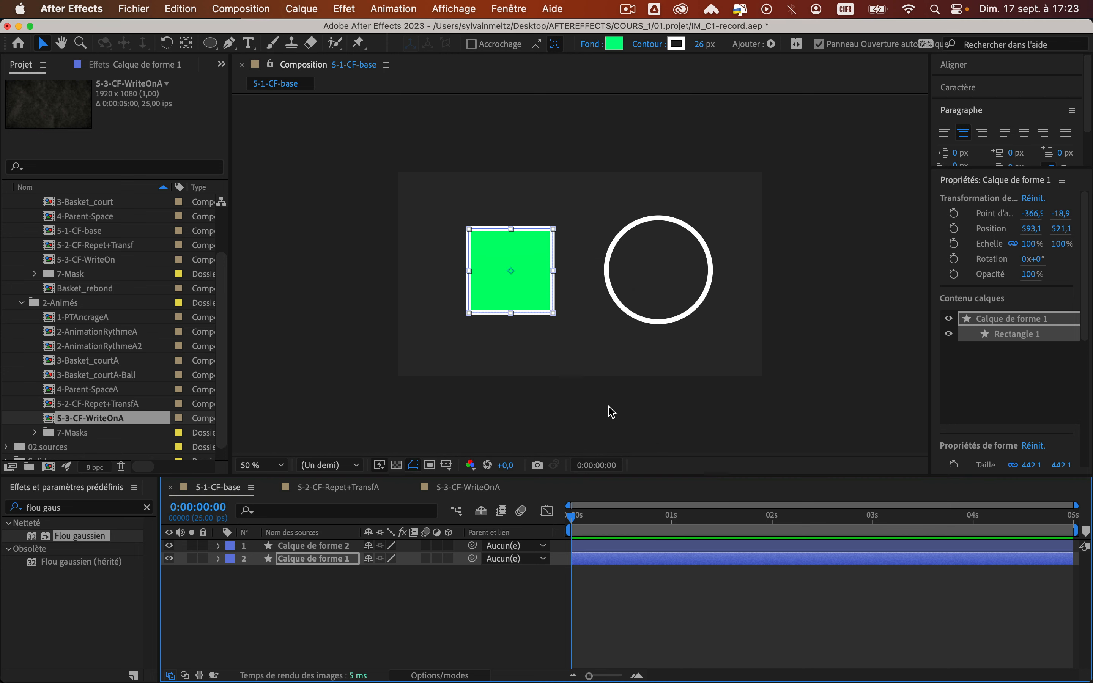
# Step: Set the square's stroke type to a solid colour (Couleur unie) with a width of 14 px
pyautogui.click(656, 48)
pyautogui.click(471, 318)
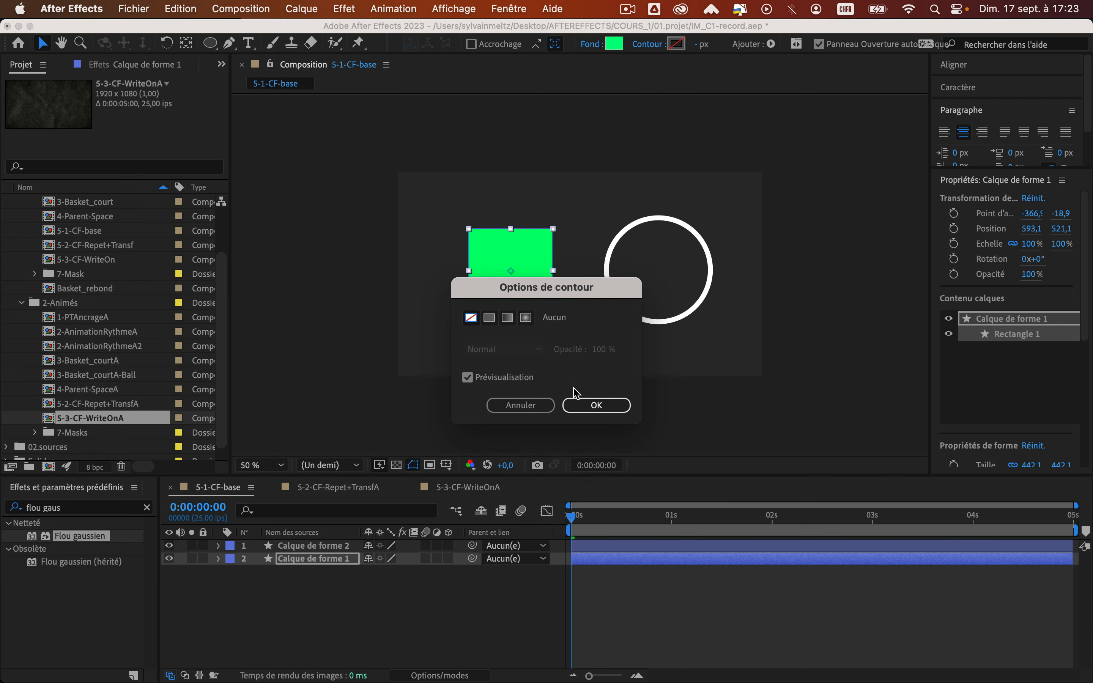
pyautogui.click(489, 318)
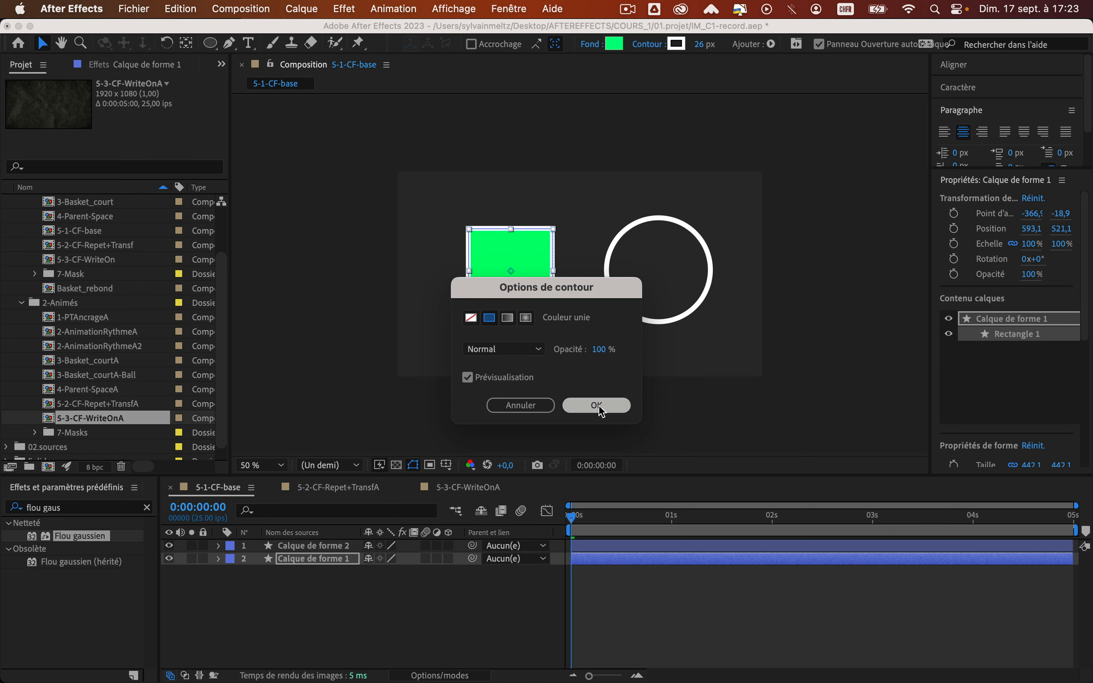
pyautogui.click(597, 405)
pyautogui.moveTo(703, 45)
pyautogui.mouseDown()
pyautogui.moveTo(661, 45)
pyautogui.moveTo(686, 45)
pyautogui.moveTo(678, 45)
pyautogui.mouseUp()
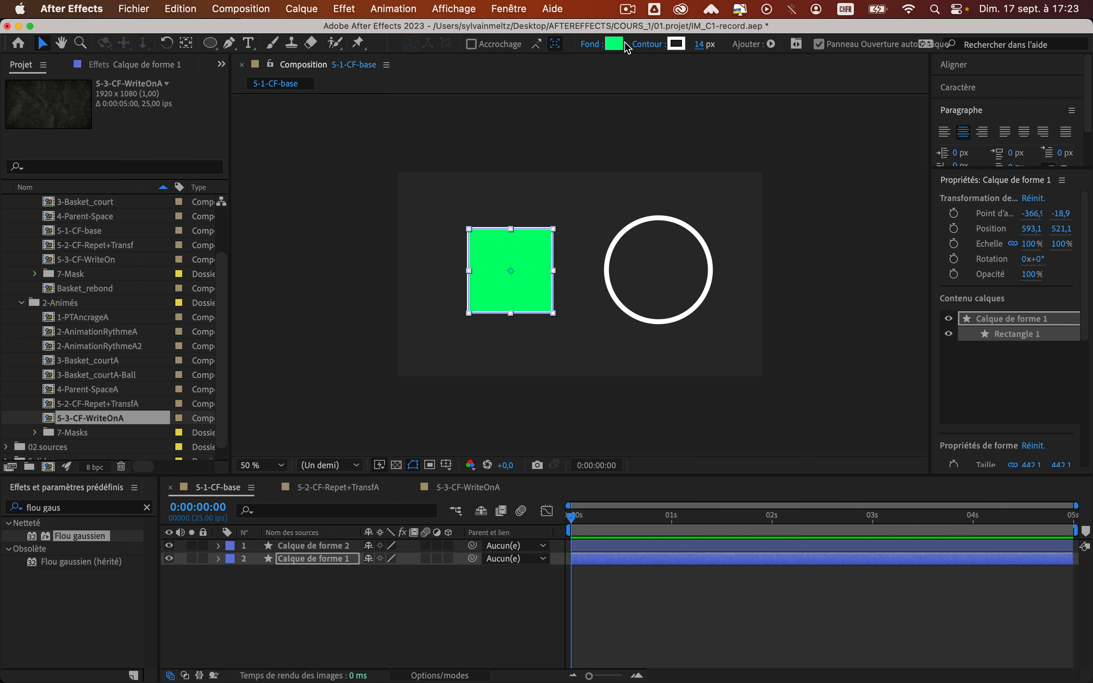
# Step: Try a darker stroke colour for the square, settling on white (FFFFFF)
pyautogui.click(676, 44)
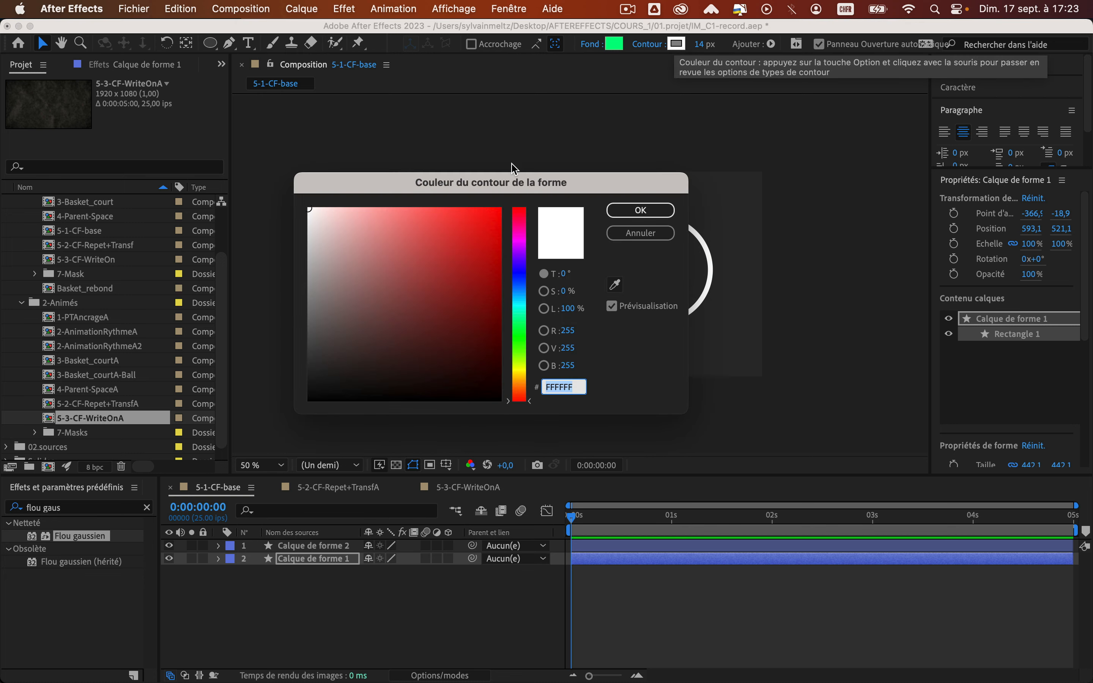
pyautogui.click(351, 363)
pyautogui.moveTo(322, 389)
pyautogui.mouseDown()
pyautogui.moveTo(501, 314)
pyautogui.moveTo(268, 174)
pyautogui.mouseUp()
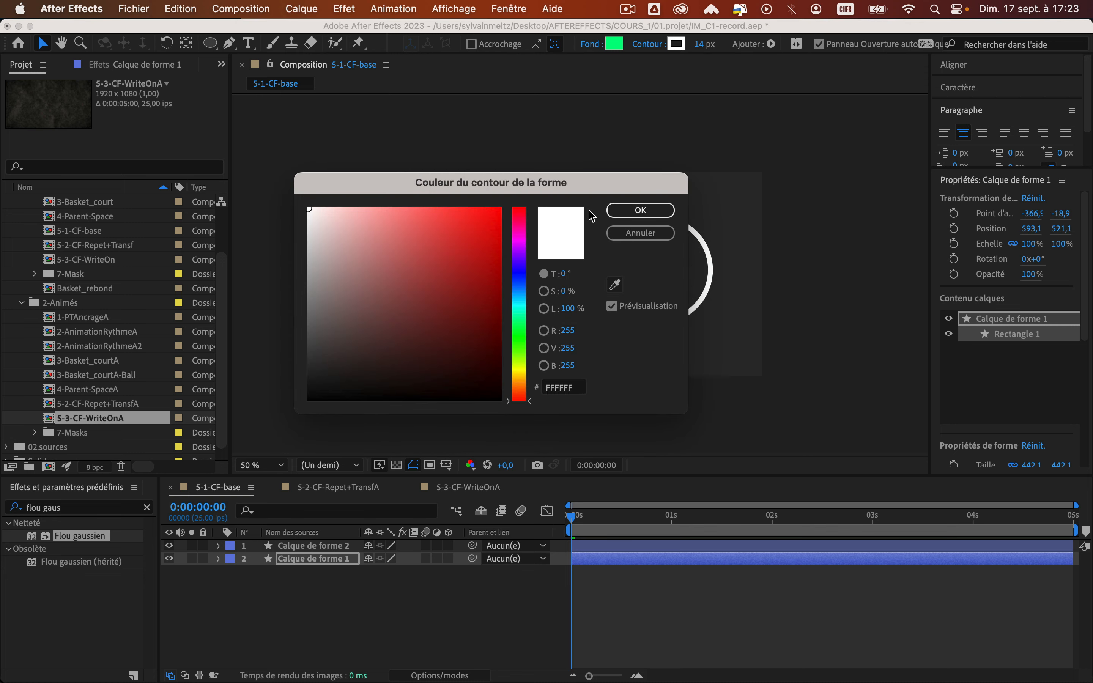
pyautogui.click(632, 211)
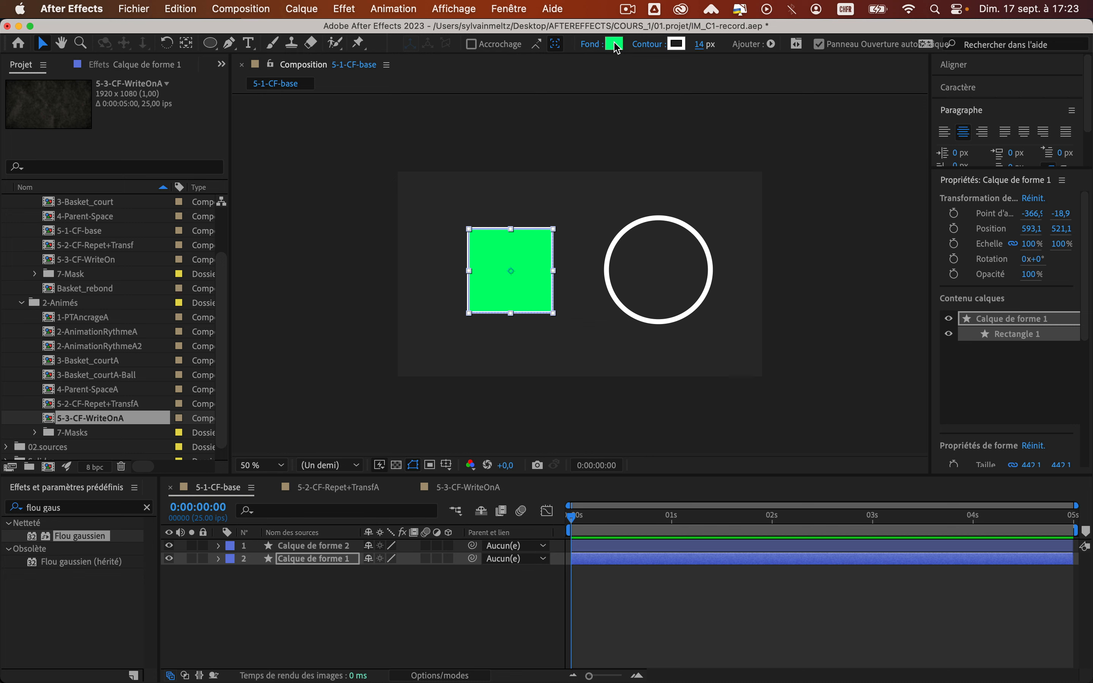
# Step: Set the square's fill colour to black (000000)
pyautogui.click(614, 43)
pyautogui.moveTo(412, 247); pyautogui.dragTo(225, 428)
pyautogui.click(635, 211)
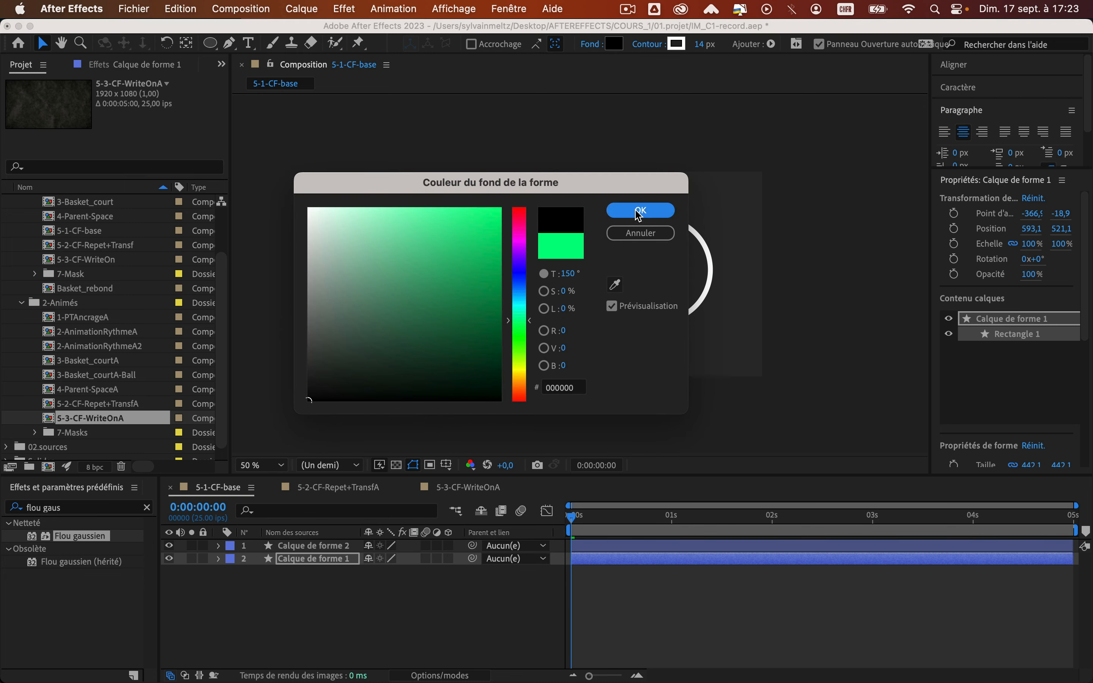
# Step: Change the square's fill type to a linear gradient (Dégradé linéaire)
pyautogui.click(591, 47)
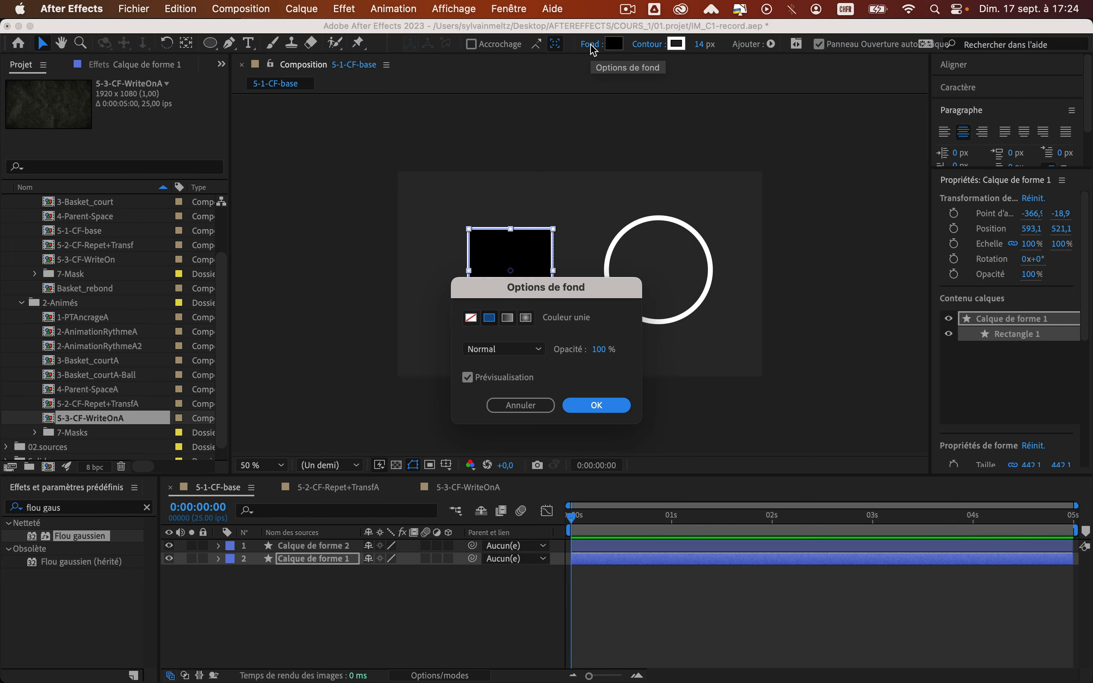
pyautogui.click(508, 318)
pyautogui.moveTo(510, 299); pyautogui.dragTo(452, 258)
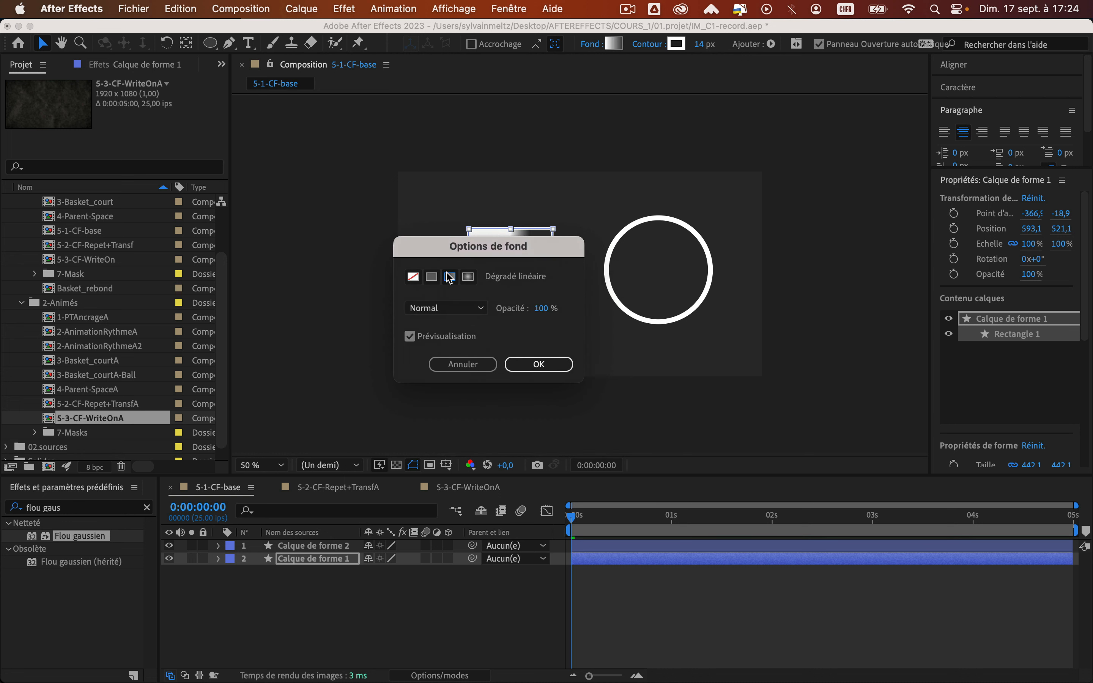
pyautogui.click(539, 364)
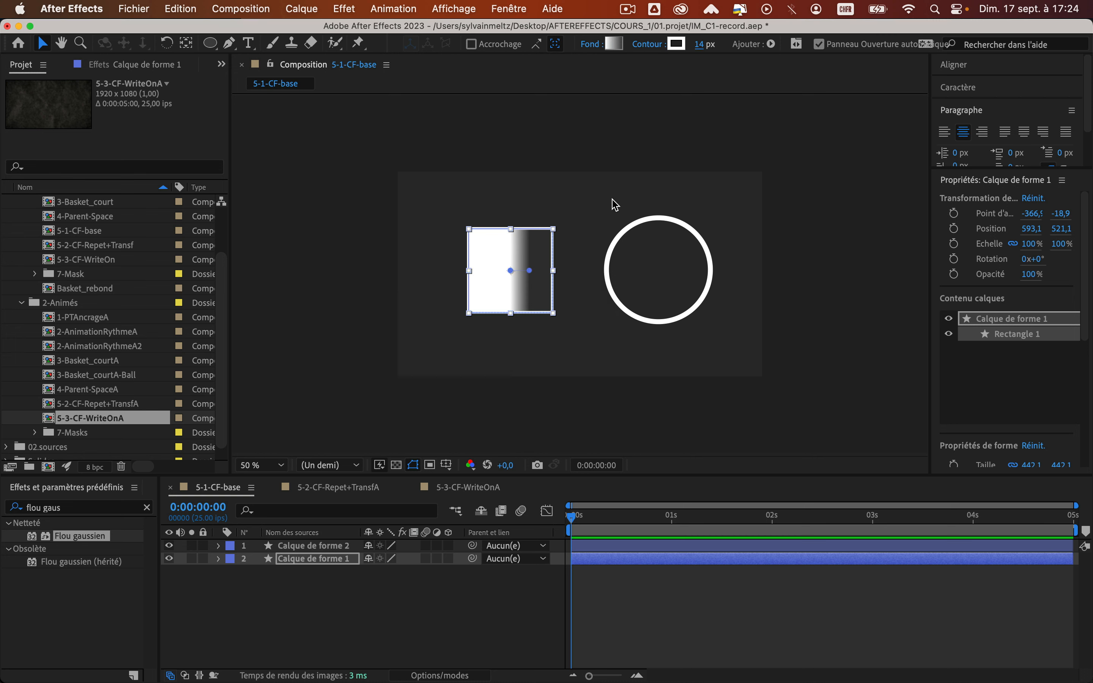
# Step: Set the end colour stop of the square's fill gradient to black (000000)
pyautogui.click(615, 44)
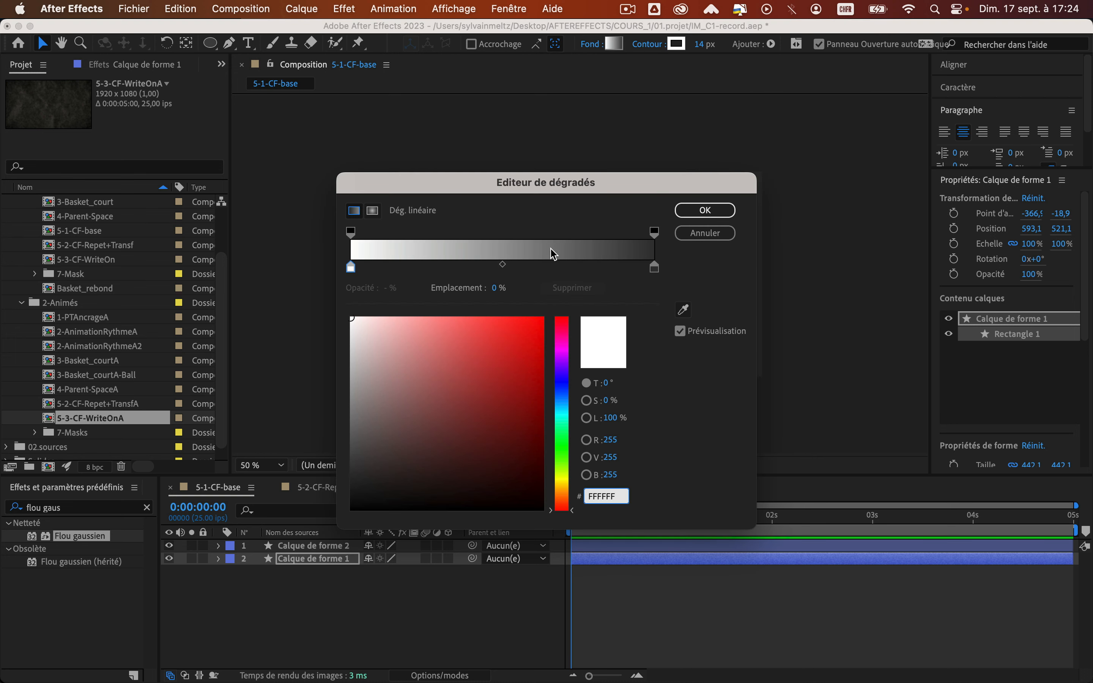
pyautogui.click(654, 267)
pyautogui.click(543, 509)
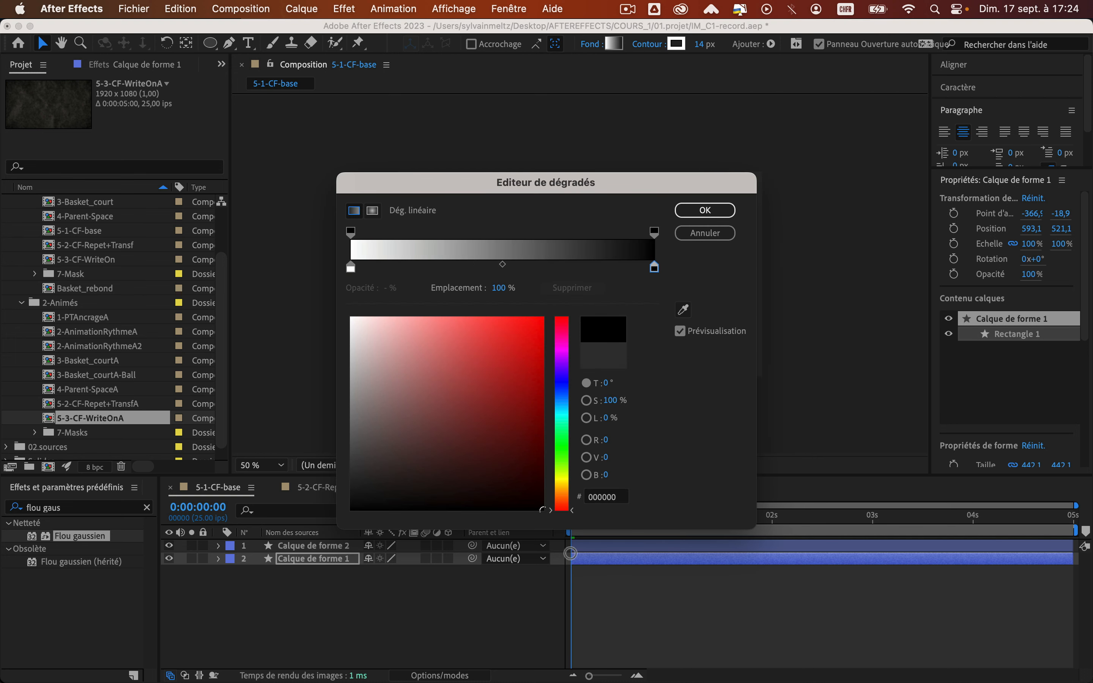
pyautogui.click(710, 216)
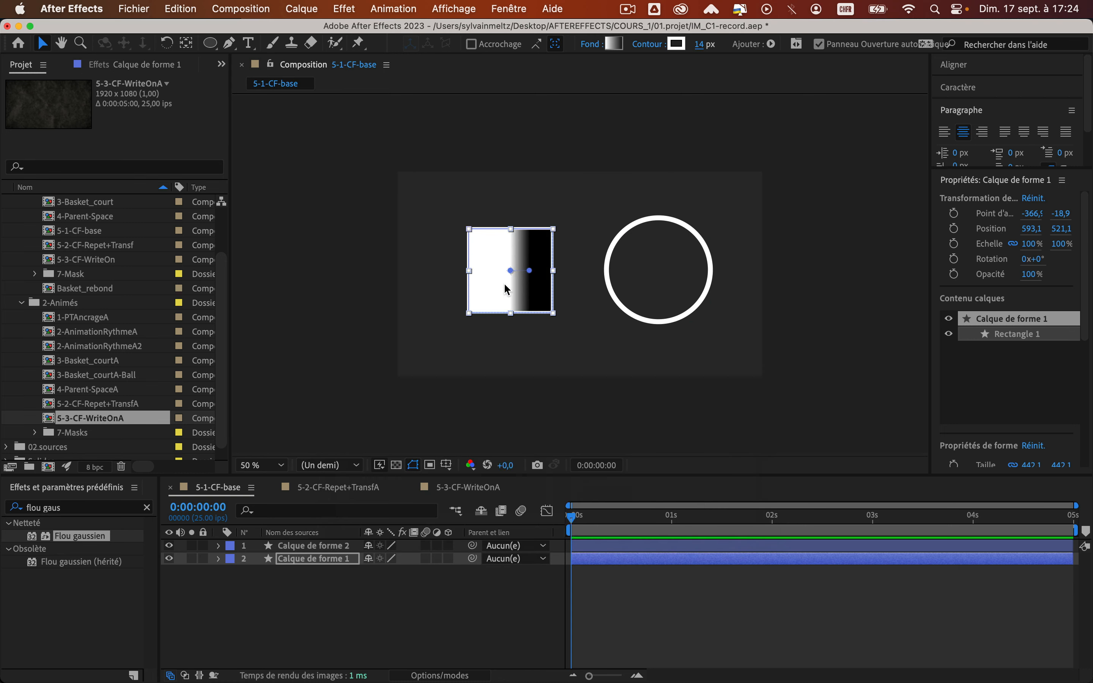
# Step: Orient the square's gradient diagonally, from just outside the upper-left corner to just inside the lower-right corner
pyautogui.moveTo(510, 271); pyautogui.dragTo(472, 232)
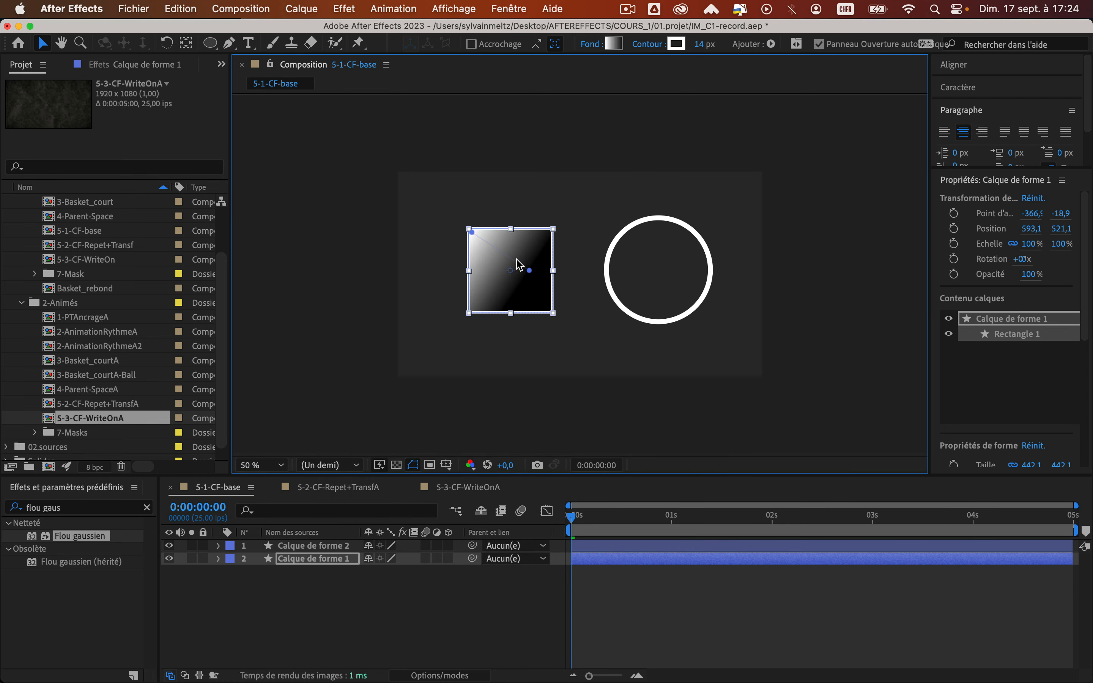
pyautogui.moveTo(530, 271); pyautogui.dragTo(549, 308)
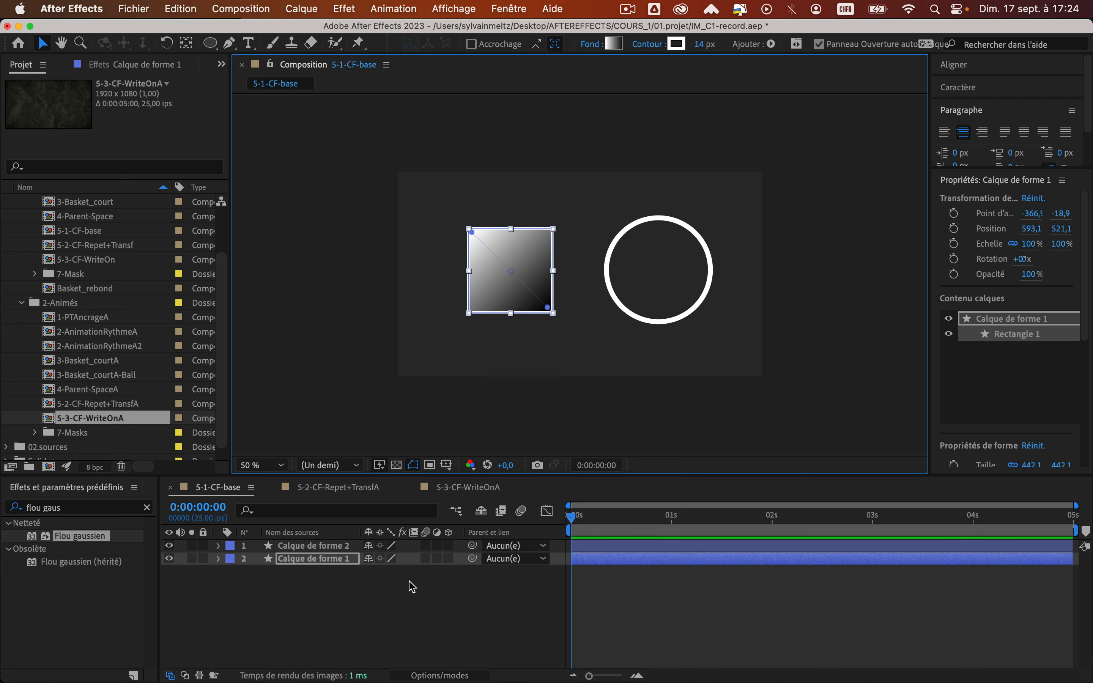
pyautogui.moveTo(472, 233); pyautogui.dragTo(460, 219)
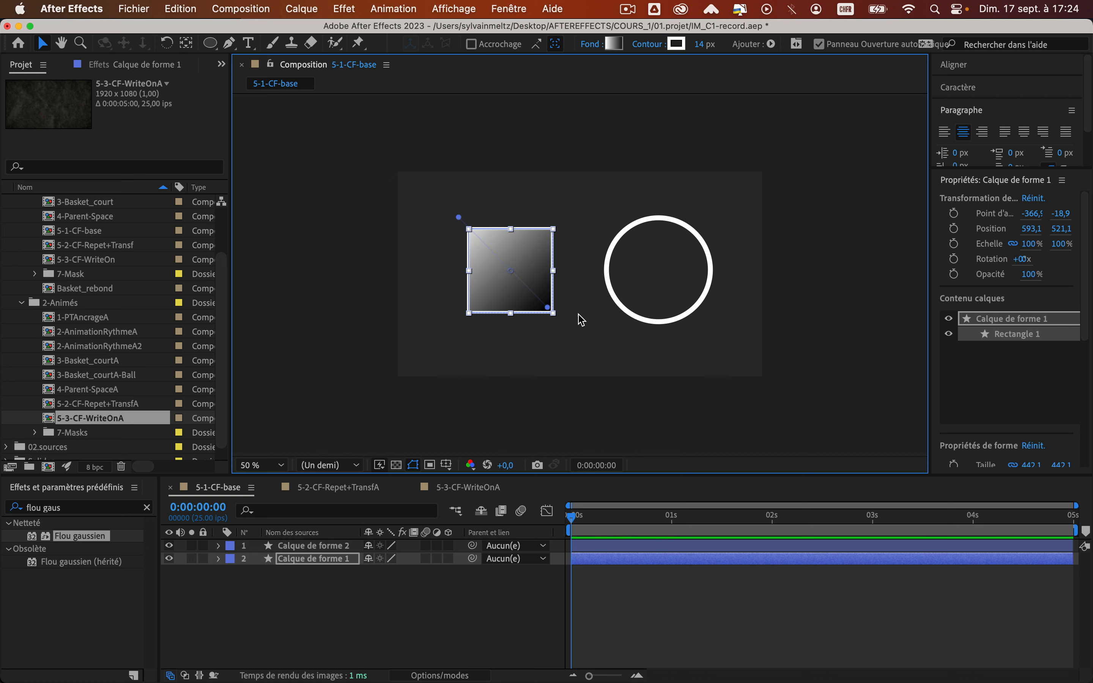
# Step: Reselect the square's shape on Calque de forme 1 and fine-tune both gradient points so they sit slightly outside its opposite corners
pyautogui.click(390, 647)
pyautogui.click(312, 559)
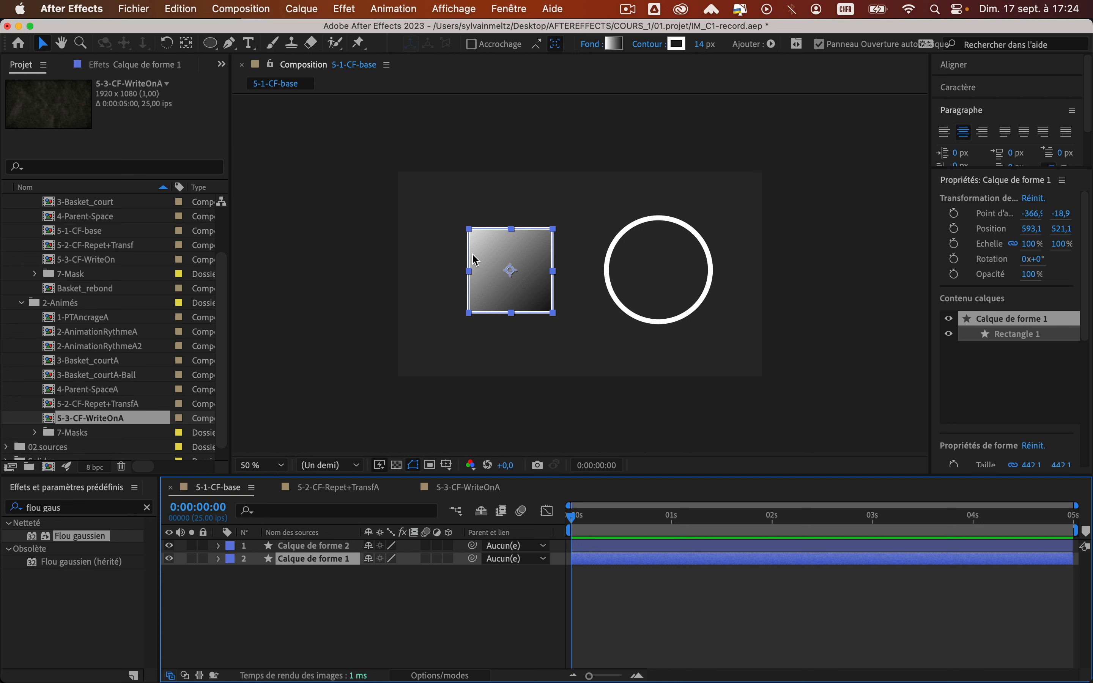
pyautogui.doubleClick(504, 256)
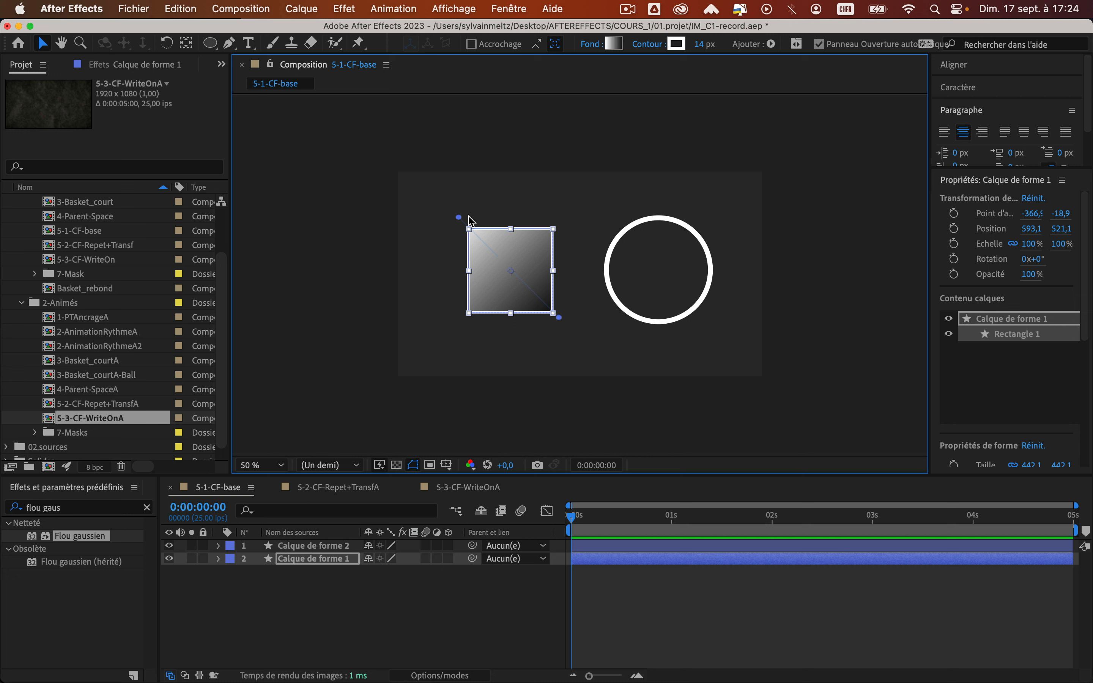
pyautogui.moveTo(459, 218); pyautogui.dragTo(460, 224)
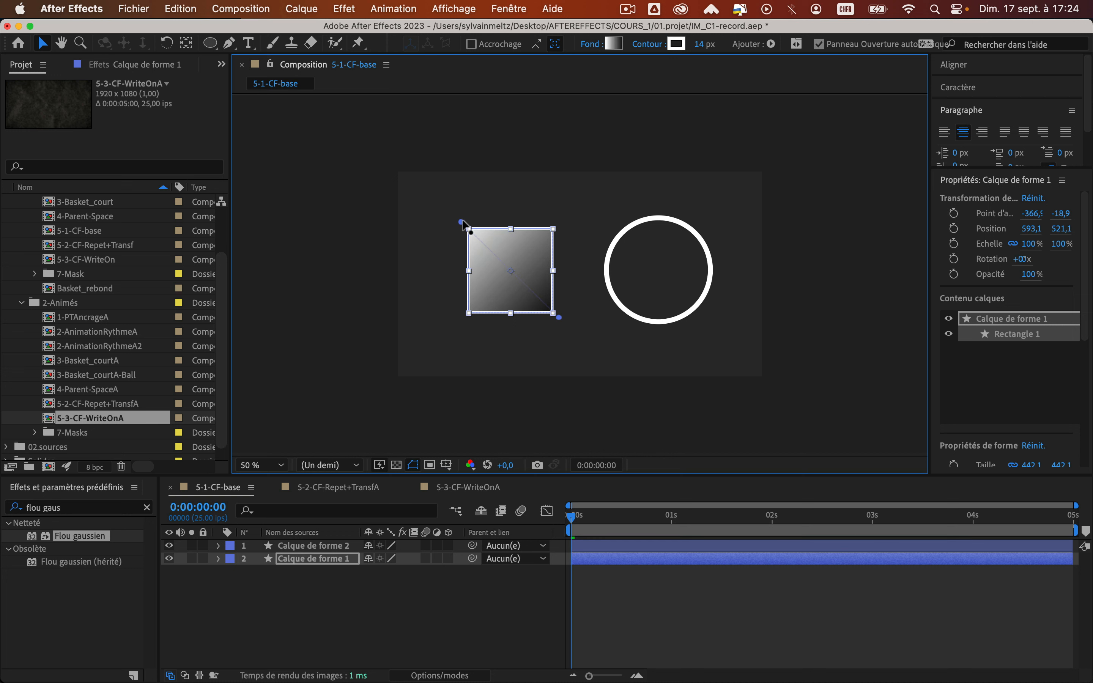
pyautogui.moveTo(558, 318); pyautogui.dragTo(570, 325)
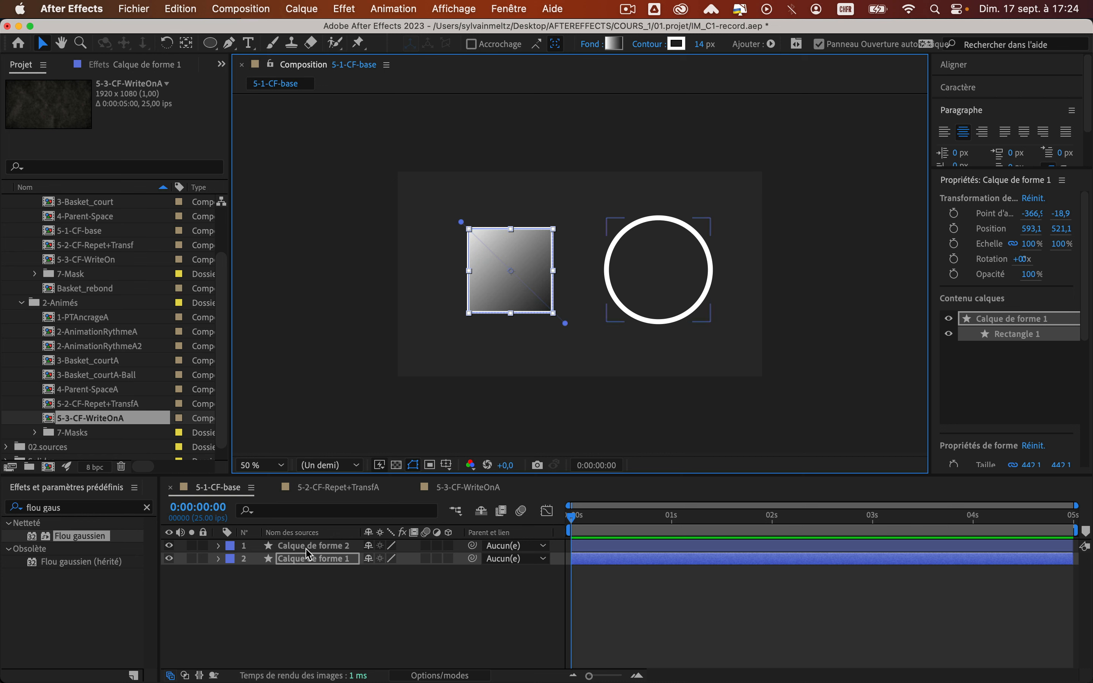
# Step: Give the circle on Calque de forme 2 a radial gradient fill running from start point -68,1,-144,0 to end point 154,8,120,6
pyautogui.click(317, 546)
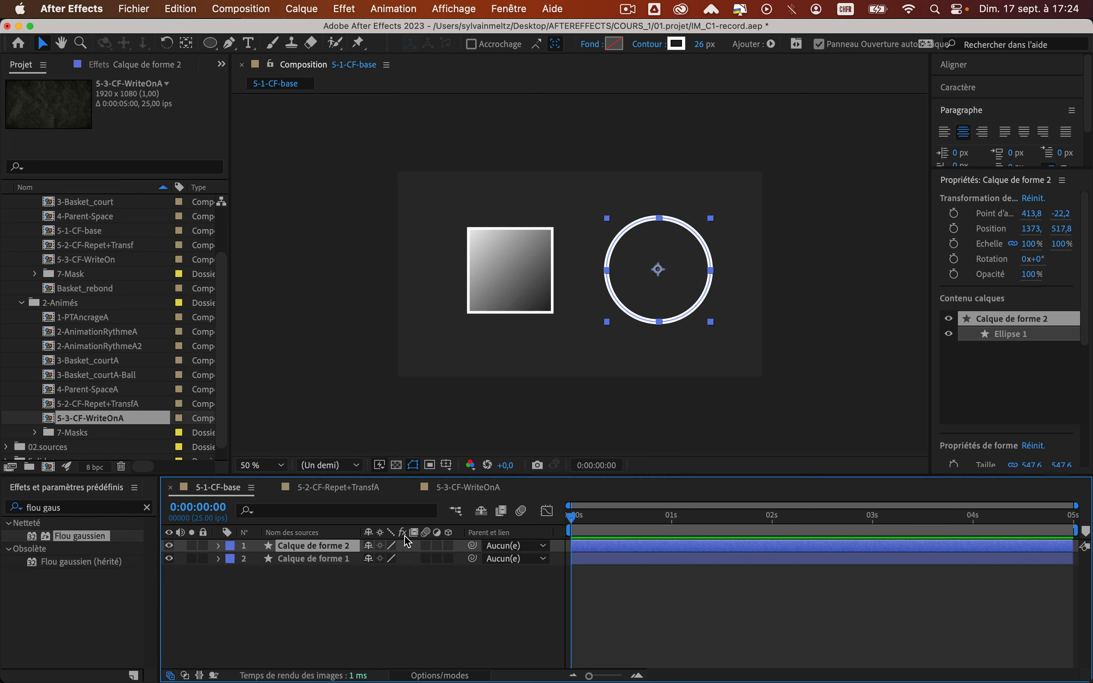
pyautogui.click(589, 47)
pyautogui.click(468, 276)
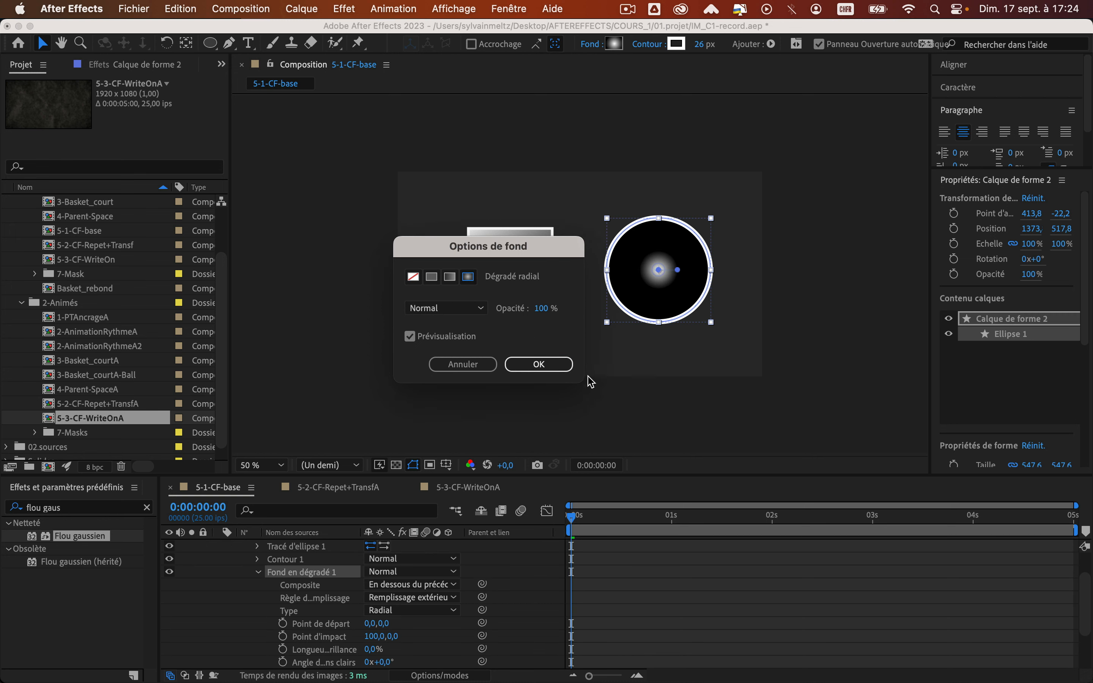
pyautogui.click(539, 364)
pyautogui.moveTo(658, 270); pyautogui.dragTo(693, 294)
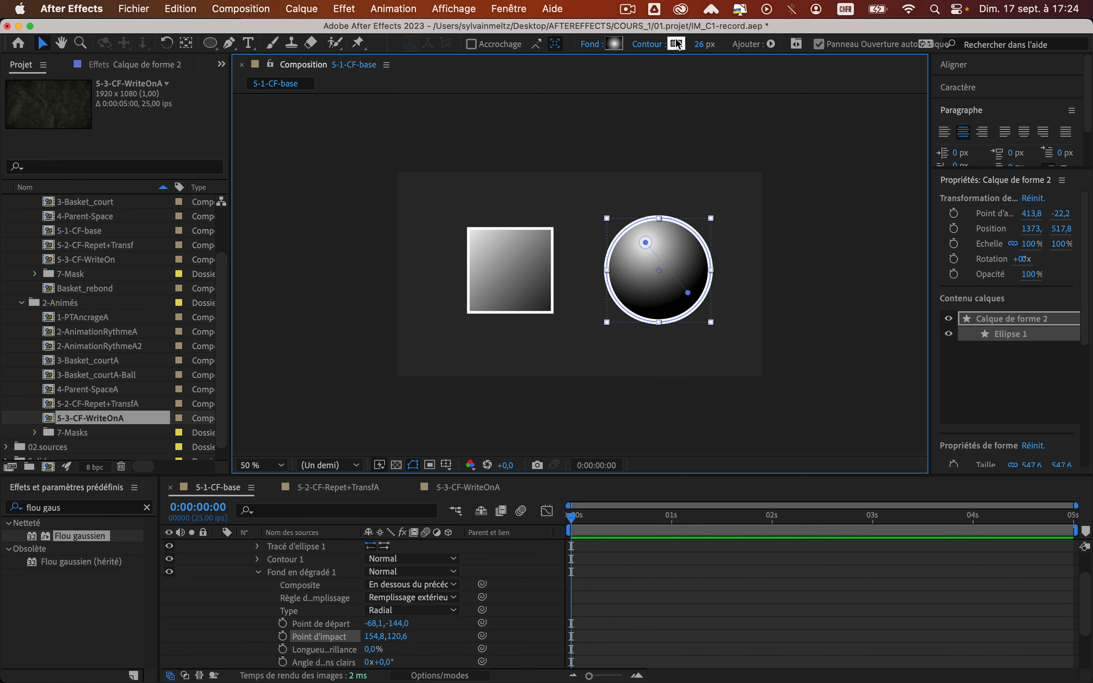
# Step: Set the circle's stroke colour to black (000000), reduce its stroke width and deselect the layer
pyautogui.click(677, 44)
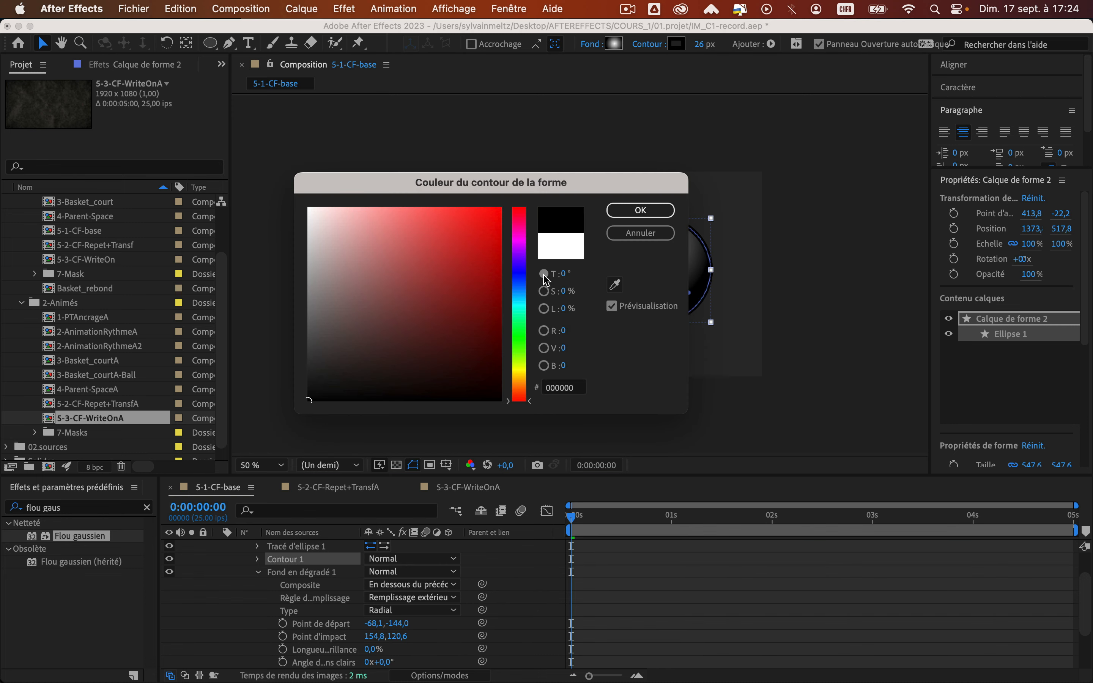
pyautogui.click(641, 210)
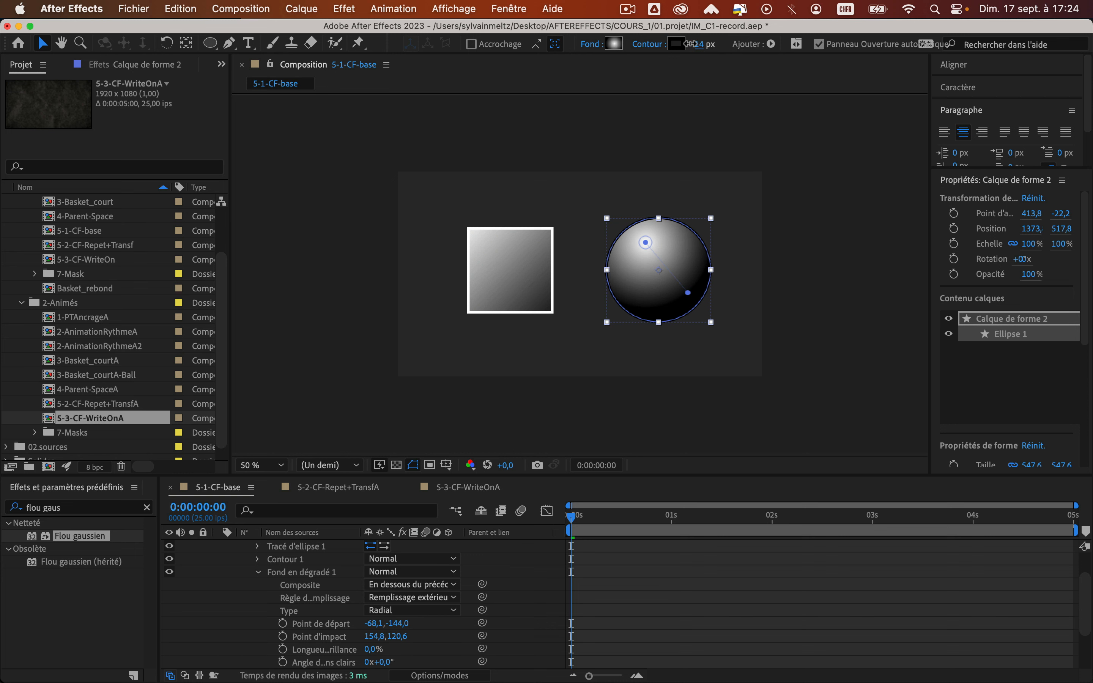
pyautogui.click(523, 583)
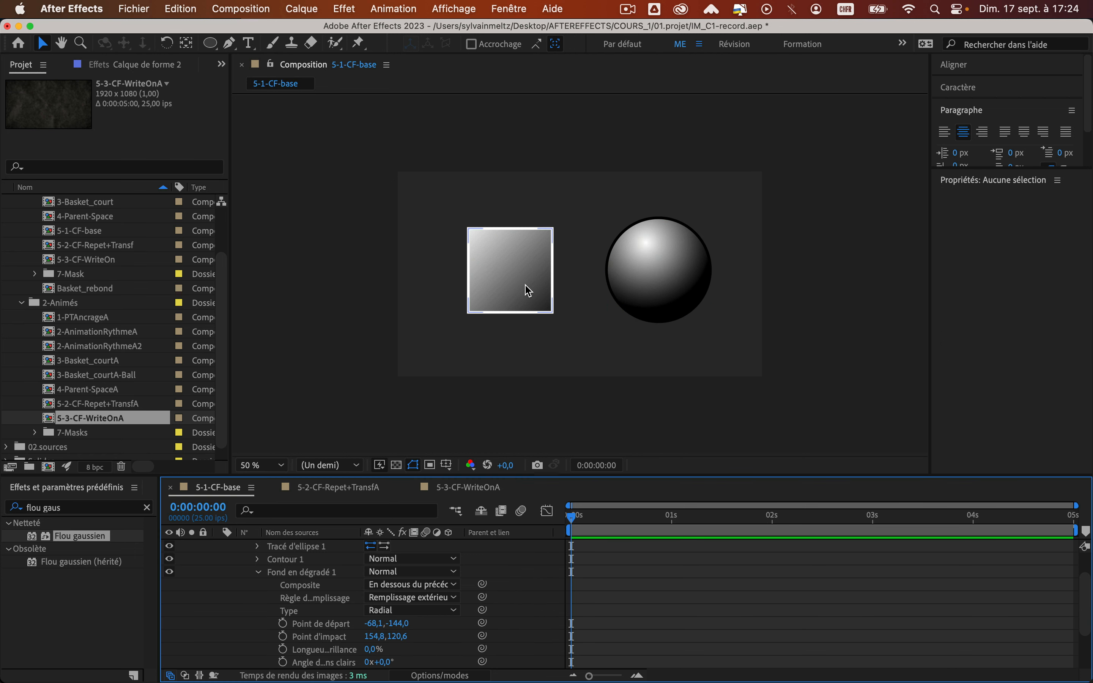
# Step: Collapse the properties of Calque de forme 2 and hide that layer
pyautogui.scroll(3, 292, 587)
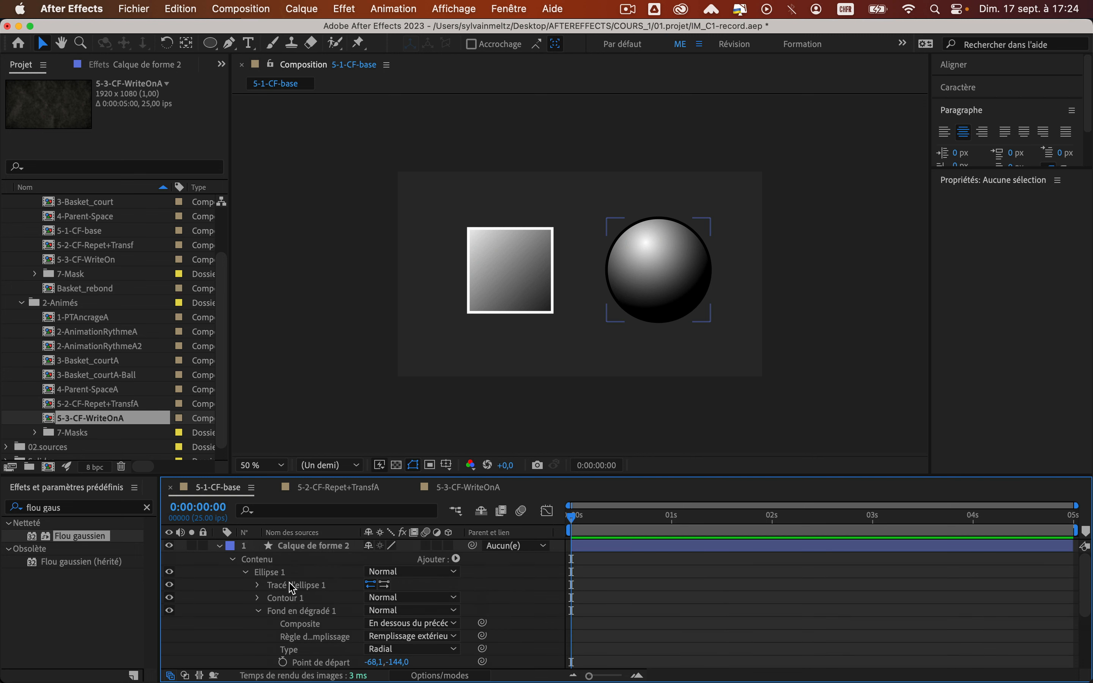
pyautogui.click(219, 545)
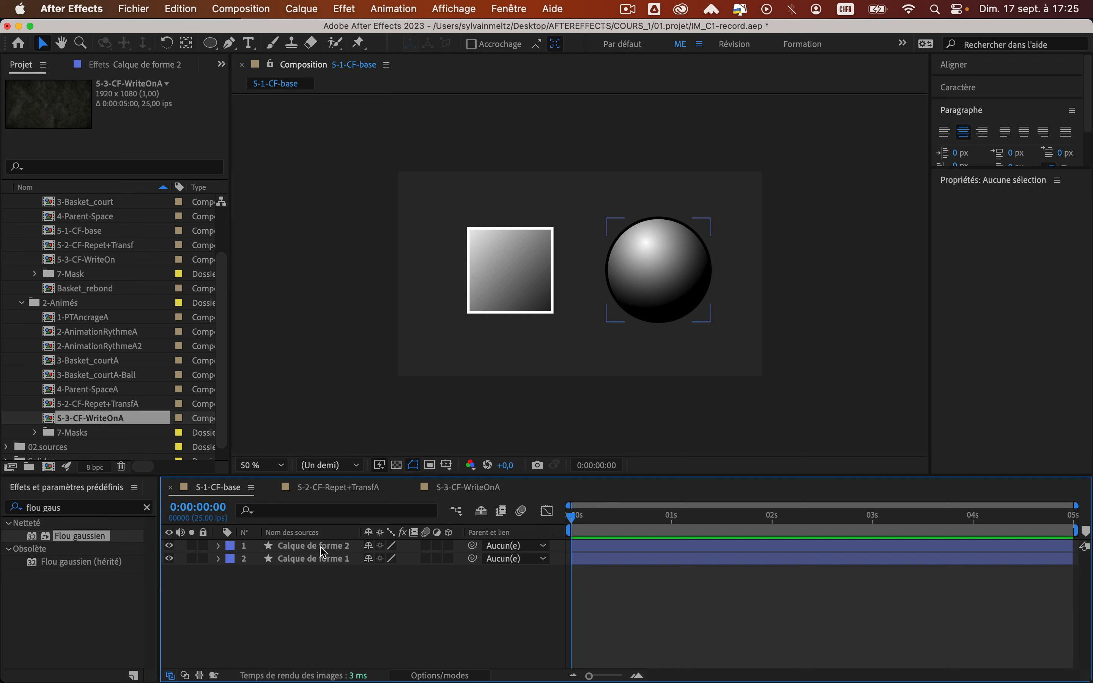
pyautogui.click(169, 546)
# Step: Rename the layer Calque de forme 1 as Rectangle
pyautogui.click(307, 558)
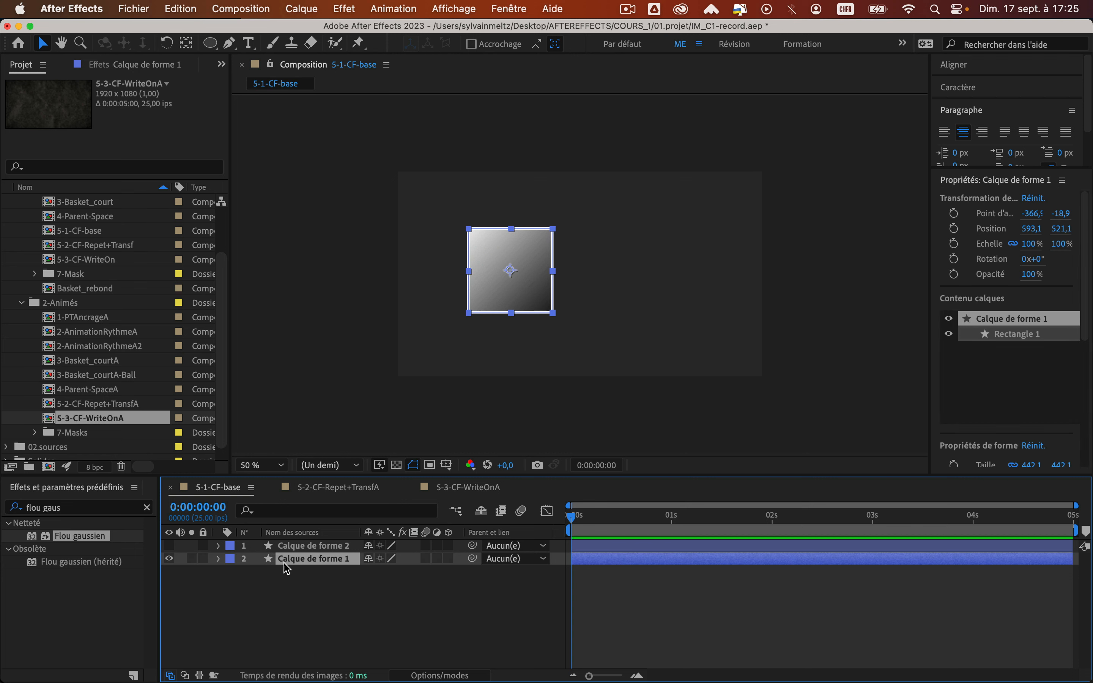
pyautogui.scroll(1, 559, 352)
pyautogui.moveTo(542, 335); pyautogui.dragTo(547, 356)
pyautogui.click(293, 559)
pyautogui.press('Return')
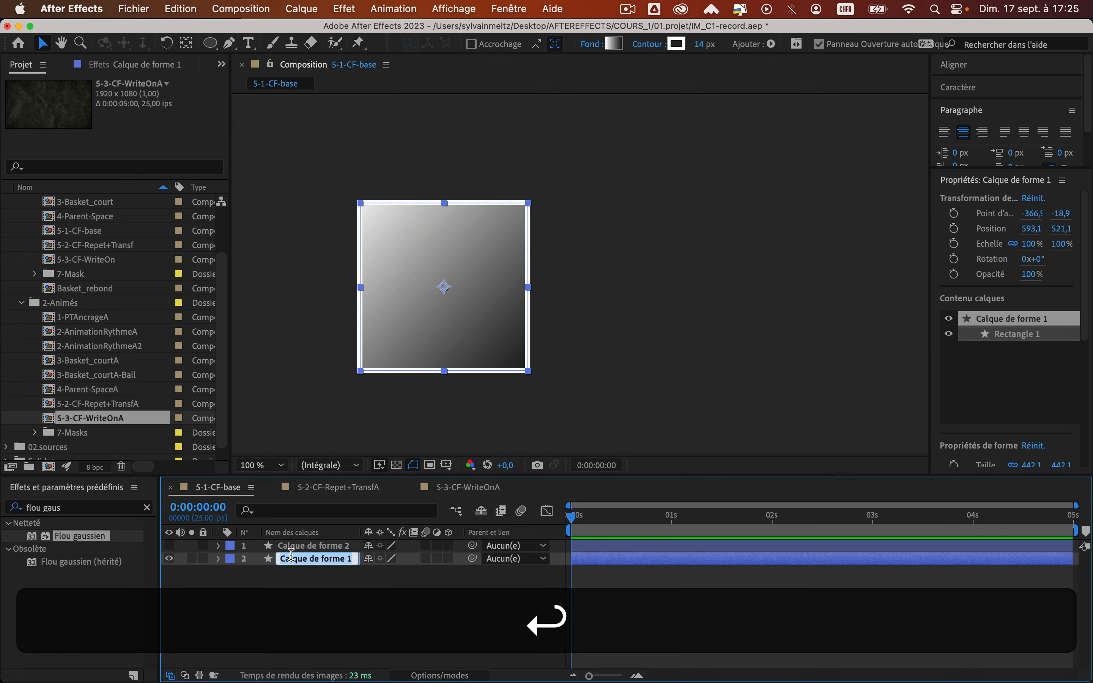
pyautogui.write('Rectangle')
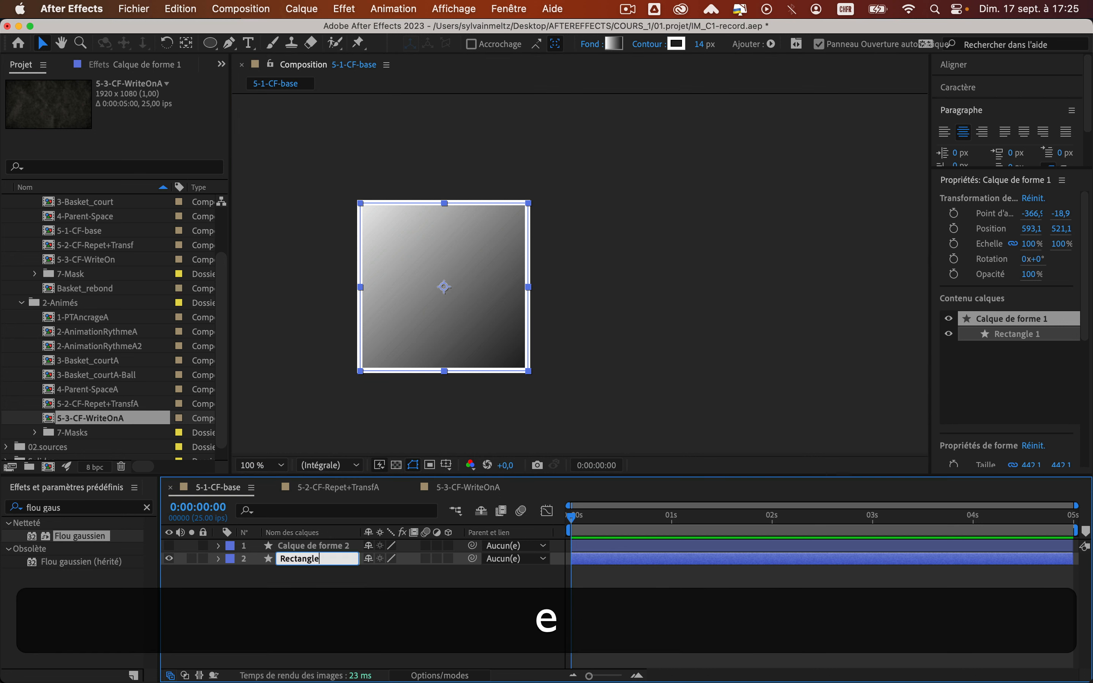
pyautogui.press('Return')
# Step: Expand the Rectangle layer and examine its Transformer properties, collapsing that group when done
pyautogui.click(219, 559)
pyautogui.click(234, 573)
pyautogui.click(304, 588)
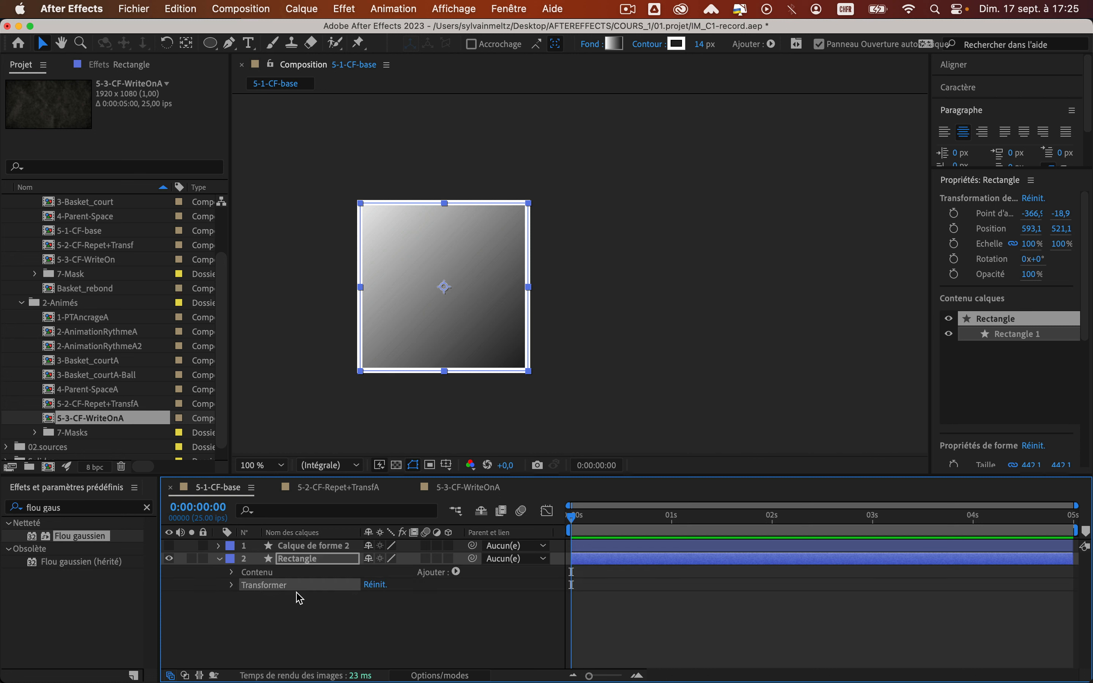
pyautogui.click(232, 586)
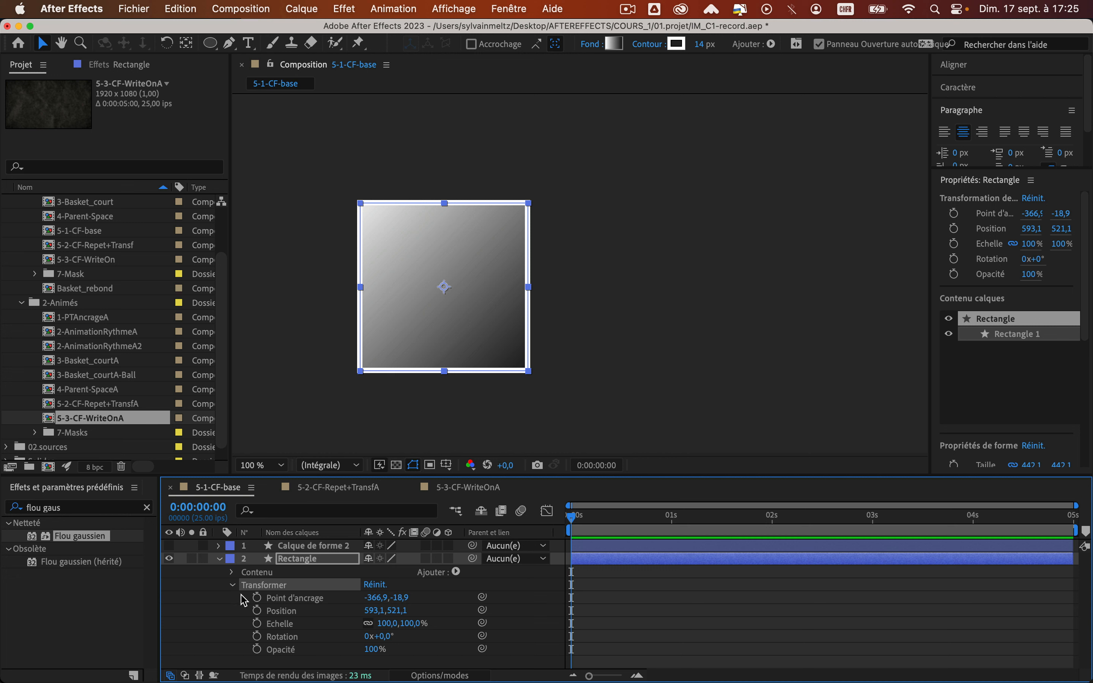
pyautogui.click(232, 586)
# Step: Expand the layer's Contenu group down to the Rectangle 1 components and select Tracé rectangulaire 1
pyautogui.click(251, 573)
pyautogui.click(233, 573)
pyautogui.click(277, 585)
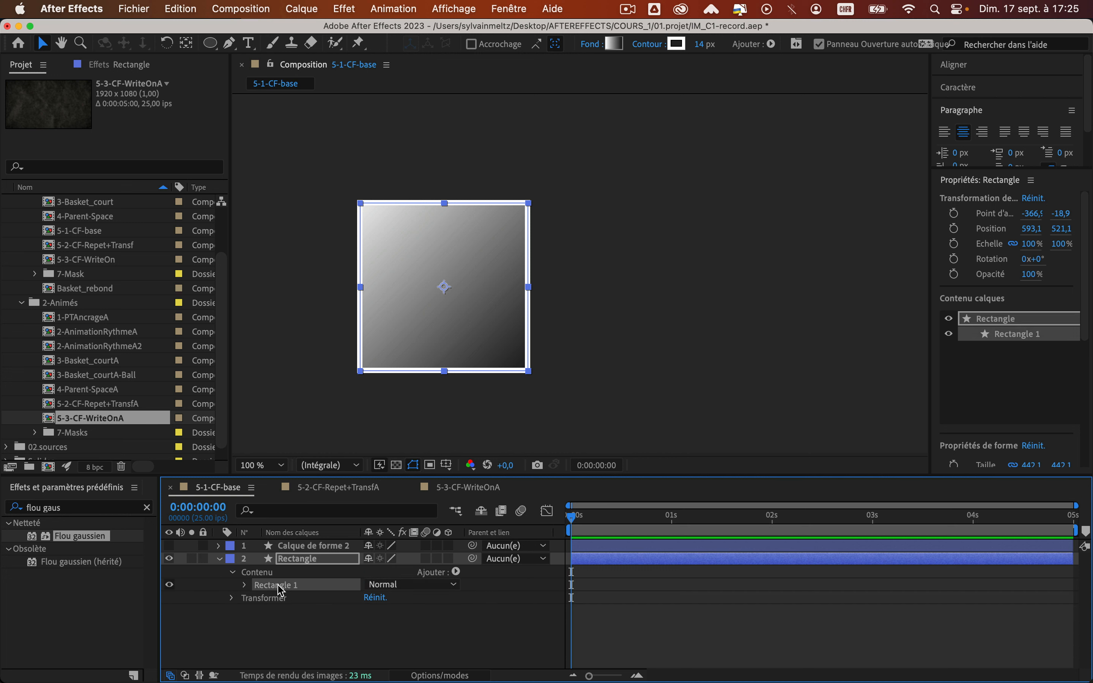
pyautogui.click(246, 585)
pyautogui.click(309, 599)
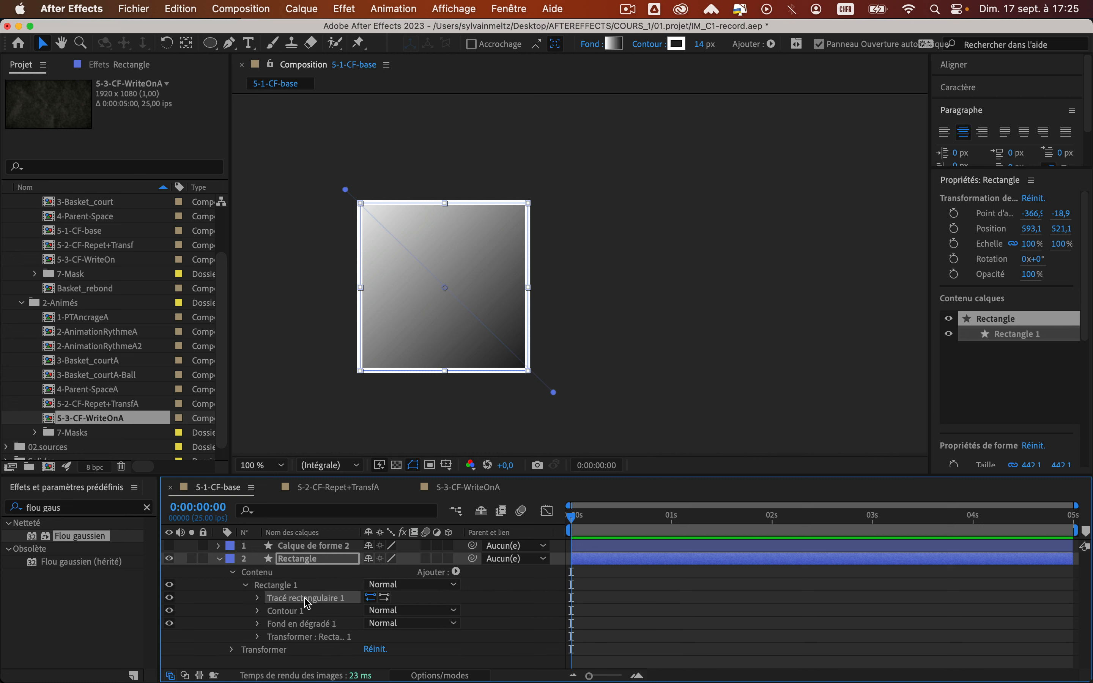
# Step: Show the Rectangle layer's Echelle property and try enlarging the layer to 4760 %
pyautogui.click(281, 588)
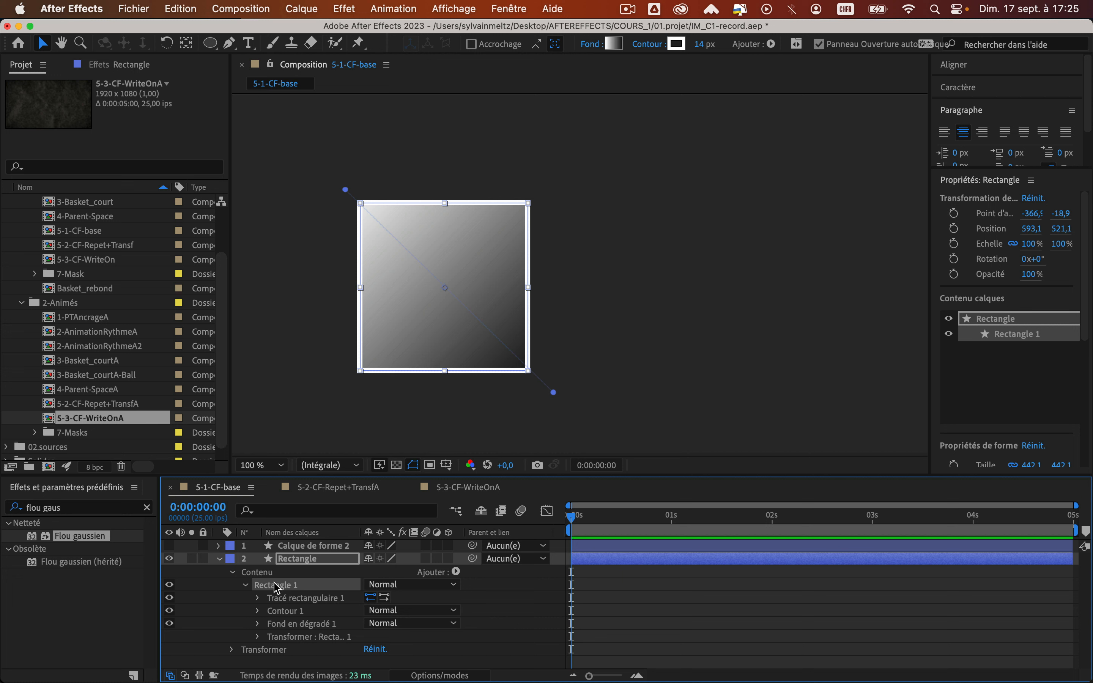
pyautogui.click(327, 559)
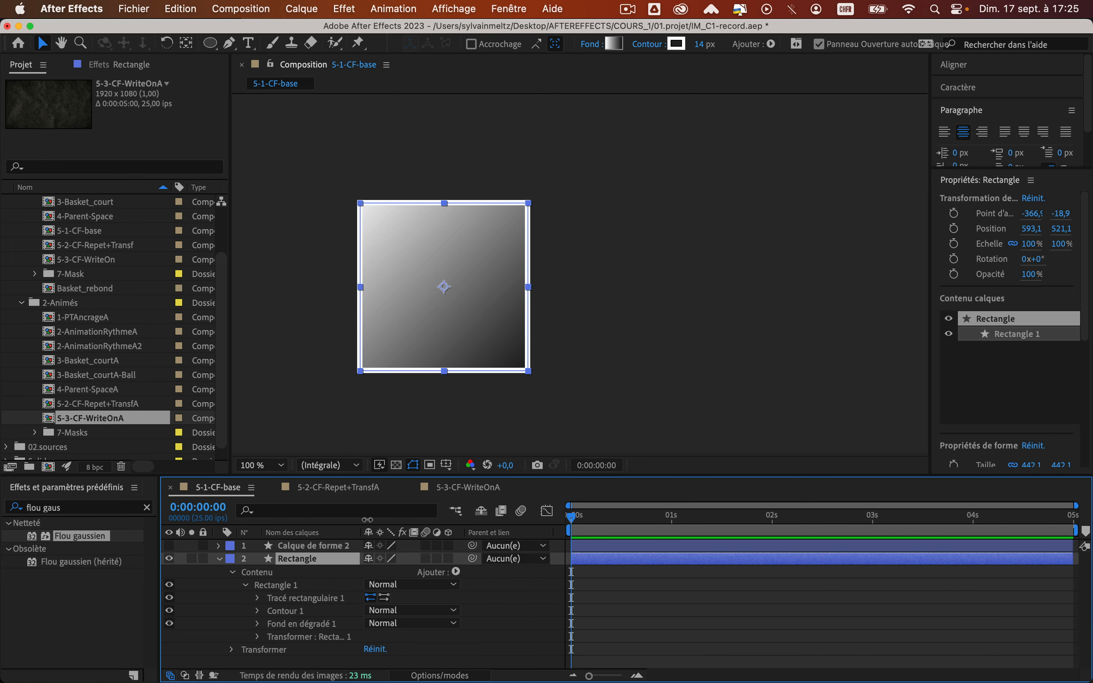
pyautogui.press('s')
pyautogui.moveTo(386, 572); pyautogui.dragTo(715, 546)
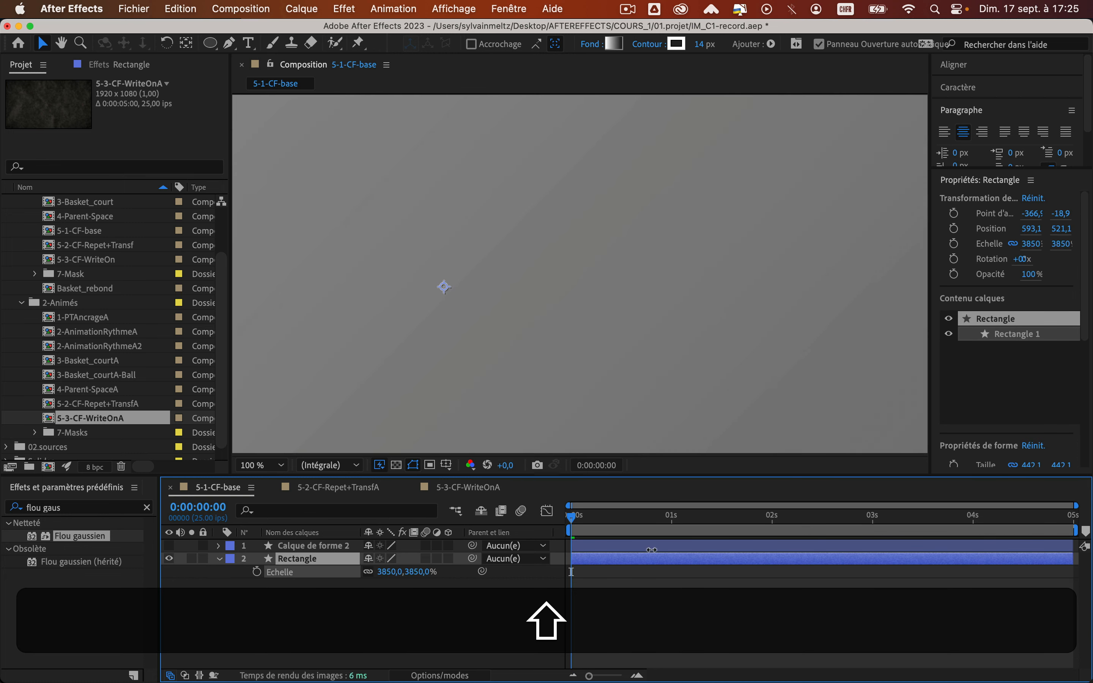
pyautogui.press(',')
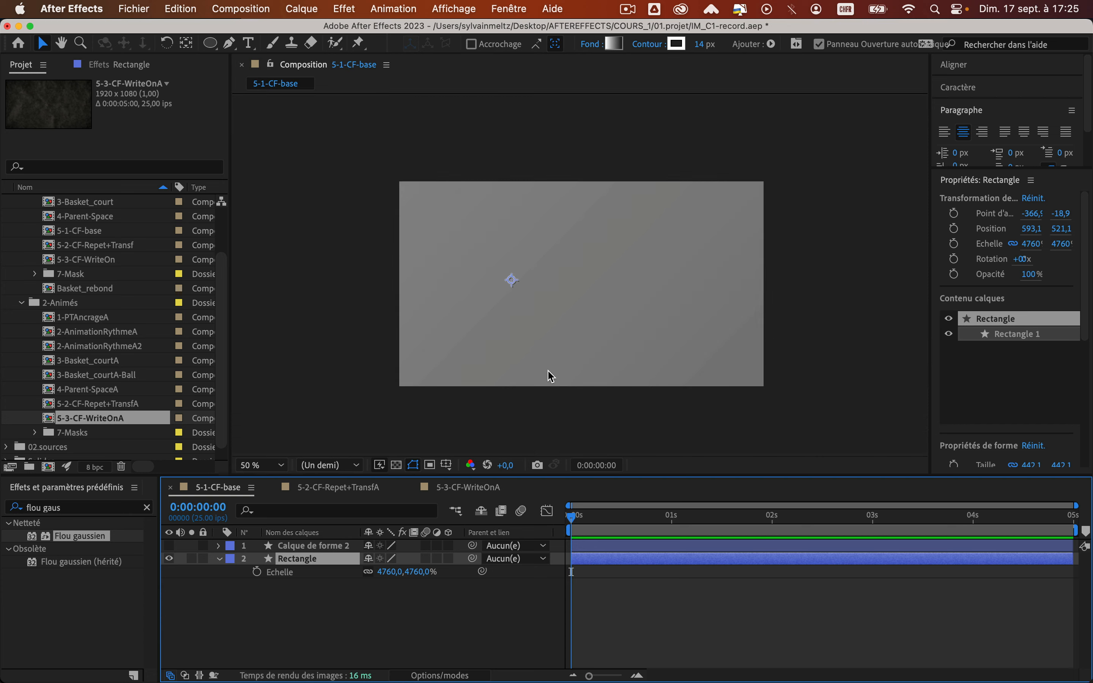
# Step: Move the enlarged Rectangle layer far to the left until its right-hand stroke crosses the composition, and inspect the edge's sharpness
pyautogui.moveTo(681, 371); pyautogui.dragTo(380, 363)
pyautogui.moveTo(650, 338); pyautogui.dragTo(347, 334)
pyautogui.moveTo(536, 320); pyautogui.dragTo(402, 320)
pyautogui.moveTo(616, 313); pyautogui.dragTo(393, 323)
pyautogui.moveTo(632, 310); pyautogui.dragTo(390, 312)
pyautogui.moveTo(677, 296); pyautogui.dragTo(412, 304)
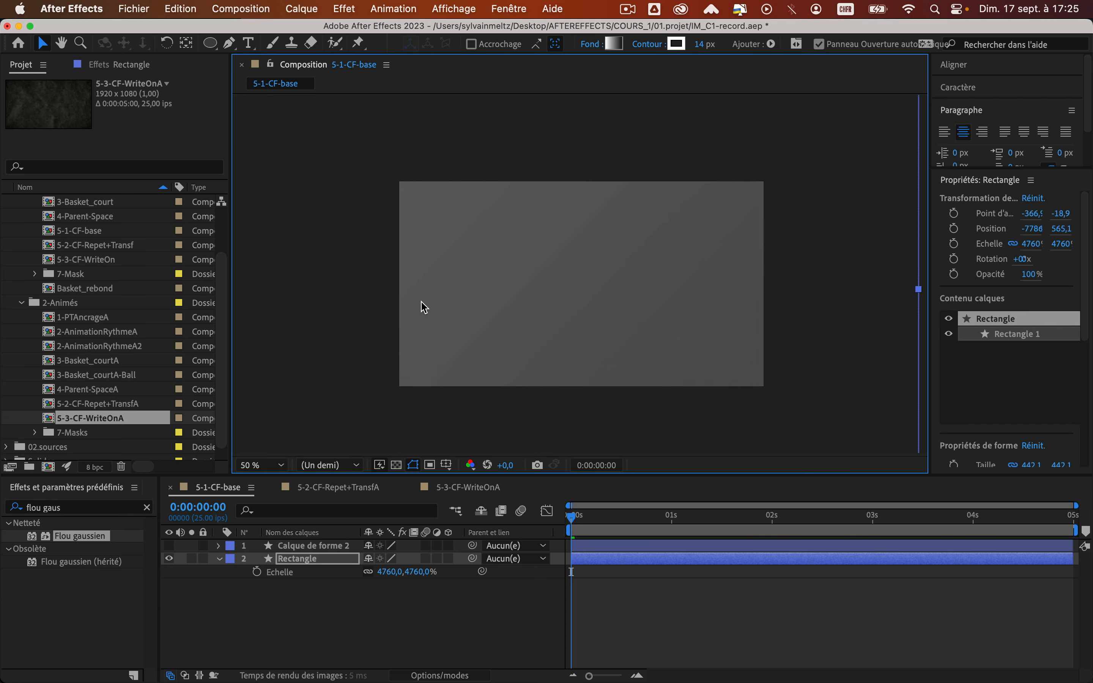
pyautogui.scroll(-2, 653, 289)
pyautogui.moveTo(696, 297); pyautogui.dragTo(526, 298)
pyautogui.scroll(2, 655, 306)
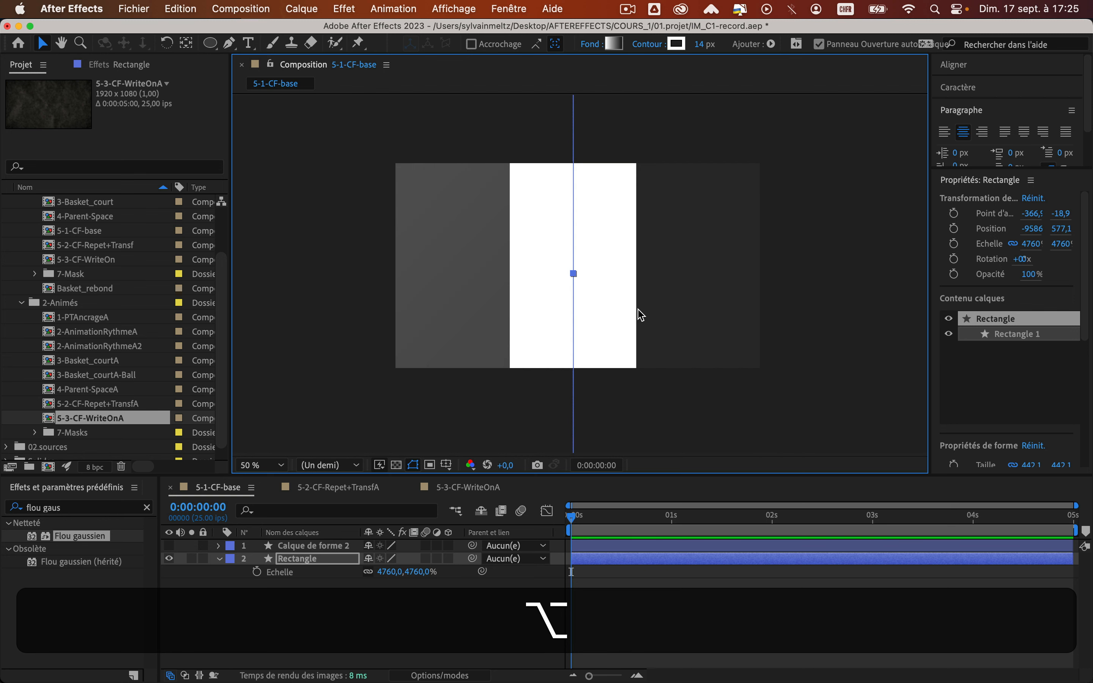
pyautogui.scroll(1, 600, 312)
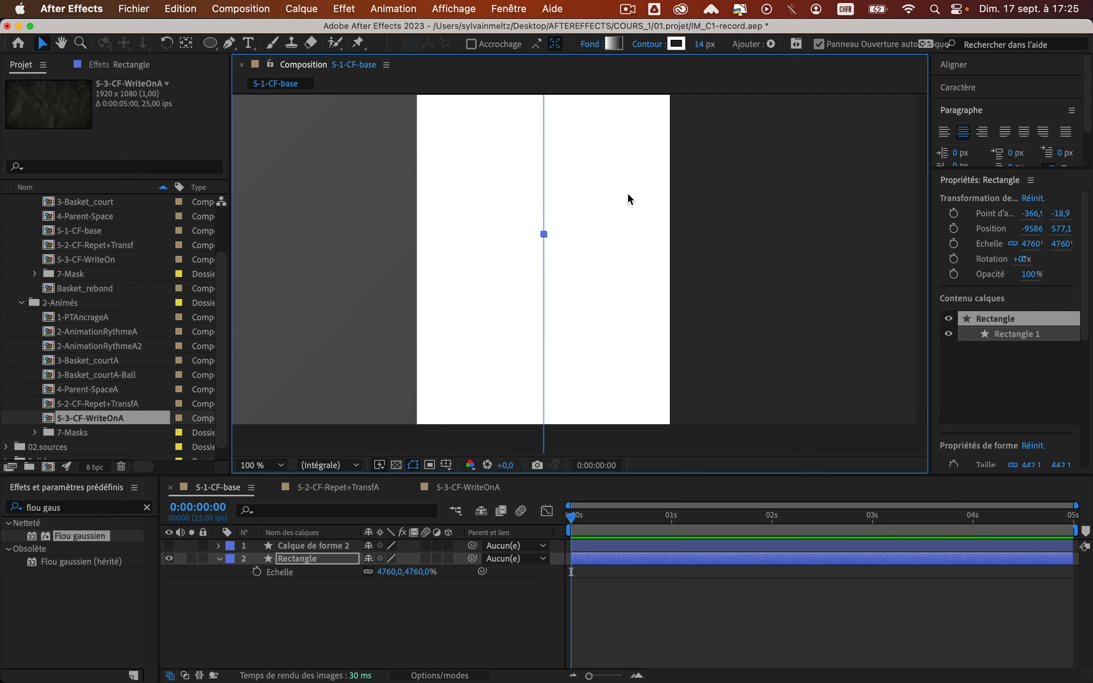
# Step: Undo the Rectangle layer's moves and scaling back to 100 %, keep its name Rectangle, and deselect it
pyautogui.press('super+z')
pyautogui.press('super+z')
pyautogui.press('super+z')
pyautogui.press('super+z')
pyautogui.press('super+z')
pyautogui.press('super+z')
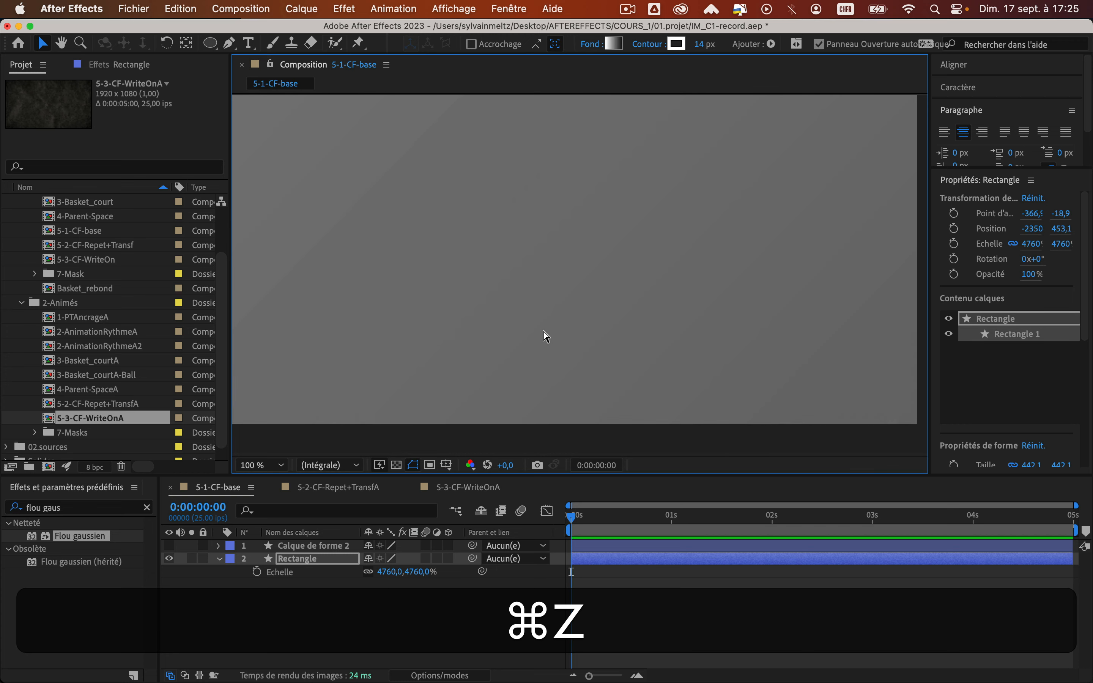
pyautogui.press('super+z')
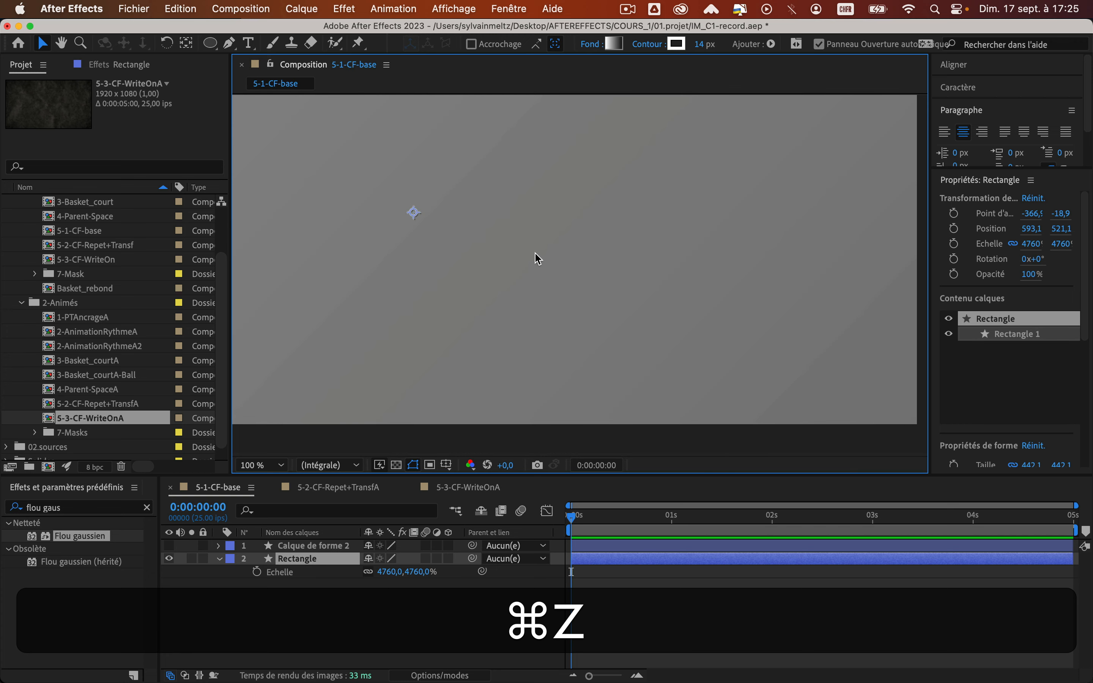
pyautogui.scroll(-1, 537, 255)
pyautogui.press('super+z')
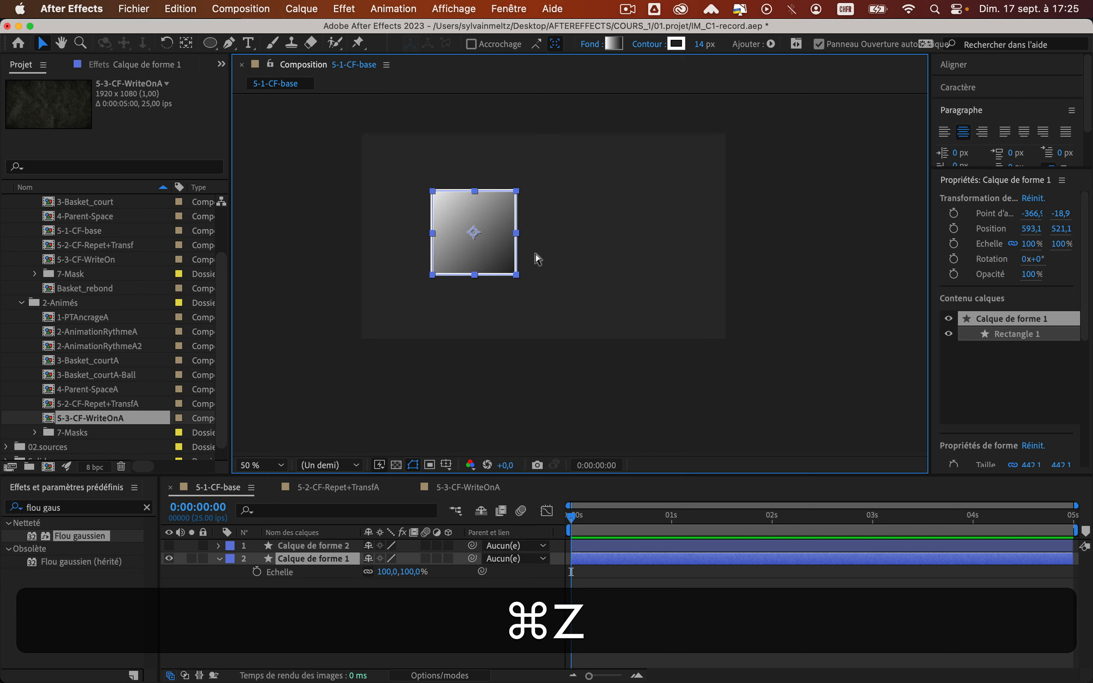
pyautogui.press('shift+super+z')
pyautogui.click(315, 626)
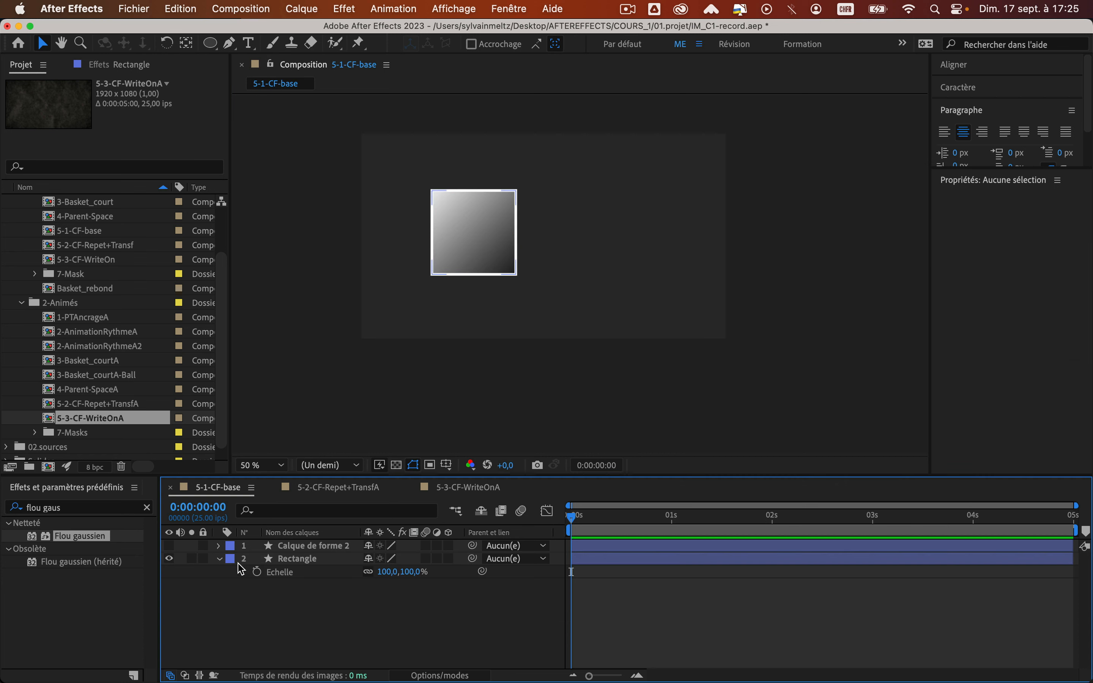
# Step: Reopen the Rectangle layer's properties, collapse Transformer, and expand Contenu down to the components of Rectangle 1
pyautogui.click(220, 559)
pyautogui.click(219, 558)
pyautogui.click(255, 585)
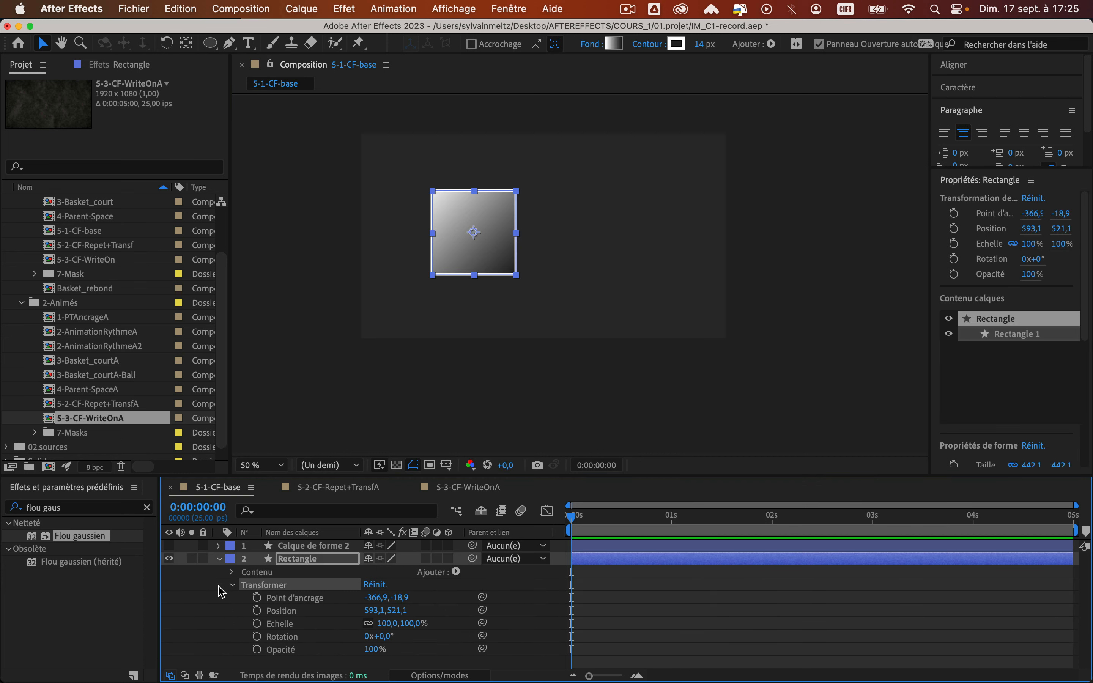
pyautogui.click(232, 586)
pyautogui.click(257, 573)
pyautogui.click(233, 572)
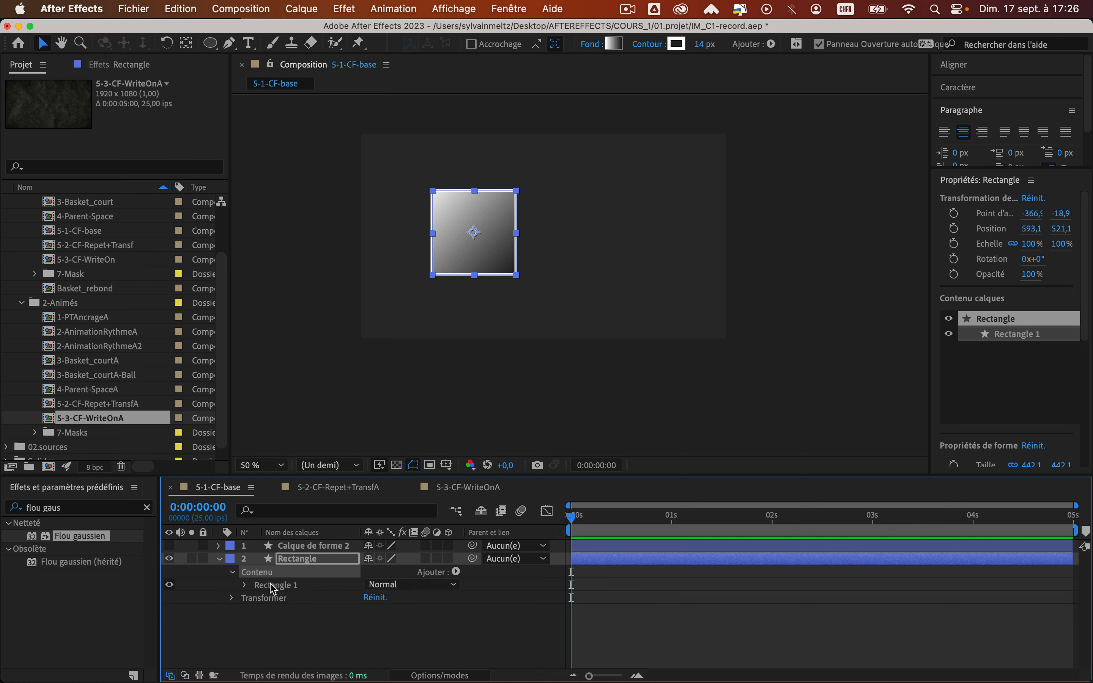
pyautogui.click(273, 586)
pyautogui.click(245, 586)
# Step: Set Tracé rectangulaire 1's Taille to 500 by 500 and its Arrondi to 133, and collapse its properties
pyautogui.click(297, 600)
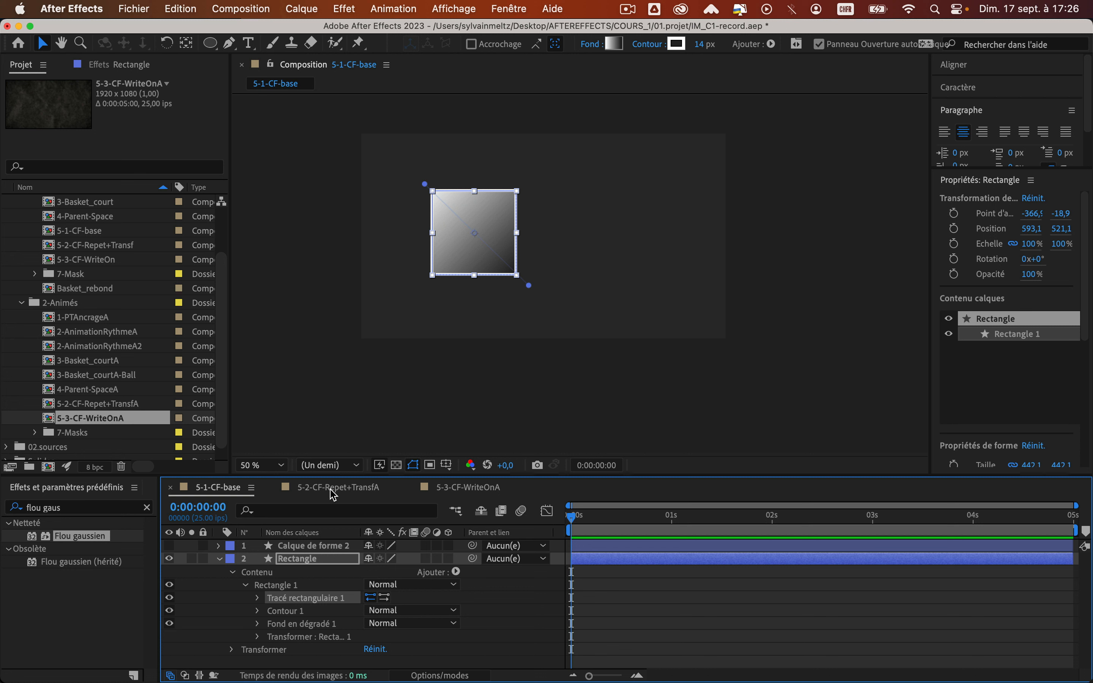
pyautogui.click(257, 599)
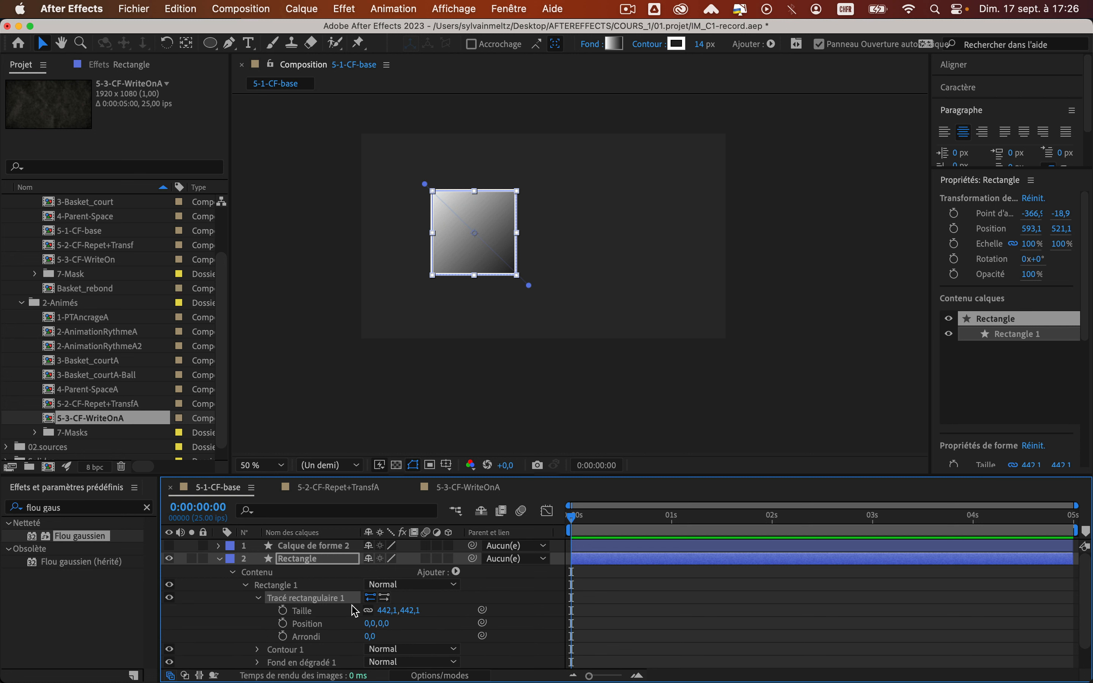
pyautogui.click(386, 612)
pyautogui.write('500')
pyautogui.press('Return')
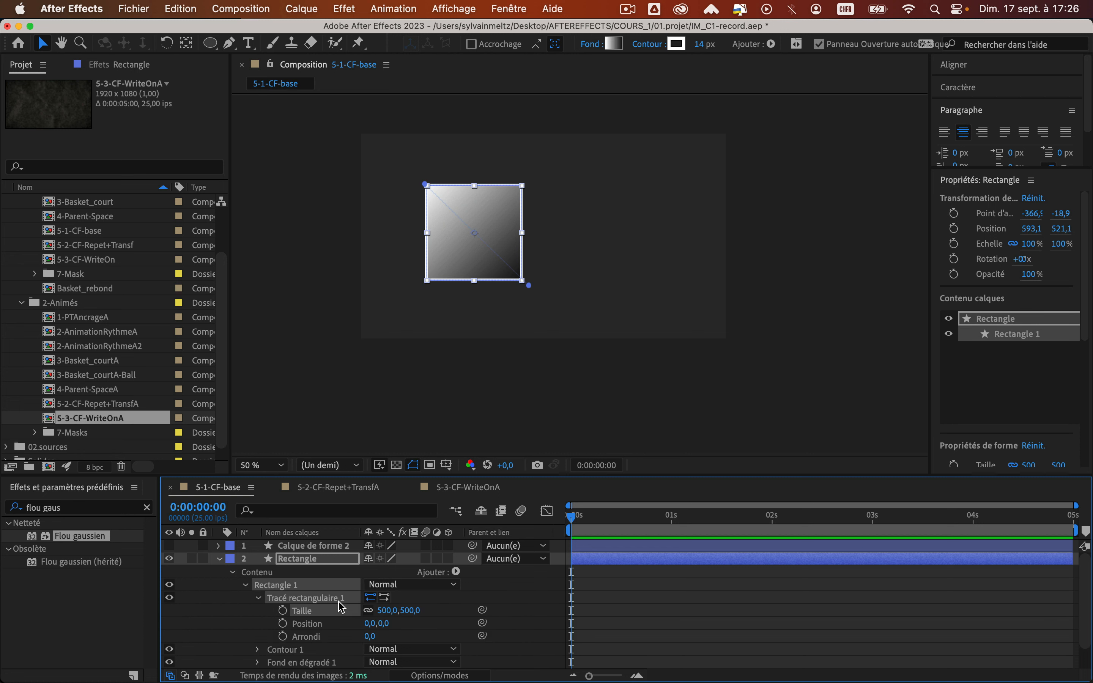
pyautogui.moveTo(372, 640); pyautogui.dragTo(468, 634)
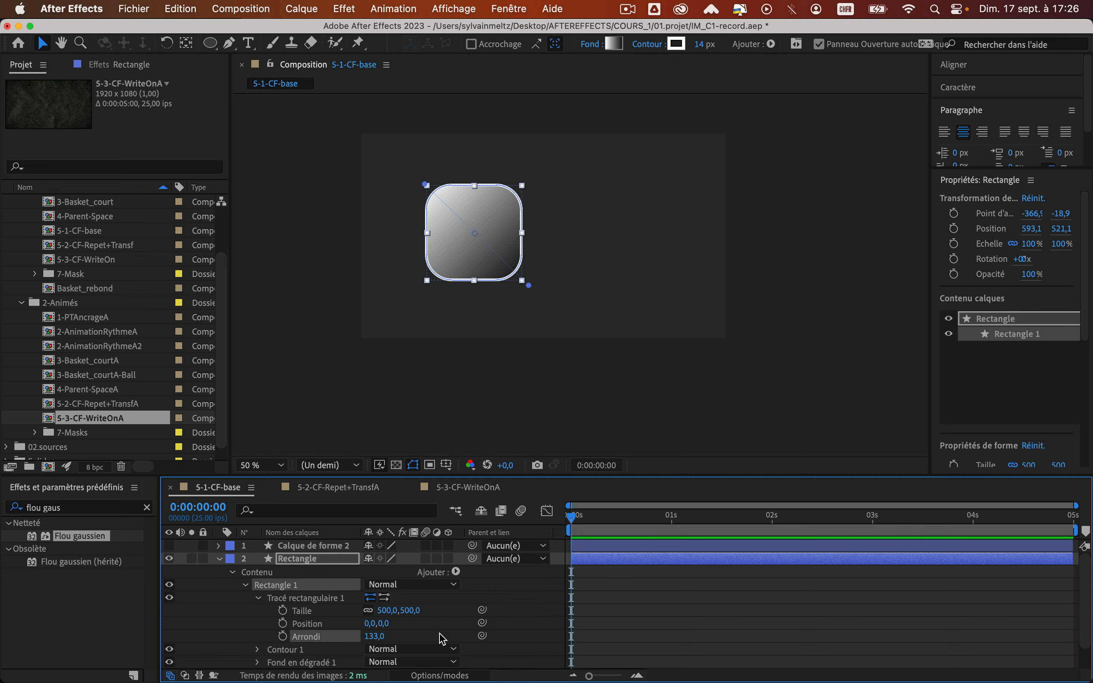
pyautogui.click(258, 598)
# Step: Select Contour 1 and Fond en dégradé 1 in turn to relate them to the shape's stroke and fill
pyautogui.click(319, 611)
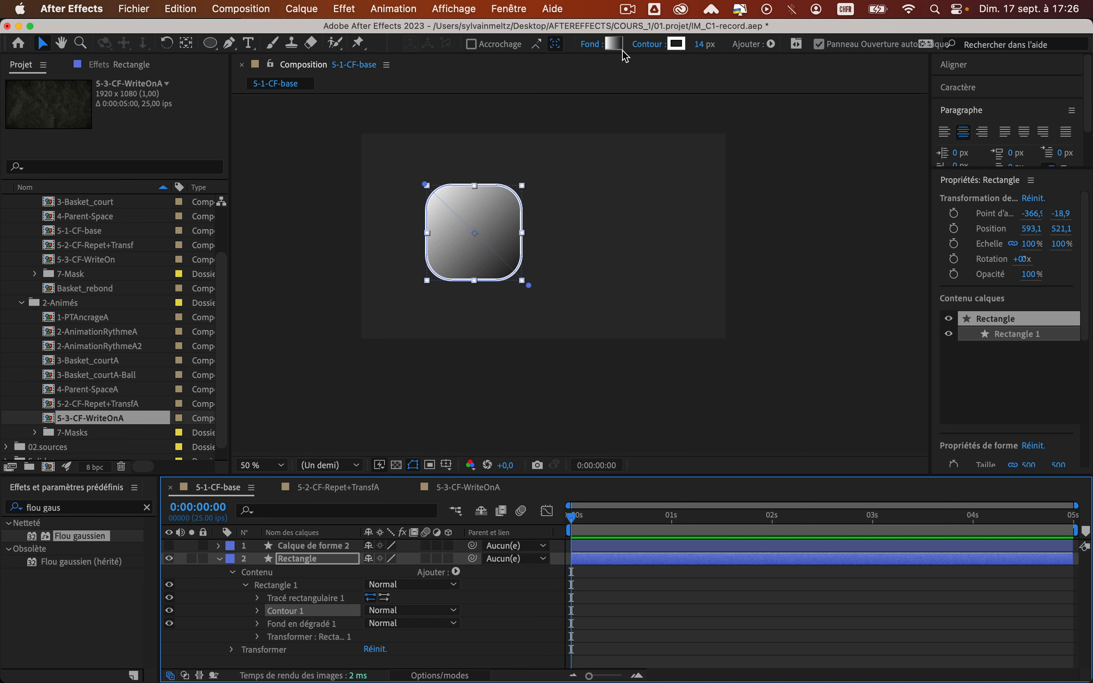
pyautogui.click(292, 624)
pyautogui.click(293, 612)
pyautogui.click(278, 624)
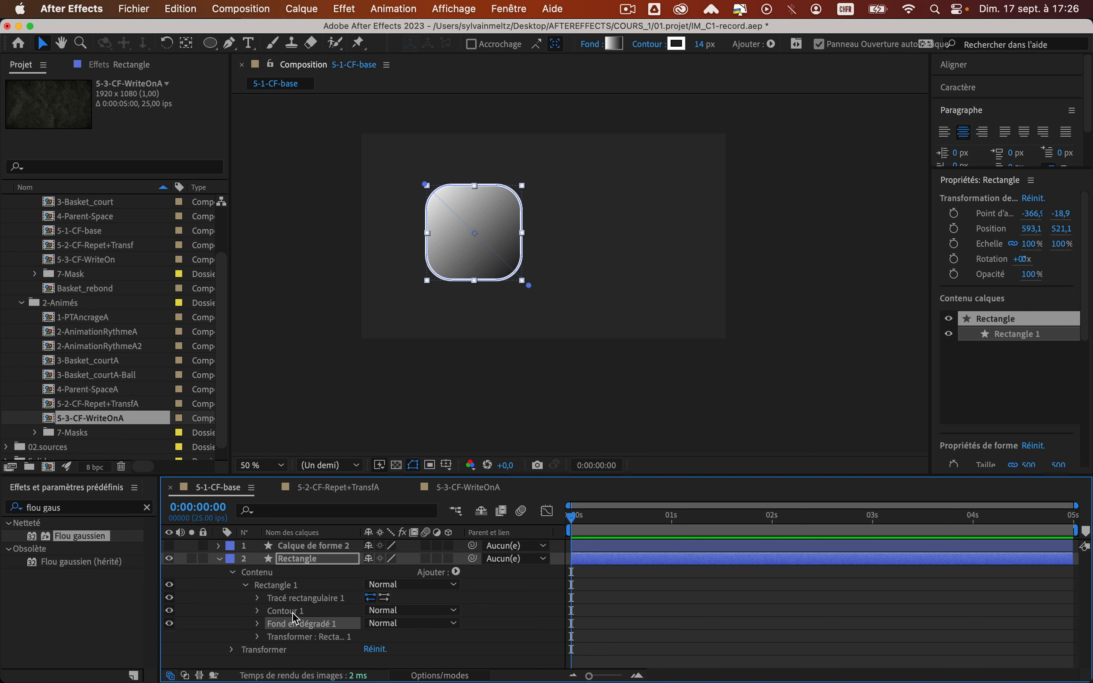
# Step: Expand Contour 1, try a lower Opacité, return it to 100 %, and look through the other stroke properties
pyautogui.click(258, 611)
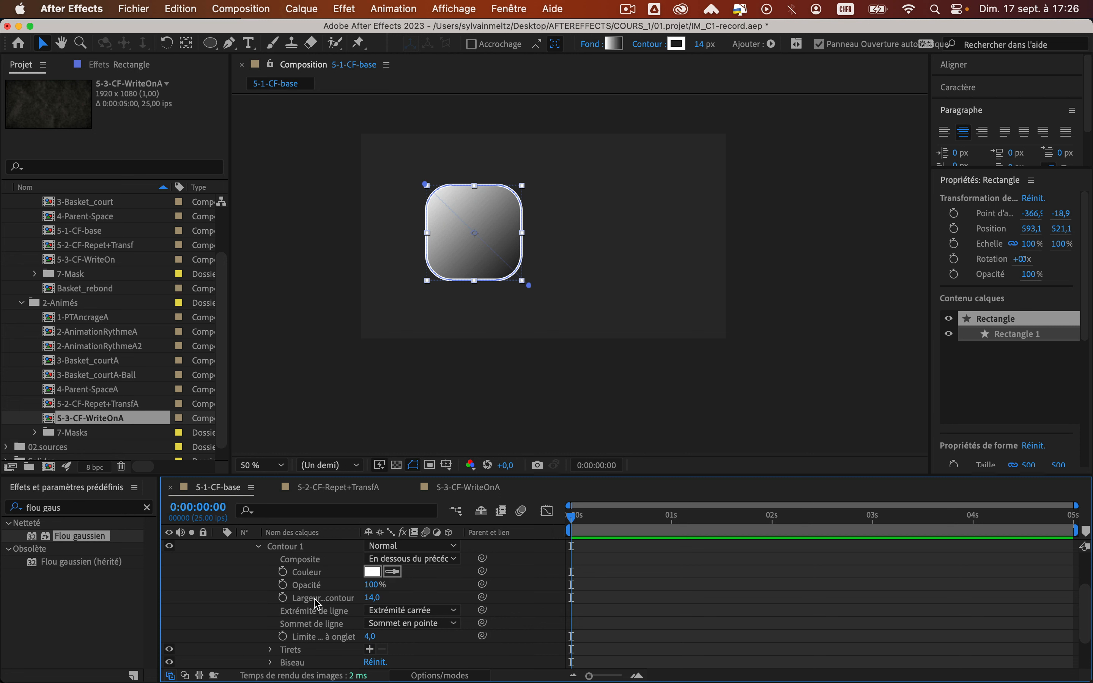
pyautogui.click(364, 586)
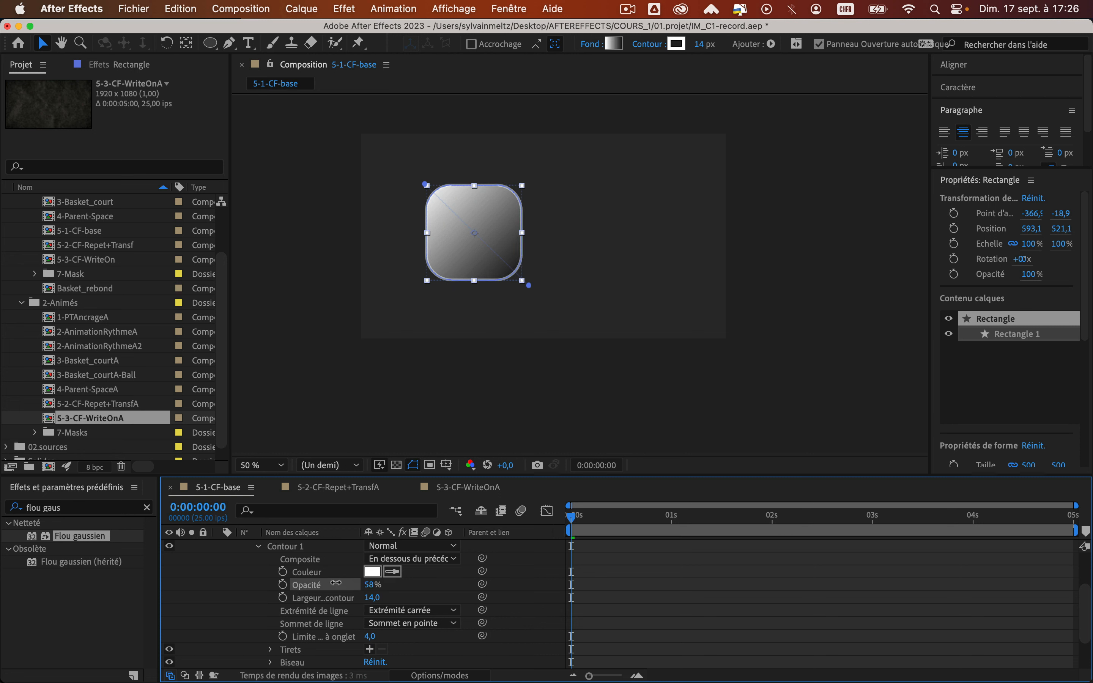
pyautogui.moveTo(463, 581); pyautogui.dragTo(464, 581)
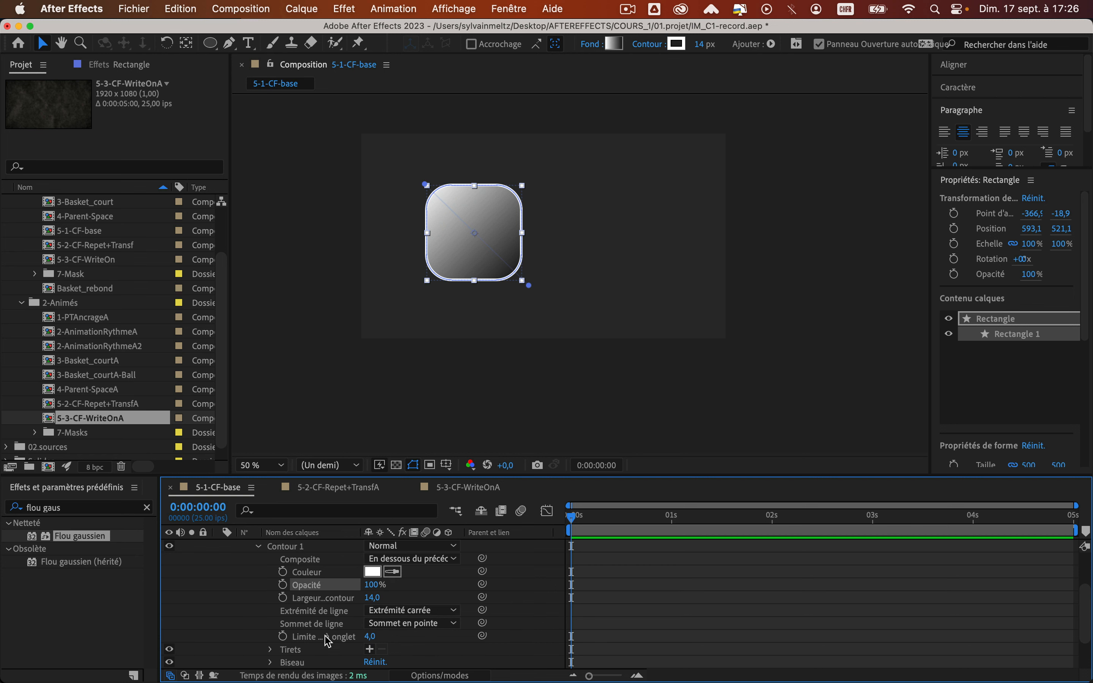
pyautogui.scroll(-1, 323, 617)
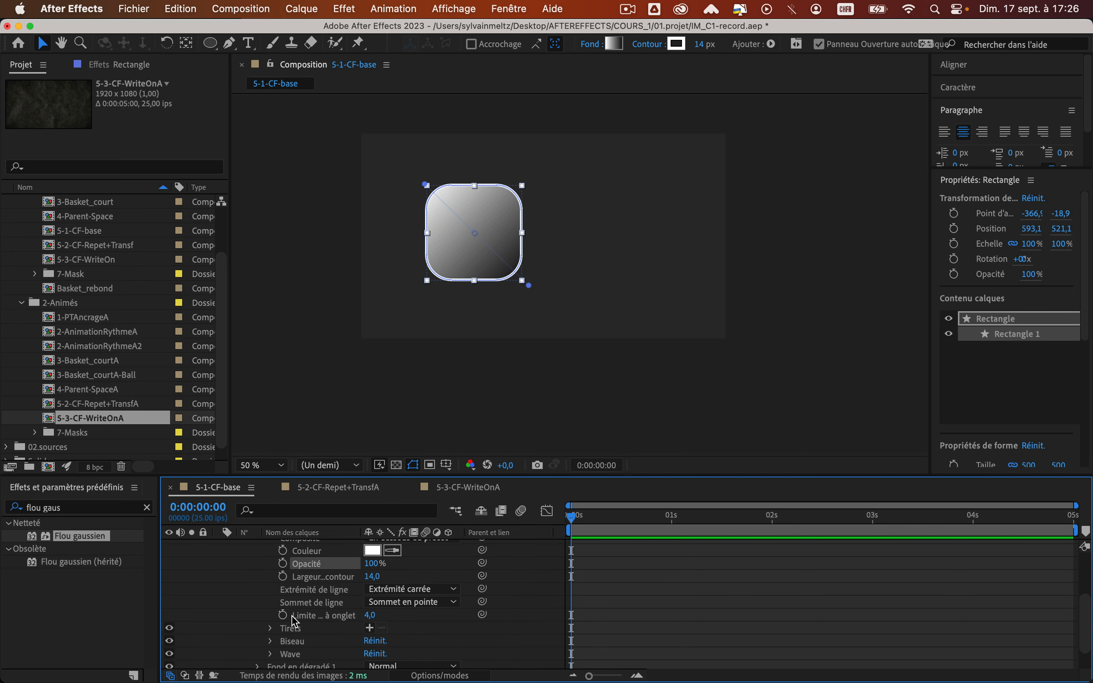
pyautogui.scroll(5, 301, 628)
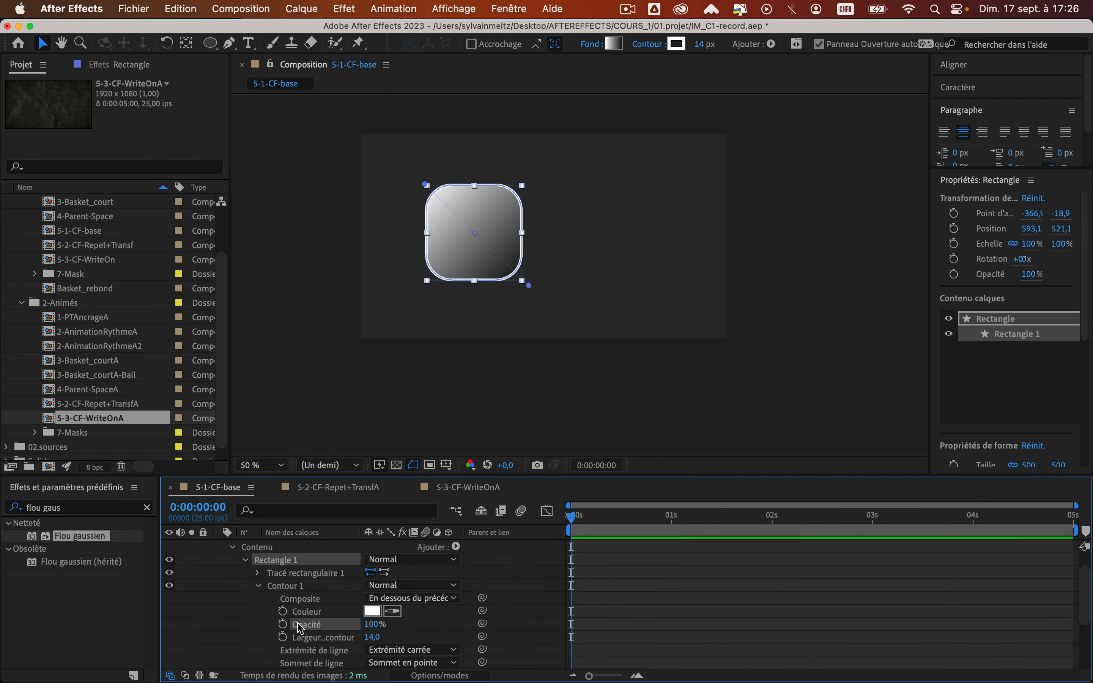
# Step: Collapse the Rectangle layer's content structure and hide the layer
pyautogui.click(244, 584)
pyautogui.click(253, 609)
pyautogui.click(220, 559)
pyautogui.click(169, 559)
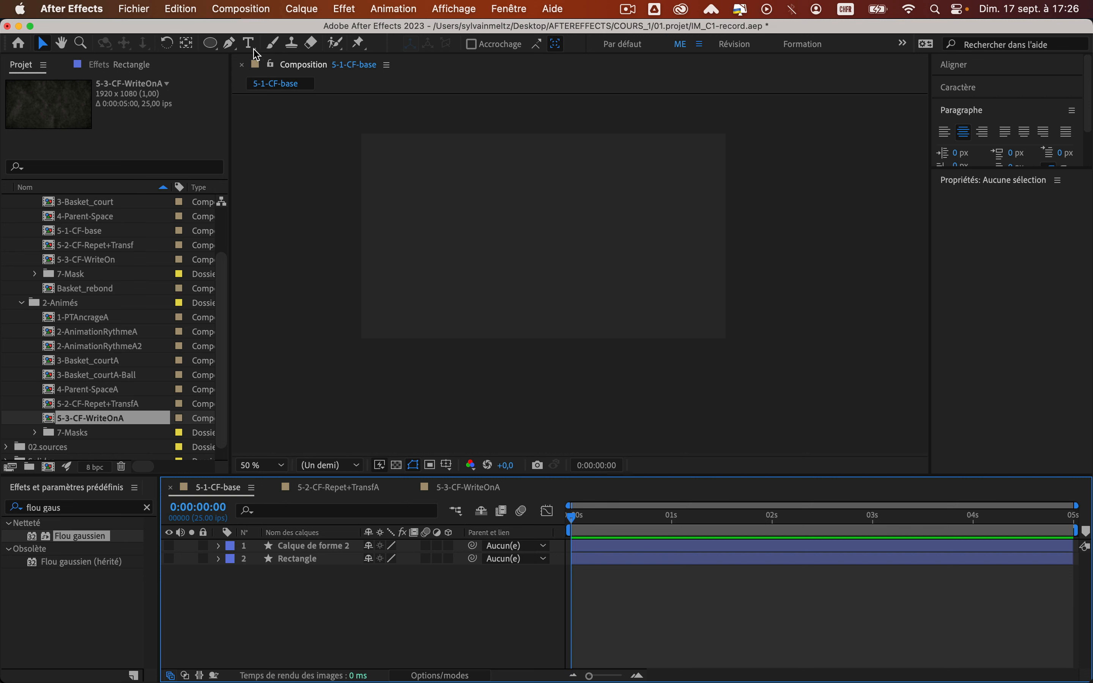
# Step: Open the 02.sources folder and add Fashion-1.jpeg as the top layer of the 5-1-CF-base composition
pyautogui.click(230, 45)
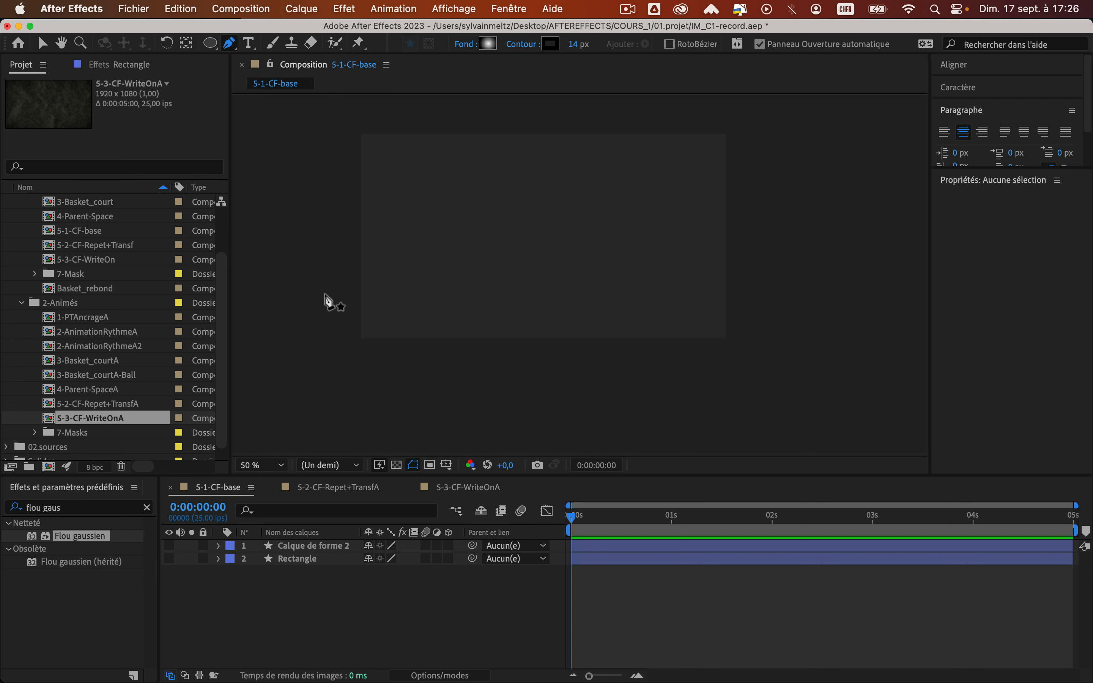
pyautogui.scroll(-1, 128, 309)
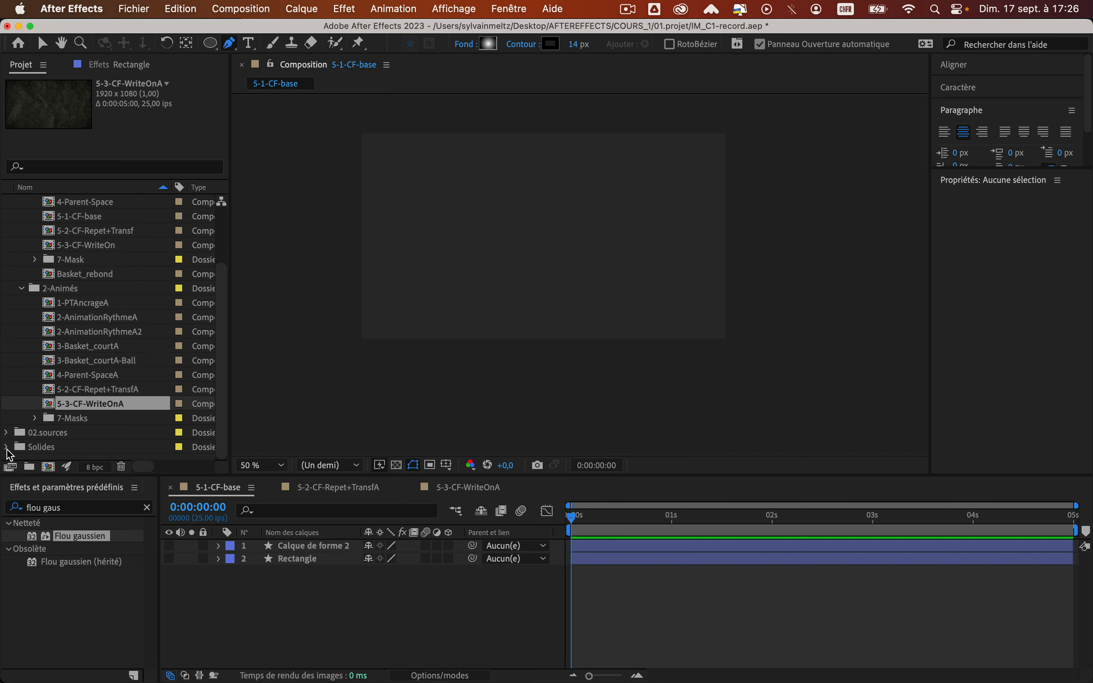
pyautogui.click(7, 447)
pyautogui.click(8, 419)
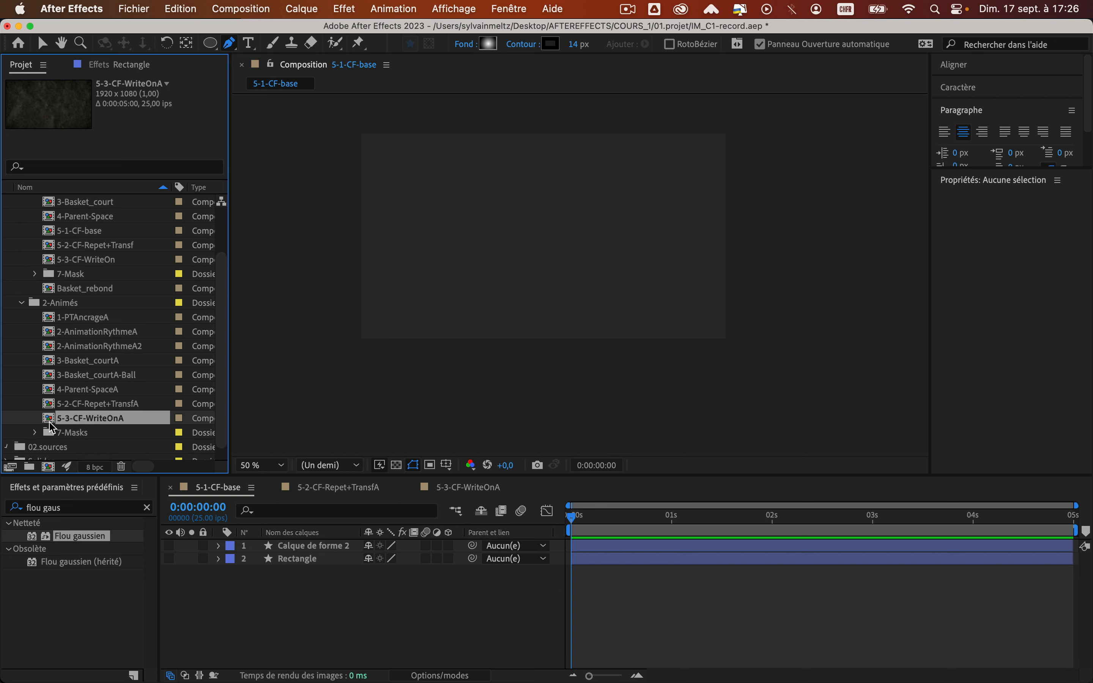
pyautogui.scroll(-12, 52, 427)
pyautogui.moveTo(71, 322); pyautogui.dragTo(306, 528)
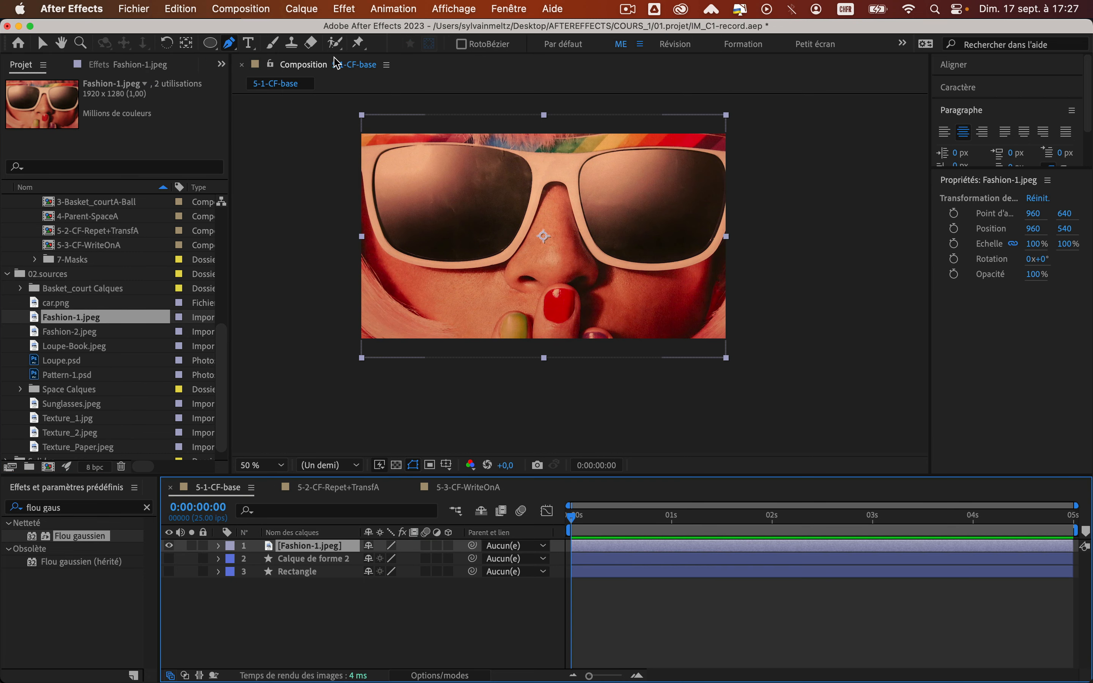
# Step: Try a circular mask over the left lens on the Fashion-1.jpeg layer with the Ellipse tool, and undo it
pyautogui.click(211, 45)
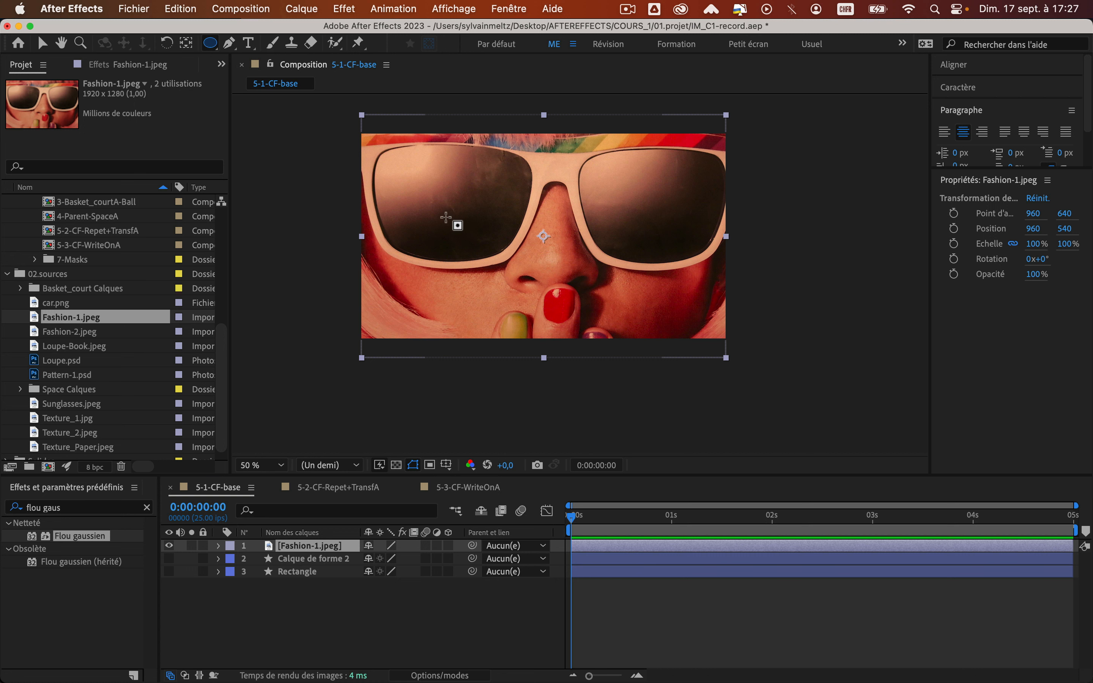
pyautogui.moveTo(413, 171); pyautogui.dragTo(548, 306)
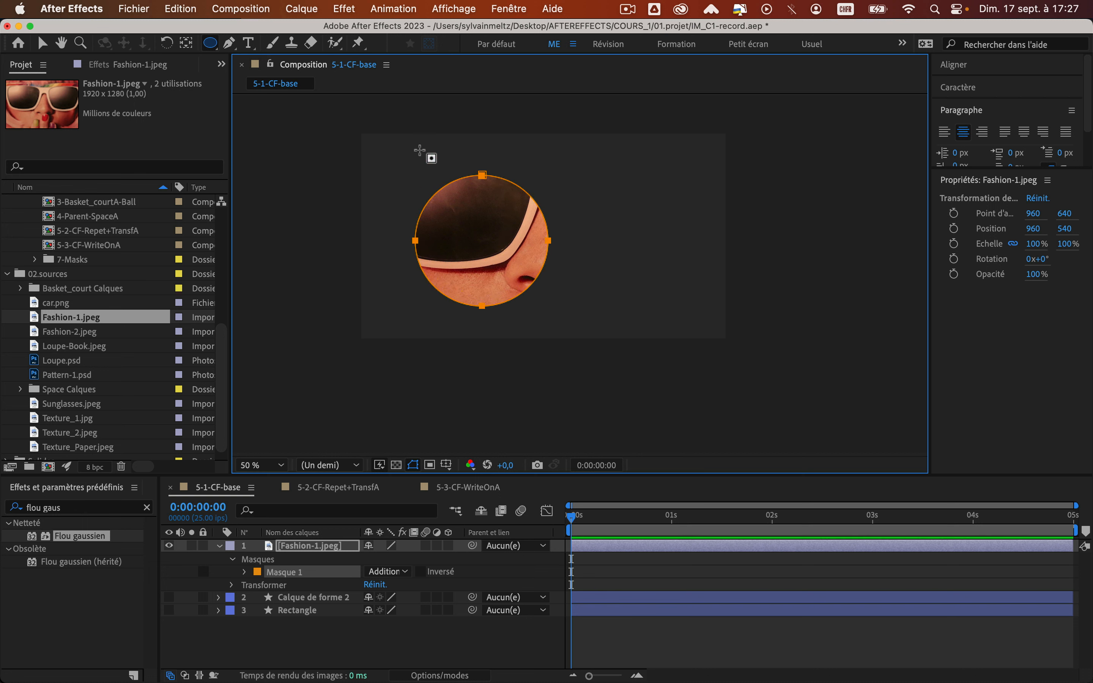
pyautogui.press('super+z')
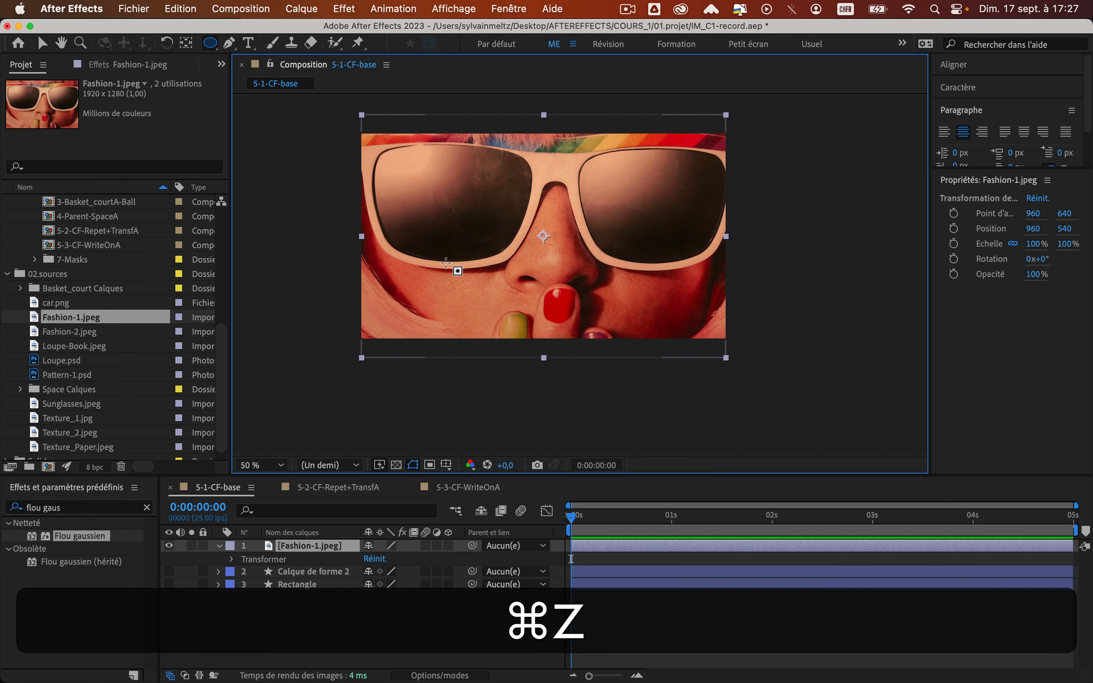
# Step: With no layer selected, start a new shape layer by placing a Pen tool point on the left lens, and undo that point
pyautogui.click(337, 609)
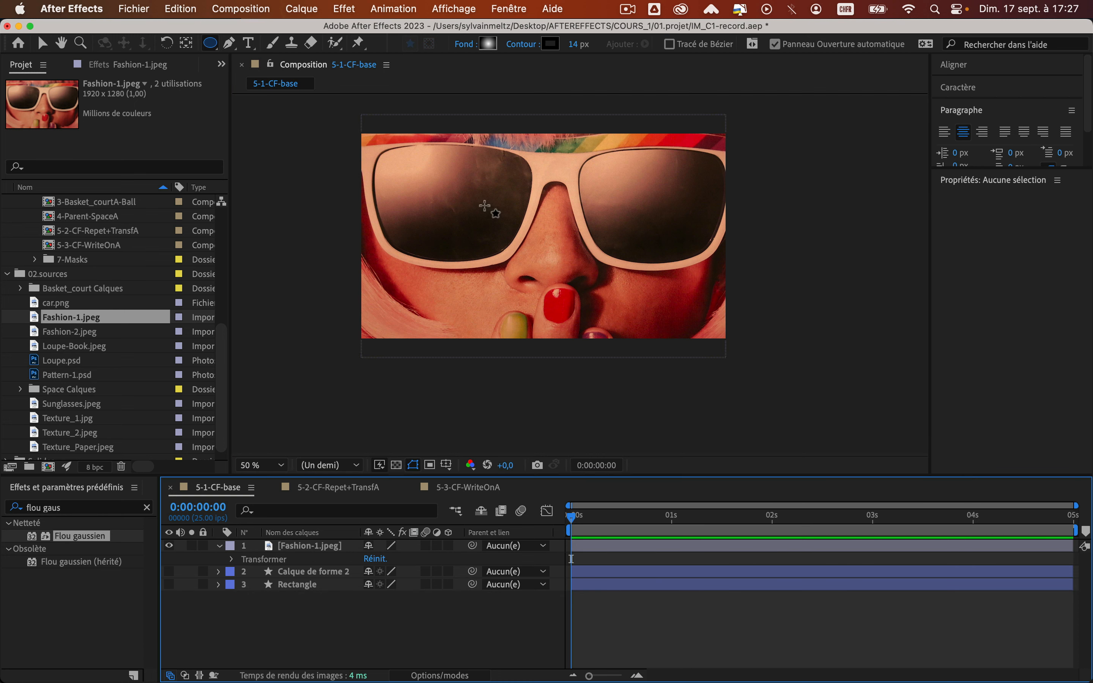
pyautogui.click(229, 43)
pyautogui.click(447, 245)
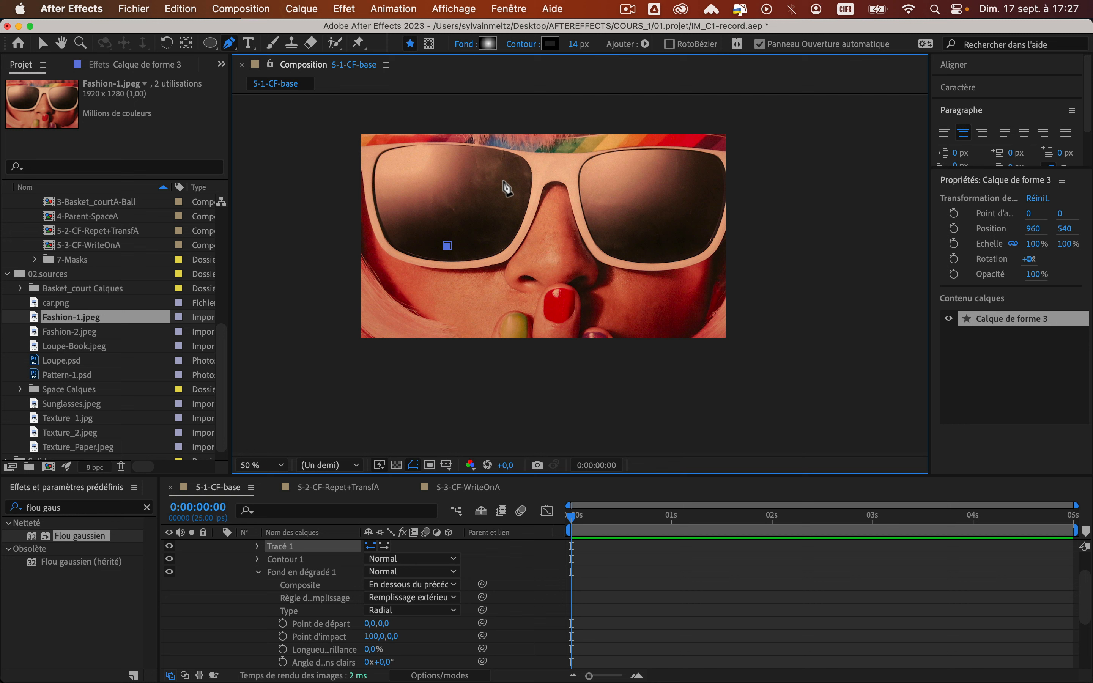
pyautogui.press('super+z')
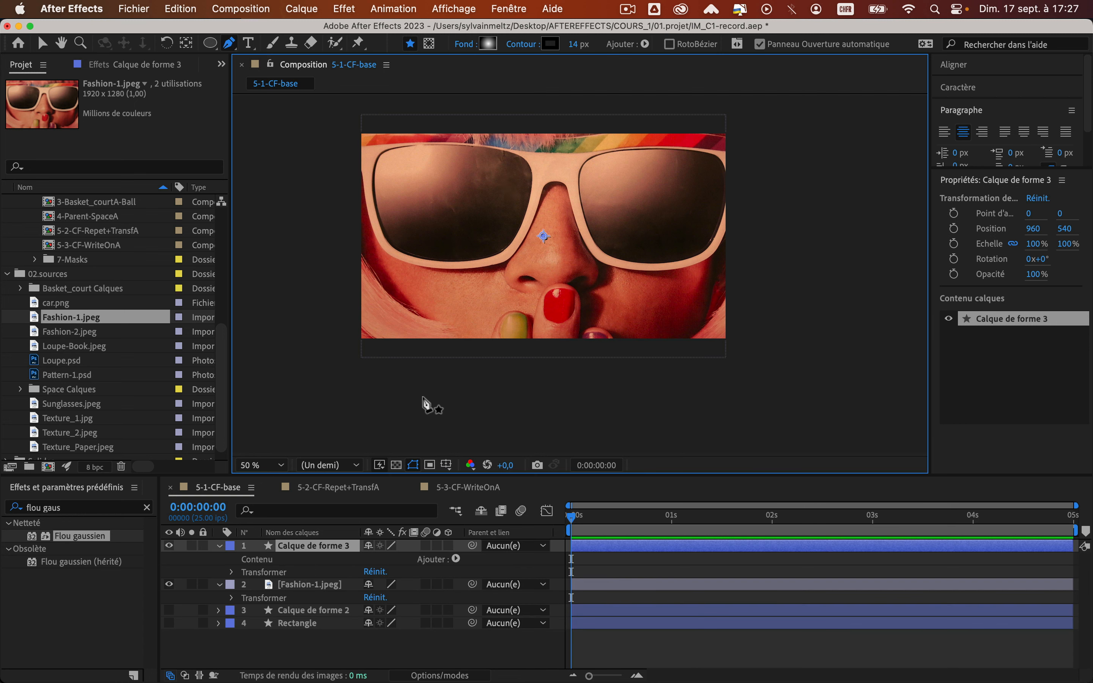
# Step: Draw a closed Pen tool shape with curved vertices following the outline of the left sunglasses lens
pyautogui.press('super+z')
pyautogui.moveTo(375, 167); pyautogui.dragTo(371, 198)
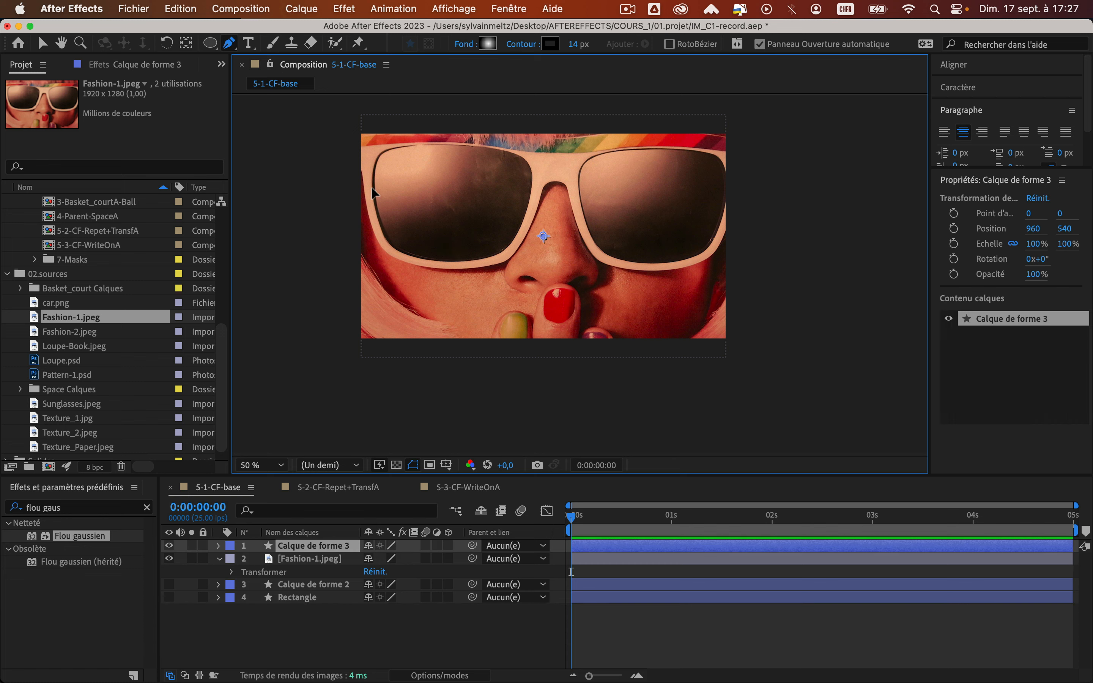
pyautogui.moveTo(397, 248); pyautogui.dragTo(489, 258)
pyautogui.moveTo(526, 216); pyautogui.dragTo(523, 155)
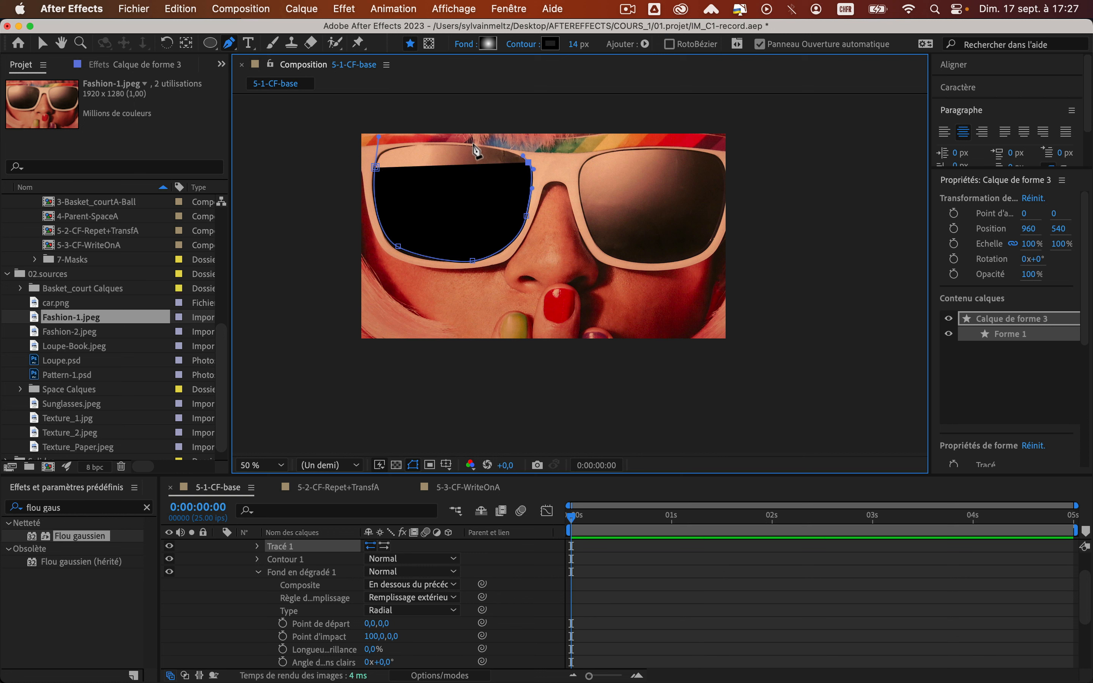
pyautogui.moveTo(452, 145); pyautogui.dragTo(378, 154)
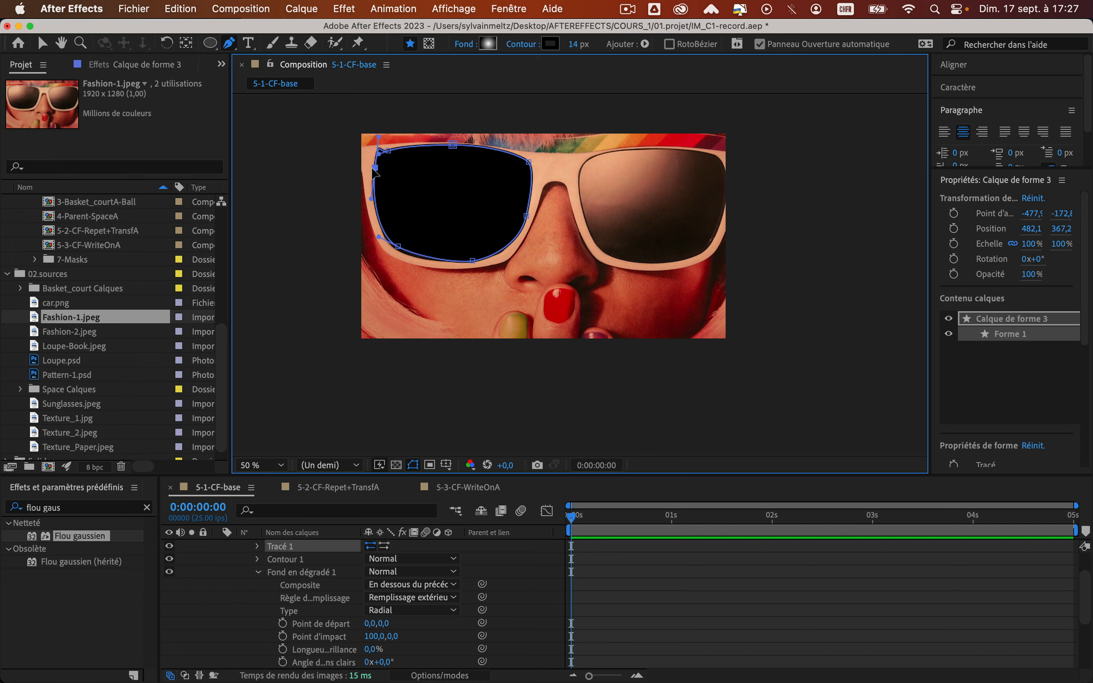
# Step: Reposition the vertex on the shape's outer left side and adjust its curve handles to fit the lens edge
pyautogui.scroll(4, 375, 172)
pyautogui.scroll(-2, 387, 172)
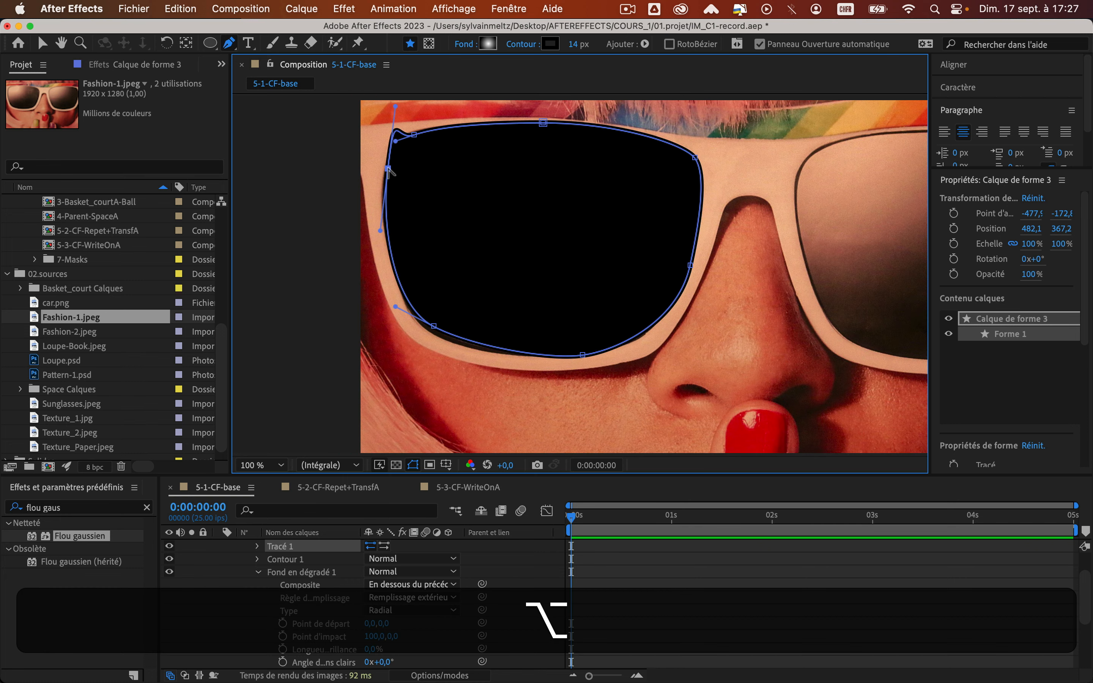
pyautogui.moveTo(387, 169); pyautogui.dragTo(384, 191)
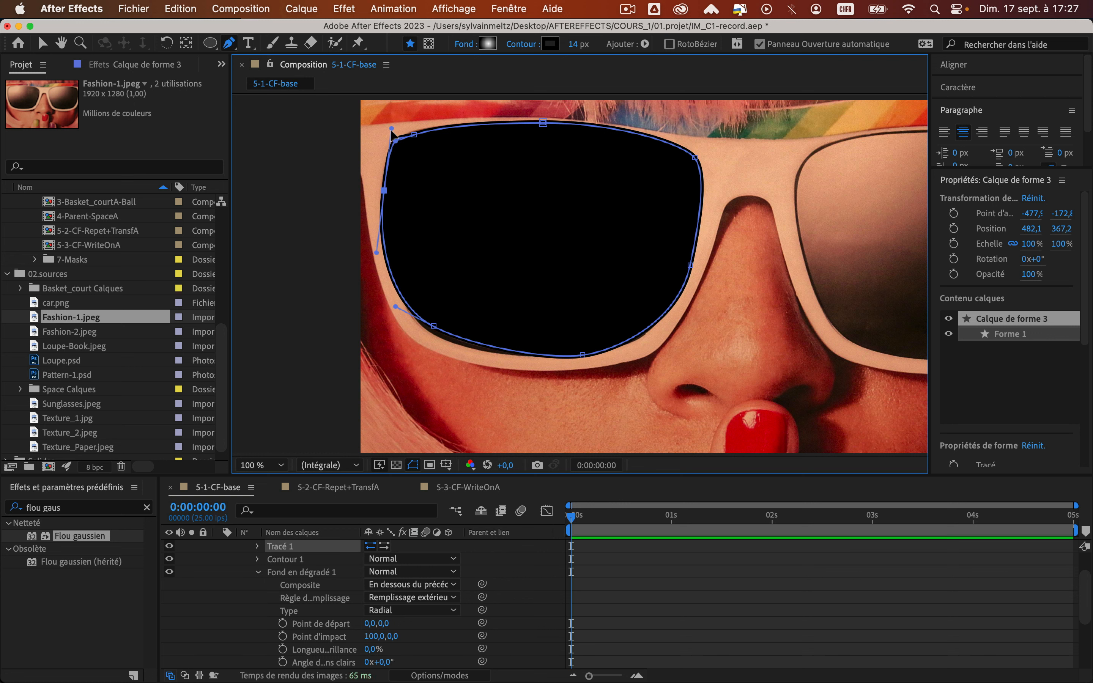
pyautogui.moveTo(391, 134); pyautogui.dragTo(386, 149)
pyautogui.moveTo(382, 254); pyautogui.dragTo(383, 251)
pyautogui.moveTo(384, 190); pyautogui.dragTo(384, 189)
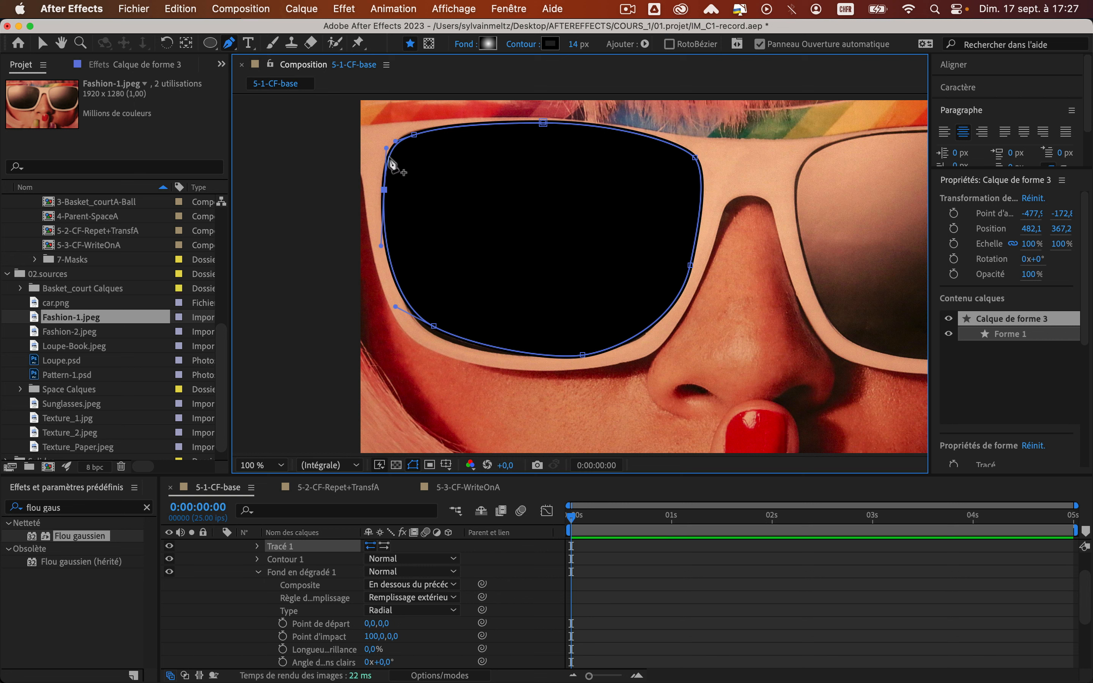
pyautogui.moveTo(387, 147); pyautogui.dragTo(387, 148)
# Step: Refit the shape's lower vertices to the lens edge and add two vertices along its upper edge
pyautogui.moveTo(434, 326); pyautogui.dragTo(438, 336)
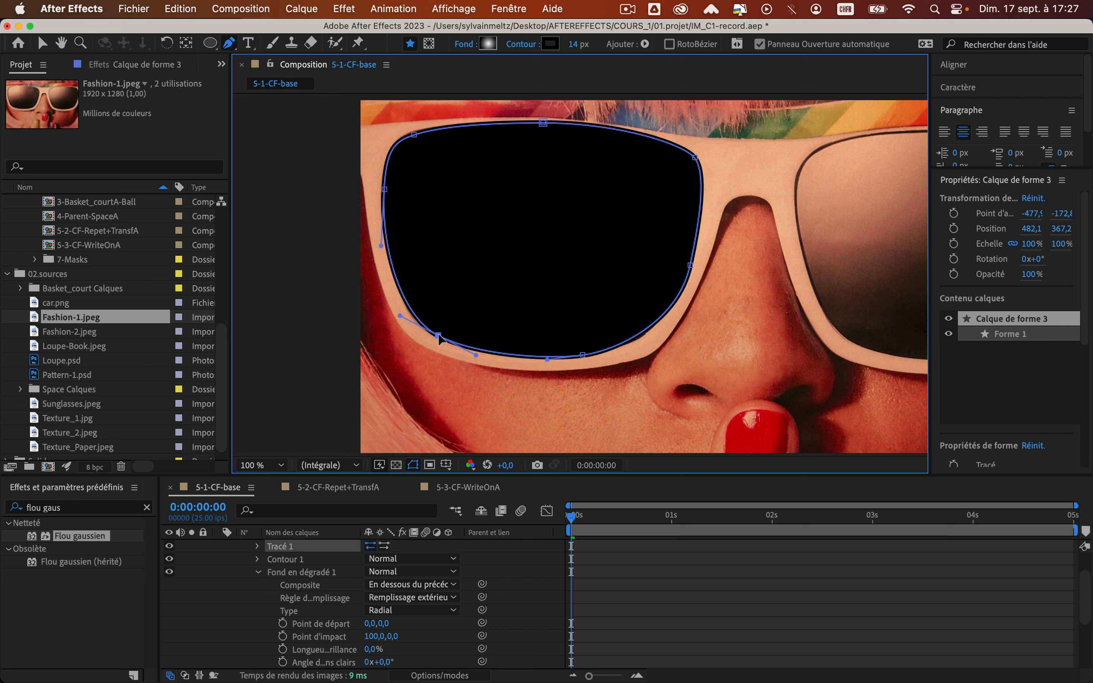
pyautogui.moveTo(582, 355); pyautogui.dragTo(585, 356)
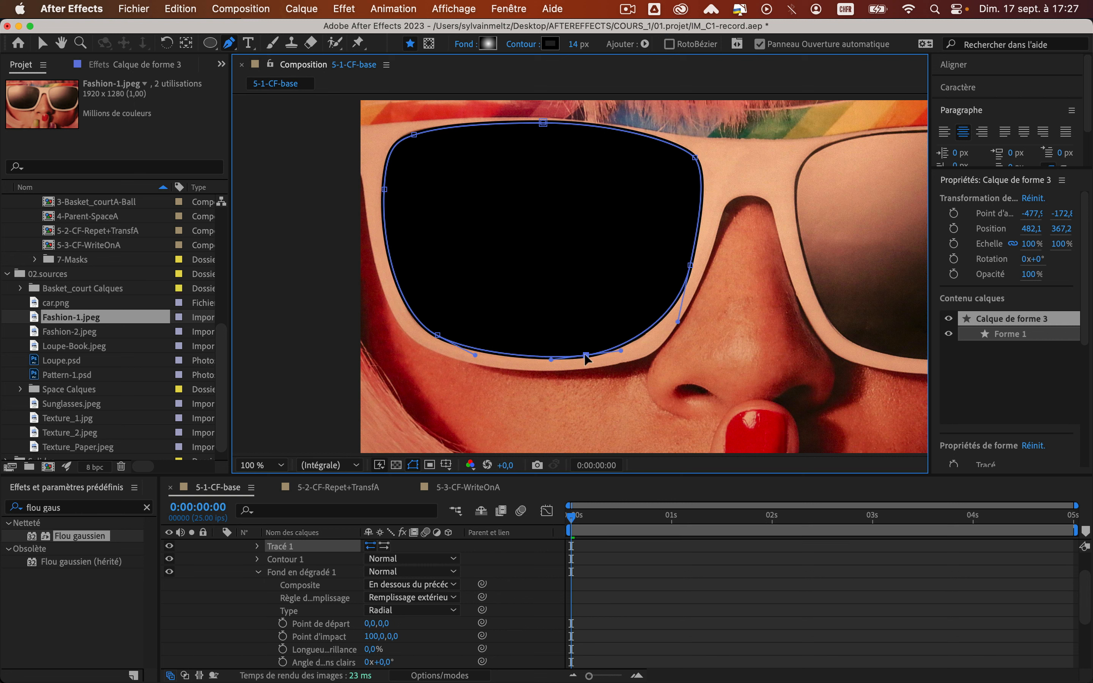
pyautogui.click(690, 266)
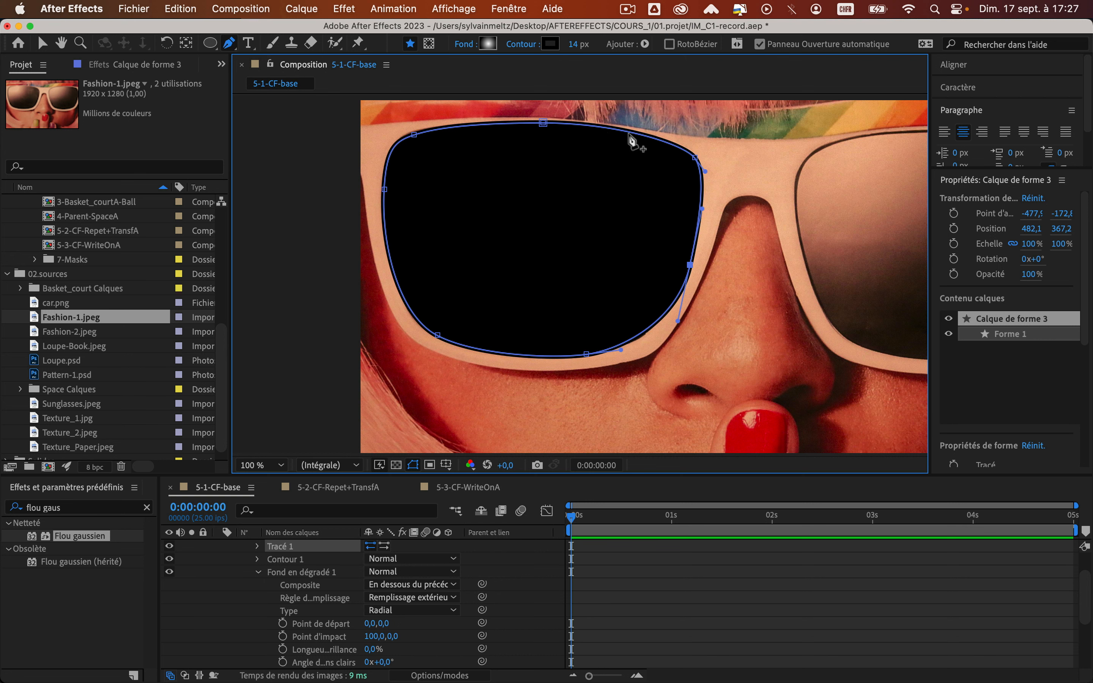
pyautogui.click(477, 126)
pyautogui.click(633, 133)
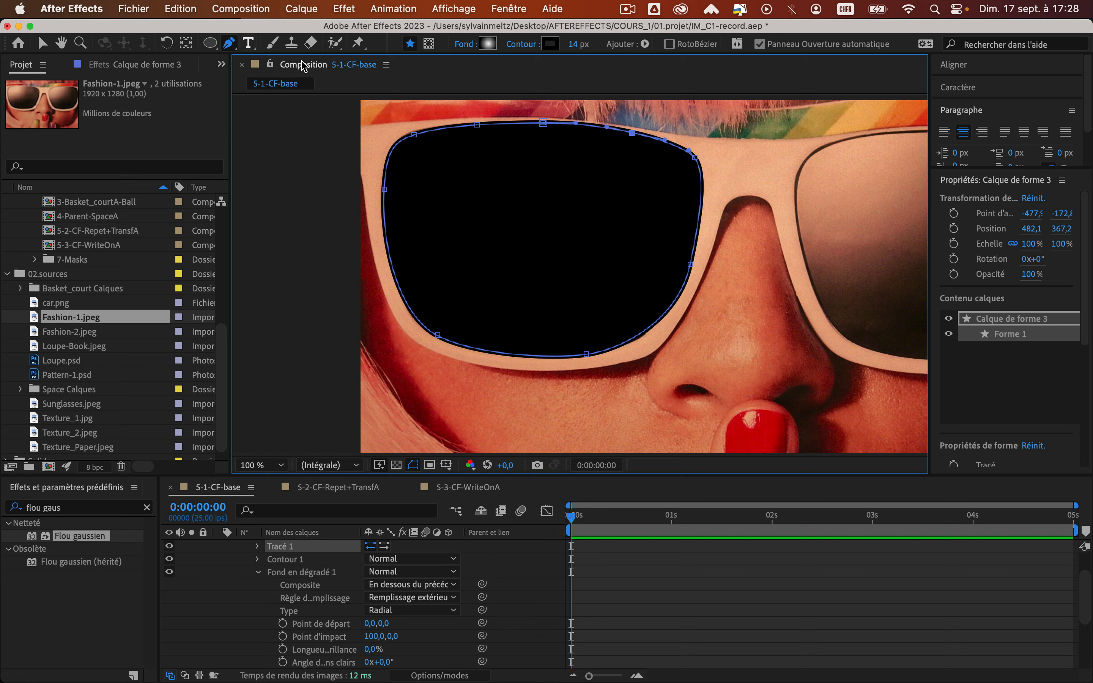
# Step: Try removing the two added upper-edge vertices with the Delete Vertex tool, and undo both deletions
pyautogui.press('alt')
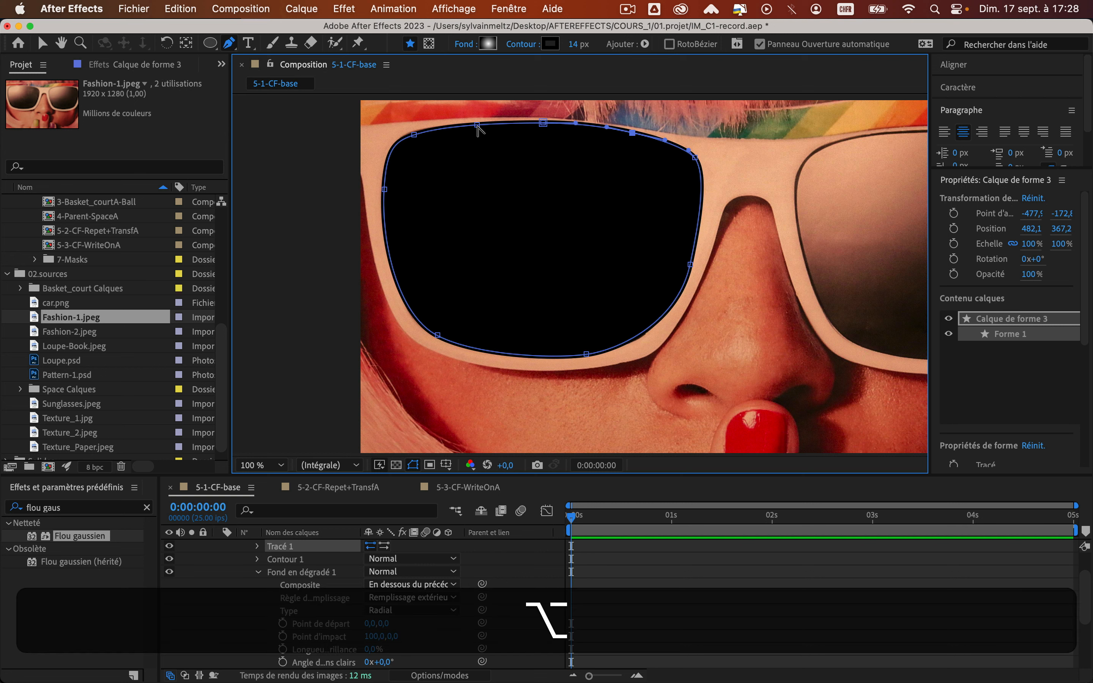
pyautogui.click(229, 44)
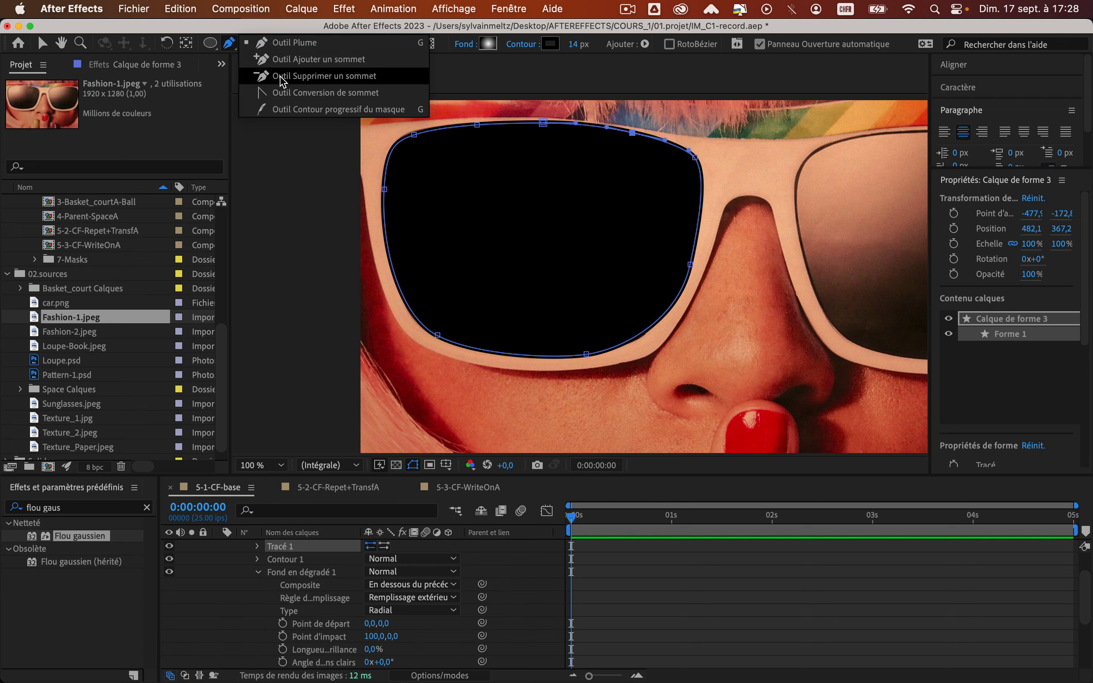
pyautogui.click(306, 76)
pyautogui.click(478, 125)
pyautogui.click(633, 134)
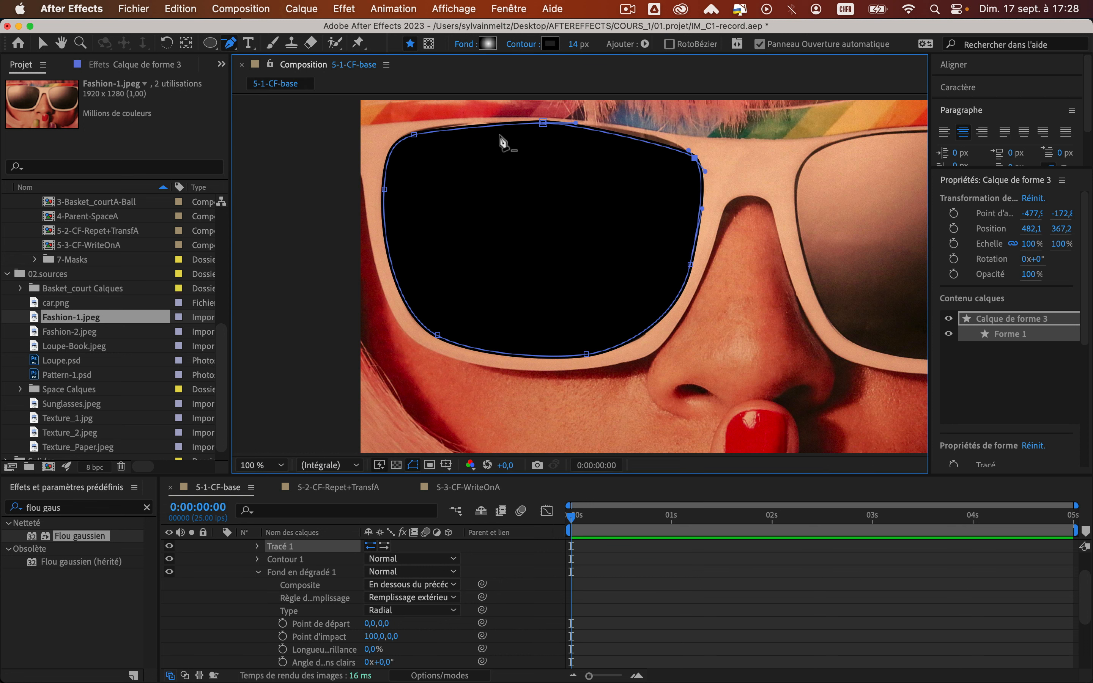
pyautogui.press('super+z')
pyautogui.press('super+z')
# Step: Try the Convert Vertex tool on the lens shape's upper-left vertex to remove its curve handles, and undo the conversion
pyautogui.click(230, 43)
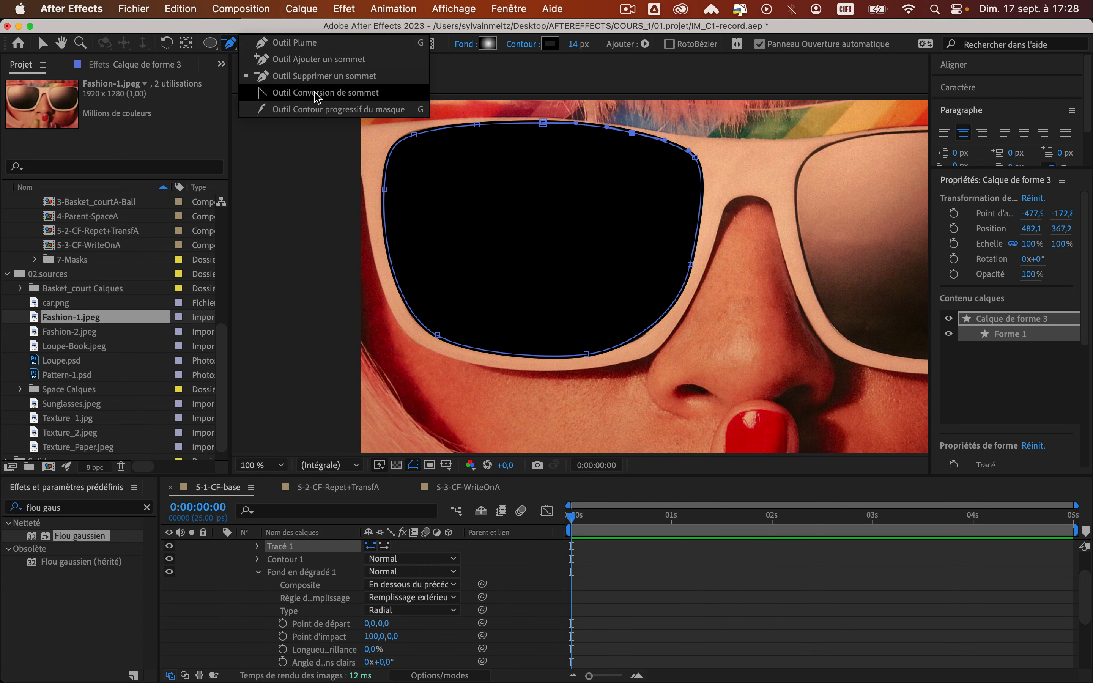
pyautogui.click(349, 98)
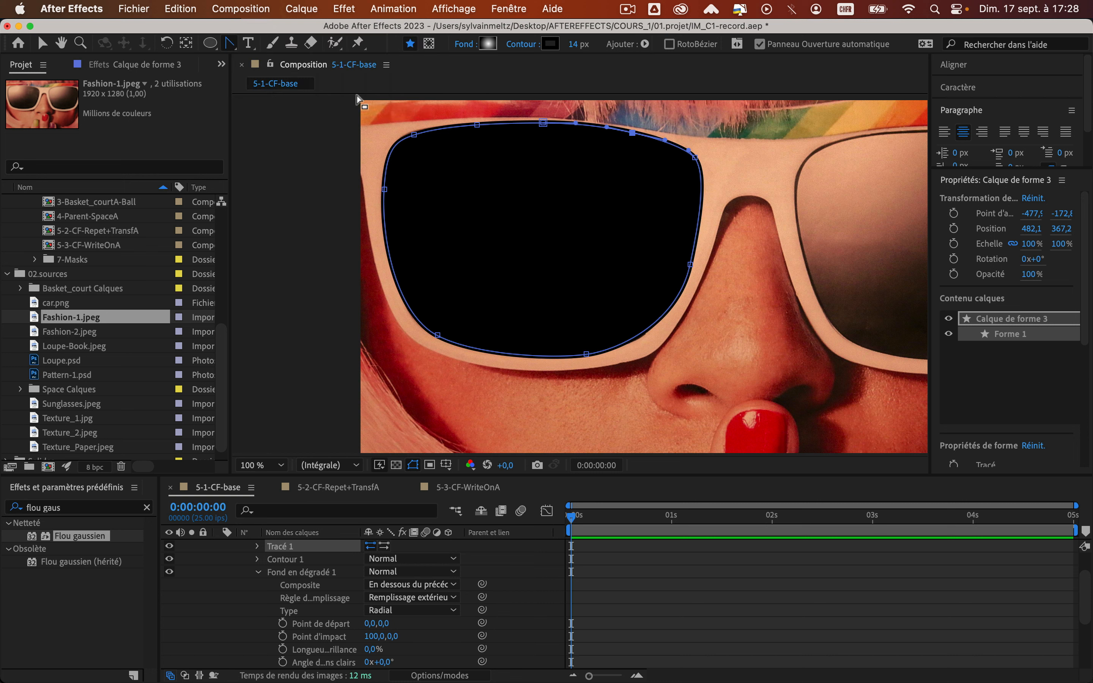
pyautogui.press('v')
pyautogui.click(413, 135)
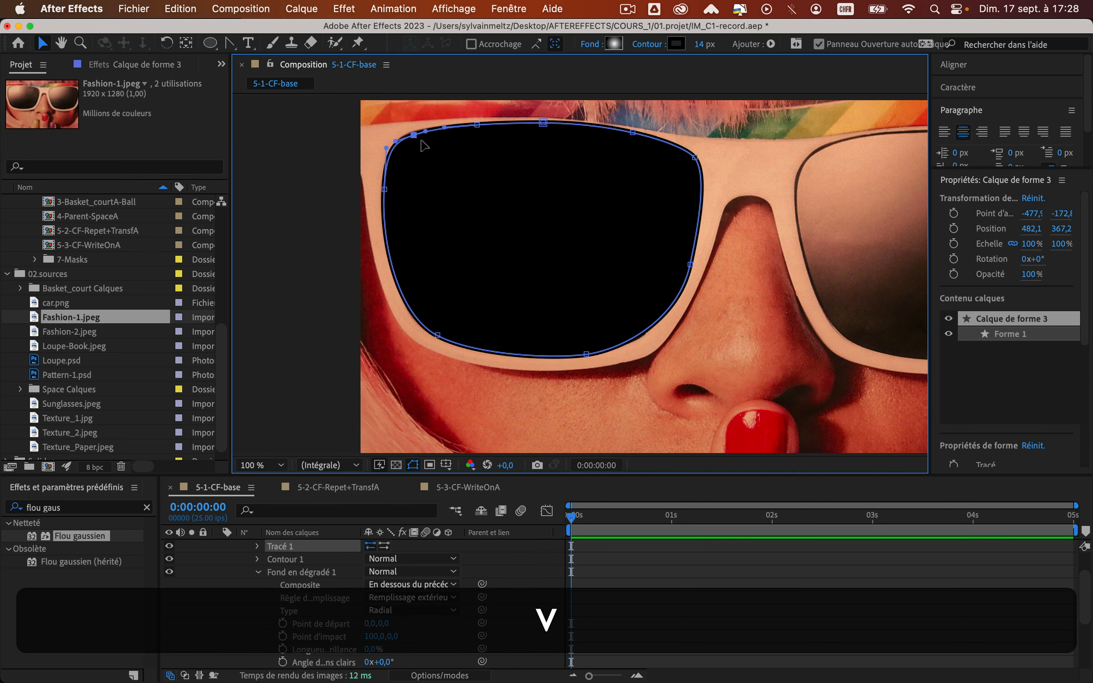
pyautogui.click(231, 43)
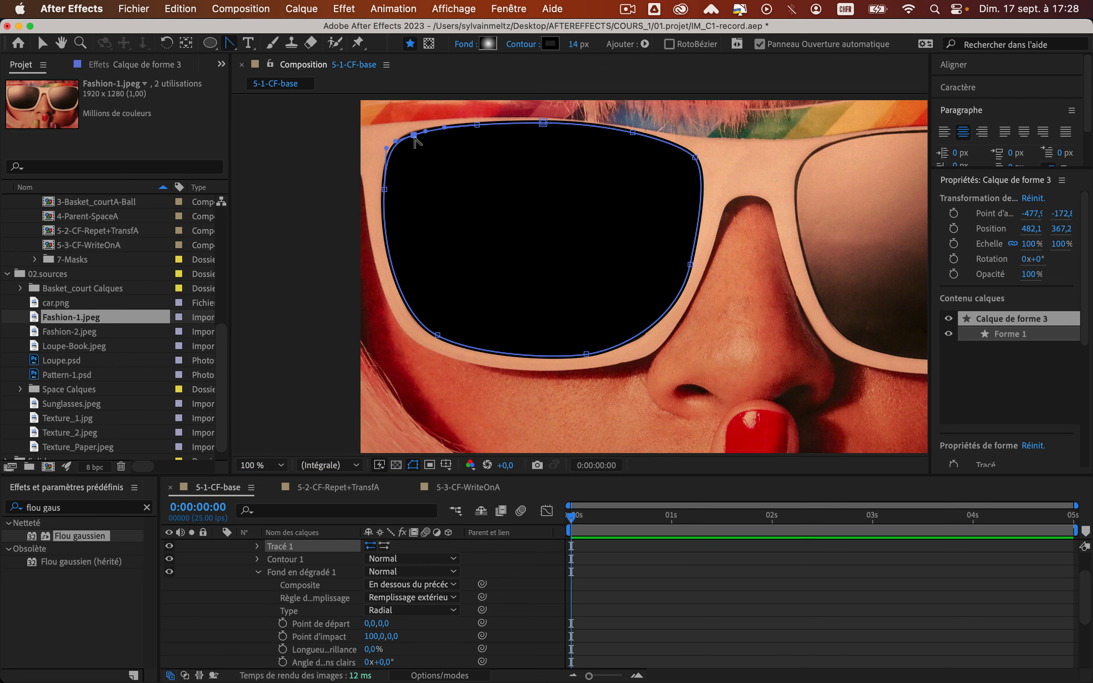
pyautogui.click(414, 136)
pyautogui.press('alt')
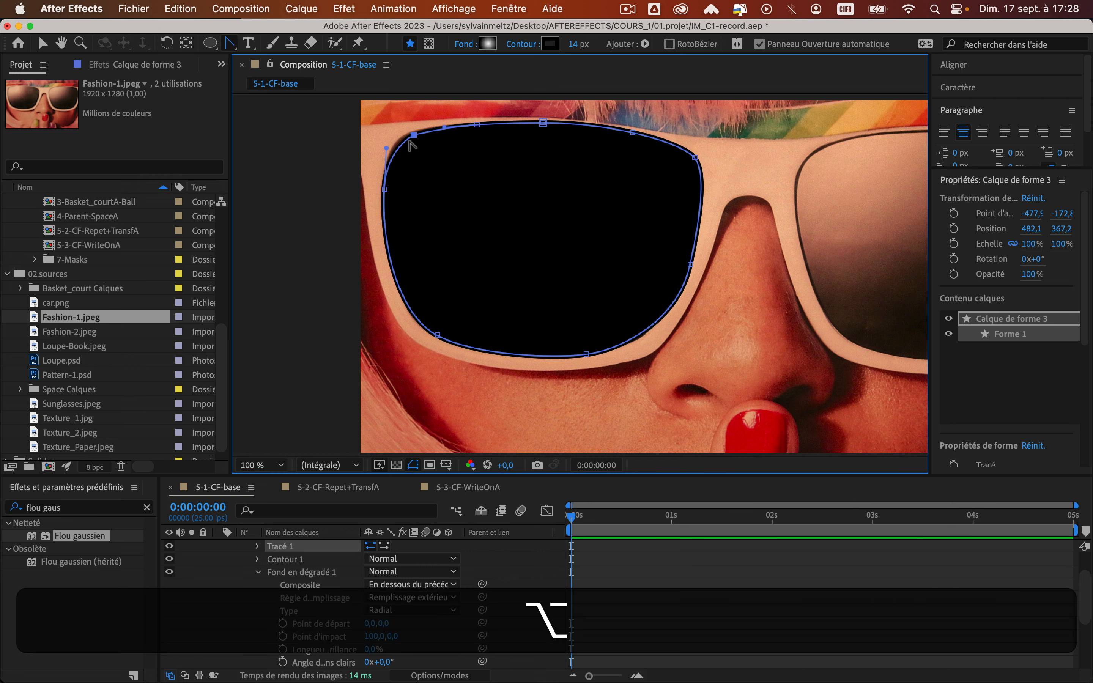
pyautogui.scroll(4, 414, 138)
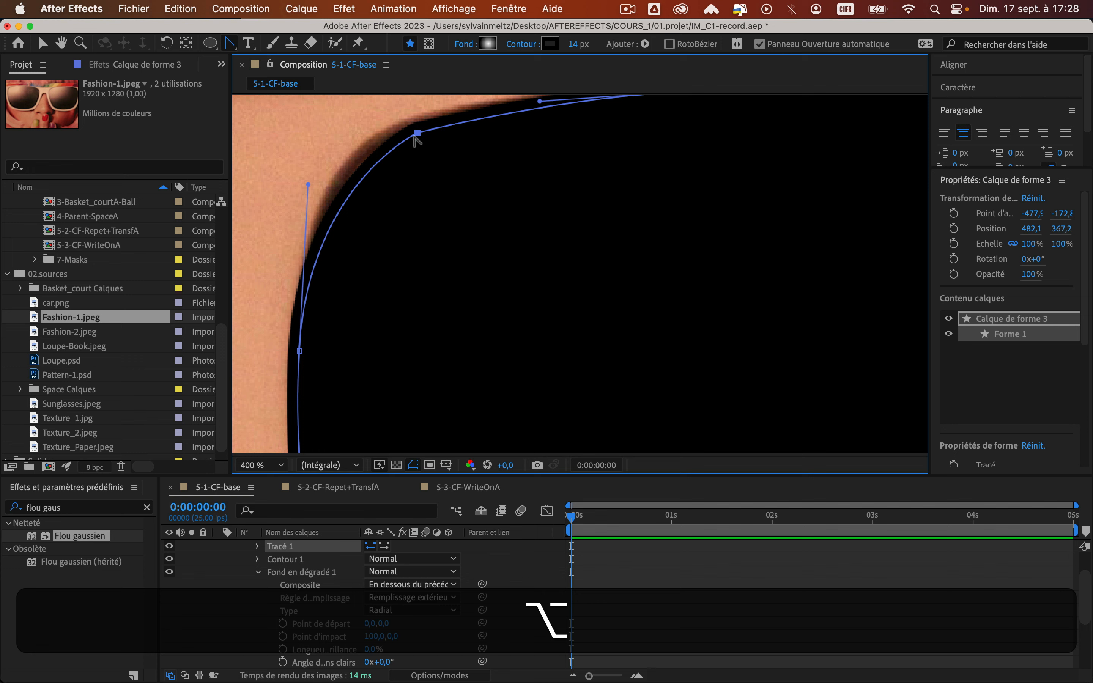
pyautogui.press('alt')
pyautogui.scroll(-4, 432, 134)
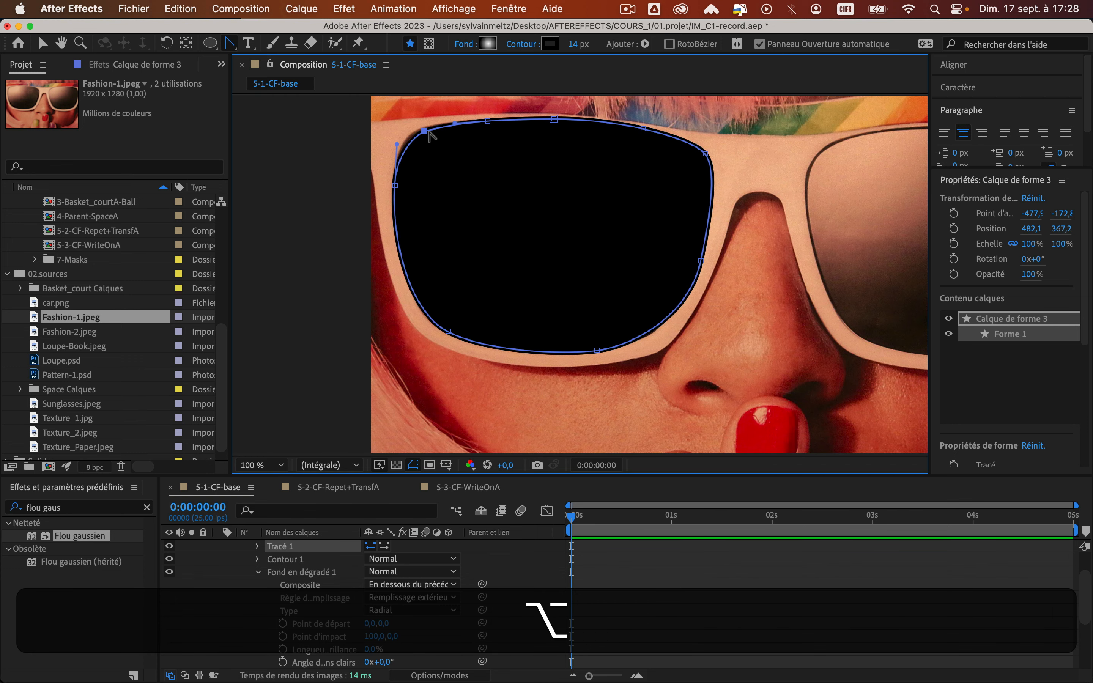
pyautogui.press('super+alt+z')
pyautogui.press('super+z')
# Step: Expand Tracé 1 under Forme 1 in the Calque de forme 3 layer and select its Tracé property
pyautogui.press('v')
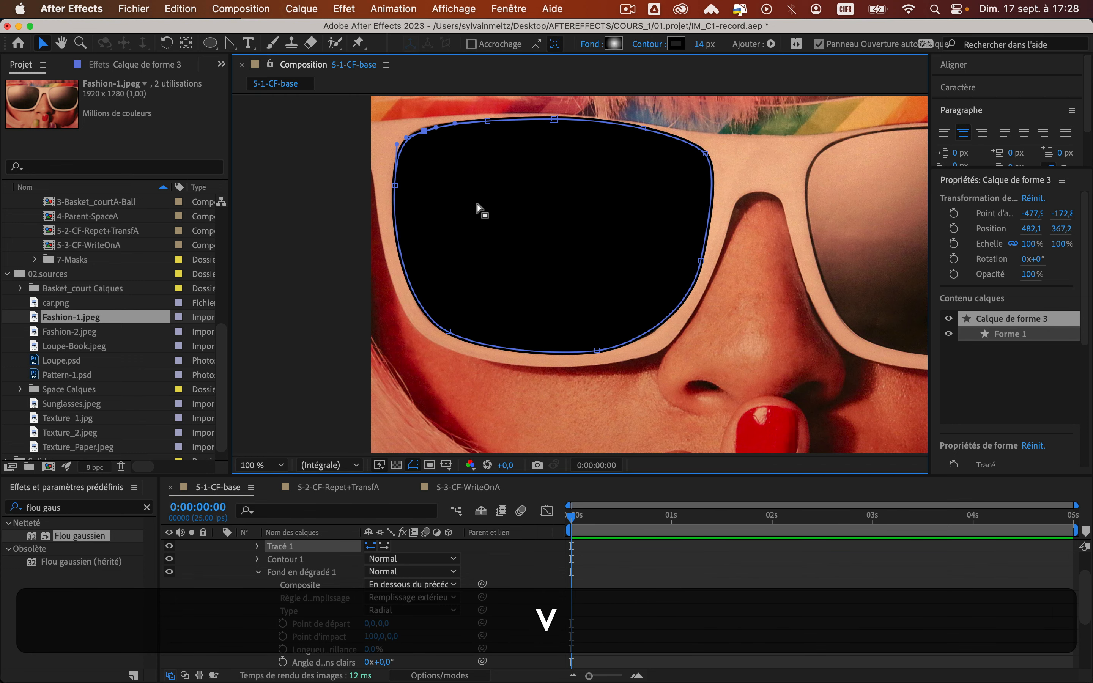
pyautogui.scroll(2, 292, 579)
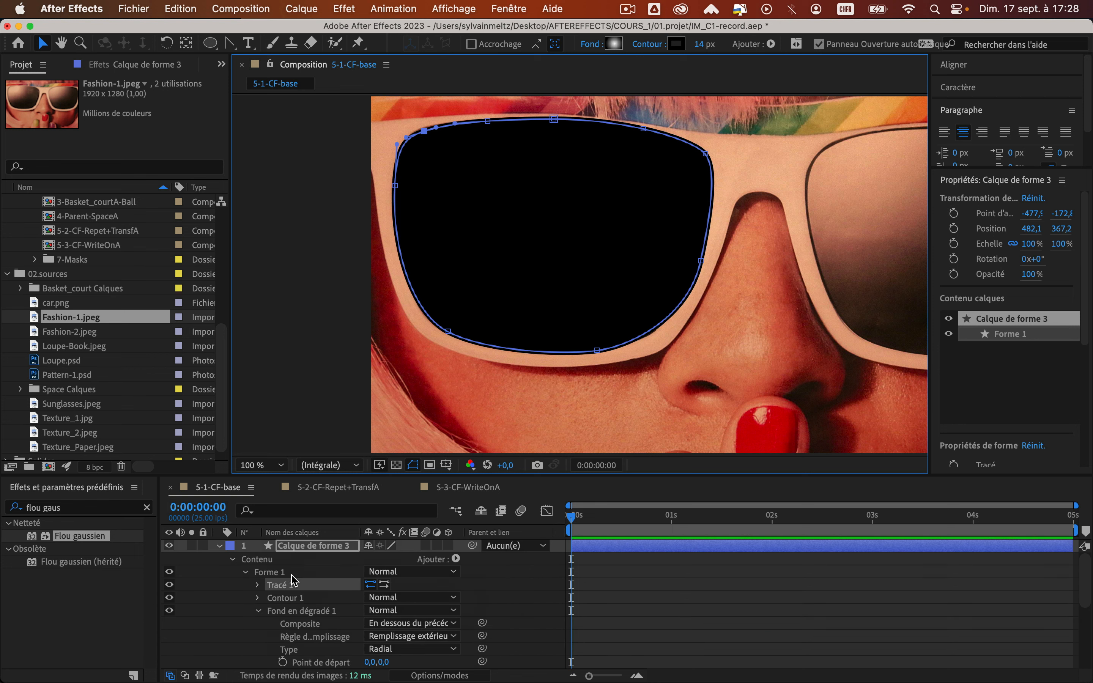
pyautogui.click(301, 551)
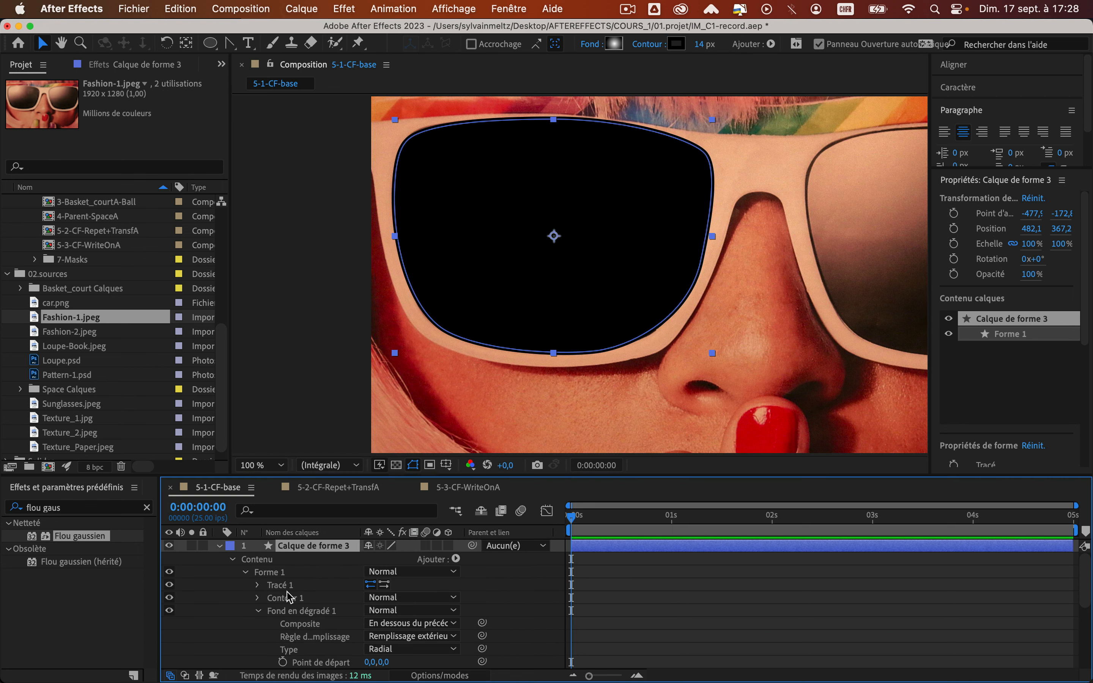
pyautogui.click(280, 586)
pyautogui.click(259, 585)
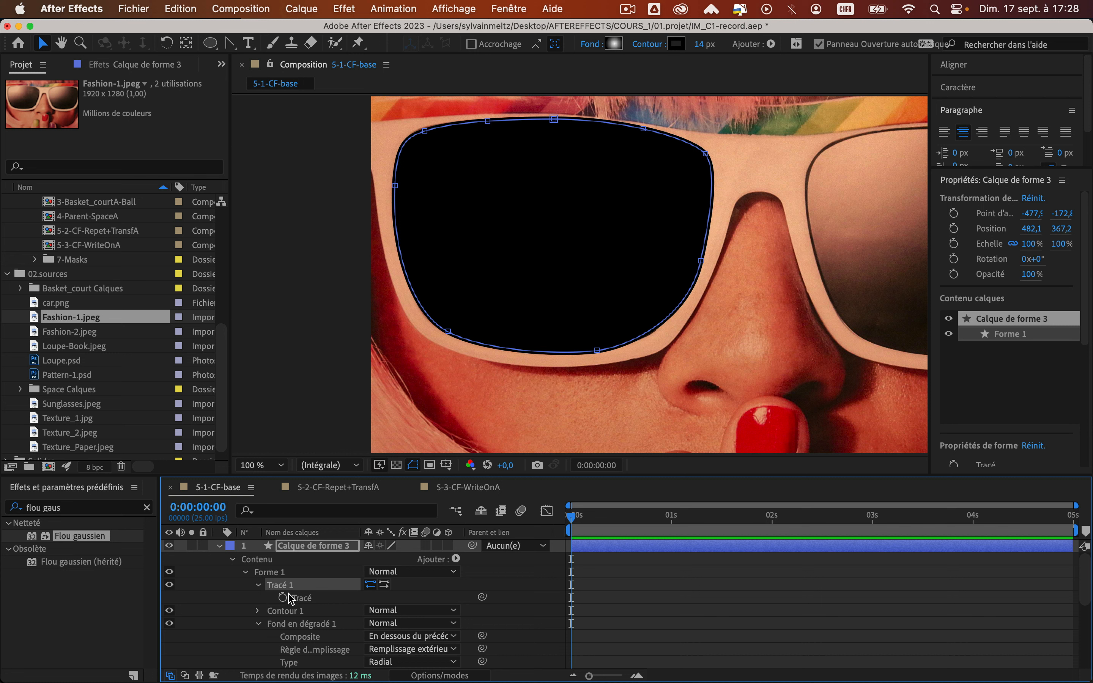
pyautogui.click(312, 597)
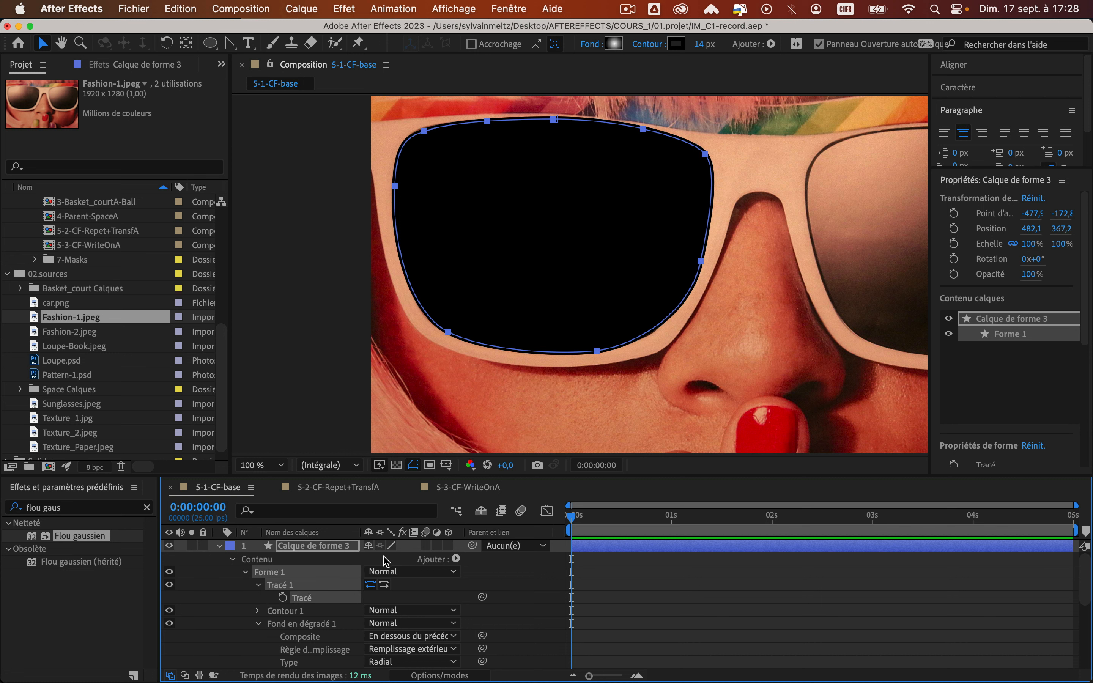
# Step: Try animating the lens path with a Tracé keyframe at 0 s and lowered upper vertices at 1 s, preview it, and undo the change
pyautogui.click(282, 599)
pyautogui.click(671, 519)
pyautogui.moveTo(416, 119); pyautogui.dragTo(692, 212)
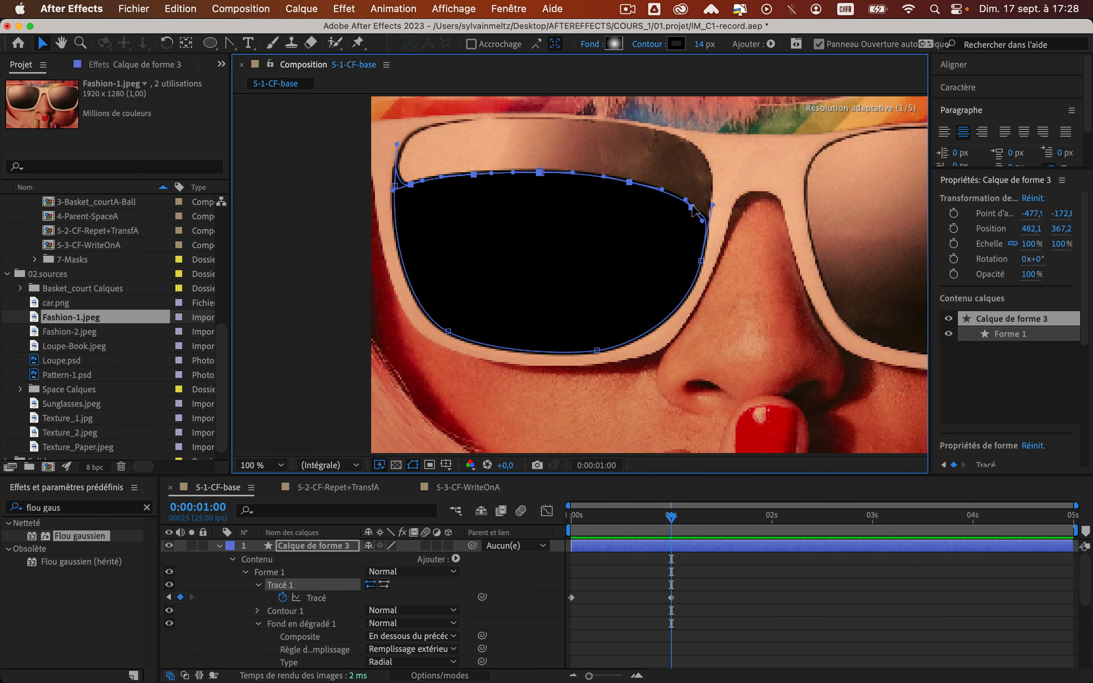
pyautogui.click(658, 568)
pyautogui.moveTo(671, 519)
pyautogui.mouseDown()
pyautogui.moveTo(572, 519)
pyautogui.moveTo(662, 519)
pyautogui.mouseUp()
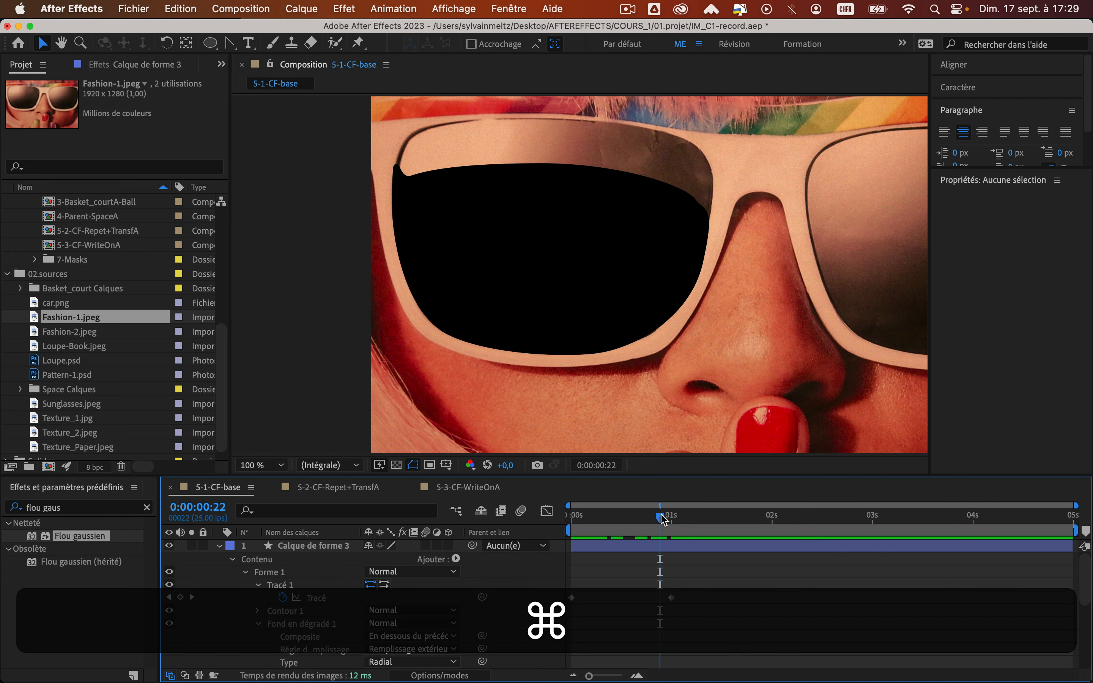
pyautogui.press('super+z')
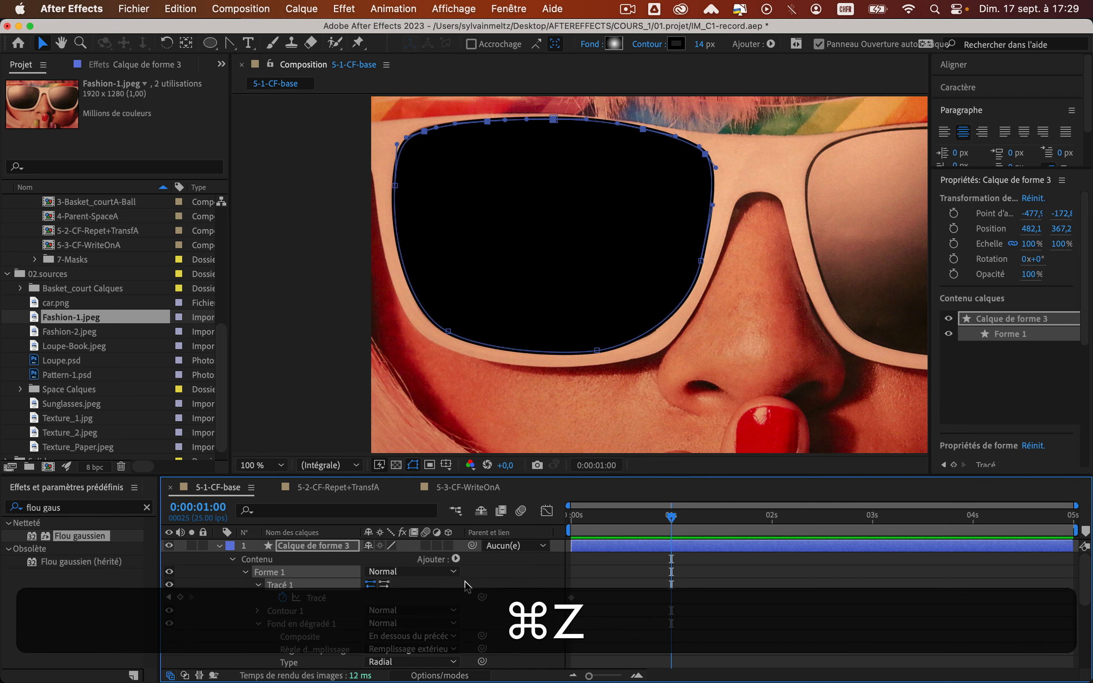
pyautogui.press('super+z')
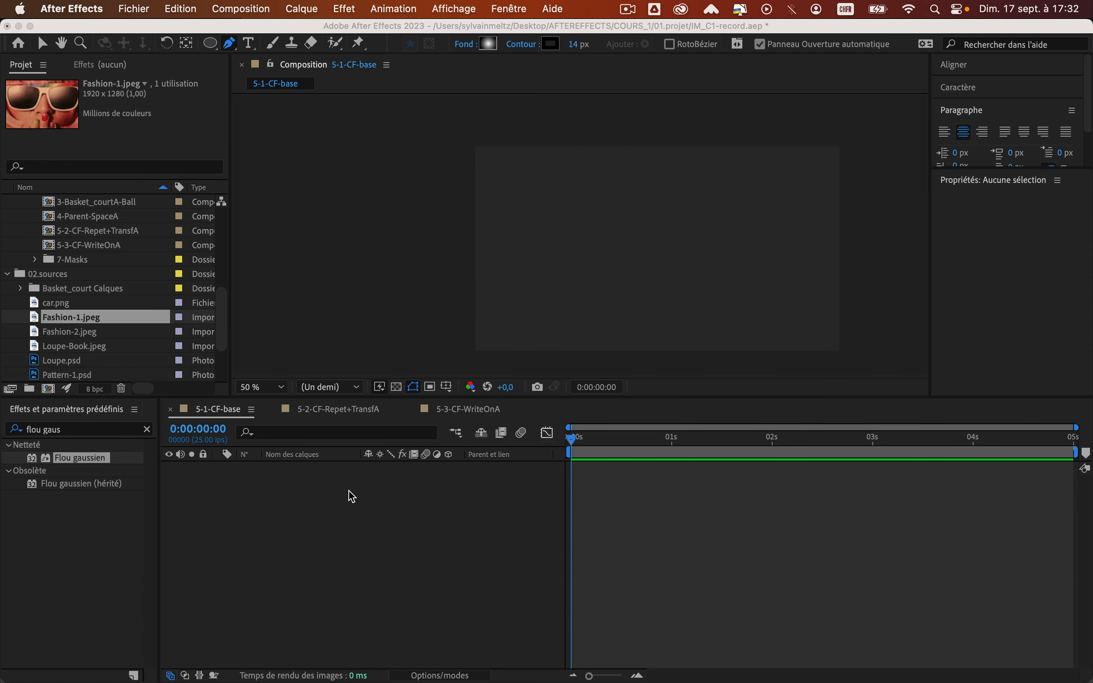
# Step: Create a new empty shape layer in the empty 5-1-CF-base composition
pyautogui.rightClick(366, 488)
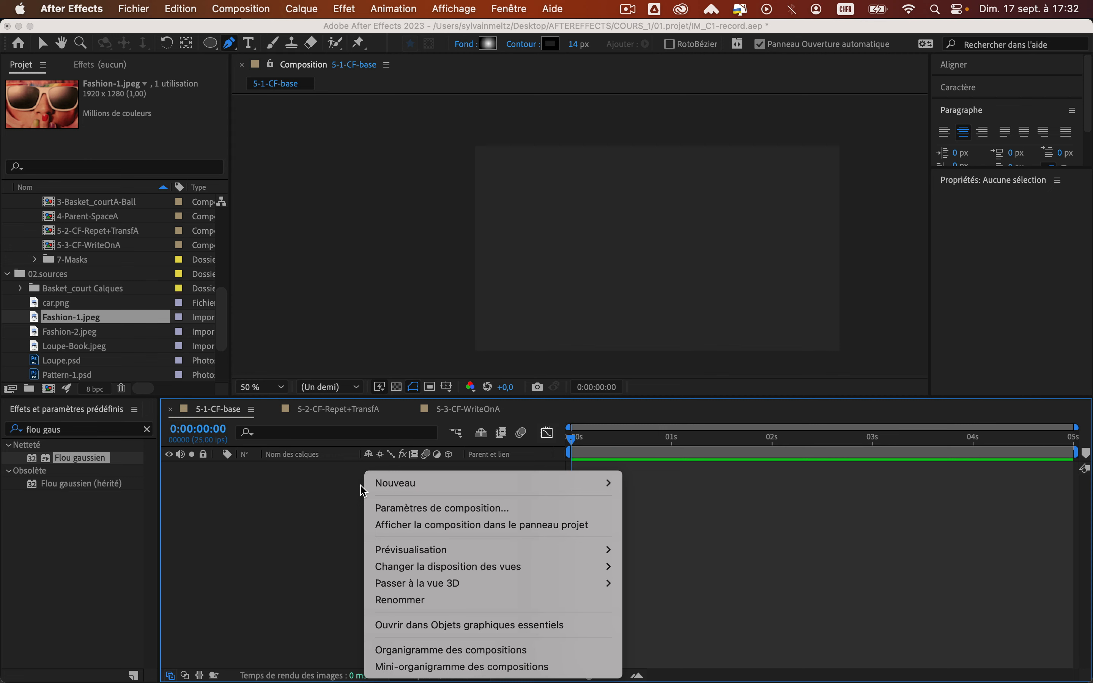
pyautogui.moveTo(406, 489)
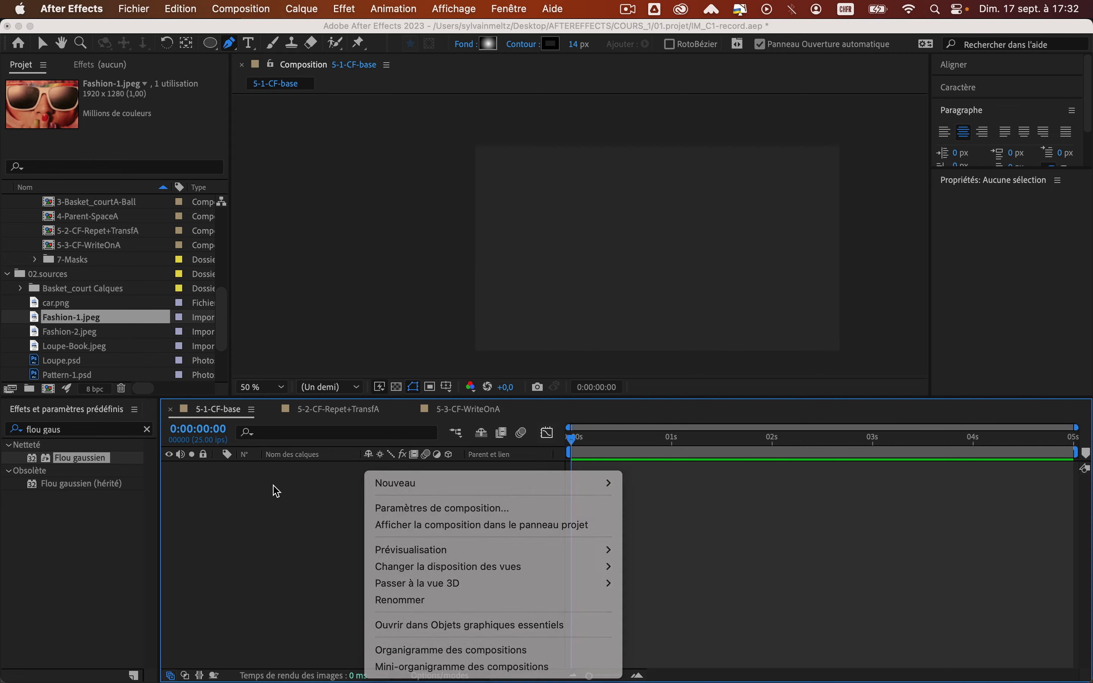
pyautogui.rightClick(347, 483)
pyautogui.click(669, 592)
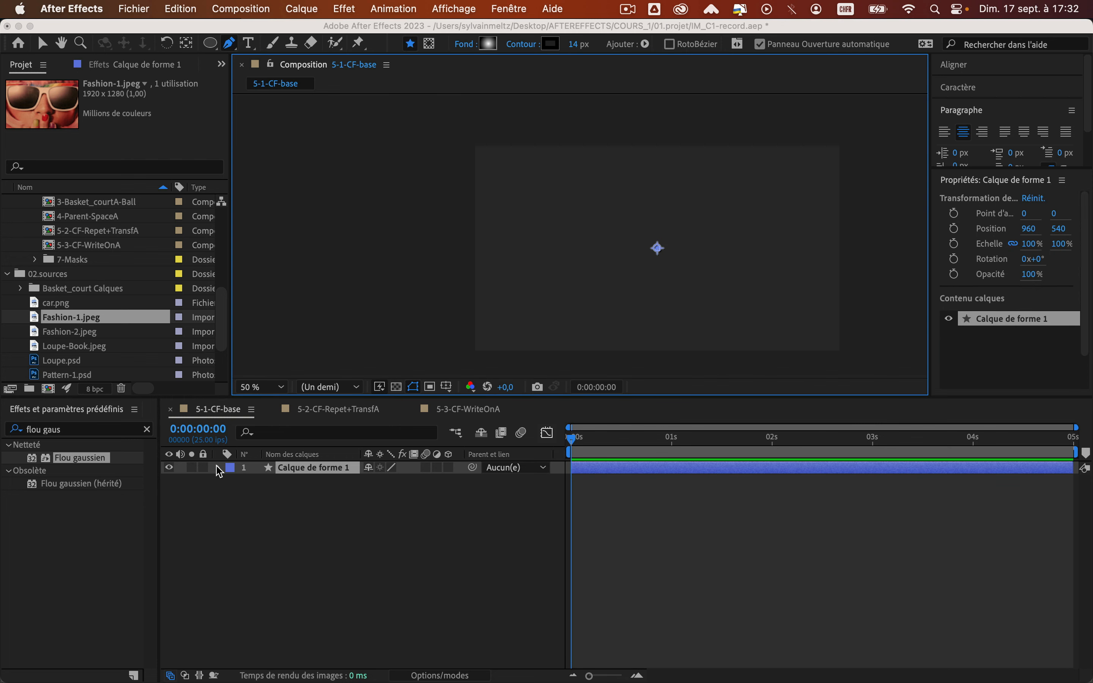
# Step: Expand the new shape layer and add an empty group to its contents
pyautogui.click(220, 468)
pyautogui.click(253, 482)
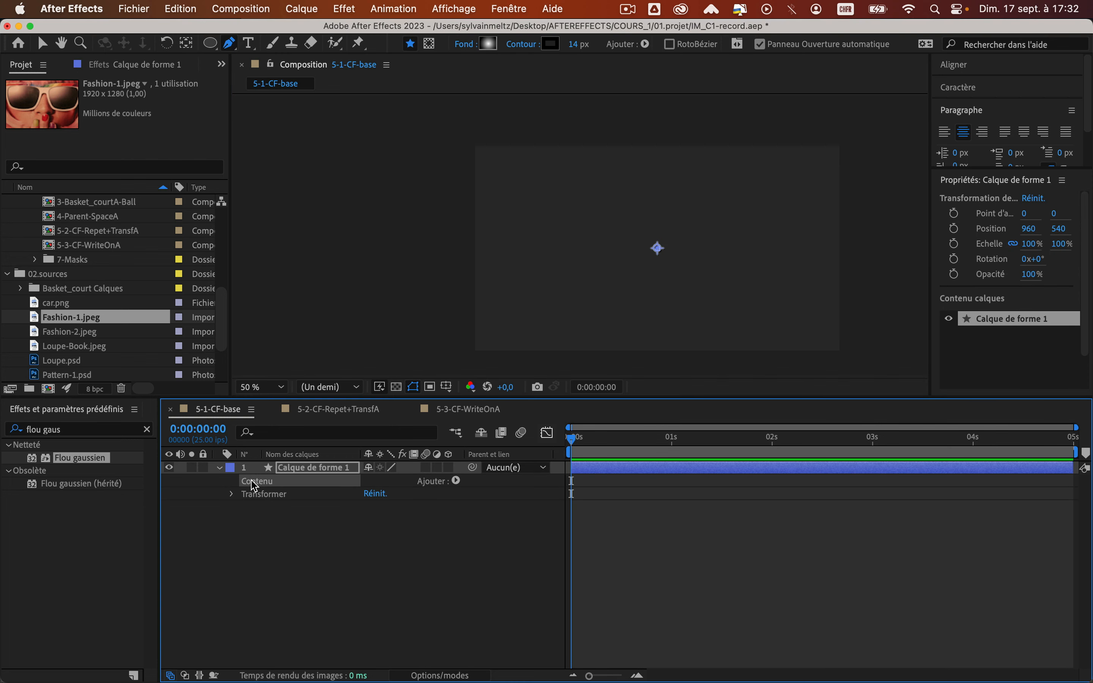
pyautogui.click(456, 481)
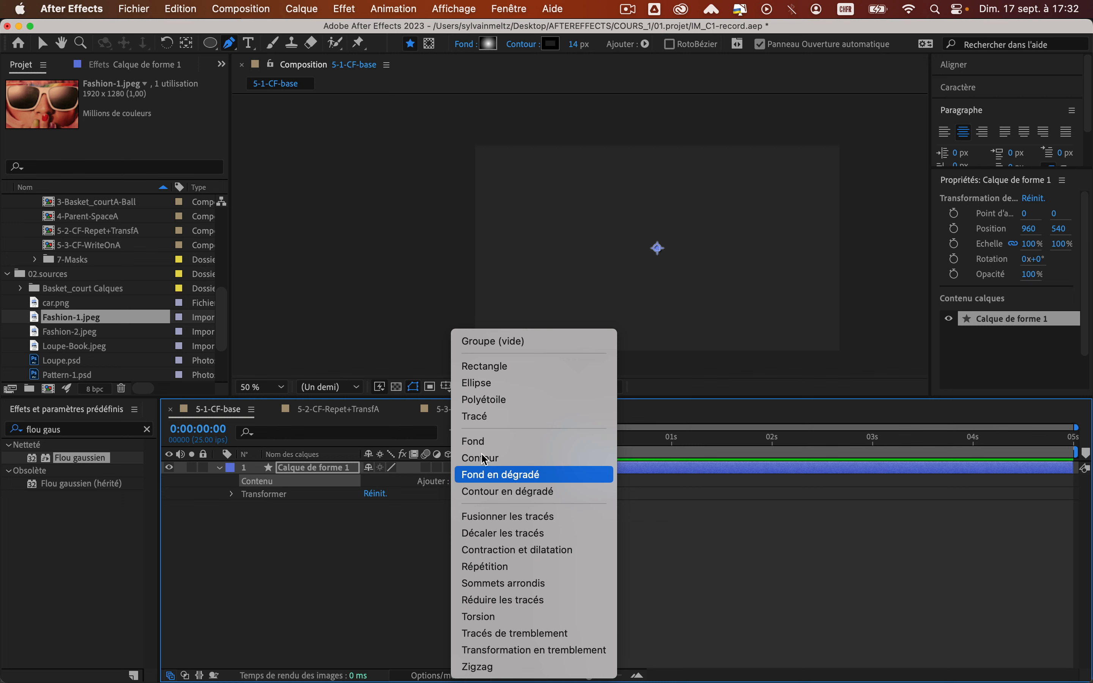
pyautogui.click(516, 342)
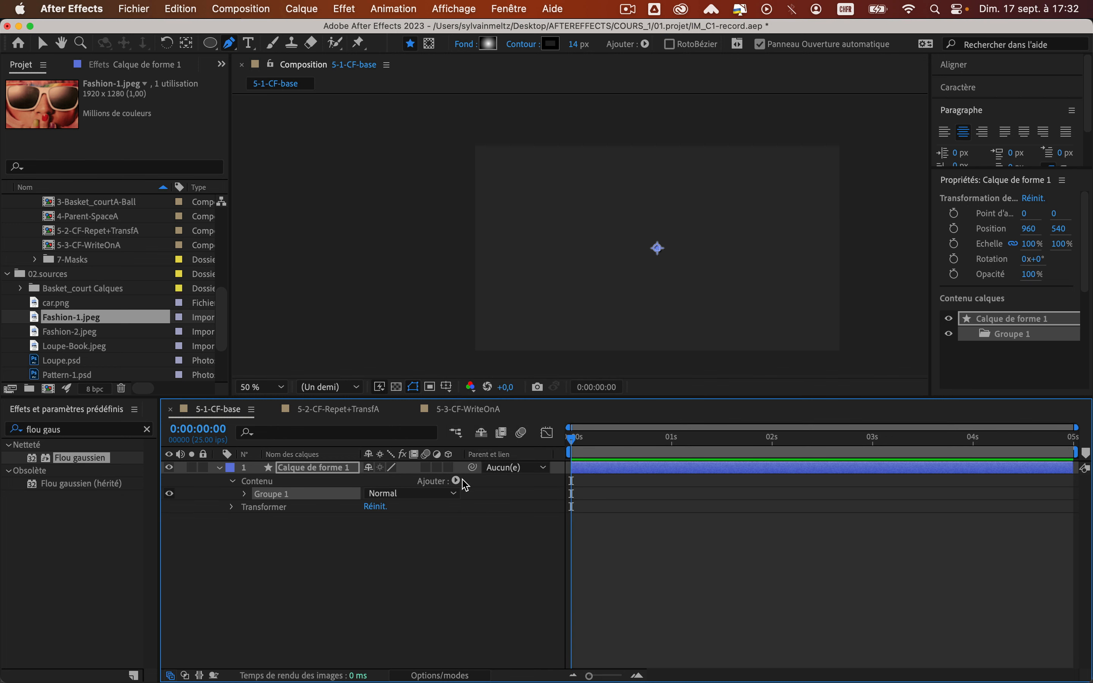
# Step: Add an ellipse path and a solid fill (Fond) to Groupe 1 of the new shape layer
pyautogui.click(457, 482)
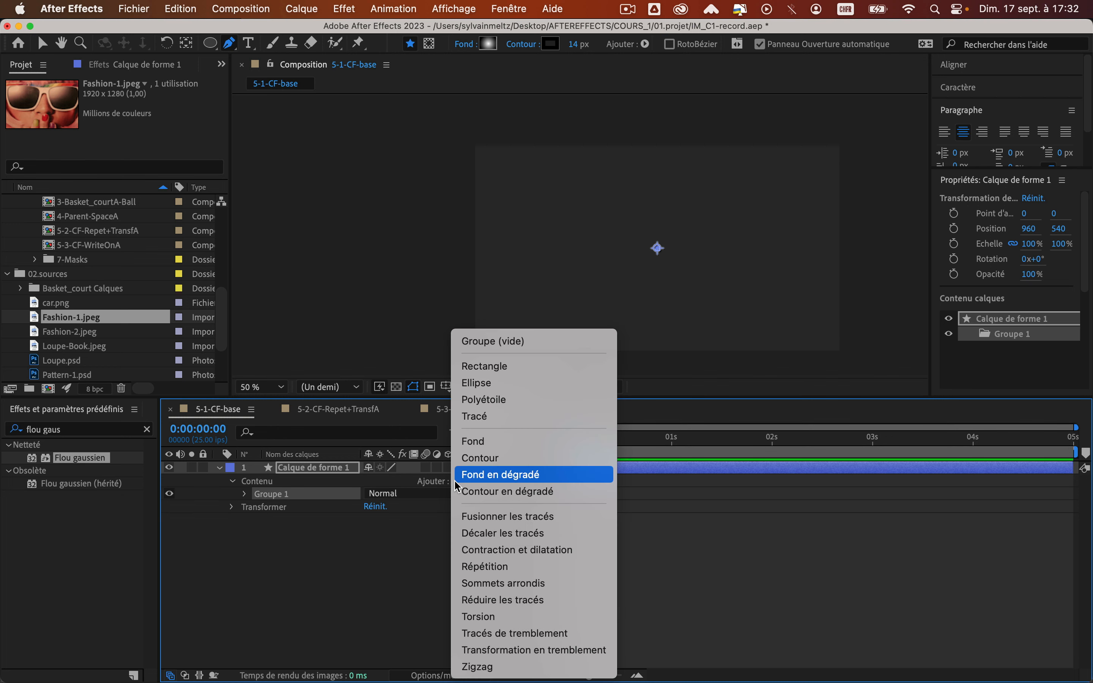
pyautogui.click(496, 384)
pyautogui.click(455, 480)
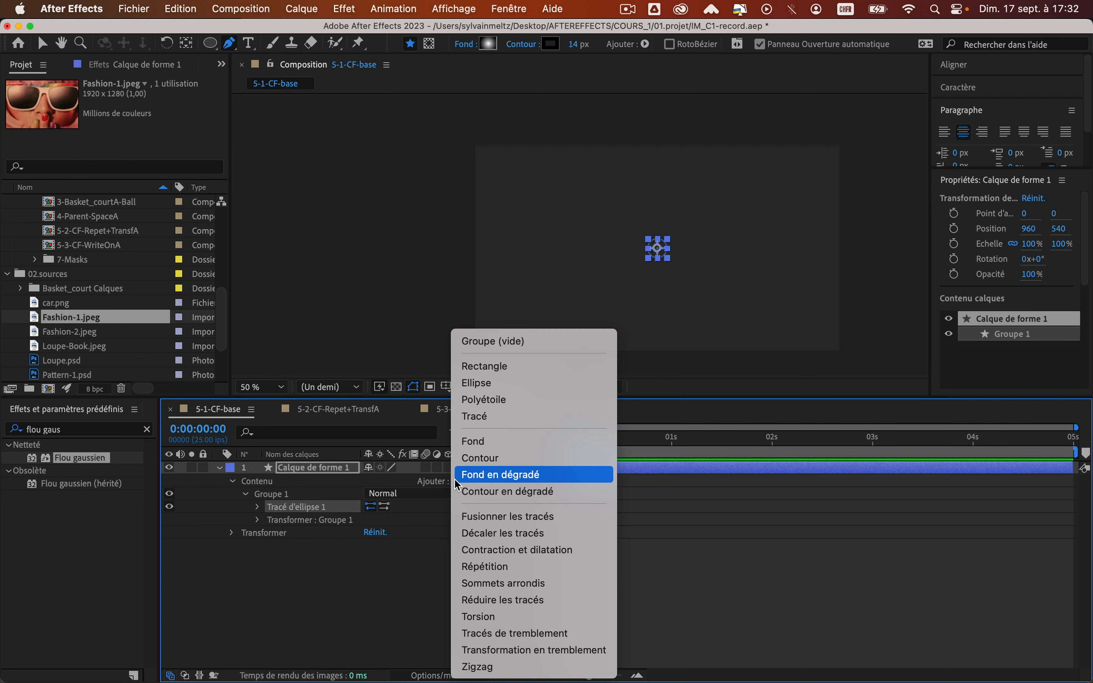
pyautogui.click(411, 552)
pyautogui.click(296, 584)
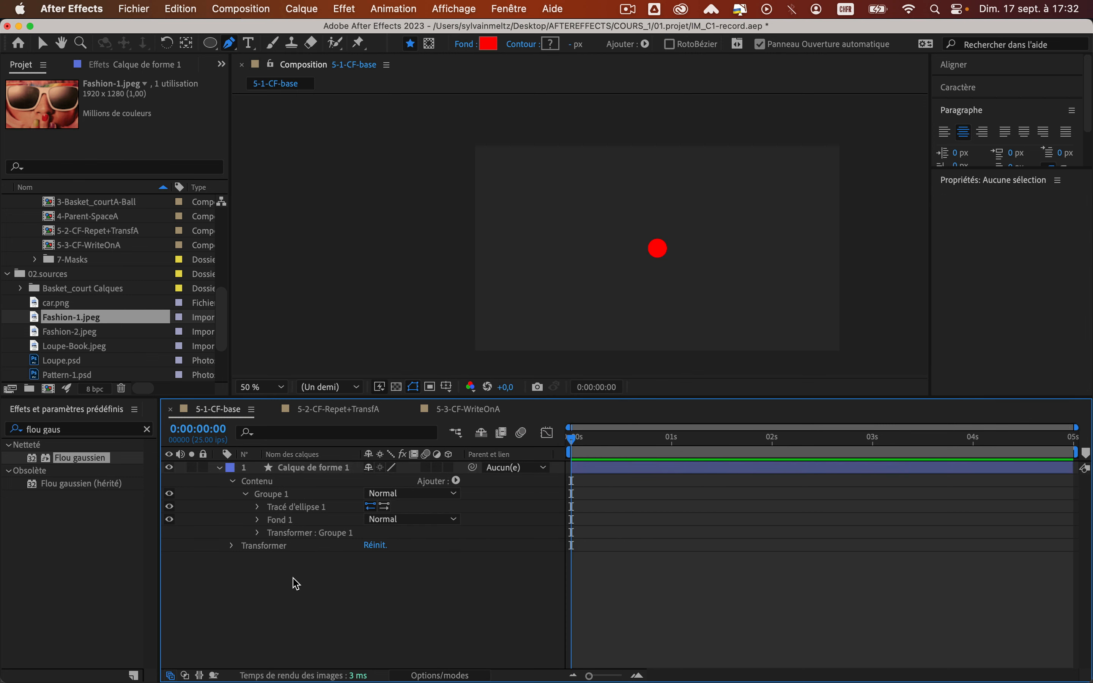
# Step: Add a Répétition operator to the shape layer's Contenu, outside Groupe 1, and expand its properties
pyautogui.click(282, 495)
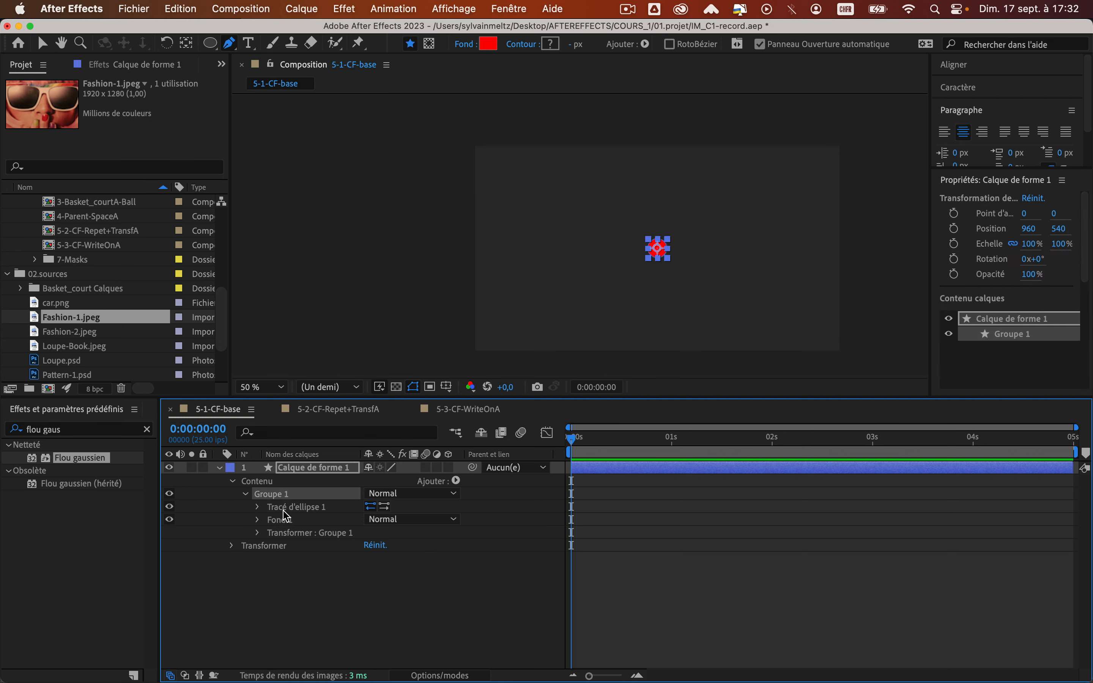
pyautogui.click(271, 481)
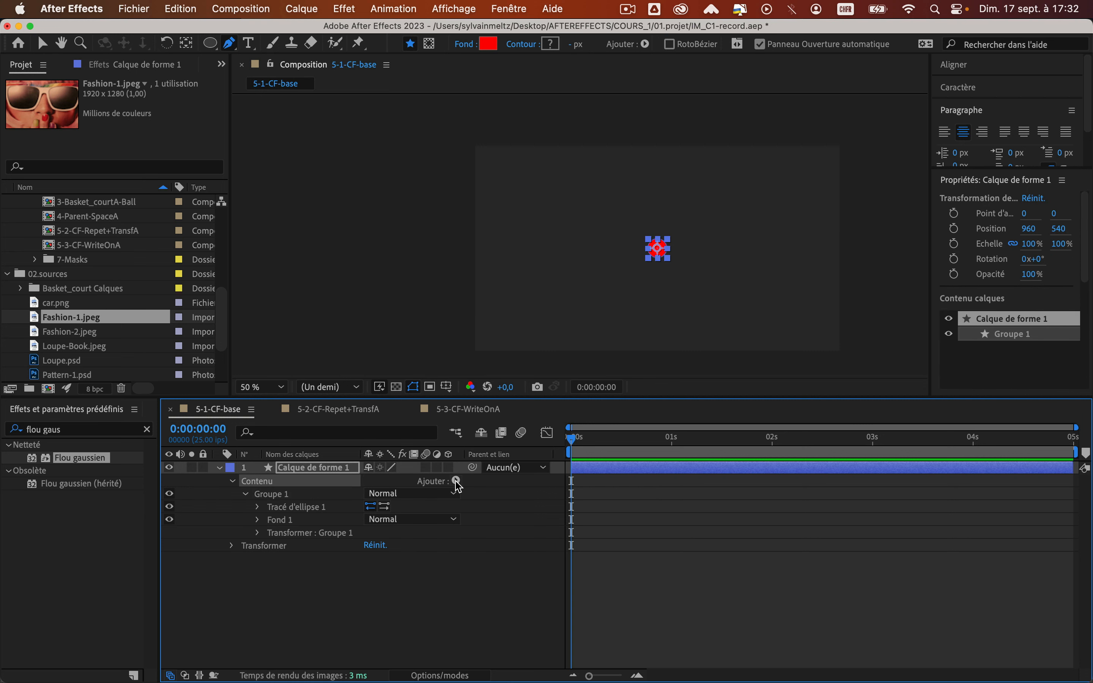
pyautogui.click(456, 481)
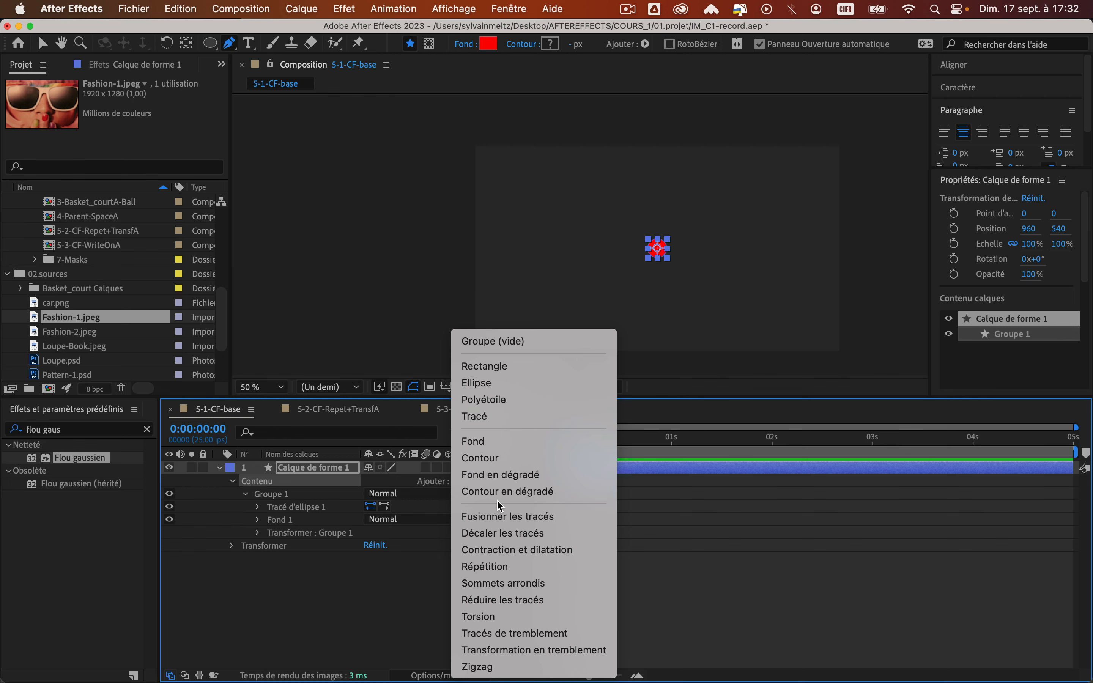
pyautogui.click(499, 575)
pyautogui.click(244, 546)
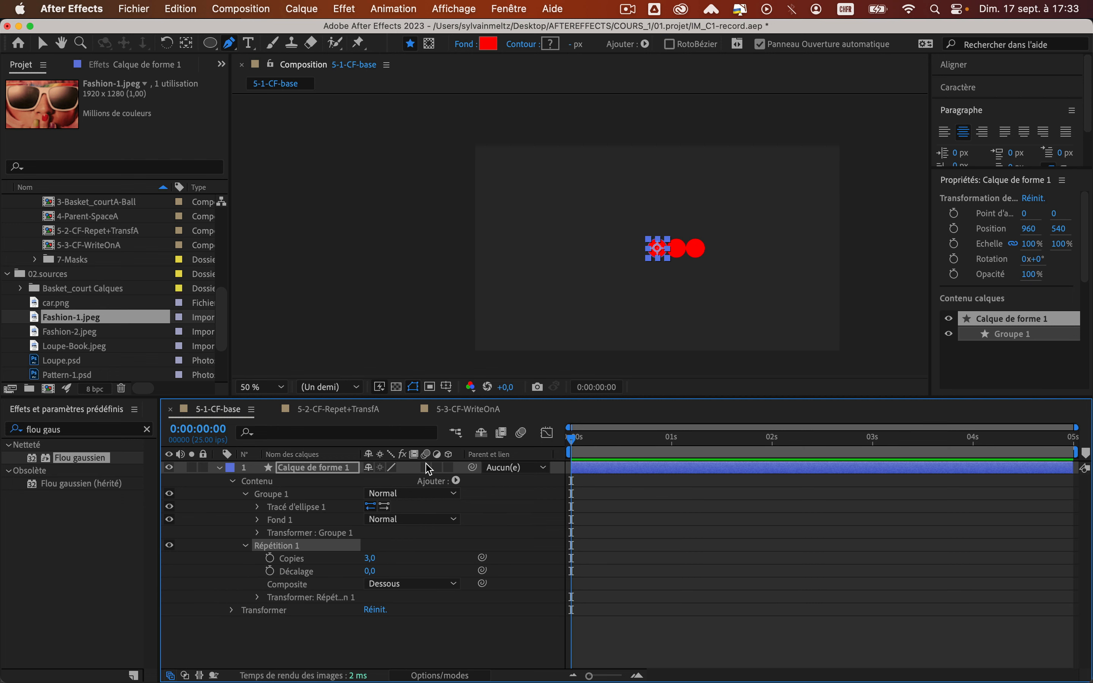
# Step: Set Répétition 1 to 23 copies with a Décalage of -10, and collapse it
pyautogui.moveTo(369, 564)
pyautogui.mouseDown()
pyautogui.moveTo(366, 572)
pyautogui.moveTo(375, 558)
pyautogui.mouseUp()
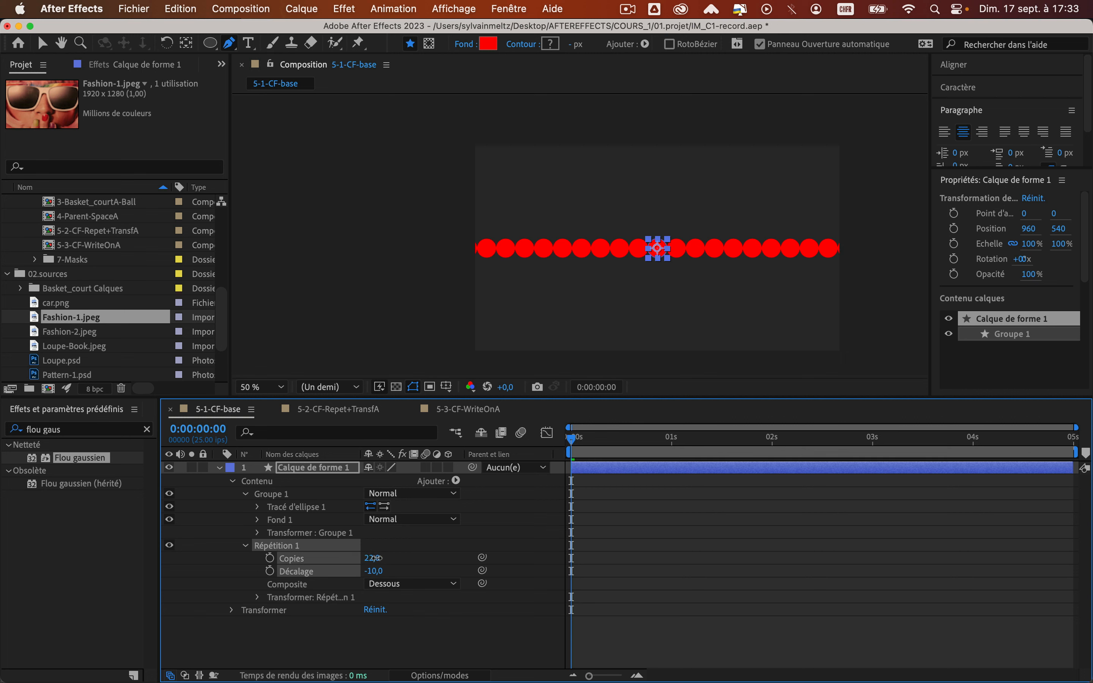
pyautogui.click(304, 638)
pyautogui.click(249, 546)
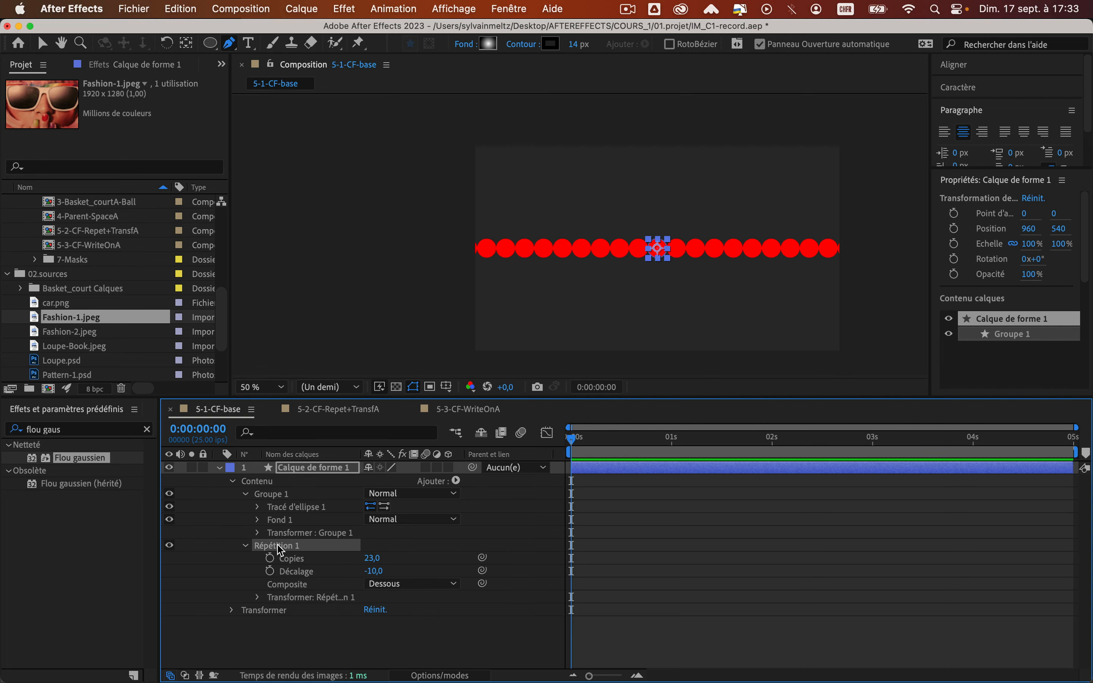
pyautogui.click(247, 545)
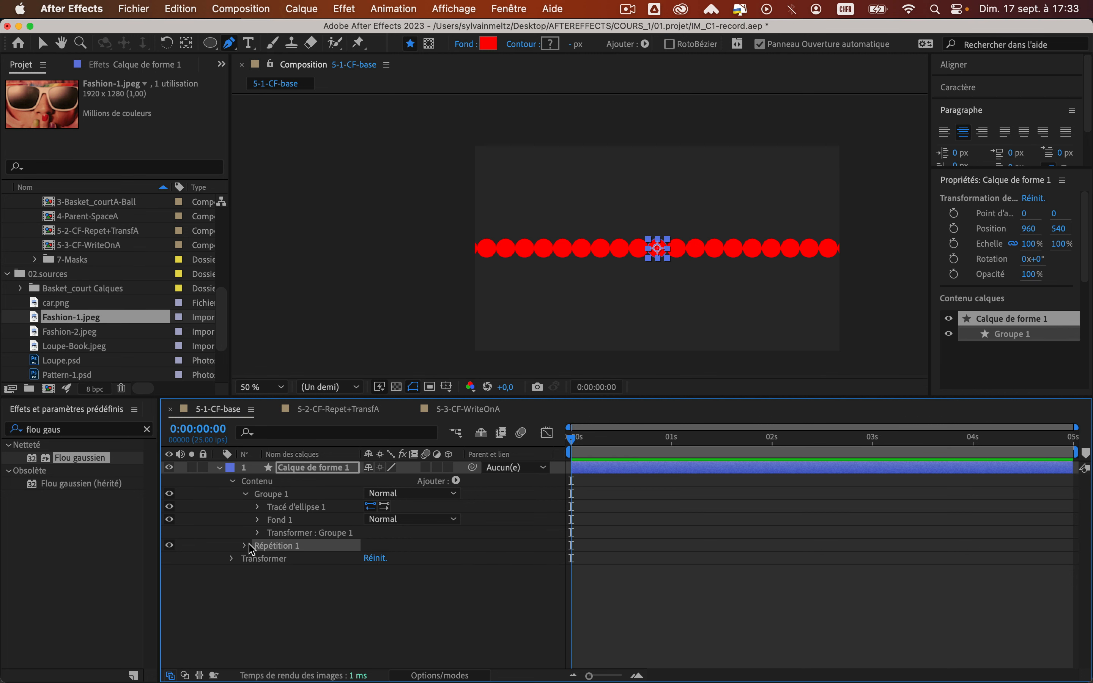
# Step: Add a second Répétition after the first one and expand it down to its transform properties
pyautogui.click(456, 481)
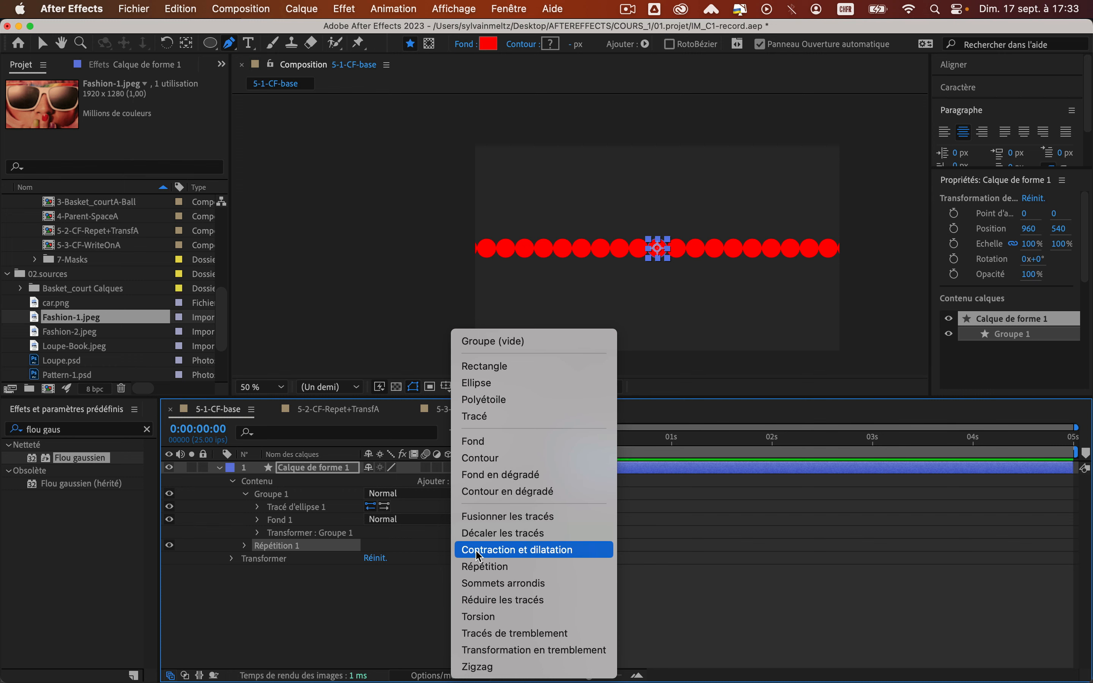
pyautogui.click(481, 567)
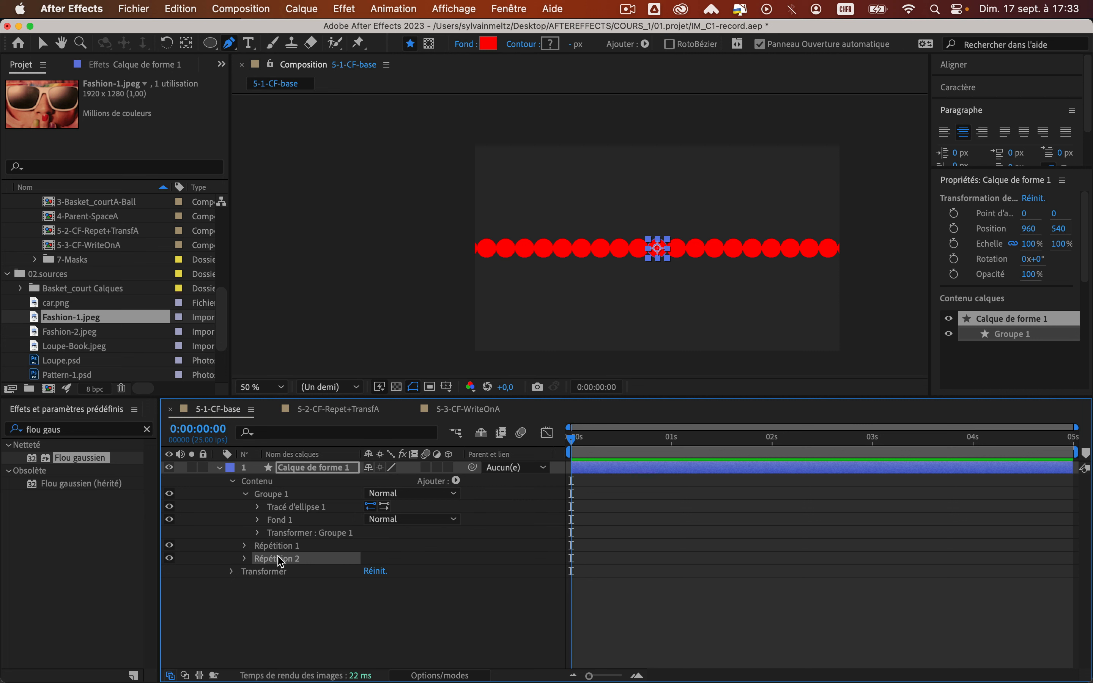
pyautogui.click(244, 559)
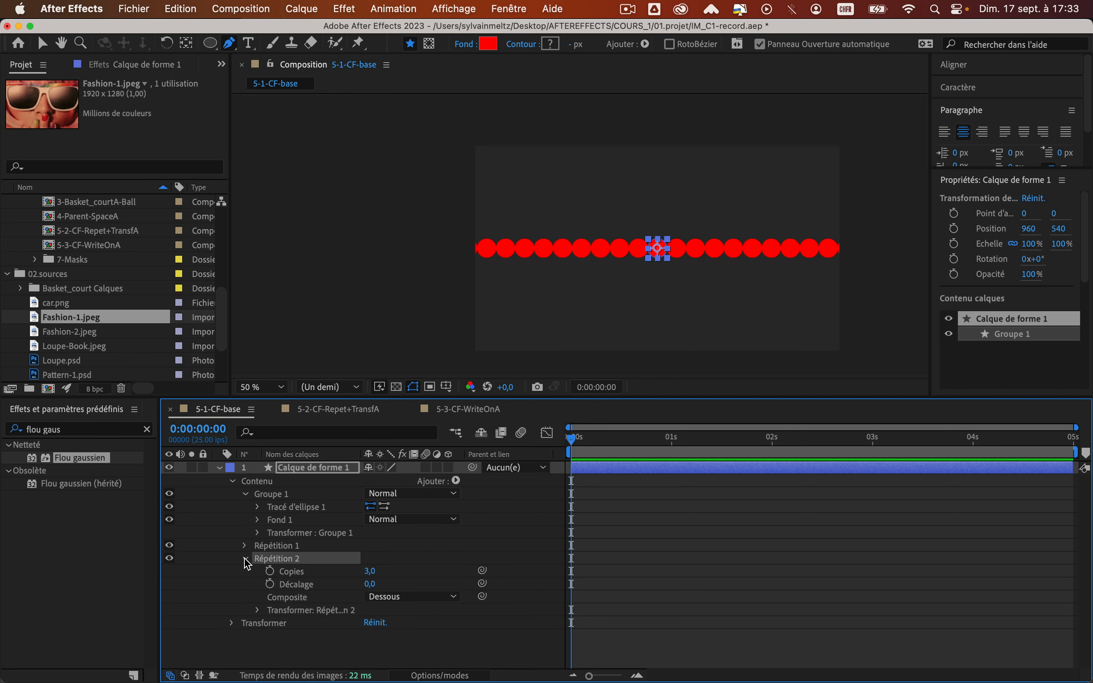
pyautogui.click(258, 611)
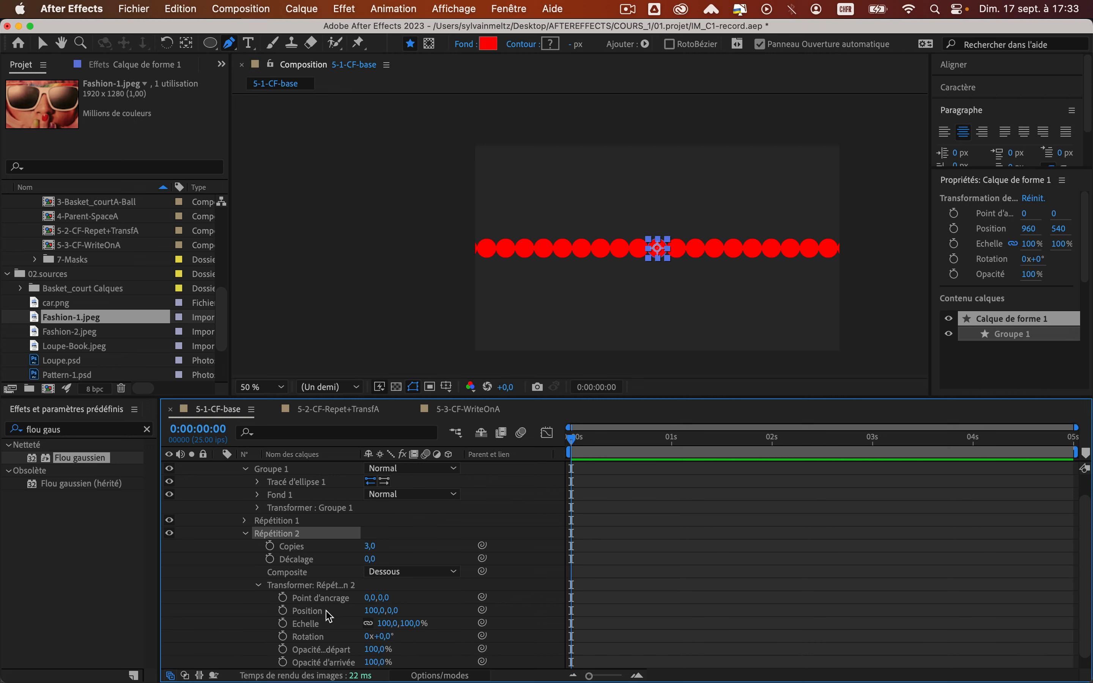
# Step: Set the Position in Répétition 2's transform to 0, 100 so the row of circles repeats vertically
pyautogui.click(378, 611)
pyautogui.write('0')
pyautogui.press('Tab')
pyautogui.moveTo(383, 611); pyautogui.dragTo(464, 612)
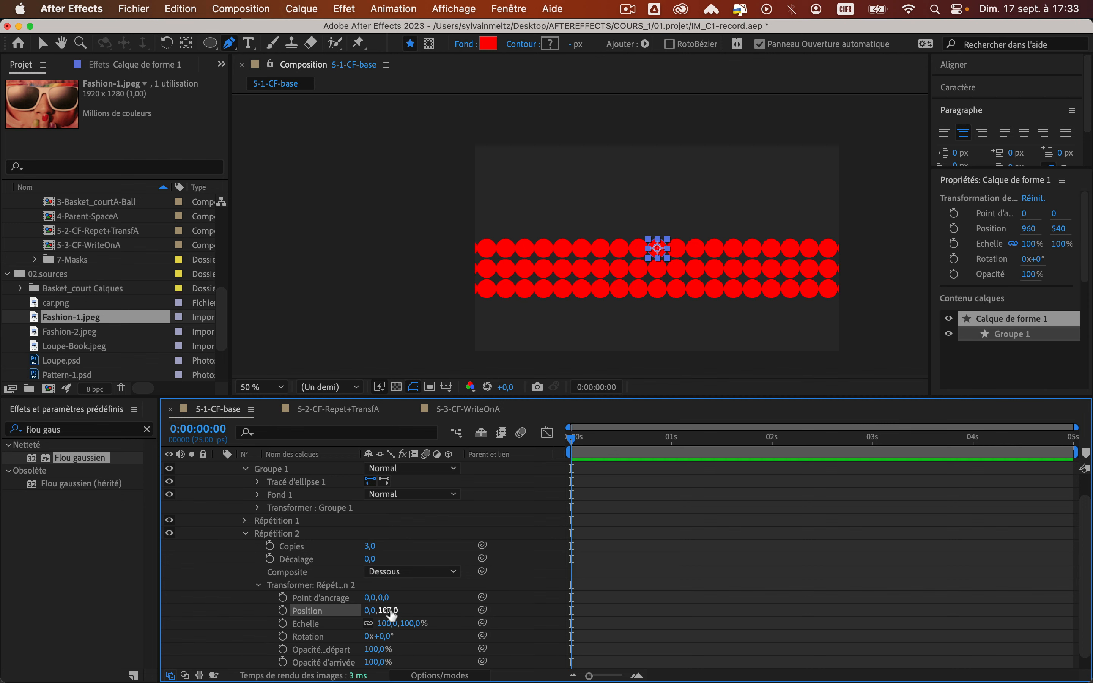
pyautogui.click(389, 611)
pyautogui.write('100')
pyautogui.press('Return')
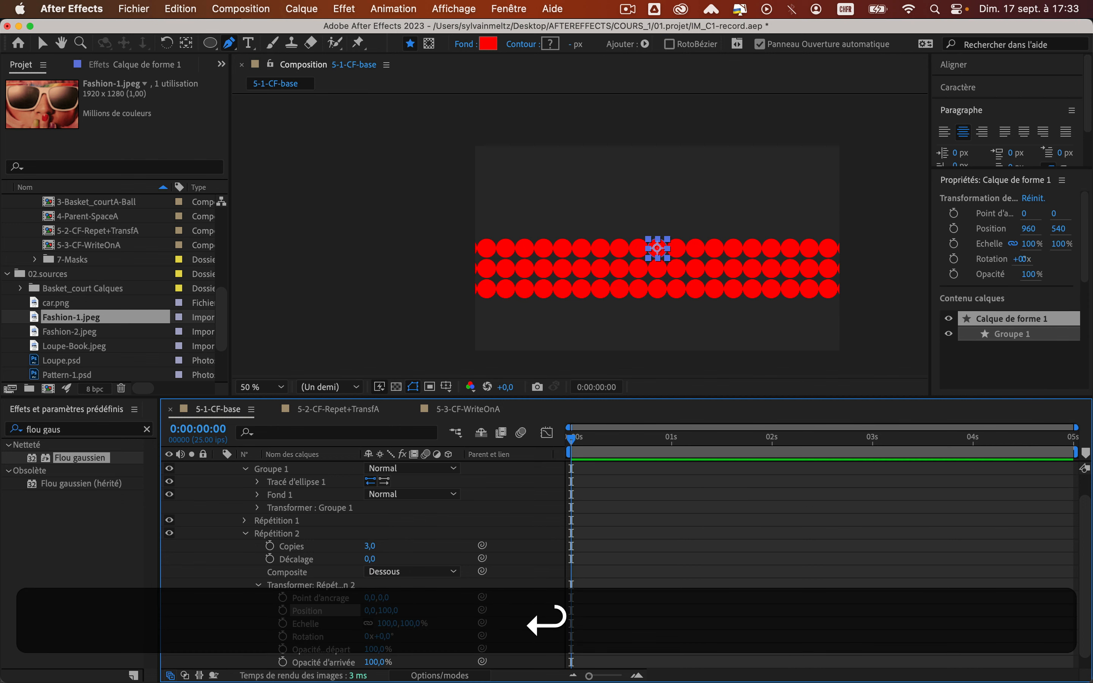
# Step: Set Répétition 2 to 15 copies with a Décalage of -7, and collapse it
pyautogui.moveTo(373, 547); pyautogui.dragTo(380, 546)
pyautogui.click(369, 559)
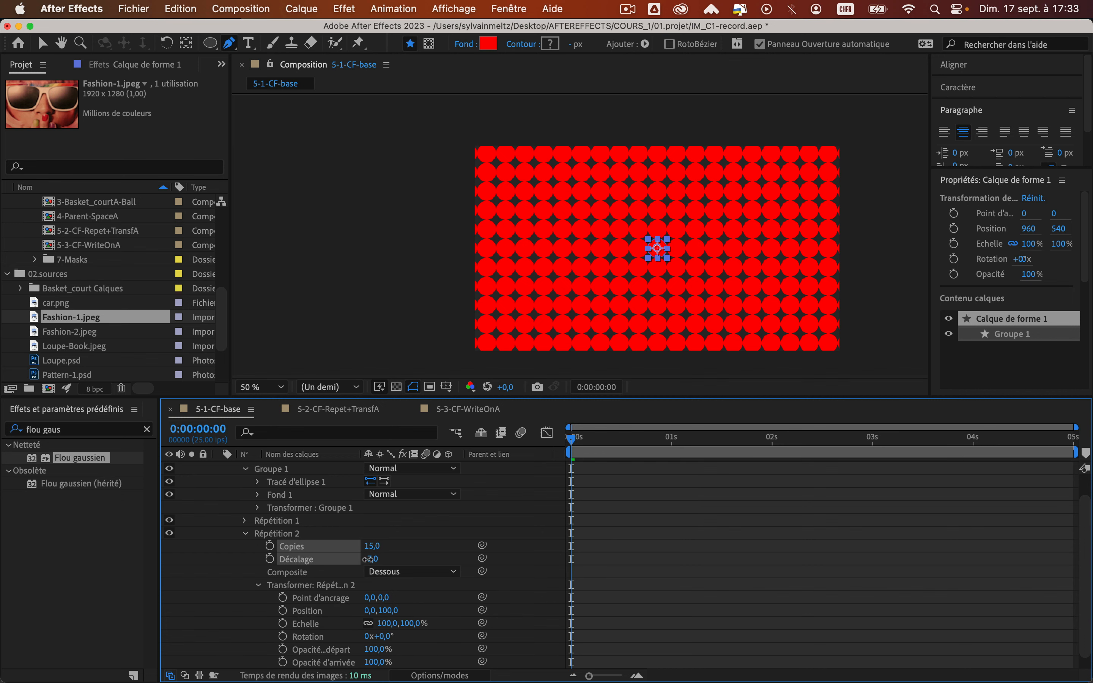
pyautogui.click(467, 523)
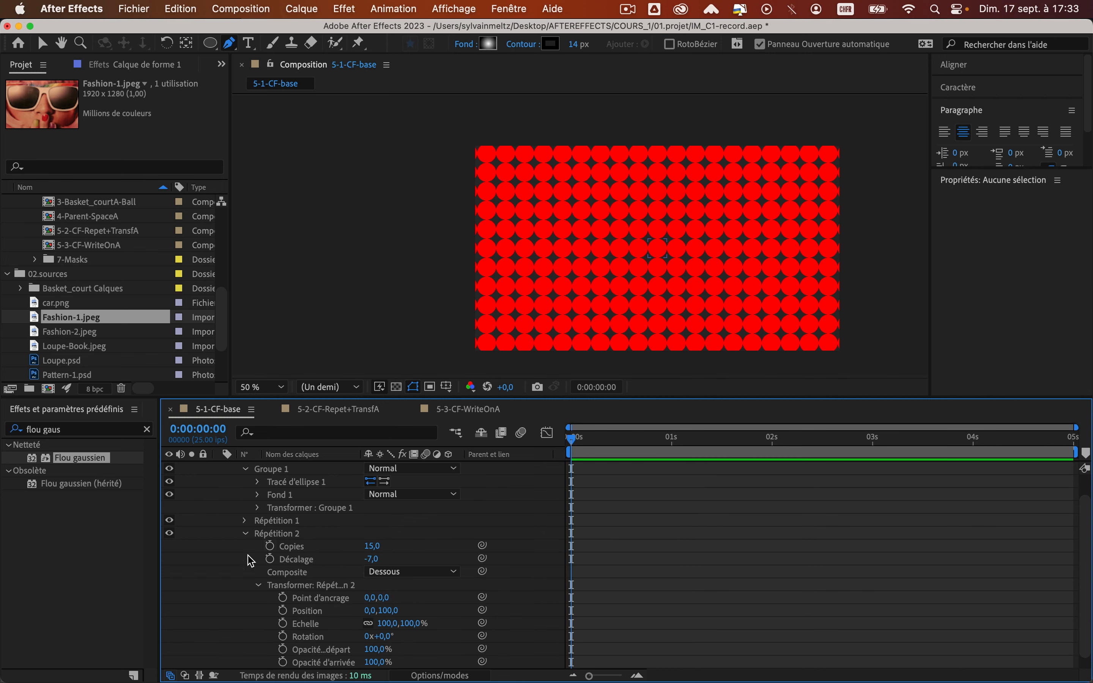
pyautogui.click(247, 534)
# Step: Reduce the Taille of Groupe 1's ellipse path to 64, 64 and collapse the group
pyautogui.click(258, 507)
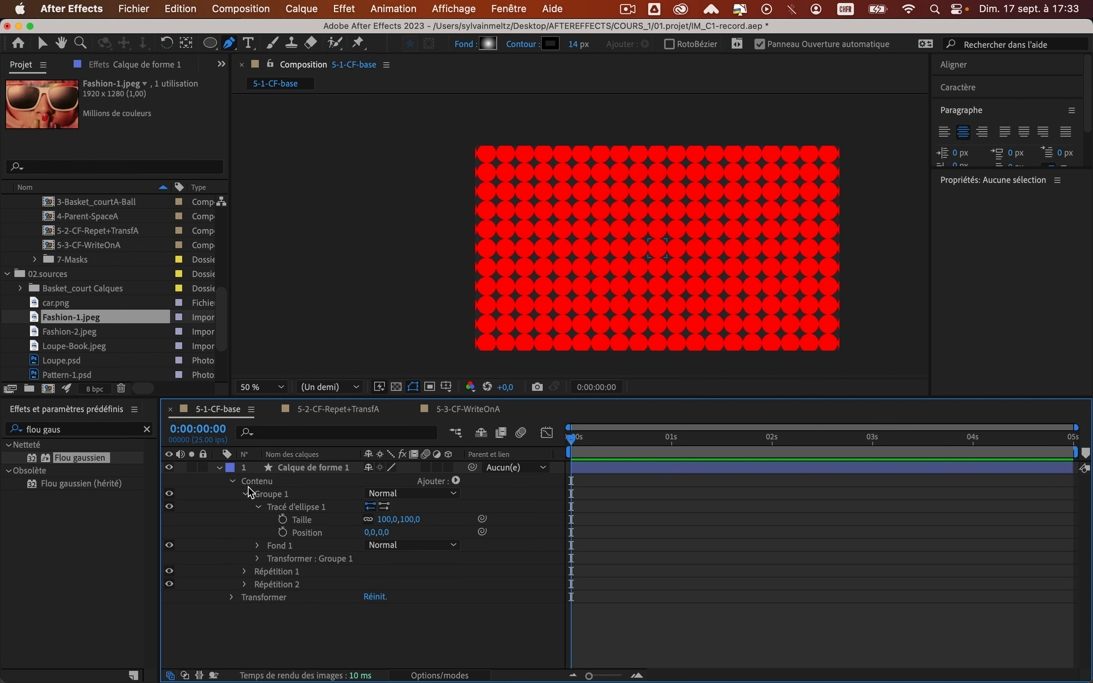
pyautogui.click(287, 508)
pyautogui.moveTo(385, 519); pyautogui.dragTo(367, 520)
pyautogui.moveTo(366, 520); pyautogui.dragTo(358, 522)
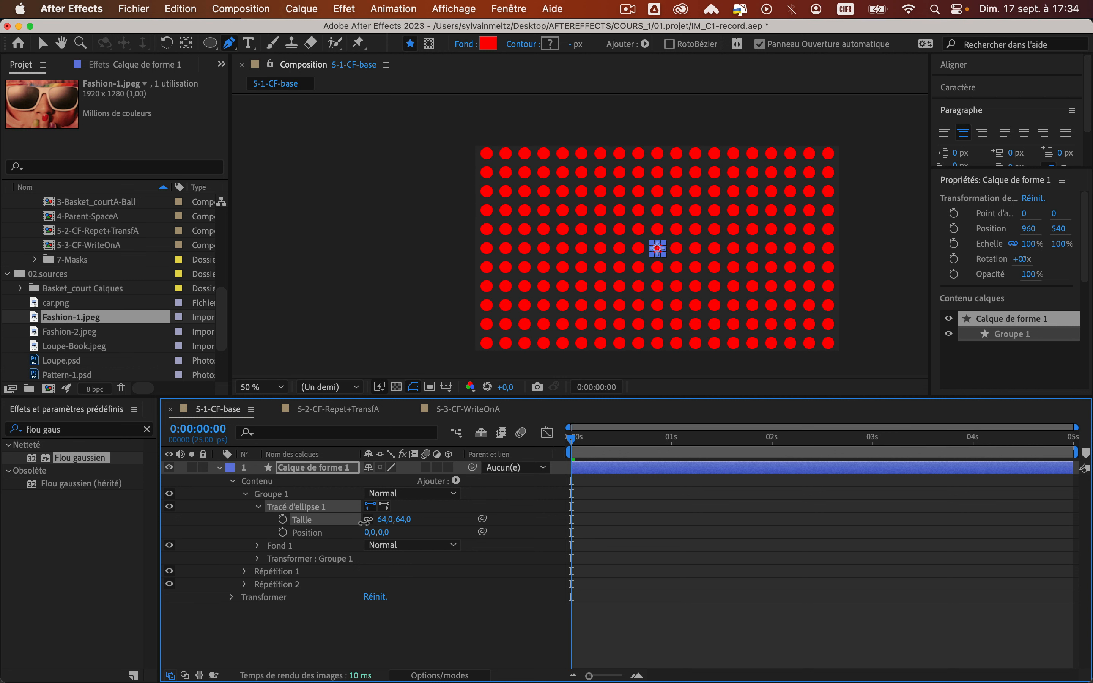
pyautogui.click(351, 637)
pyautogui.click(259, 507)
pyautogui.click(246, 494)
# Step: Add a Transformation en tremblement operator to the layer's Contenu, below the two repeaters
pyautogui.click(264, 481)
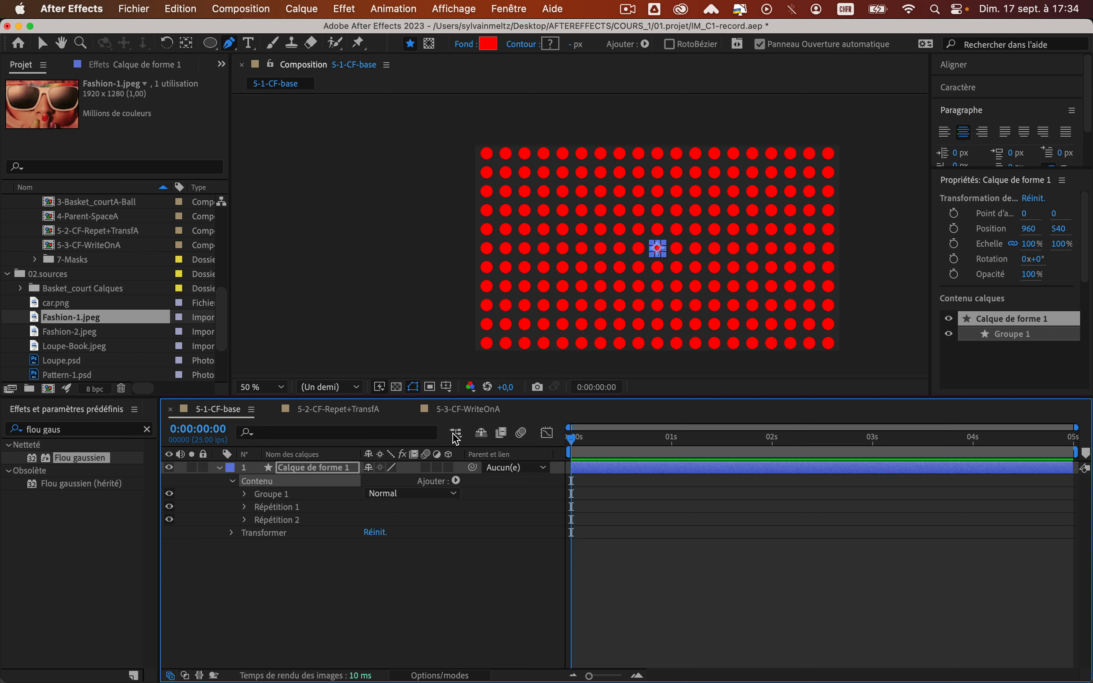
pyautogui.click(457, 482)
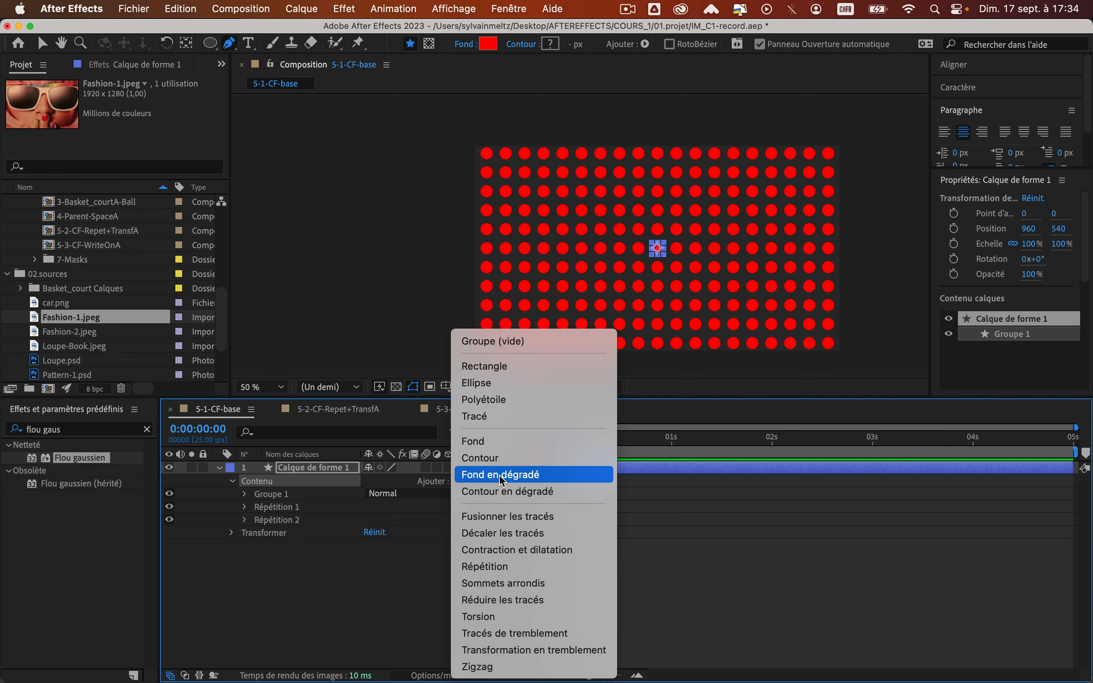
pyautogui.click(499, 650)
pyautogui.moveTo(273, 511); pyautogui.dragTo(272, 533)
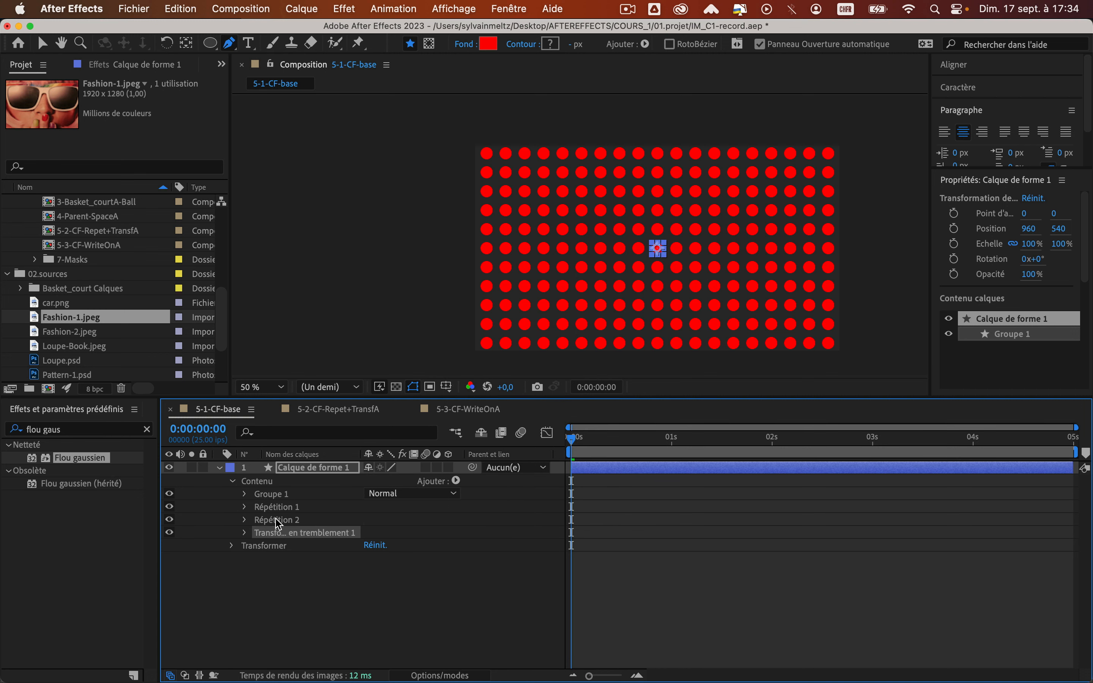
# Step: Set the Echelle in the Transformation en tremblement transform to -82% and preview the animation
pyautogui.click(245, 533)
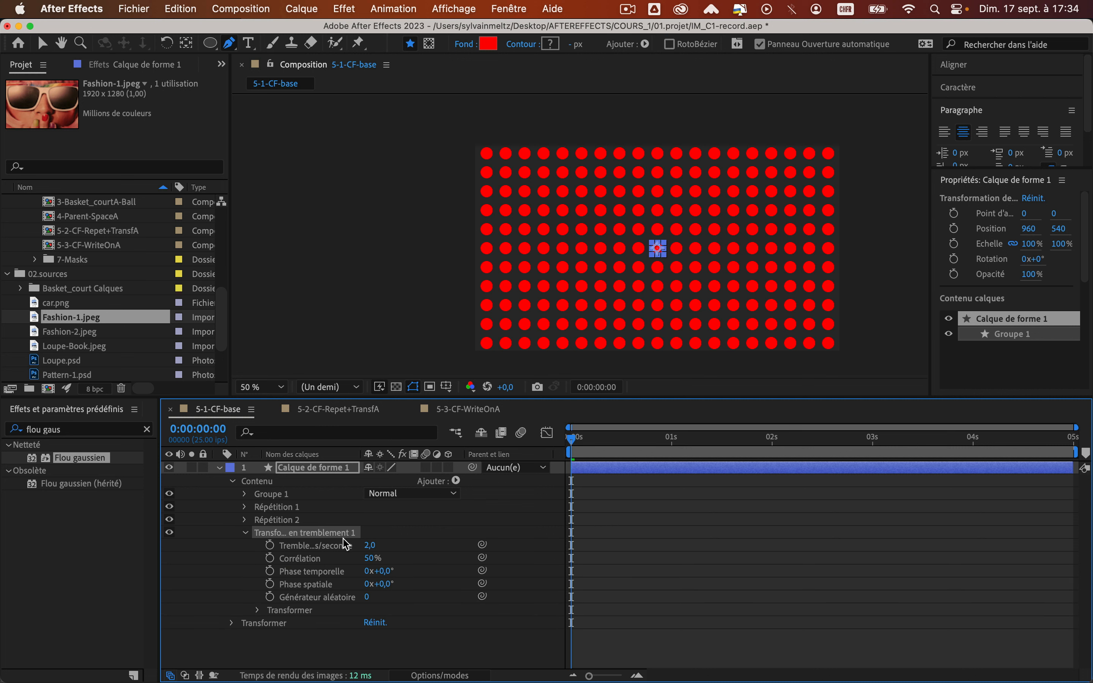
pyautogui.click(259, 610)
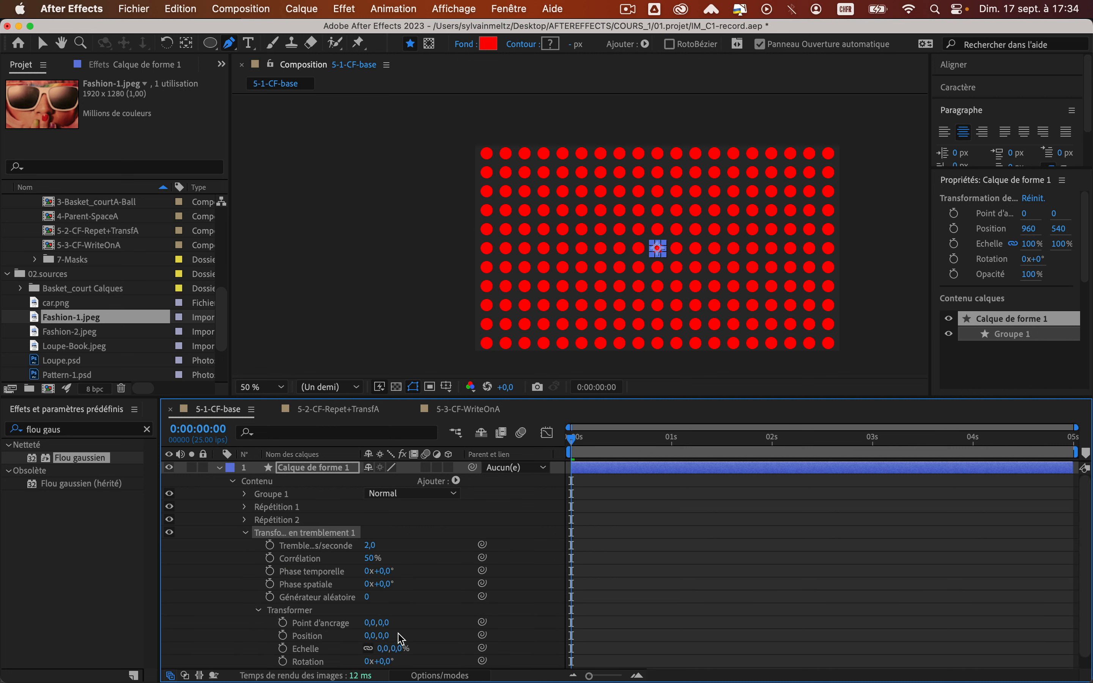
pyautogui.moveTo(383, 649); pyautogui.dragTo(339, 648)
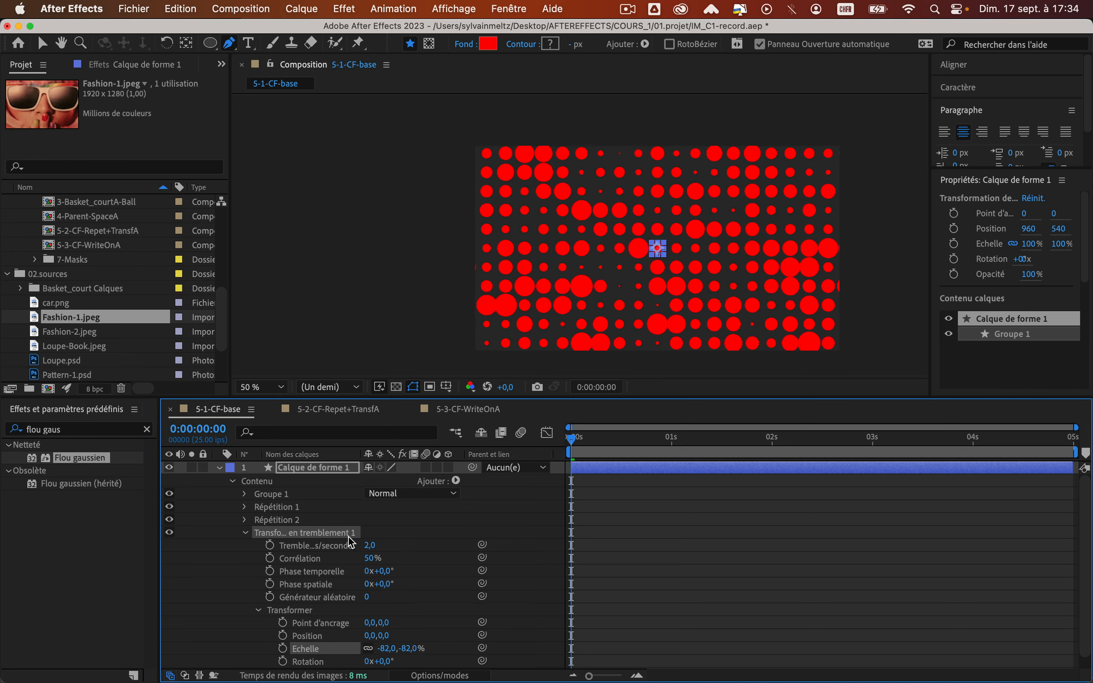
pyautogui.click(615, 519)
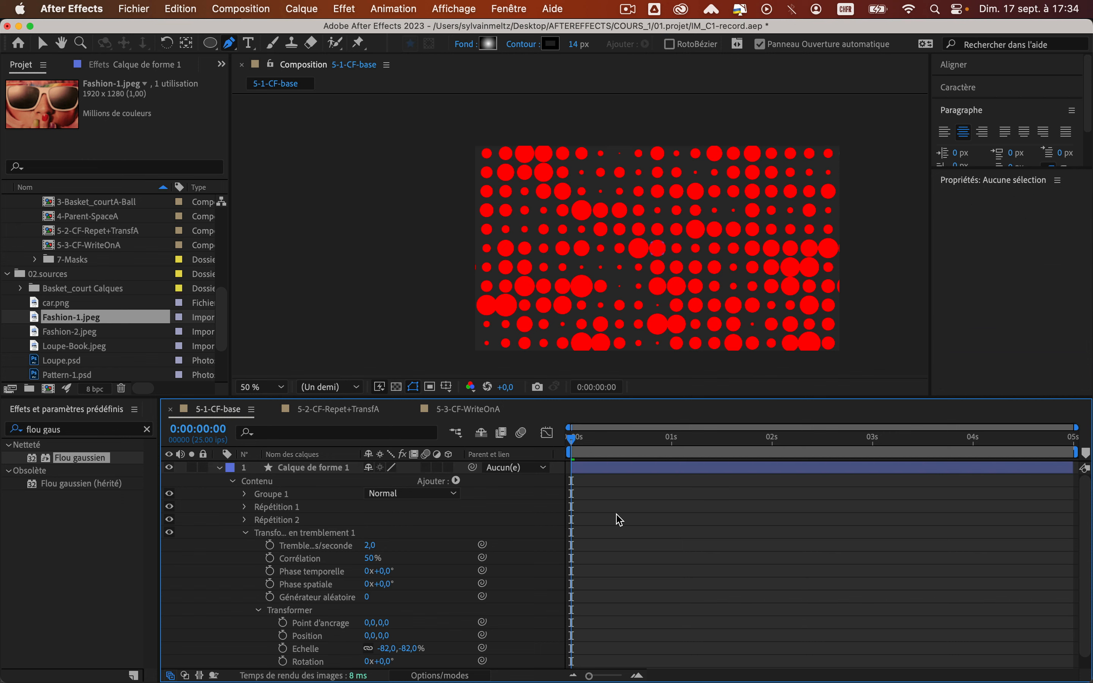
pyautogui.press('space')
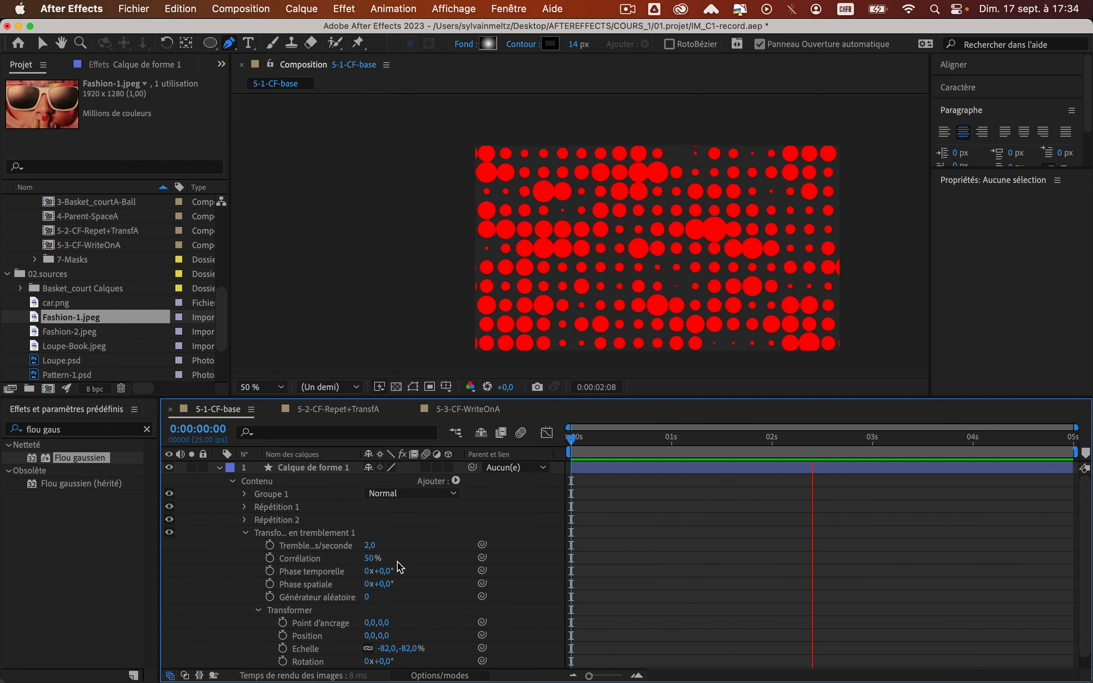
pyautogui.press('space')
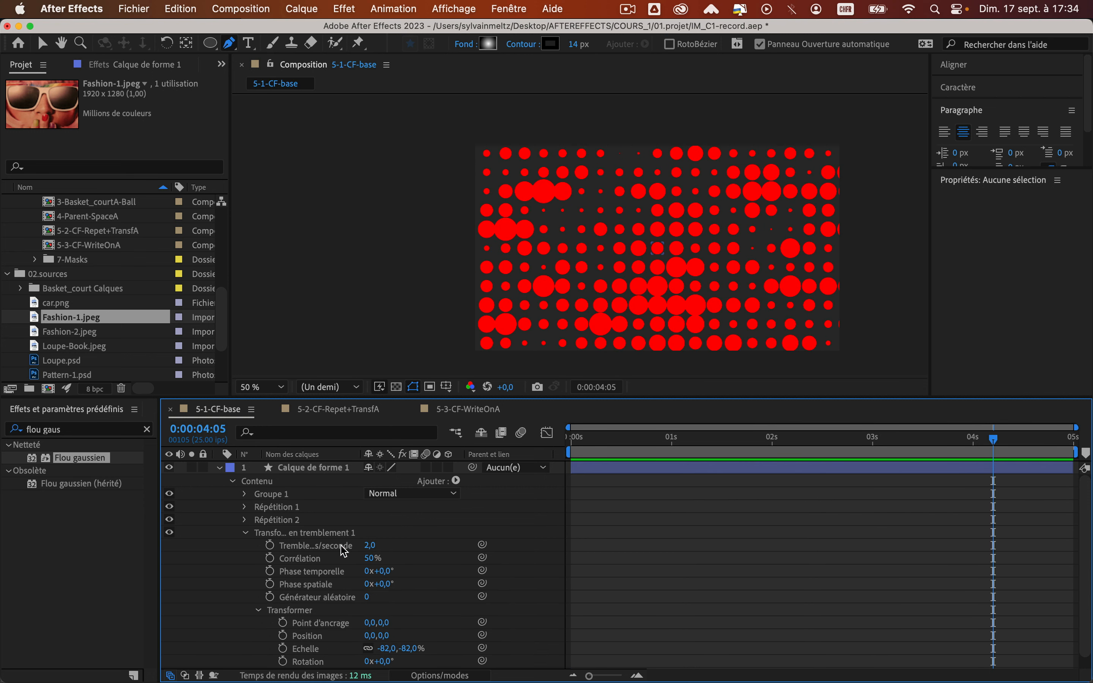
# Step: Set the wiggle transform's Tremblements/seconde to 10 and preview the animation
pyautogui.click(368, 549)
pyautogui.write('10')
pyautogui.press('Return')
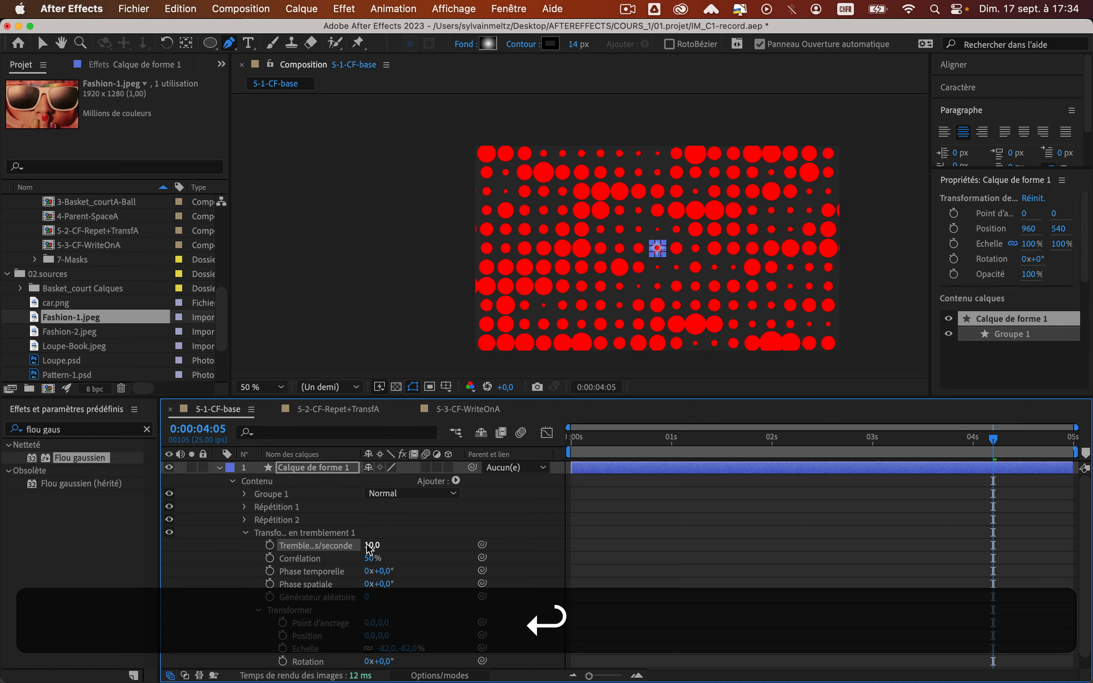
pyautogui.press('space')
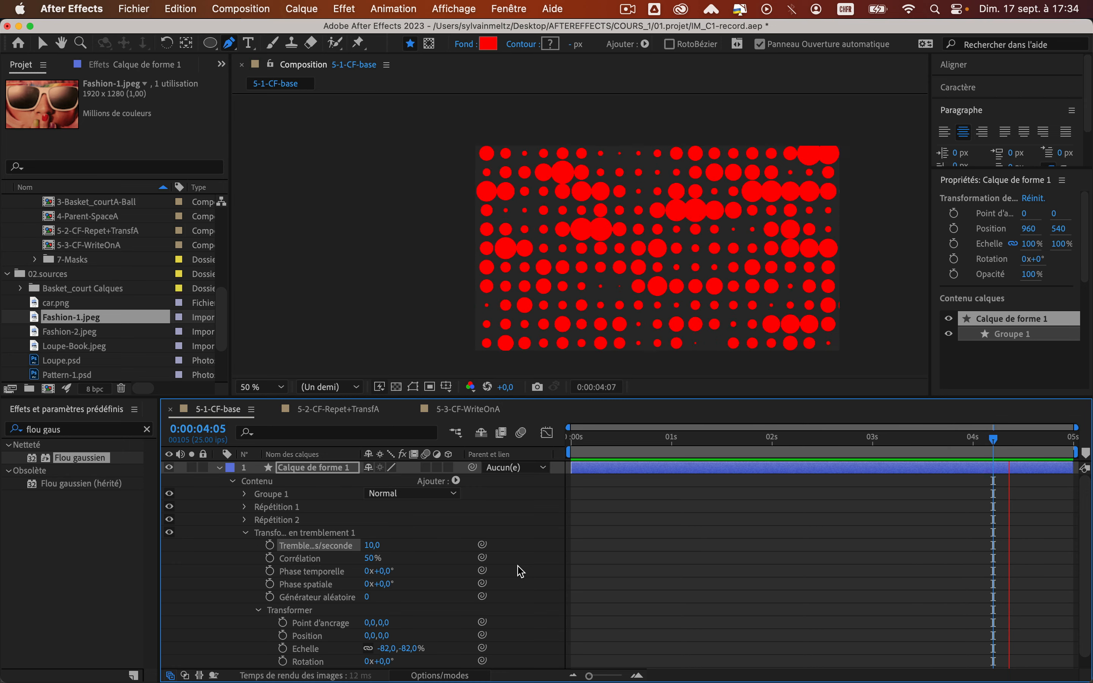
pyautogui.press('space')
pyautogui.click(430, 512)
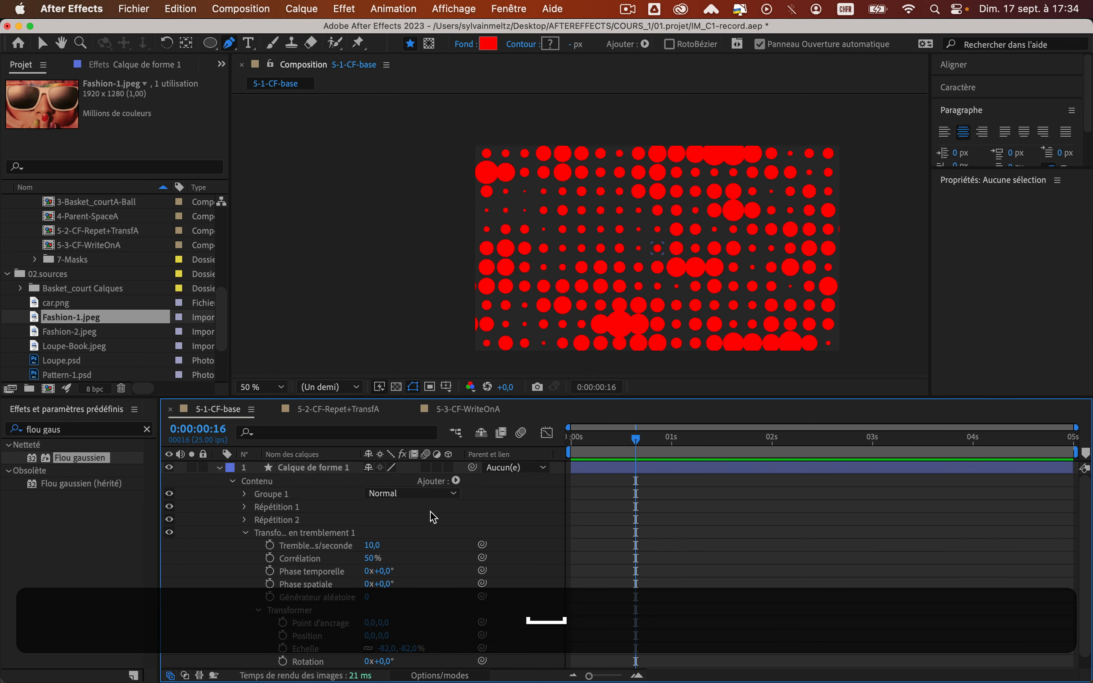
# Step: Delete the shape layer containing the grid of red circles from 5-1-CF-base
pyautogui.click(320, 472)
pyautogui.press('BackSpace')
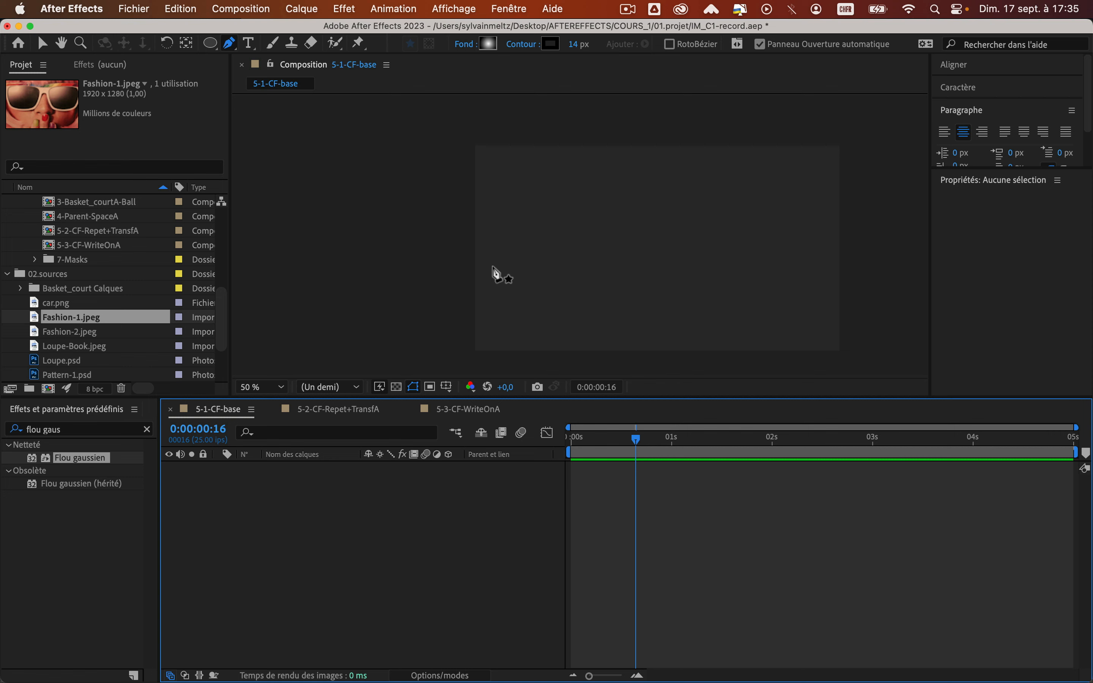
# Step: Draw a straight horizontal line across the full width of the composition, with no fill and a 108 px stroke
pyautogui.click(465, 255)
pyautogui.click(861, 256)
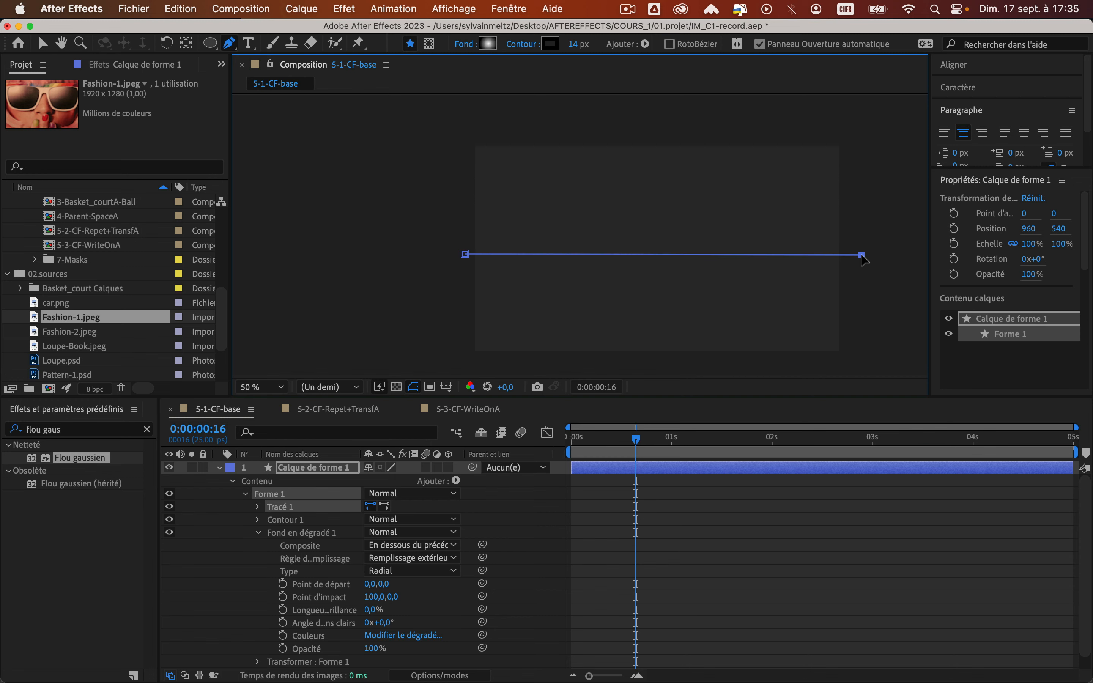
pyautogui.click(463, 45)
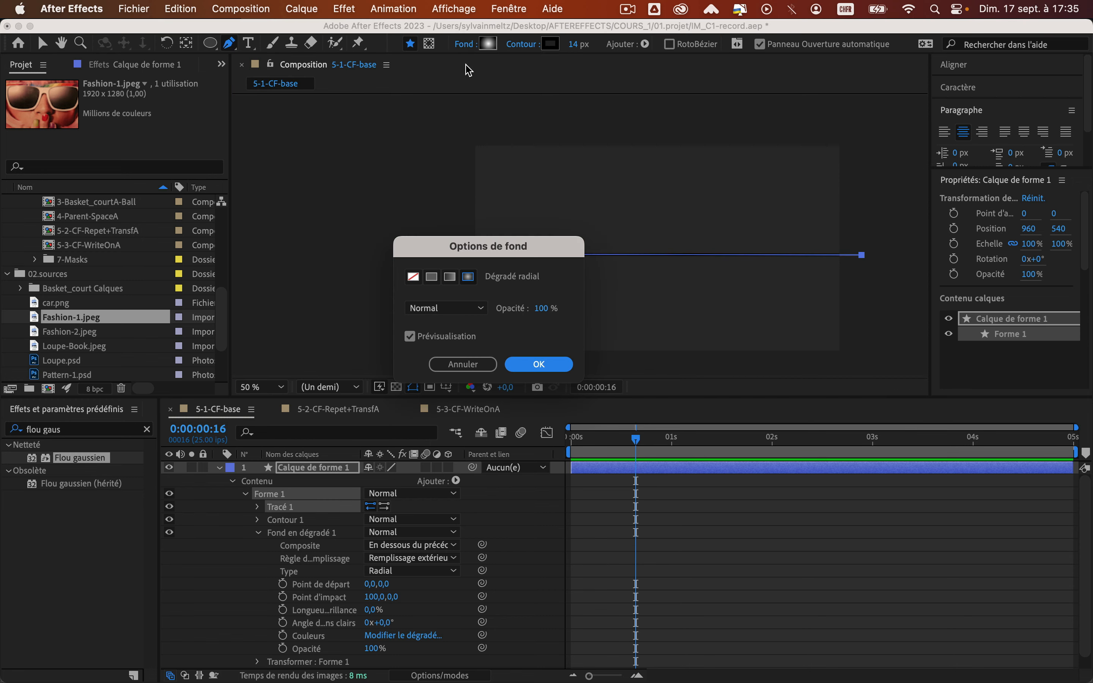
pyautogui.click(413, 277)
pyautogui.click(538, 364)
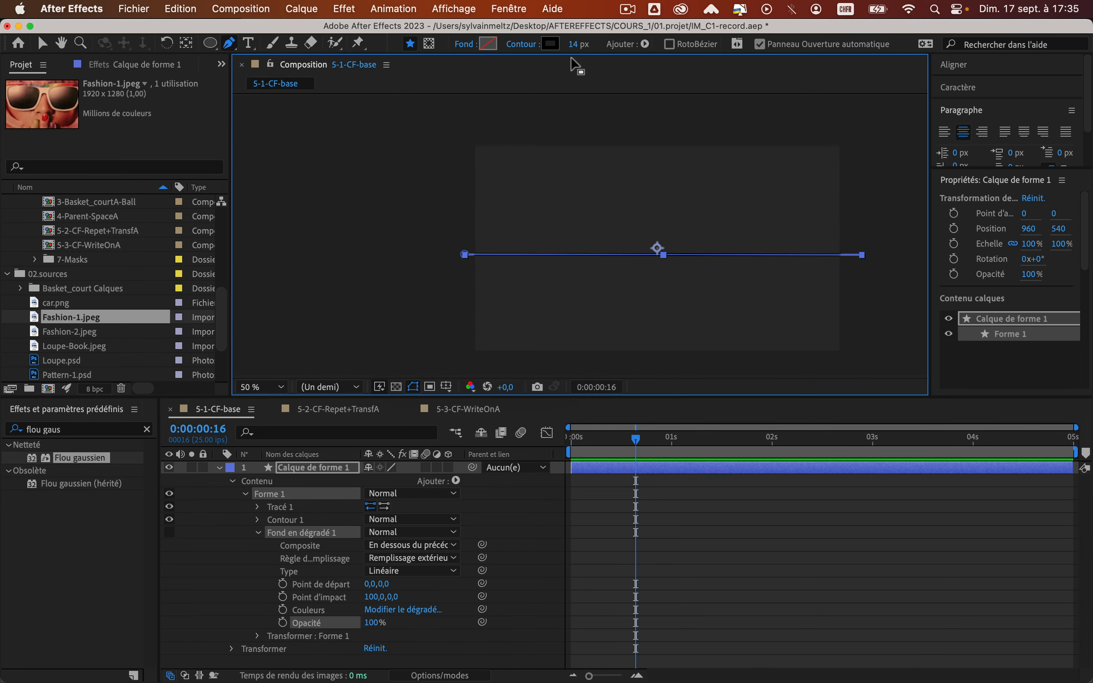
pyautogui.moveTo(576, 45)
pyautogui.mouseDown()
pyautogui.moveTo(650, 45)
pyautogui.moveTo(641, 45)
pyautogui.mouseUp()
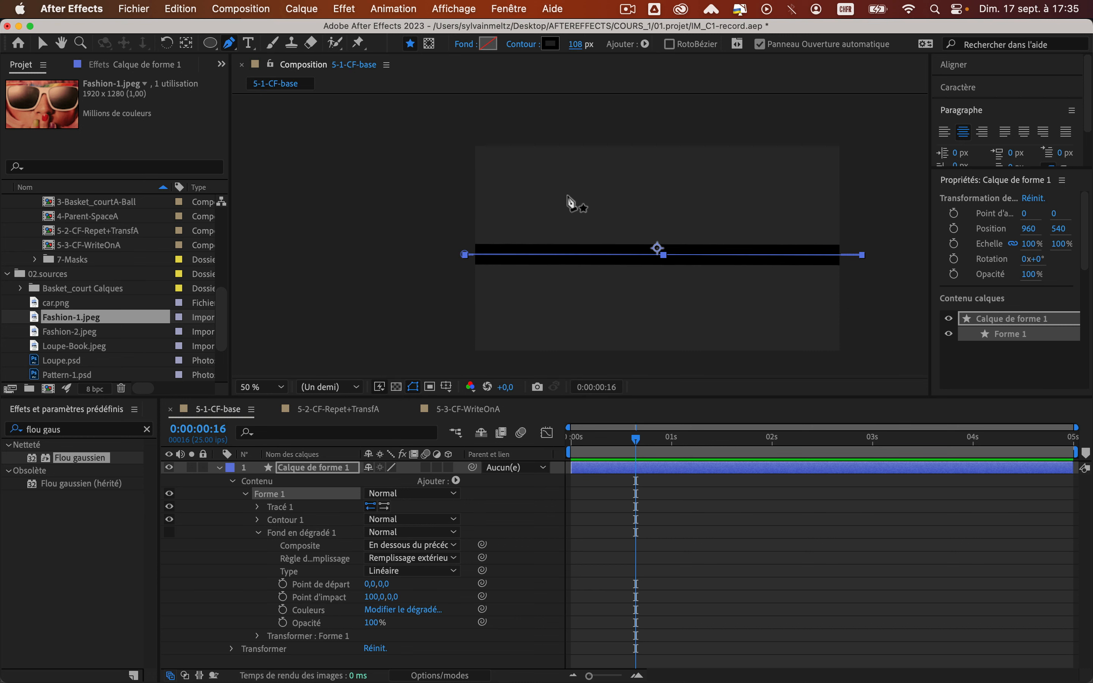
# Step: Add a Tracés de tremblement operator to the line layer's Contenu, outside the Forme 1 group
pyautogui.click(528, 524)
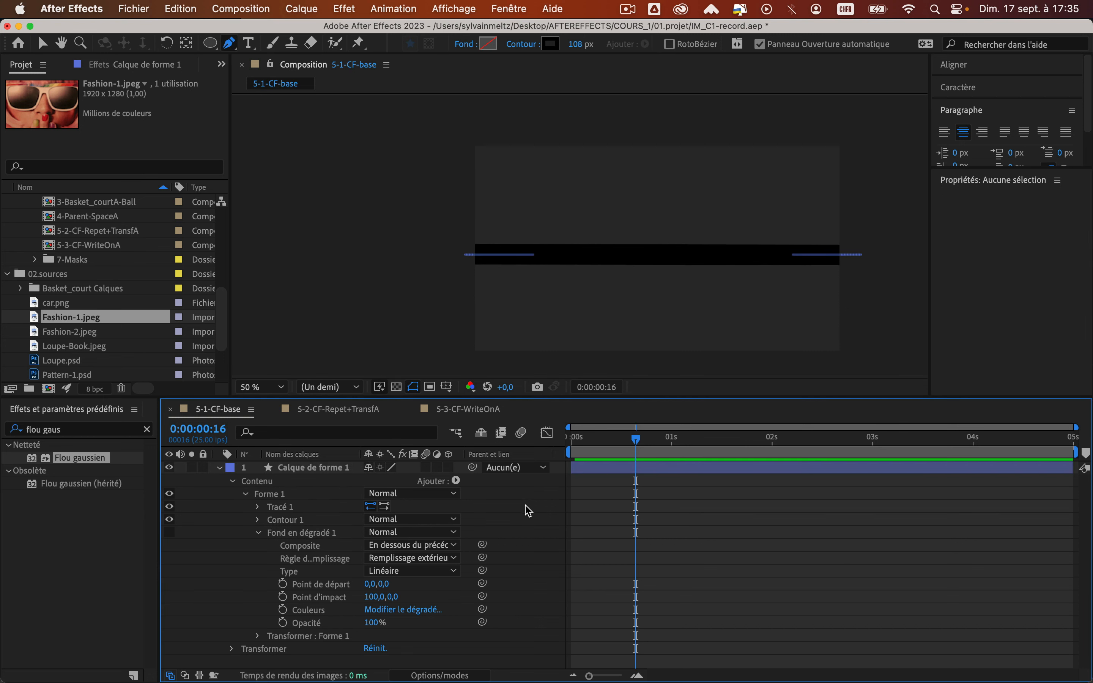
pyautogui.click(258, 532)
pyautogui.click(276, 495)
pyautogui.click(277, 482)
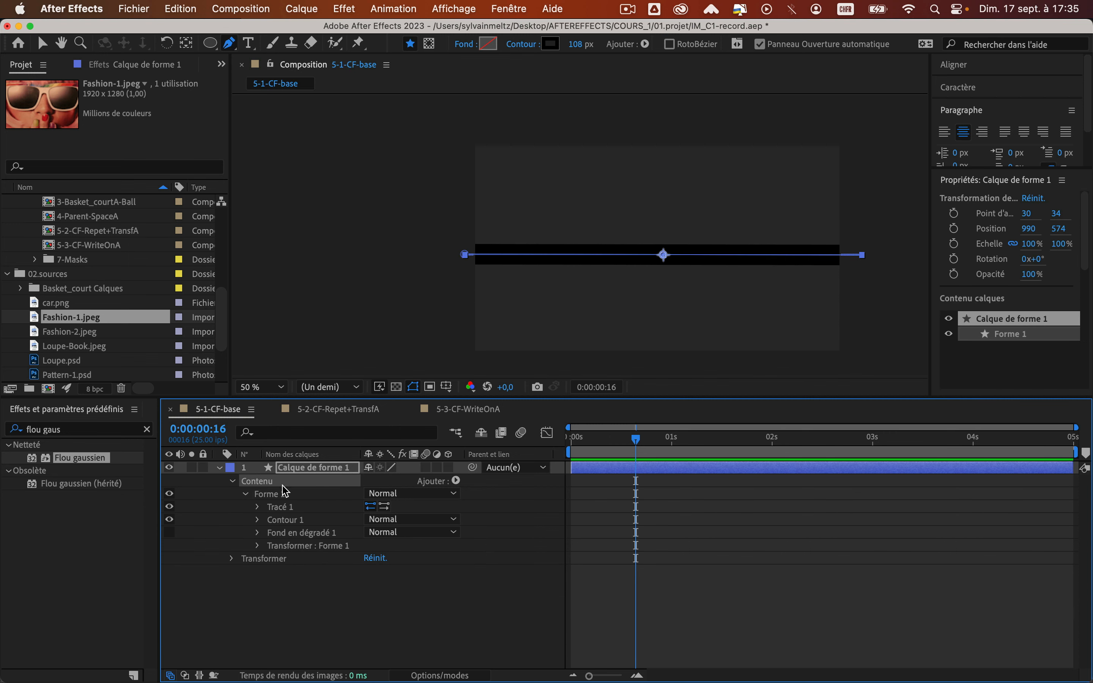
pyautogui.click(306, 470)
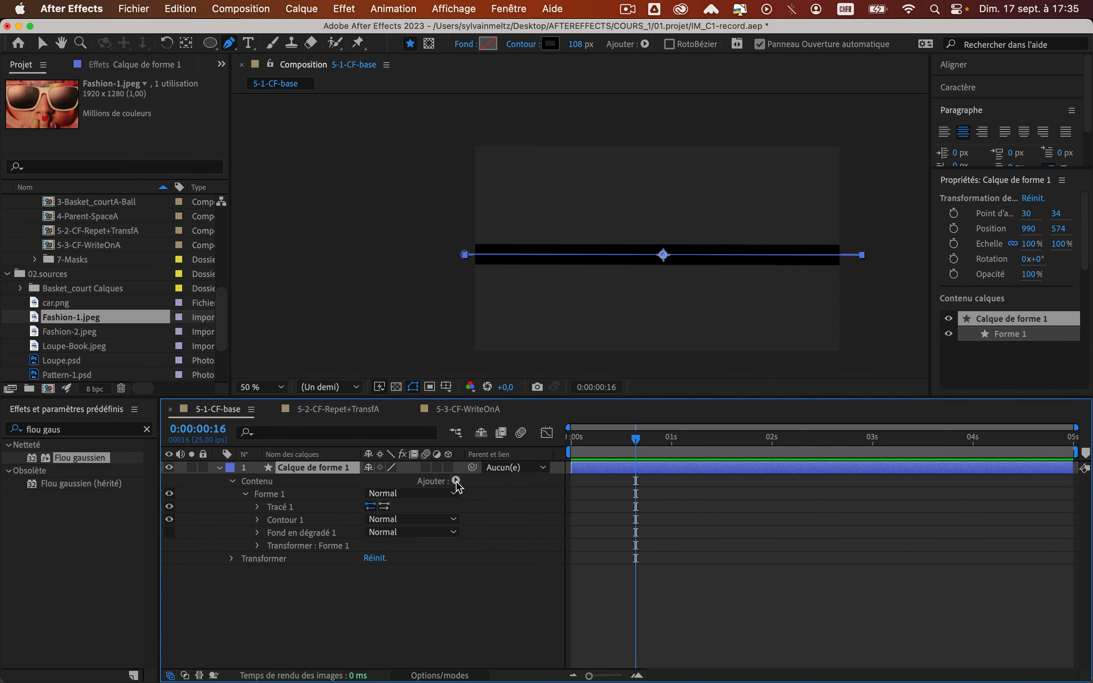
pyautogui.click(456, 481)
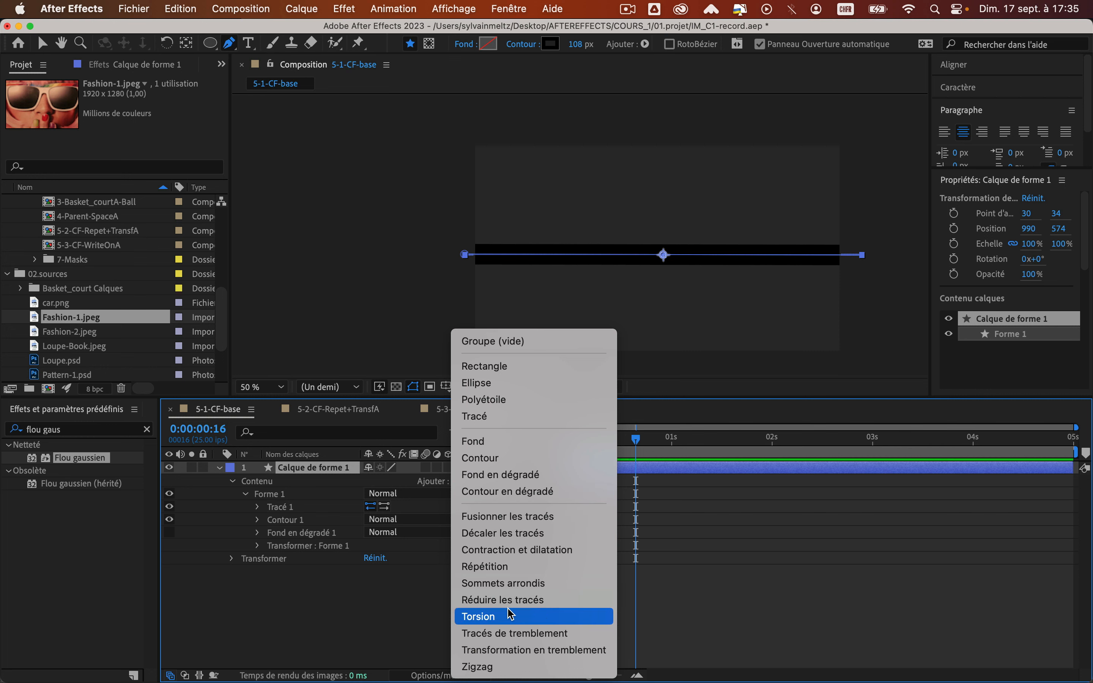
pyautogui.click(510, 633)
pyautogui.click(244, 559)
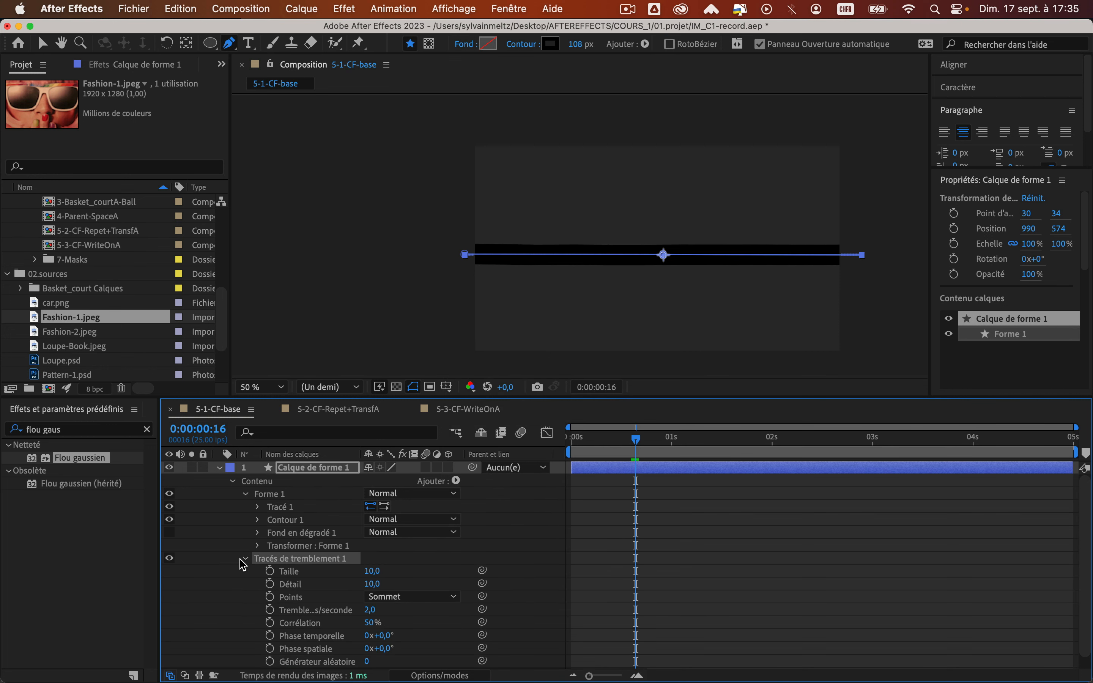
# Step: Set the Taille of Tracés de tremblement 1 to 168 and preview the animation
pyautogui.moveTo(372, 573); pyautogui.dragTo(497, 574)
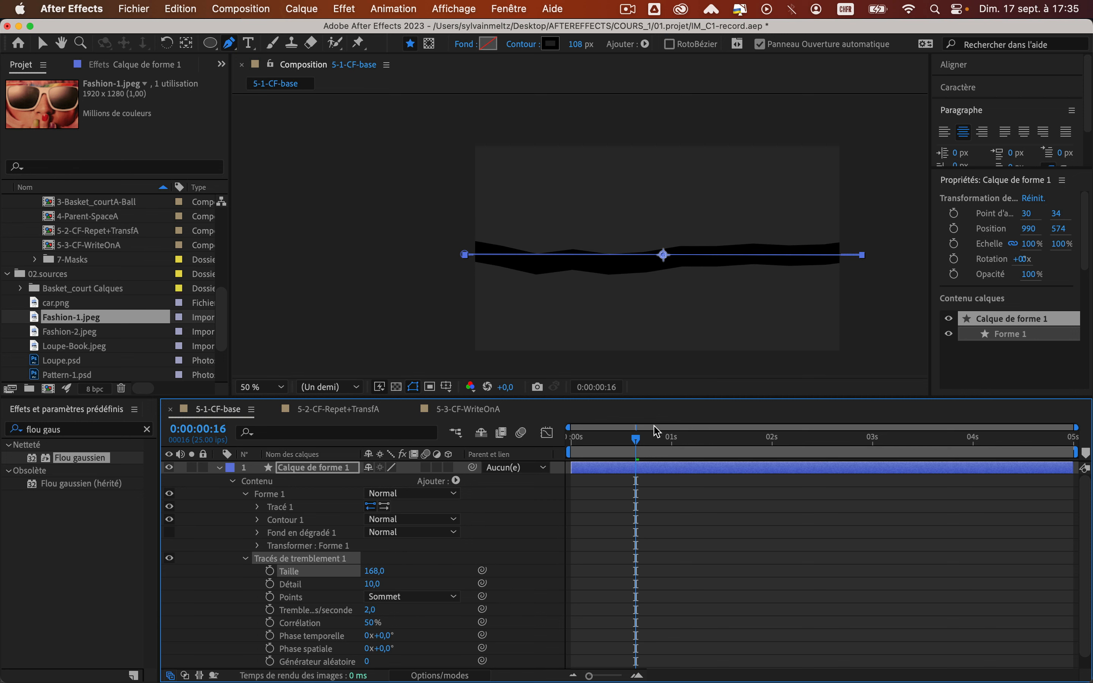
pyautogui.scroll(-1, 417, 608)
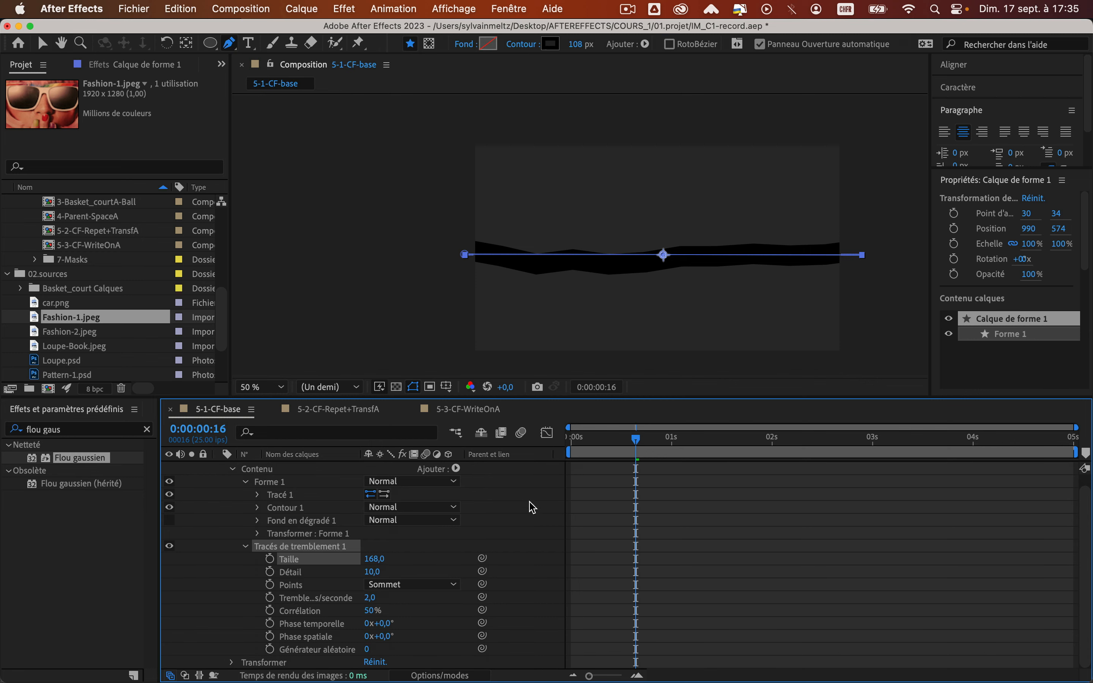
pyautogui.press('space')
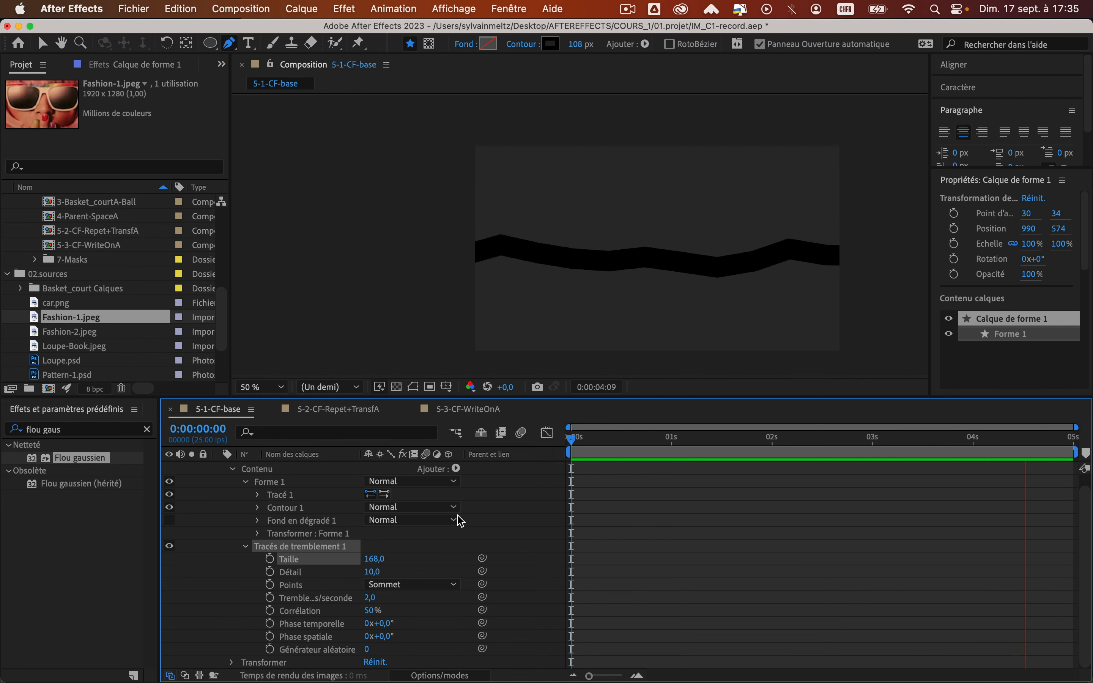
pyautogui.press('space')
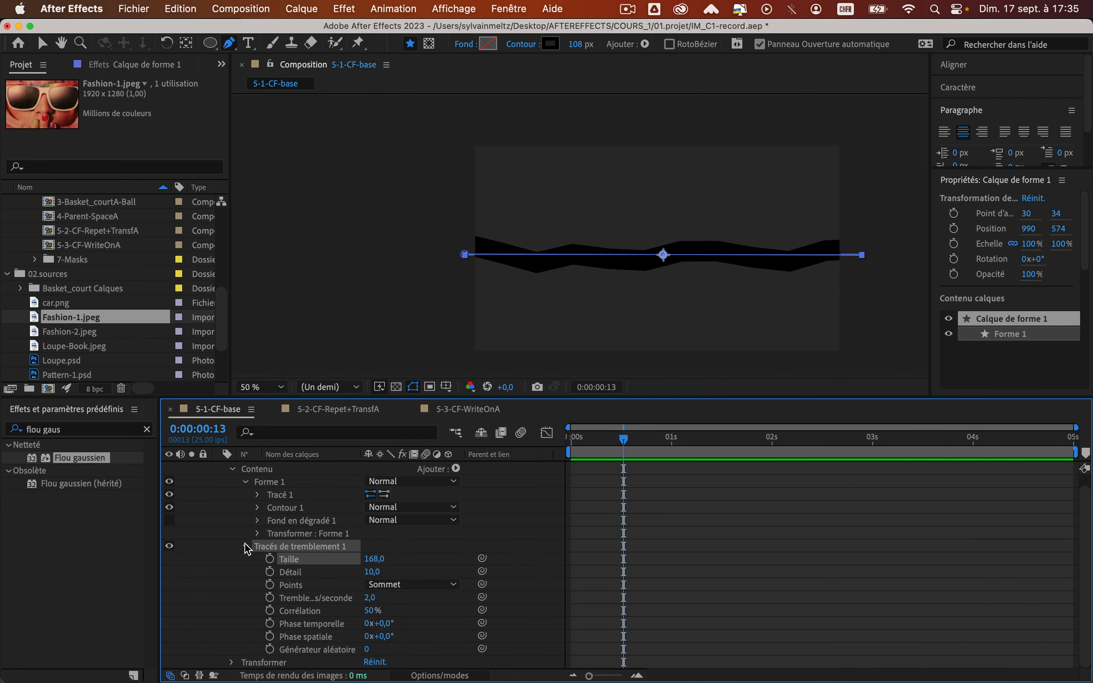
# Step: Add a Répétition operator below Tracés de tremblement 1 and expand its transform properties
pyautogui.click(245, 546)
pyautogui.click(456, 481)
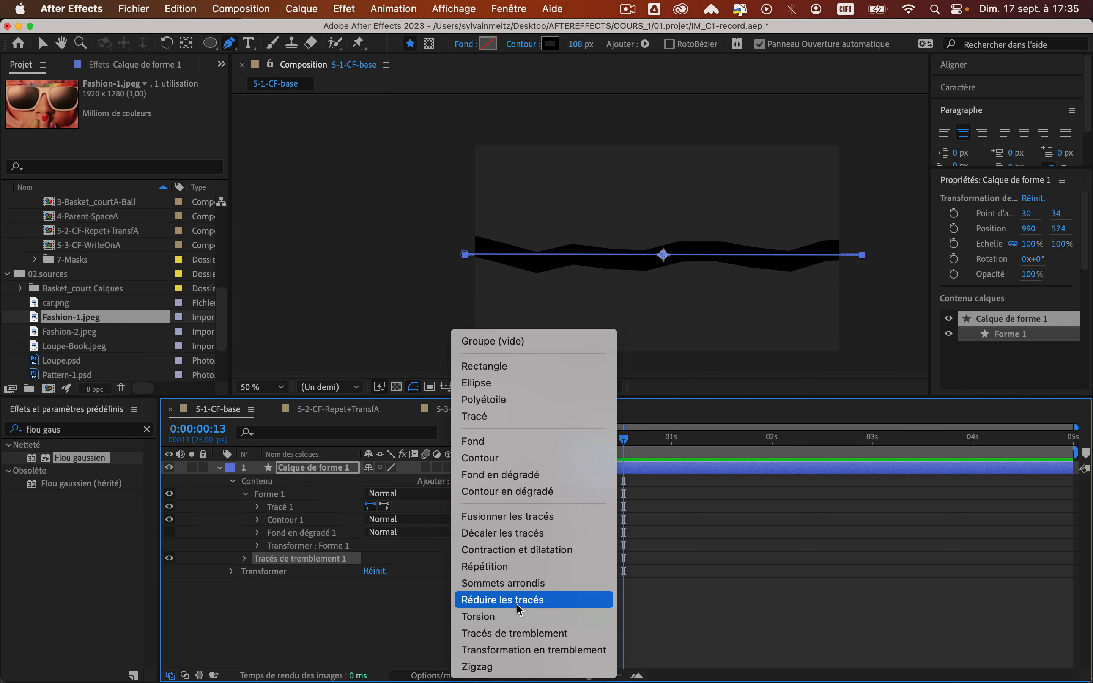
pyautogui.click(496, 567)
pyautogui.click(244, 572)
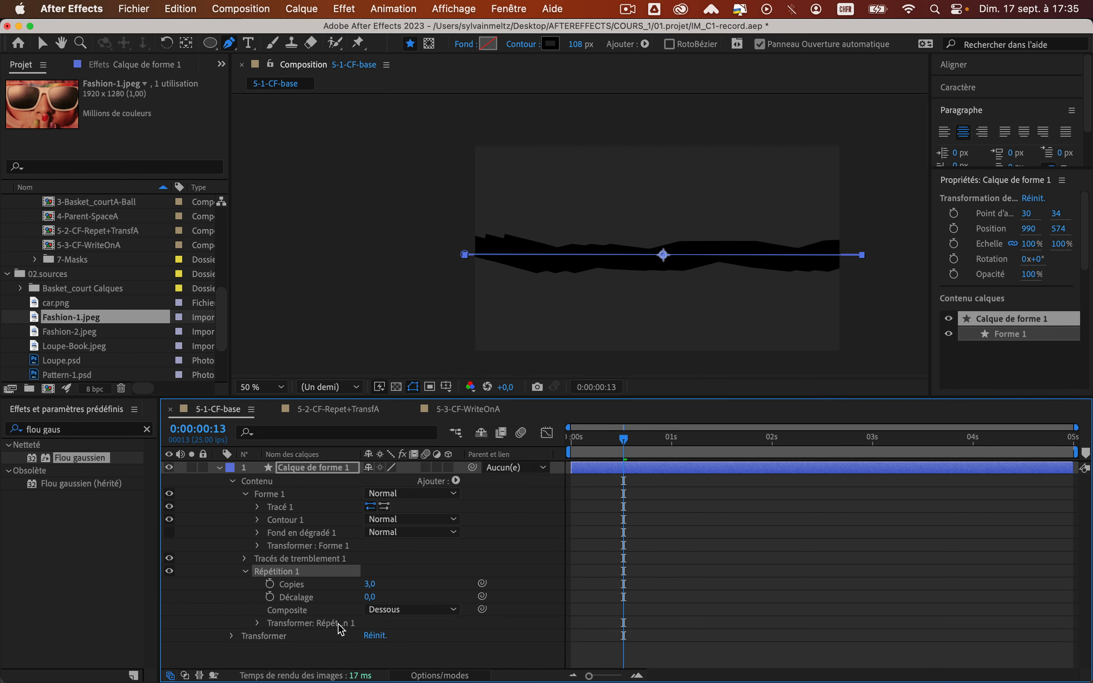
pyautogui.click(257, 623)
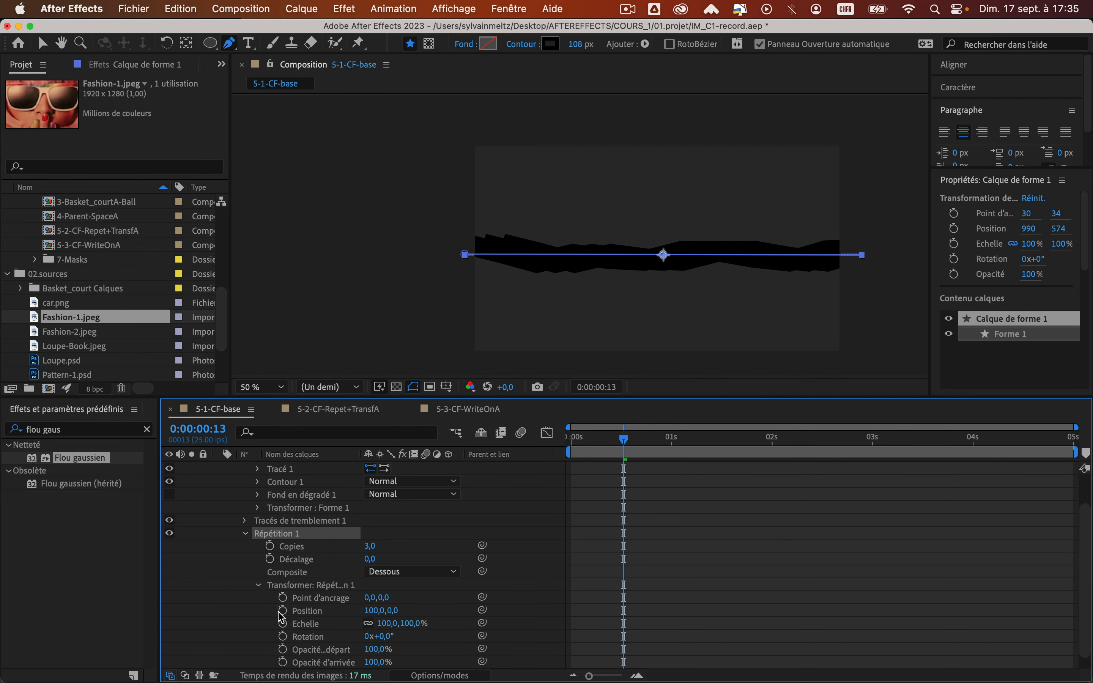
# Step: Set the repeater's transform Position to 0, 221 to stack the line copies vertically
pyautogui.click(373, 611)
pyautogui.write('0')
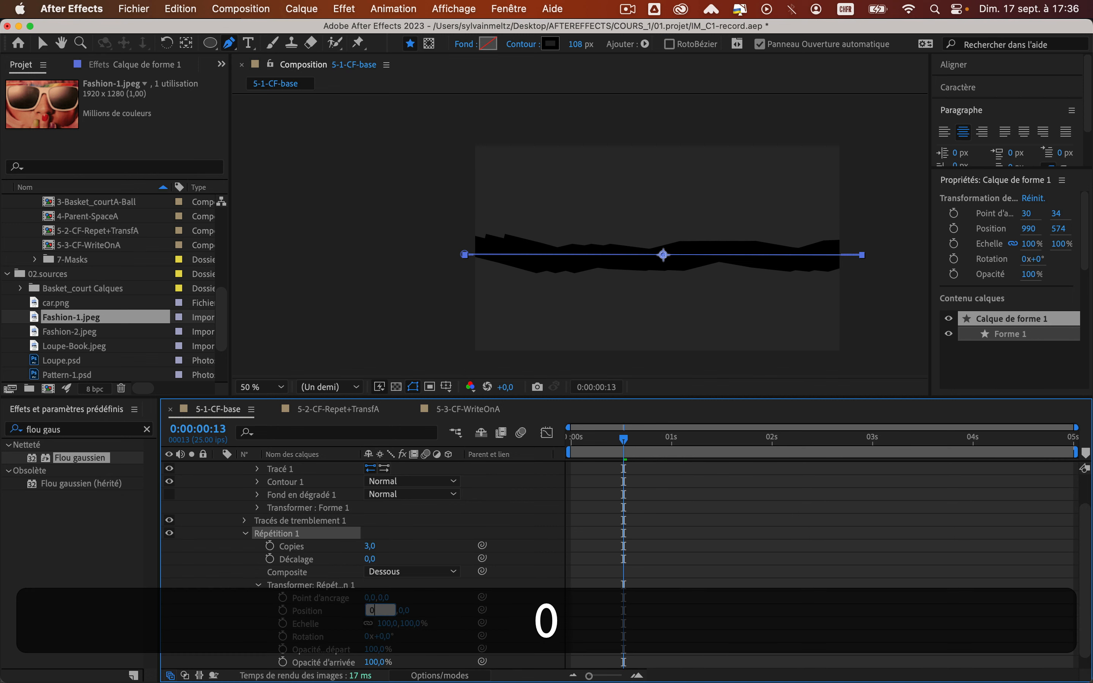
pyautogui.moveTo(403, 610); pyautogui.dragTo(566, 596)
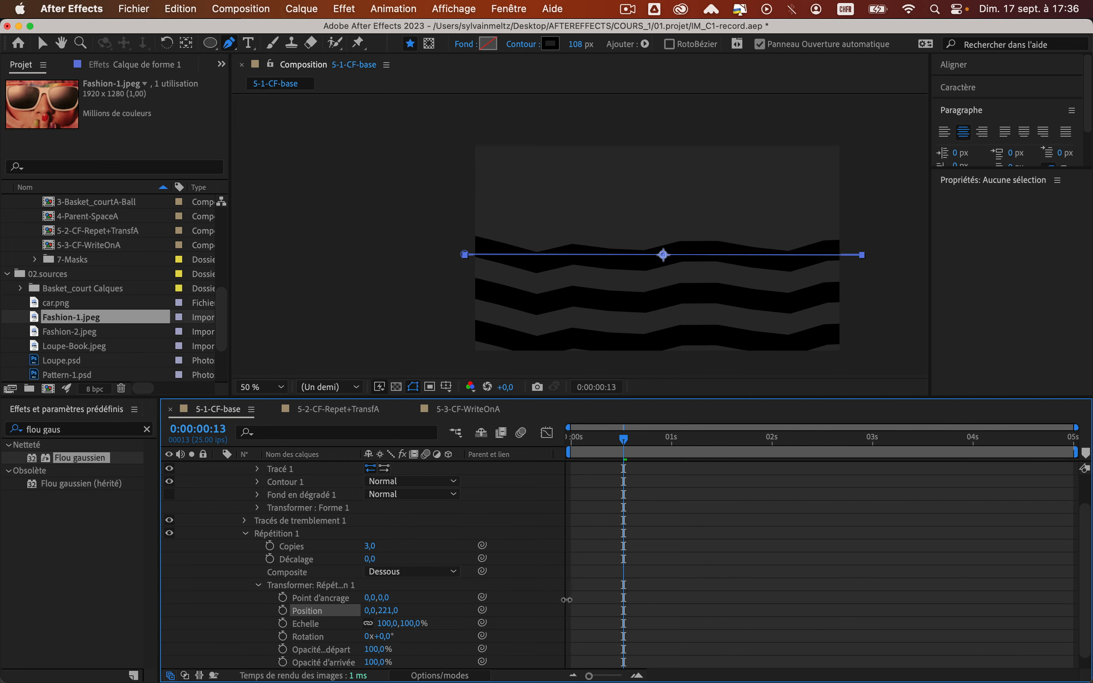
# Step: Set the repeater's Copies to 41, Décalage to -11 and vertical Position to 165, and preview the animation
pyautogui.moveTo(375, 549)
pyautogui.mouseDown()
pyautogui.moveTo(382, 560)
pyautogui.moveTo(363, 559)
pyautogui.mouseUp()
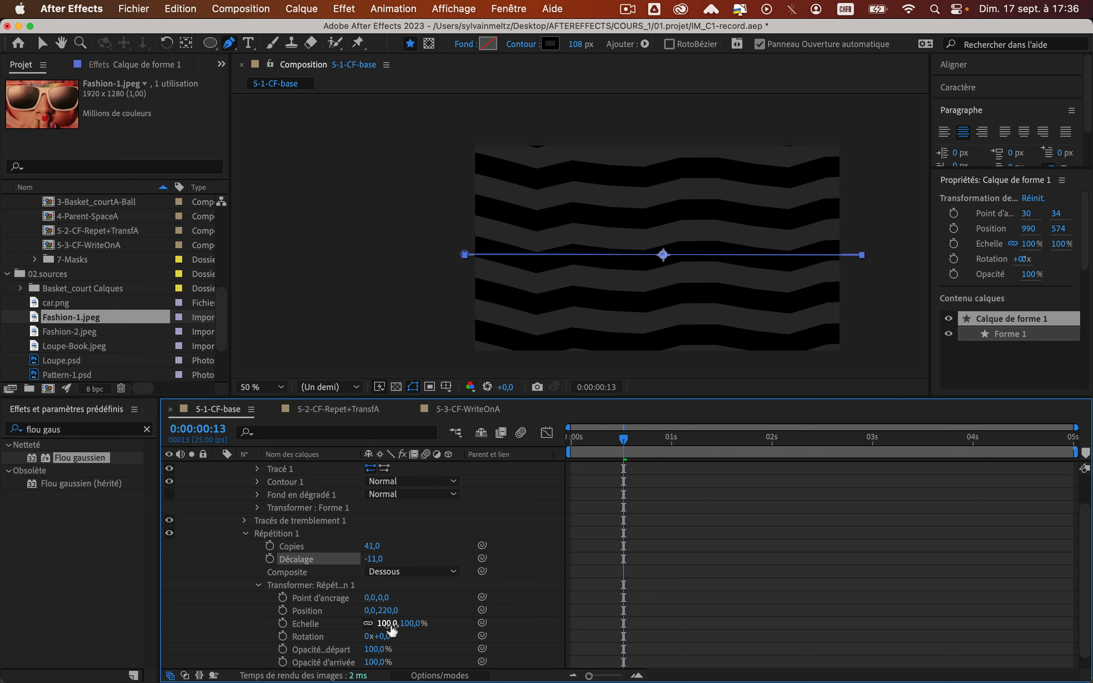
pyautogui.click(384, 613)
pyautogui.moveTo(385, 613); pyautogui.dragTo(340, 622)
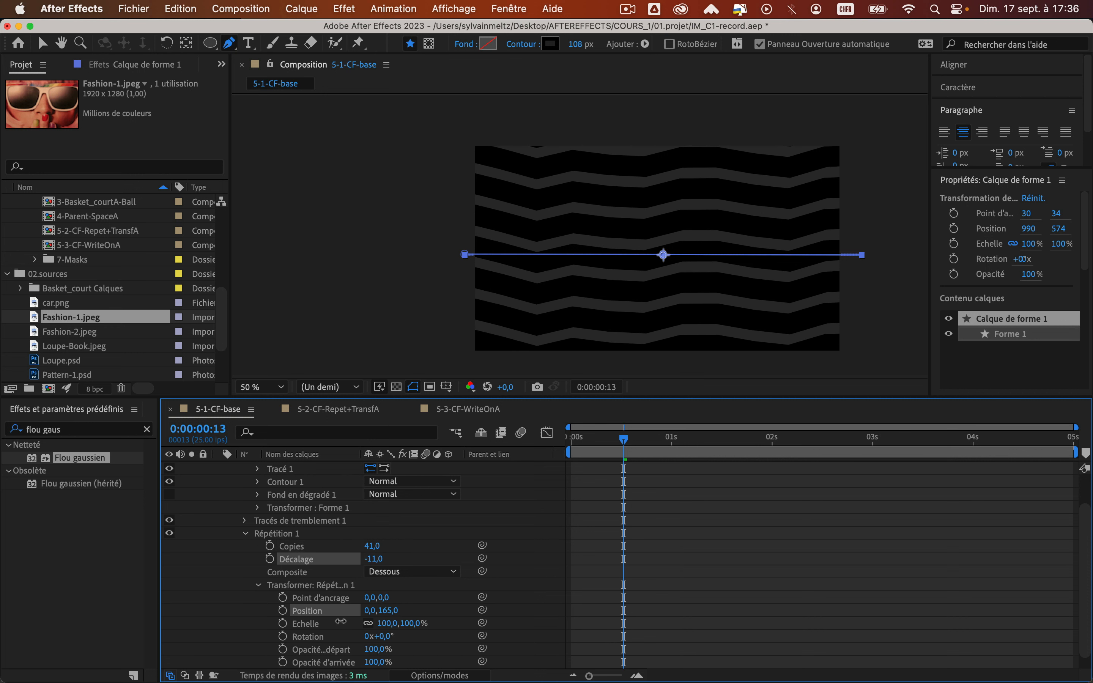
pyautogui.click(465, 546)
pyautogui.click(576, 438)
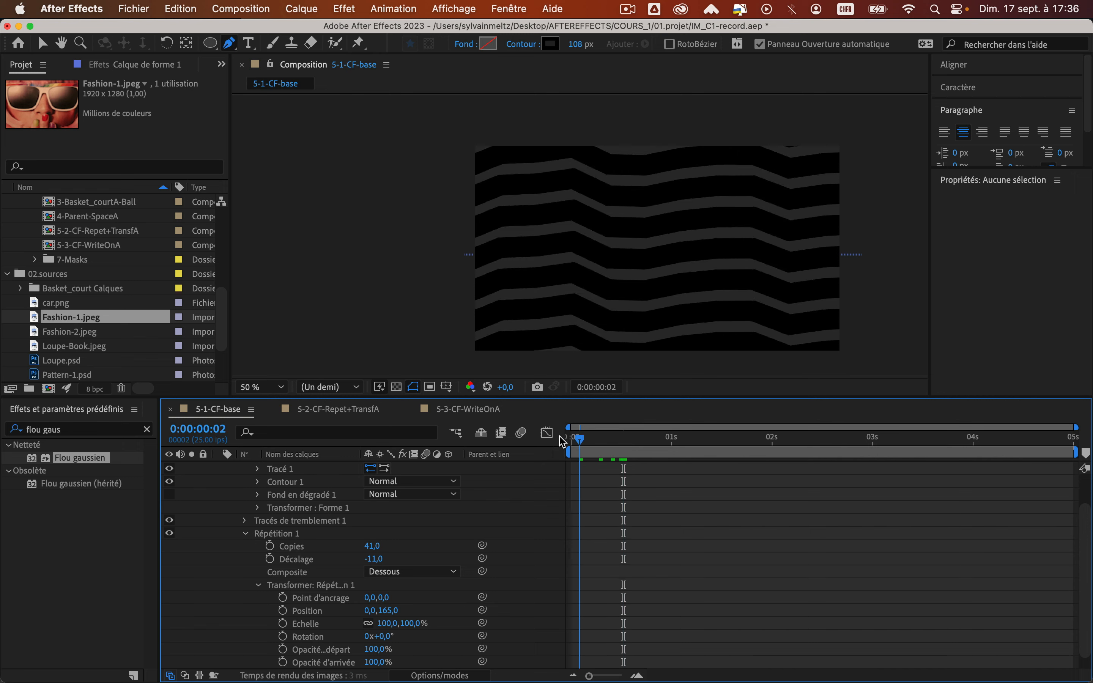
pyautogui.press('space')
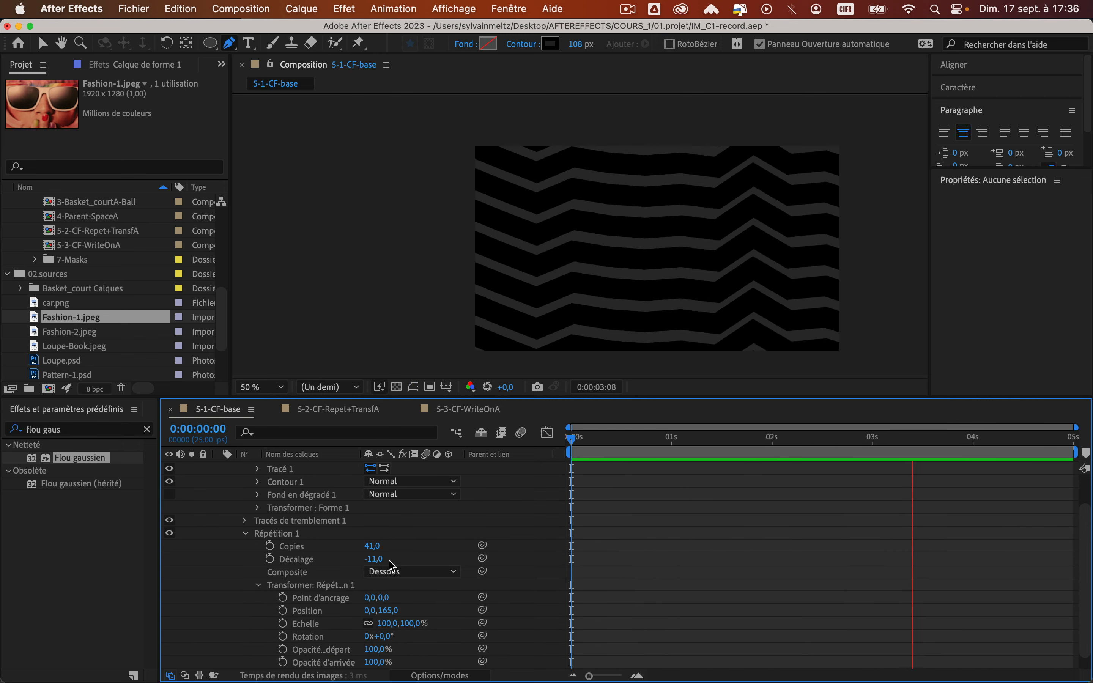
pyautogui.press('space')
# Step: Collapse the groups in Contenu and review the order of Forme 1, Tracés de tremblement 1 and Répétition 1
pyautogui.click(276, 533)
pyautogui.click(246, 533)
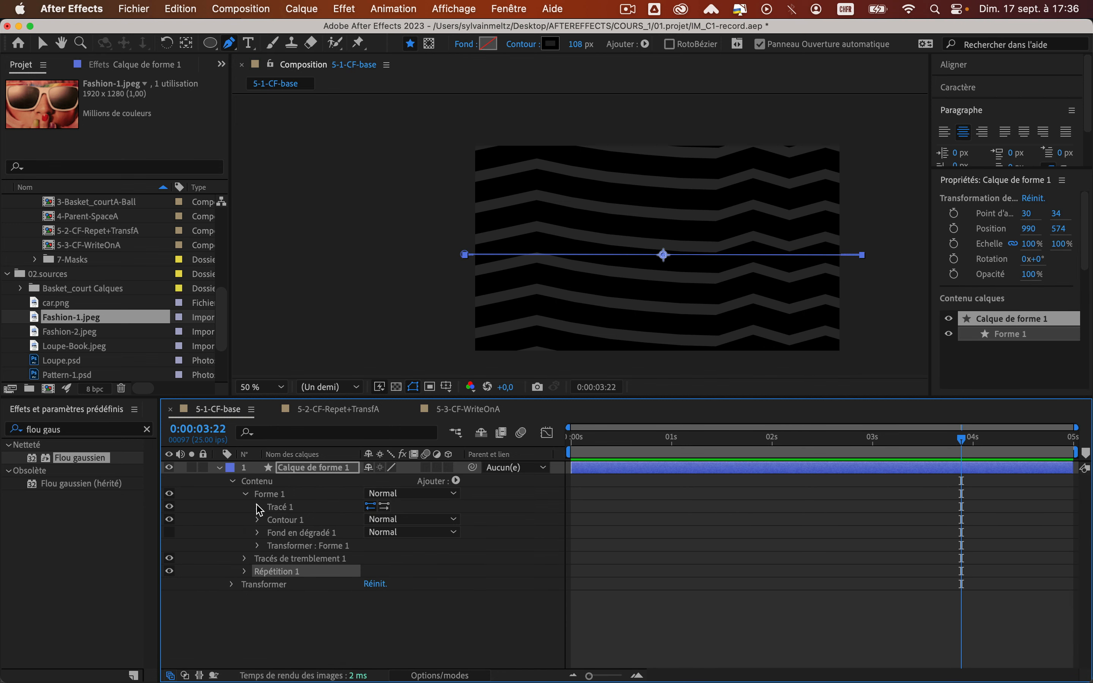
pyautogui.click(253, 495)
pyautogui.click(246, 494)
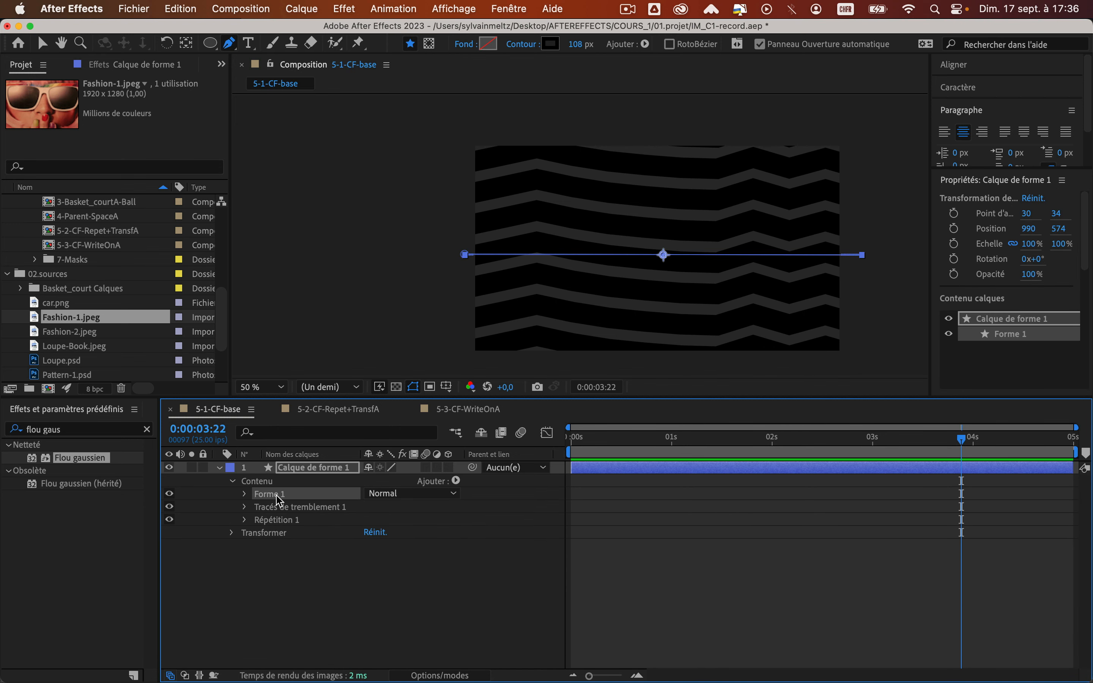
pyautogui.click(274, 507)
pyautogui.click(271, 520)
pyautogui.click(271, 509)
pyautogui.click(271, 496)
pyautogui.click(272, 509)
pyautogui.click(274, 519)
pyautogui.click(275, 508)
pyautogui.click(282, 520)
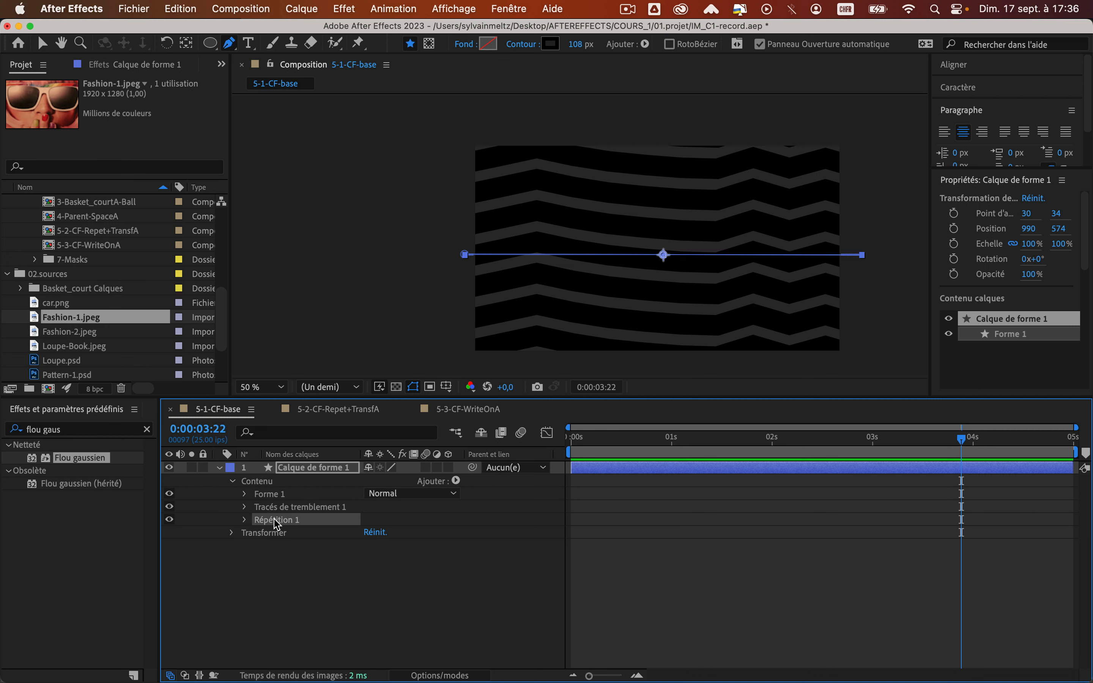
# Step: Move Répétition 1 above Tracés de tremblement 1 and preview the result, comparing it with the wiggle switched off
pyautogui.moveTo(288, 516); pyautogui.dragTo(289, 508)
pyautogui.click(288, 524)
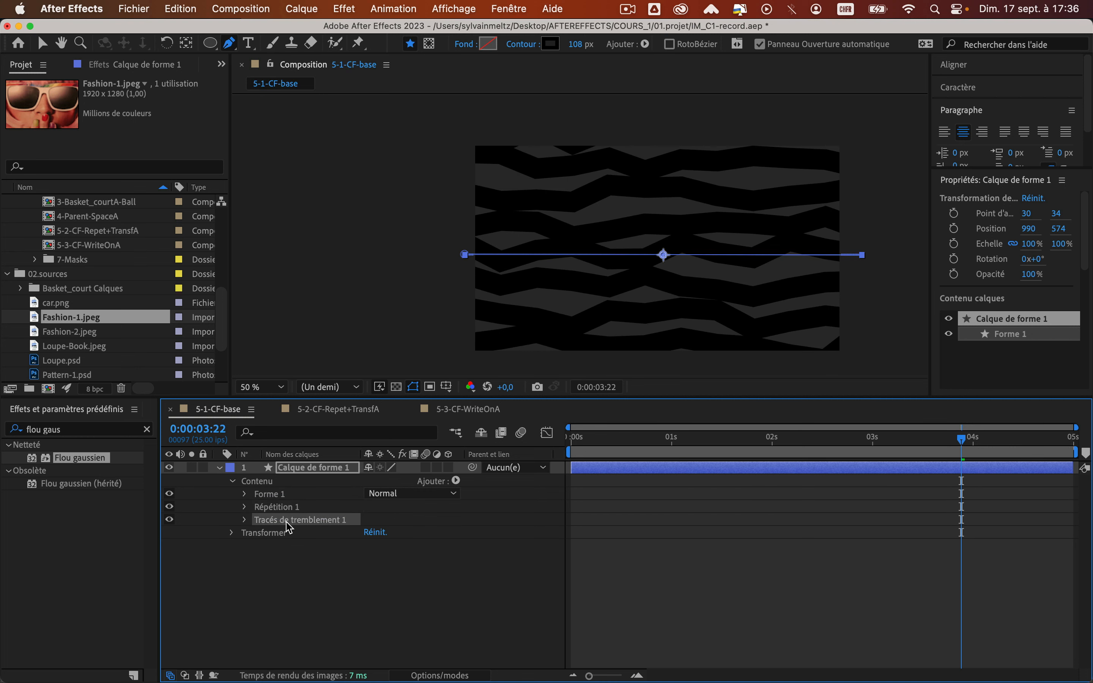
pyautogui.click(170, 520)
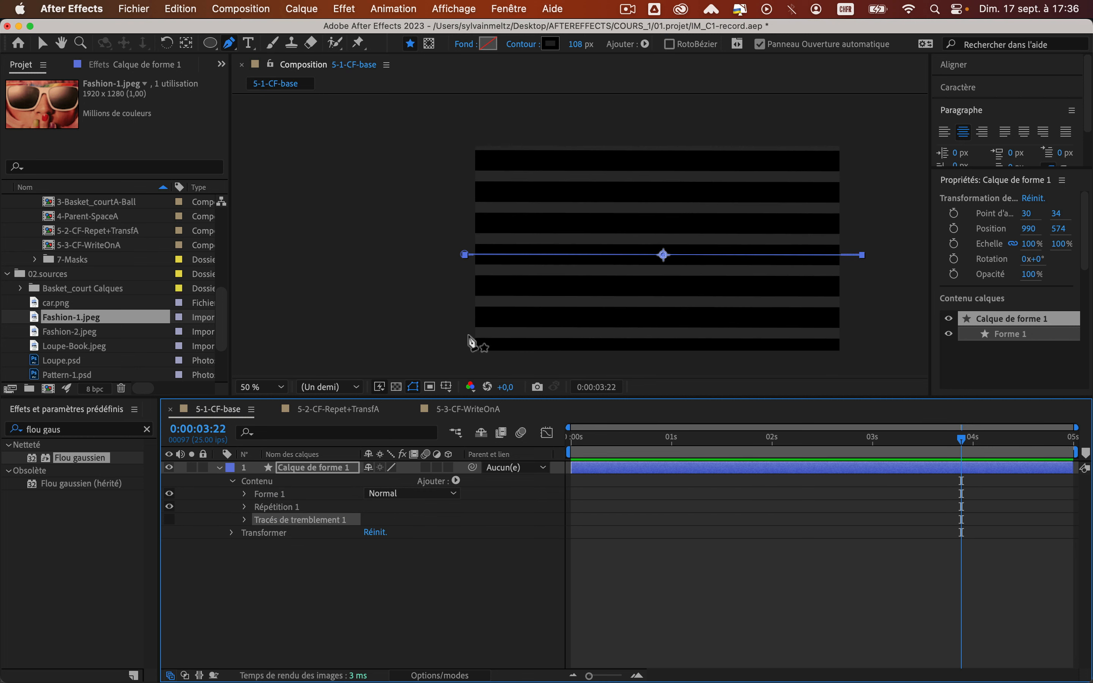
pyautogui.click(170, 520)
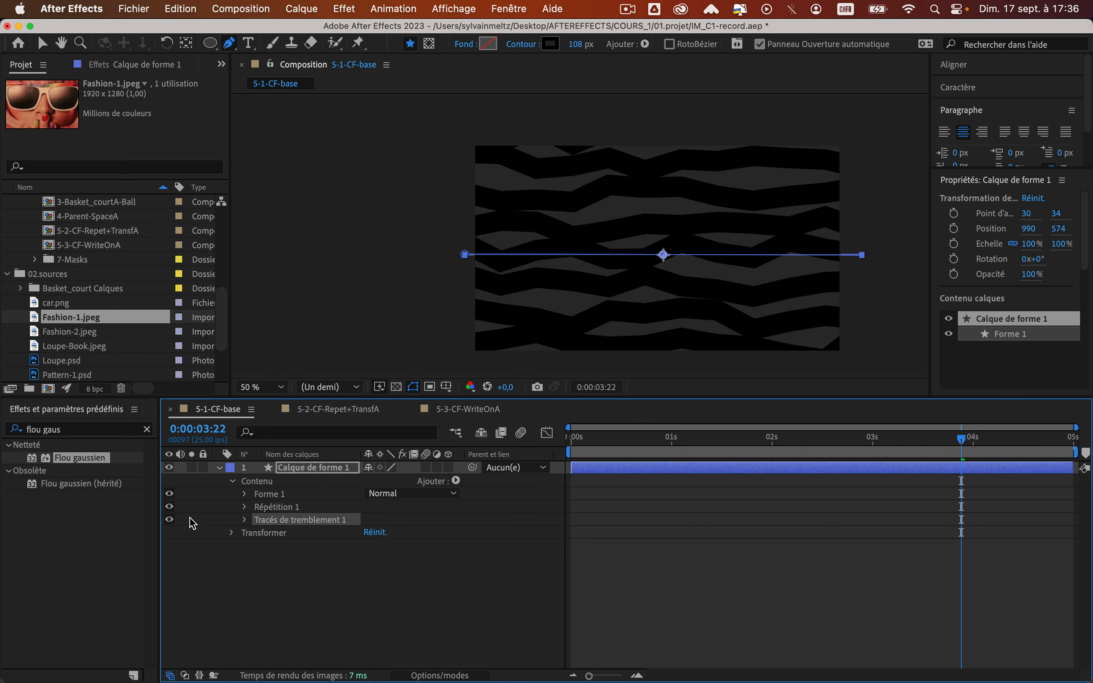
pyautogui.press('space')
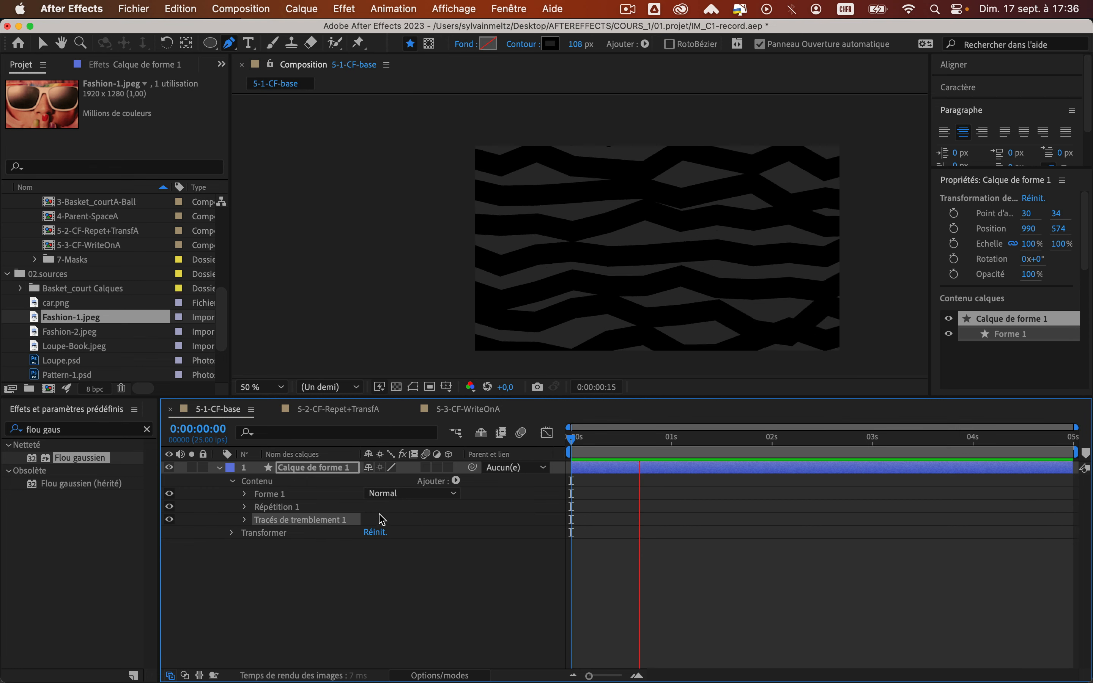
pyautogui.press('space')
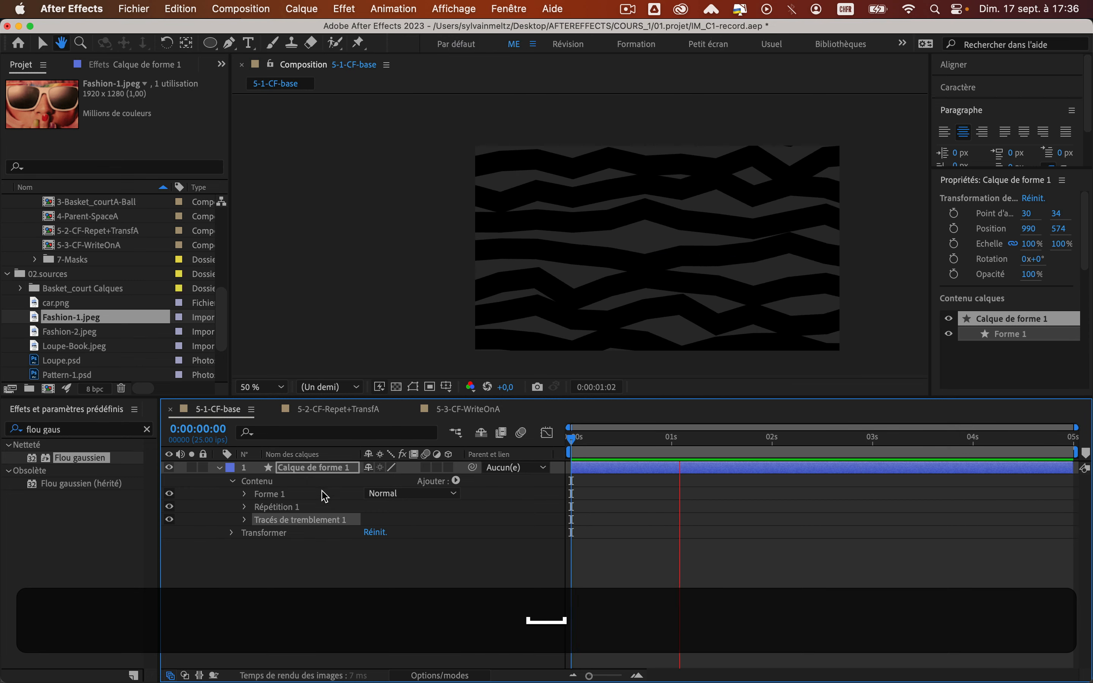
# Step: Set the stroke width of the repeated lines to 58 px
pyautogui.click(311, 468)
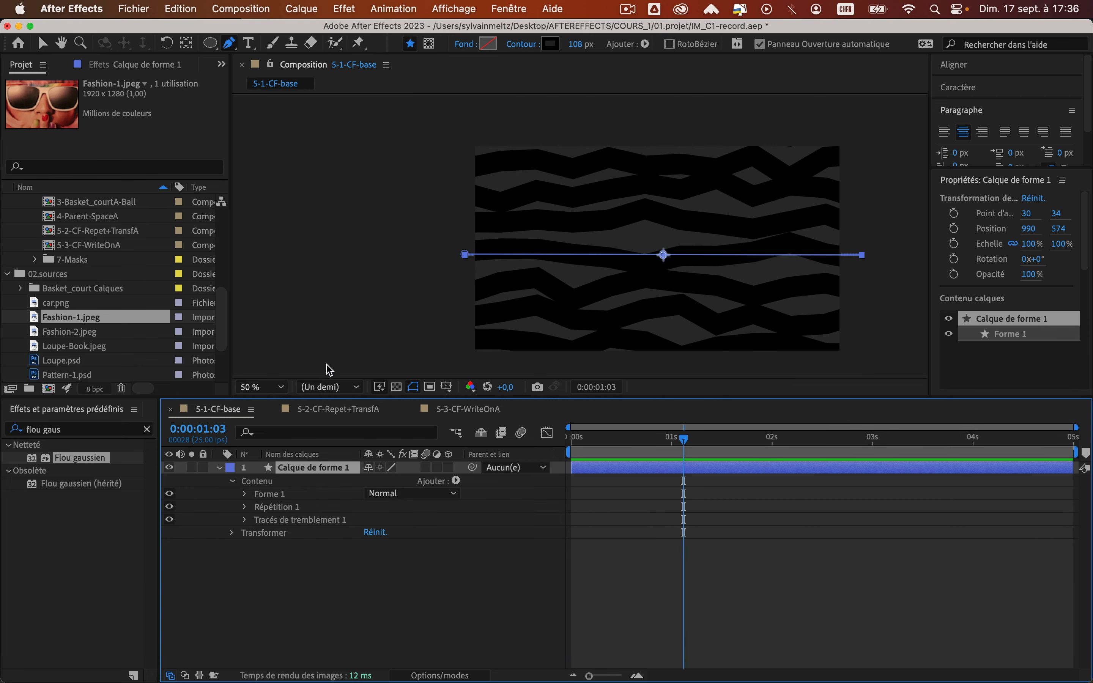
pyautogui.moveTo(581, 46); pyautogui.dragTo(540, 48)
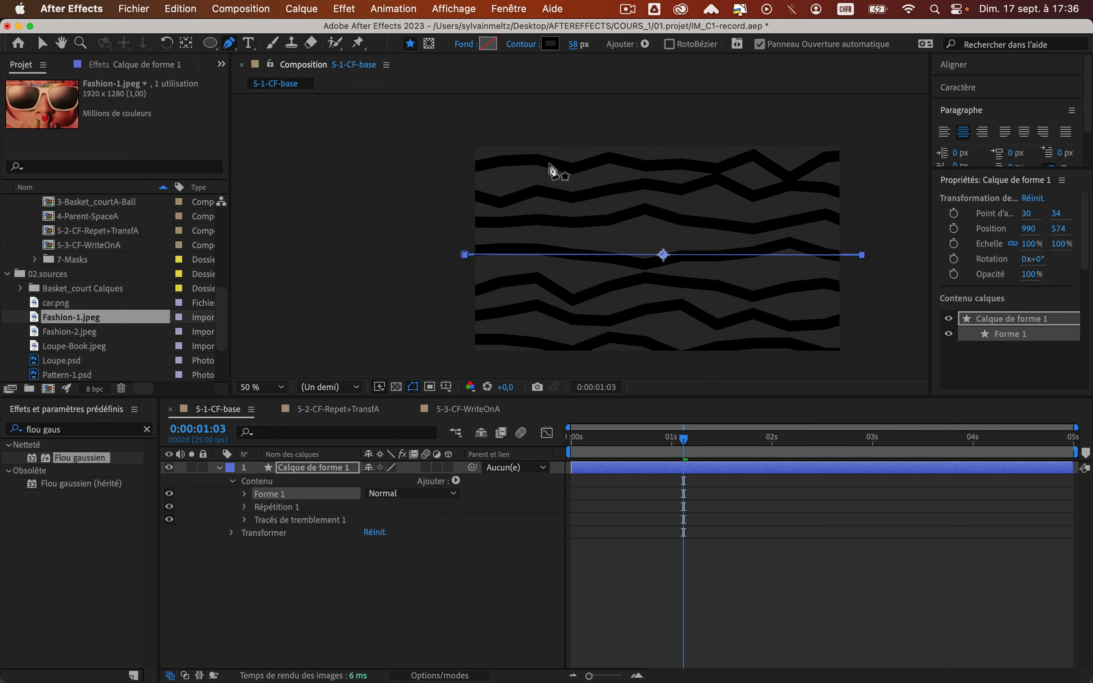
# Step: Reveal all modified properties of the line's shape layer in the timeline
pyautogui.click(322, 485)
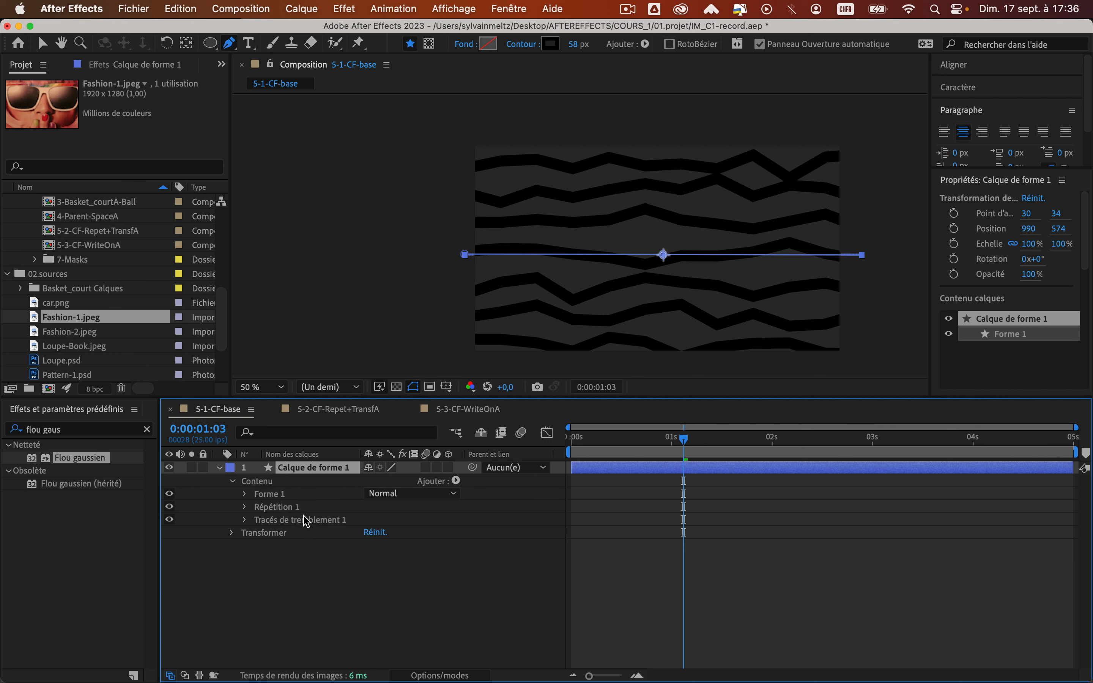
pyautogui.press('u')
pyautogui.press('u')
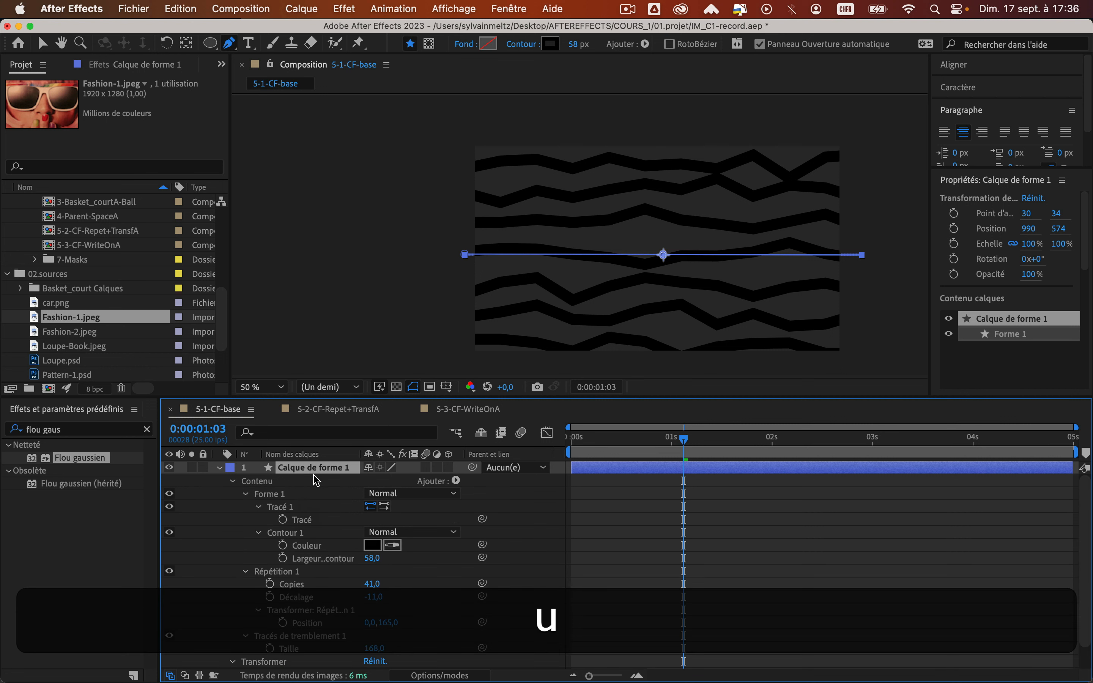
pyautogui.scroll(-2, 437, 601)
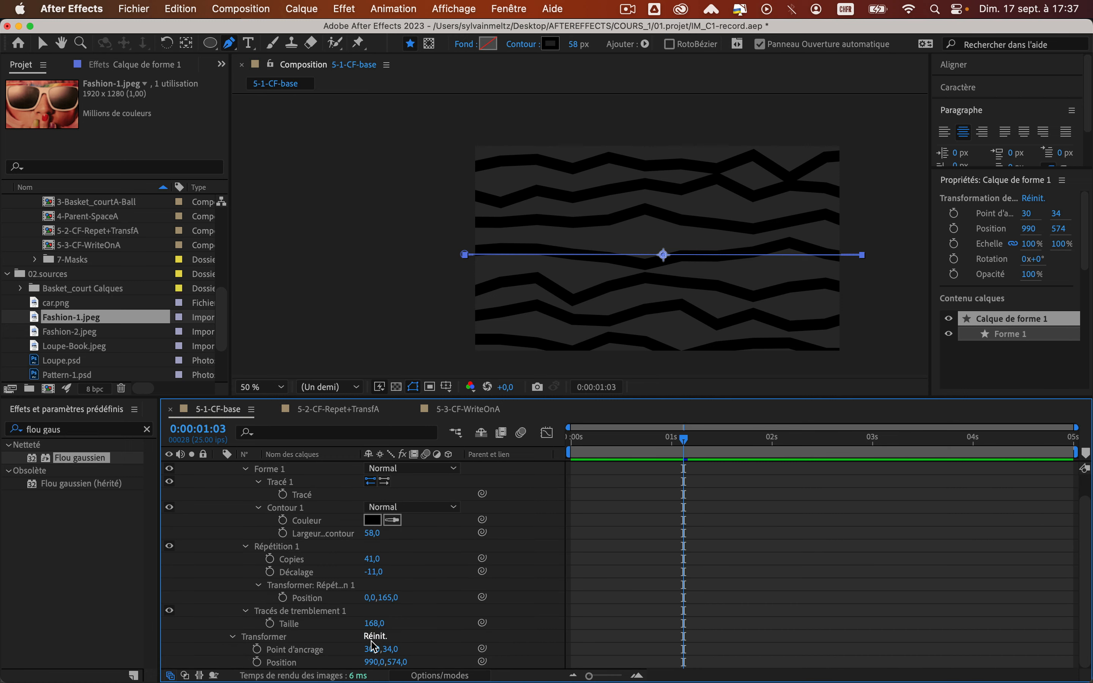
# Step: Preview the 5-3-CF-WriteOnA composition from its first frame
pyautogui.moveTo(380, 626); pyautogui.dragTo(361, 599)
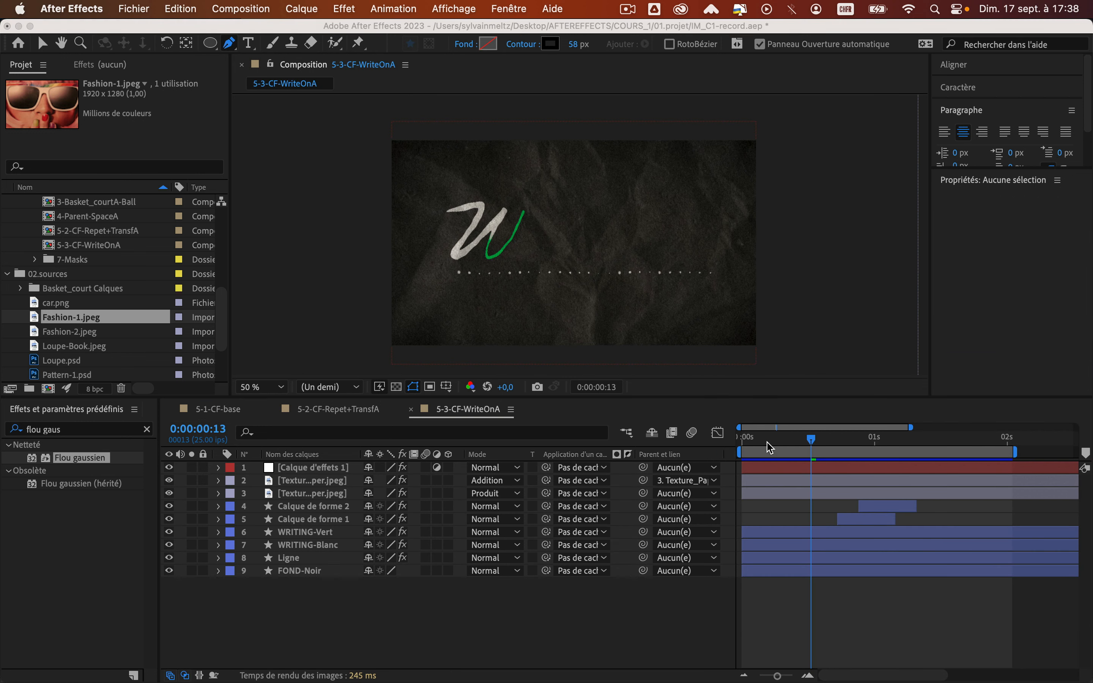
pyautogui.click(770, 447)
pyautogui.press('space')
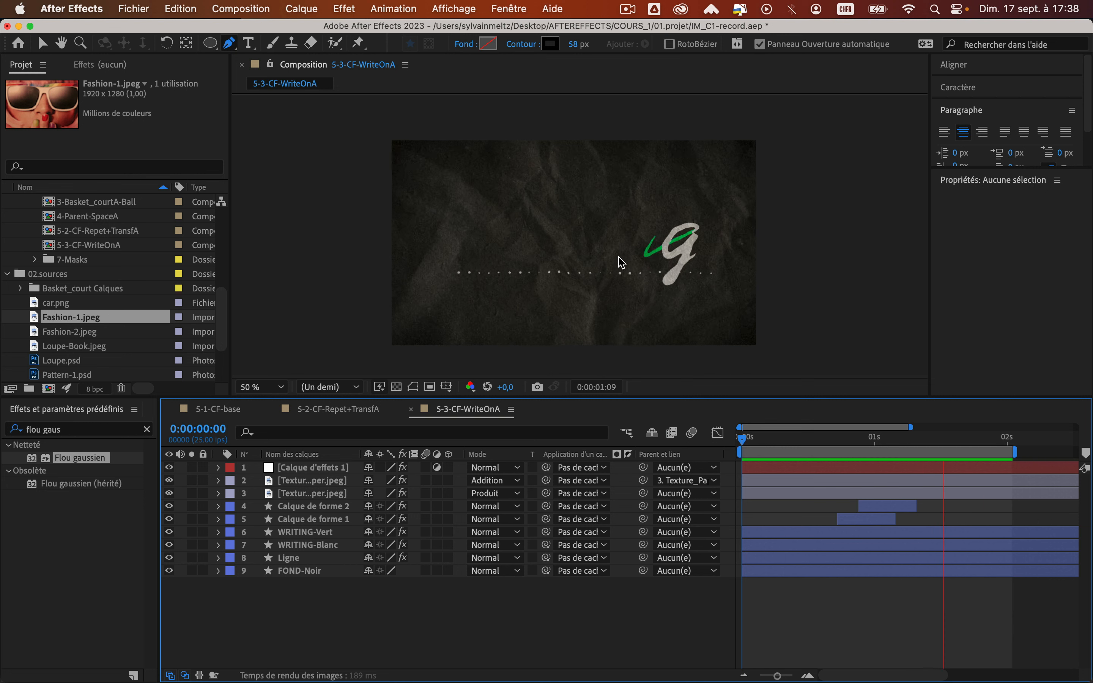
pyautogui.press('space')
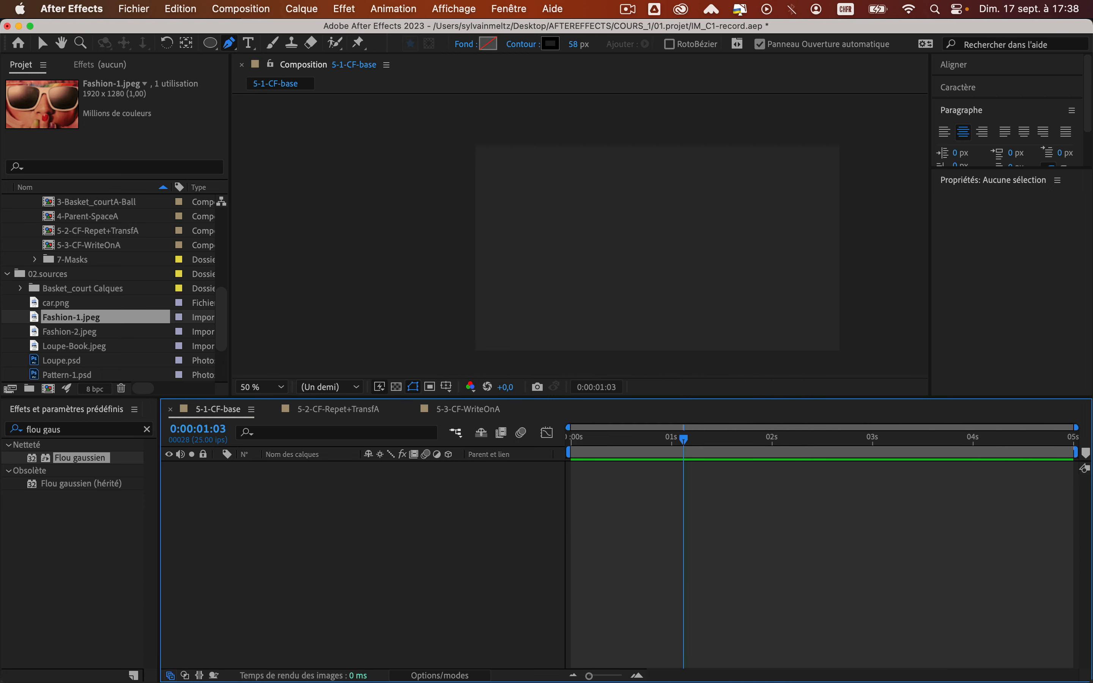
# Step: Create an empty shape layer in 5-1-CF-base and add an empty group to its contents
pyautogui.rightClick(309, 481)
pyautogui.moveTo(314, 483)
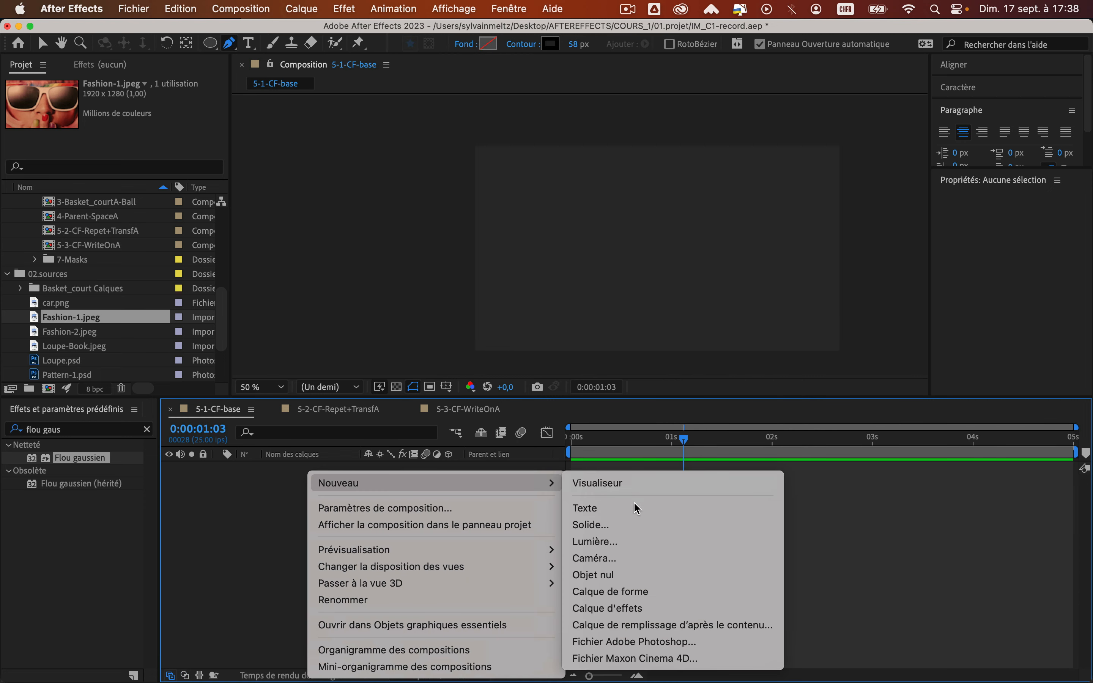
pyautogui.click(619, 591)
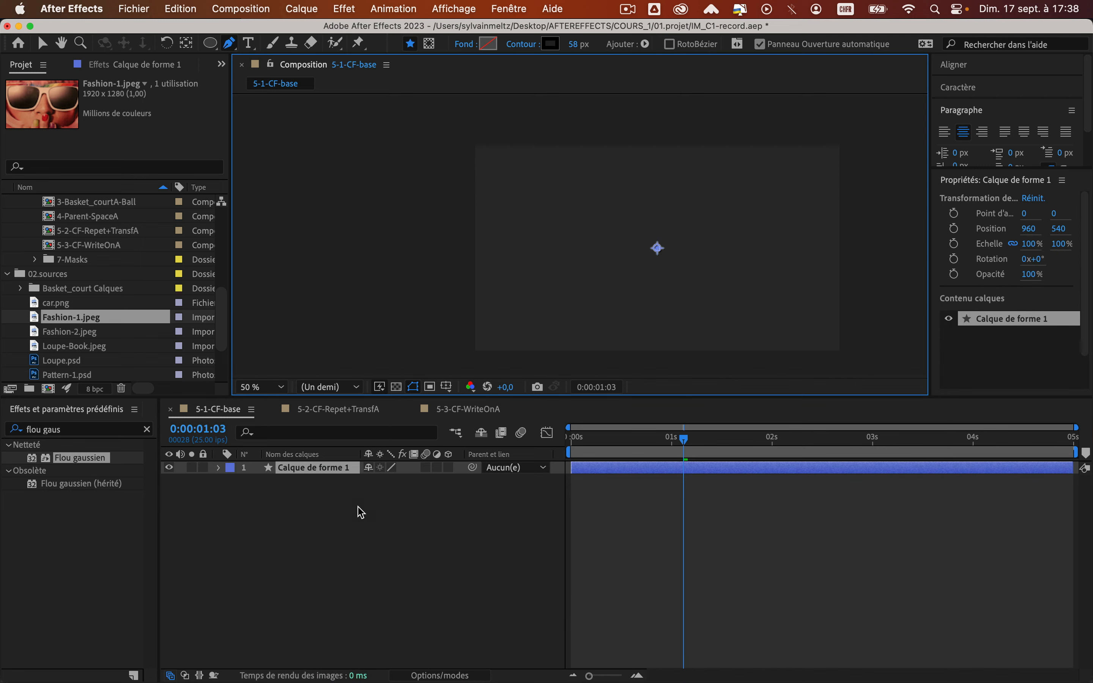
pyautogui.click(220, 468)
pyautogui.click(265, 482)
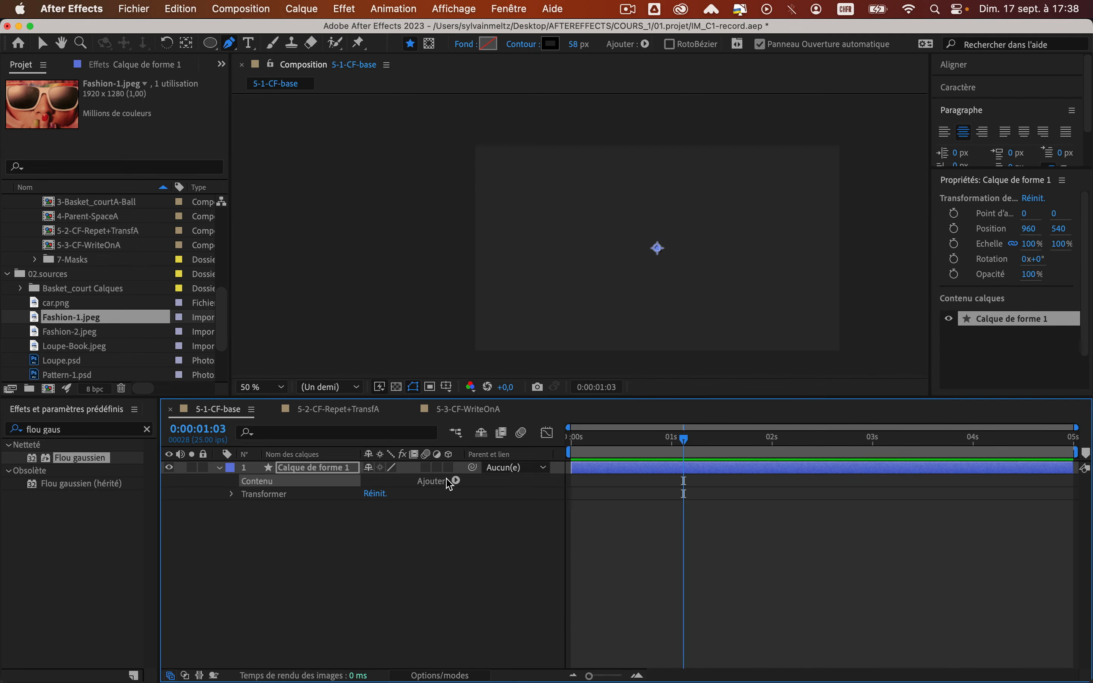
pyautogui.click(456, 481)
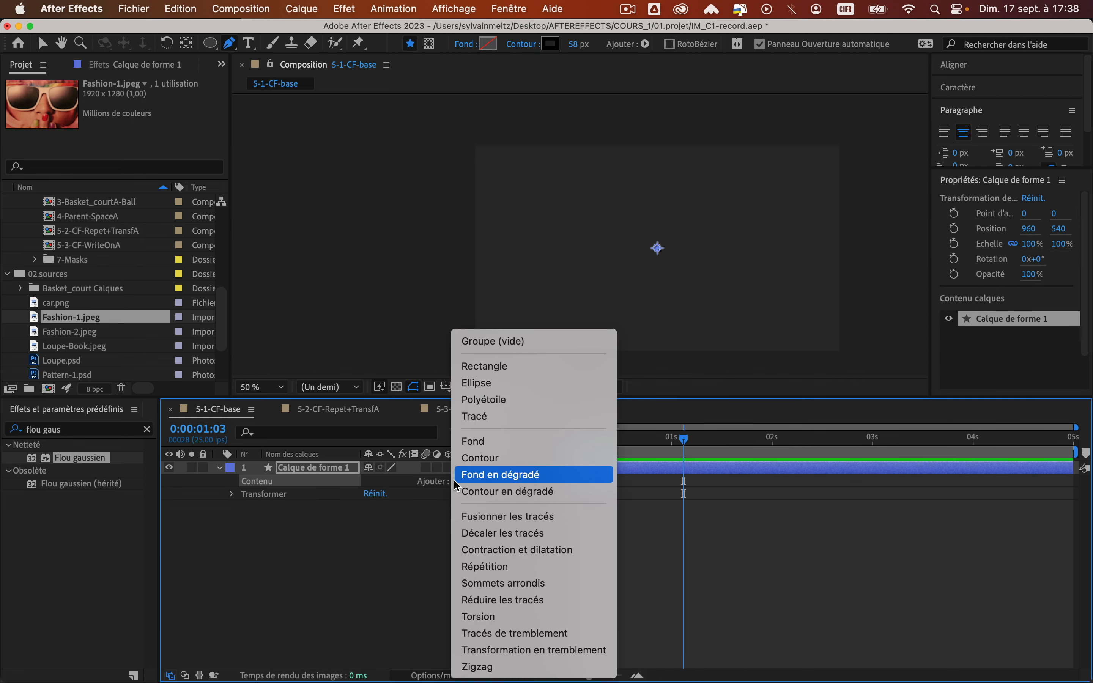
pyautogui.click(484, 342)
# Step: Add a Tracé and a Contour to Groupe 1, and select the path property of Tracé 1
pyautogui.click(456, 481)
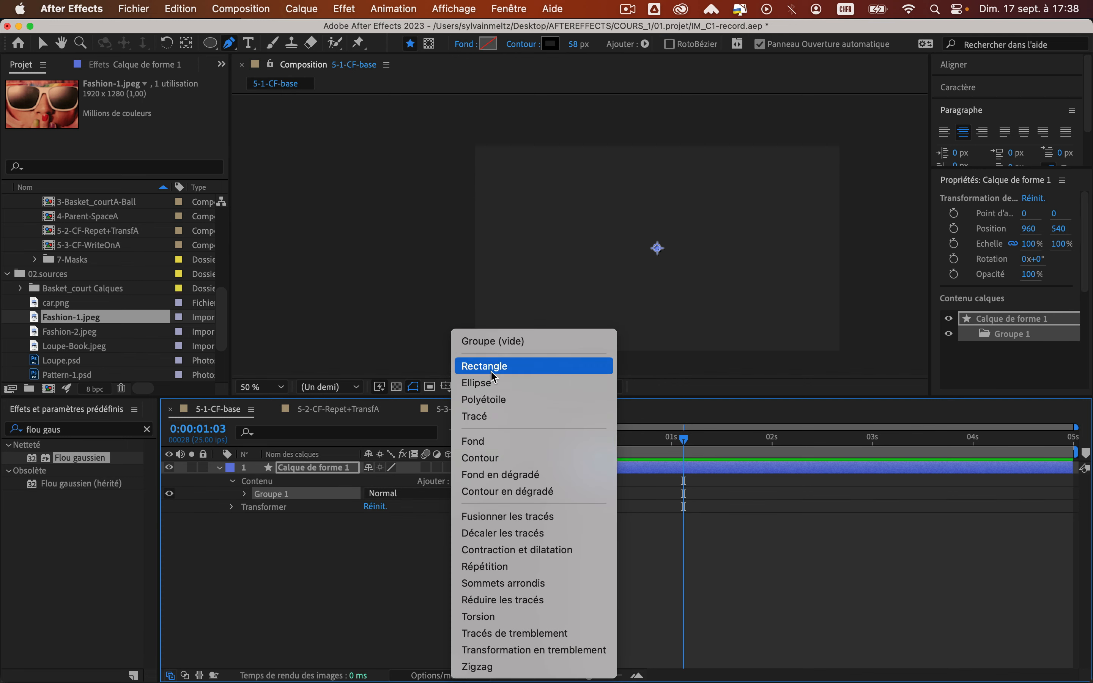
pyautogui.click(480, 417)
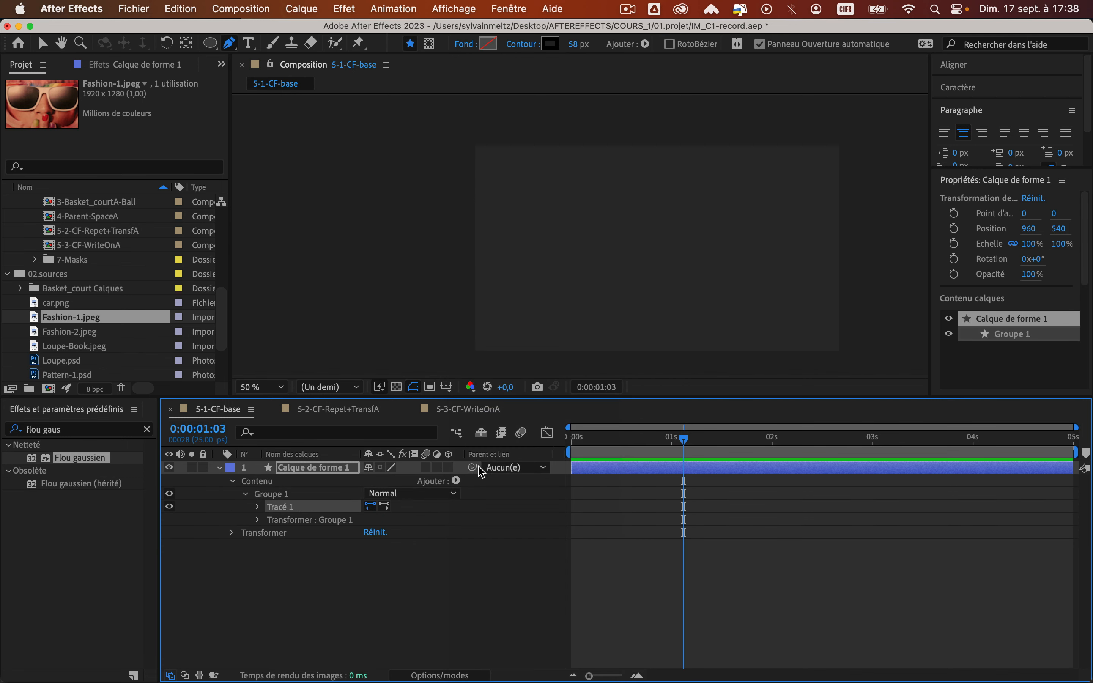
pyautogui.click(457, 481)
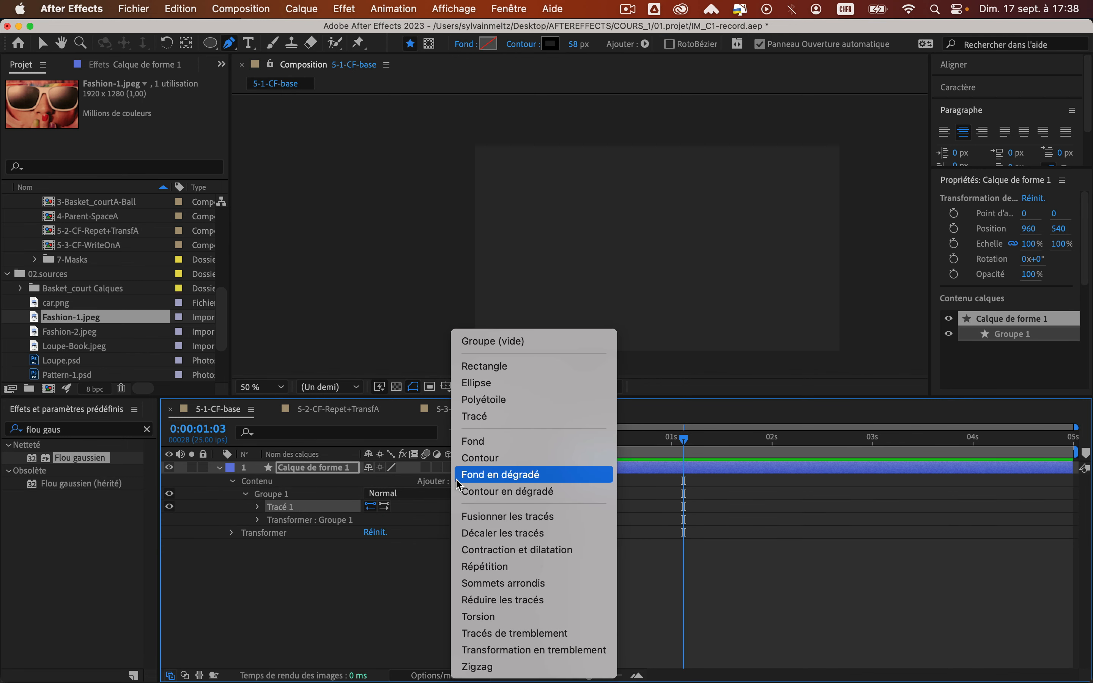
pyautogui.click(478, 454)
pyautogui.click(280, 507)
pyautogui.click(258, 507)
pyautogui.click(322, 524)
# Step: Switch to Illustrator and copy the handwritten Writing path from writing.ai with all its anchor points selected
pyautogui.press('super+Tab')
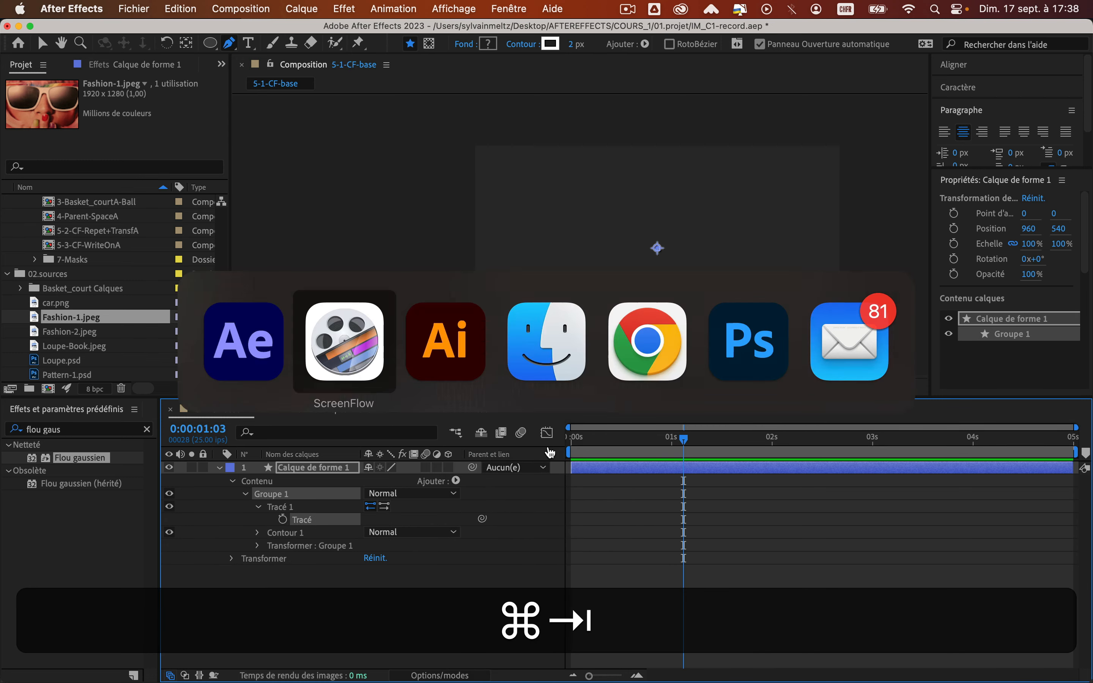
pyautogui.click(445, 353)
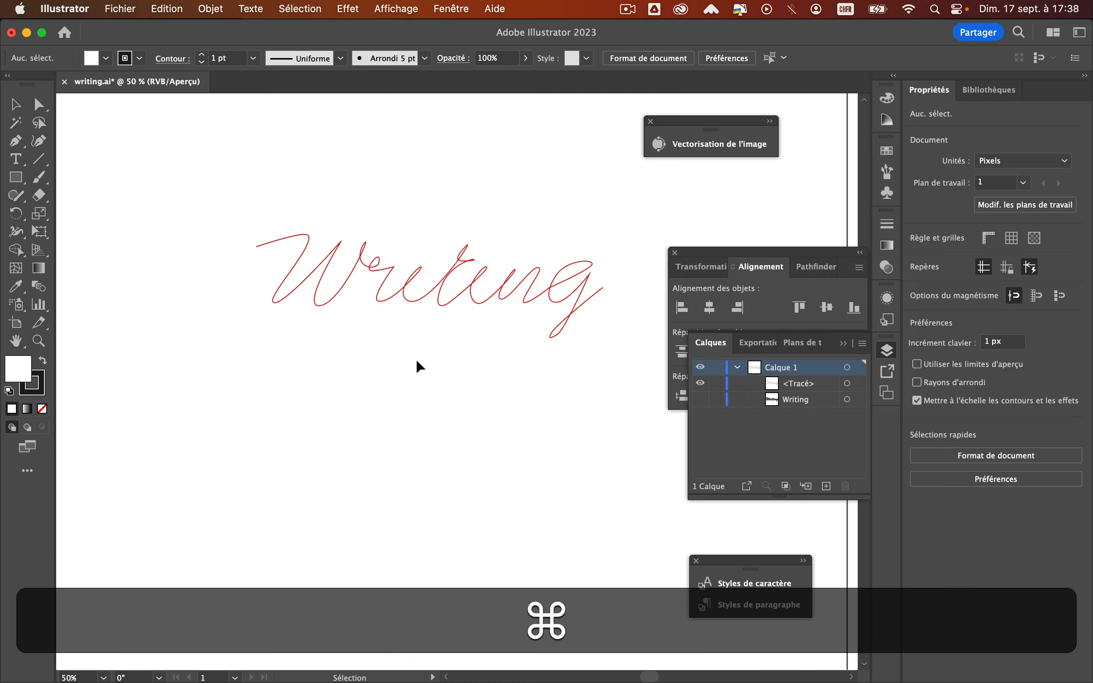
pyautogui.moveTo(255, 215); pyautogui.dragTo(619, 368)
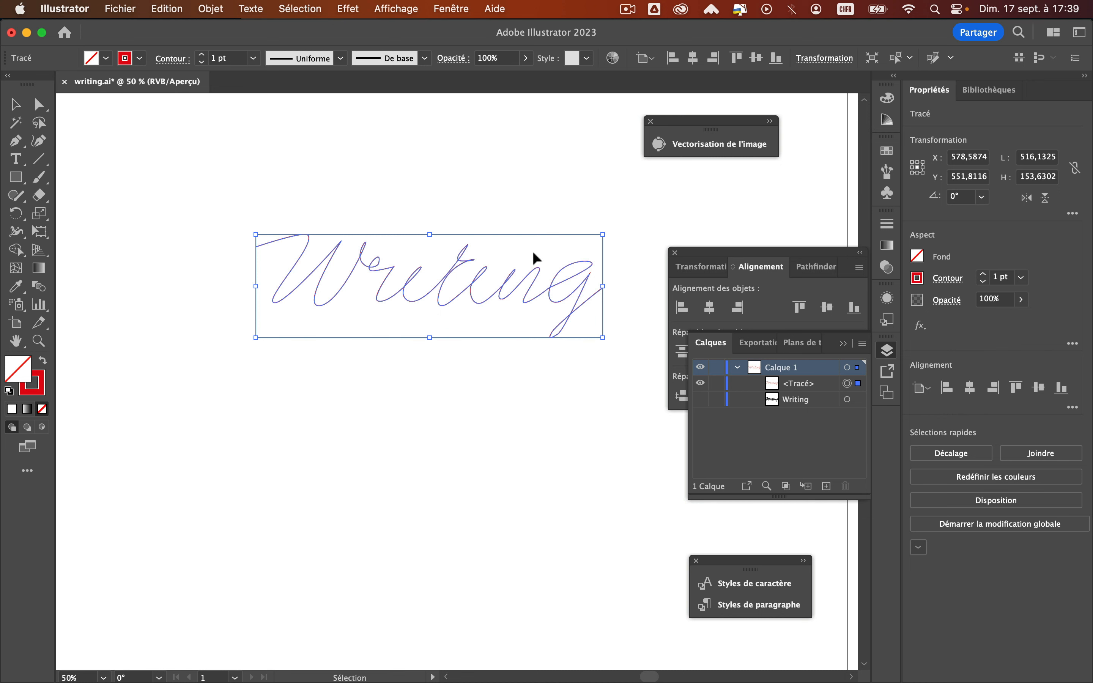
pyautogui.click(216, 203)
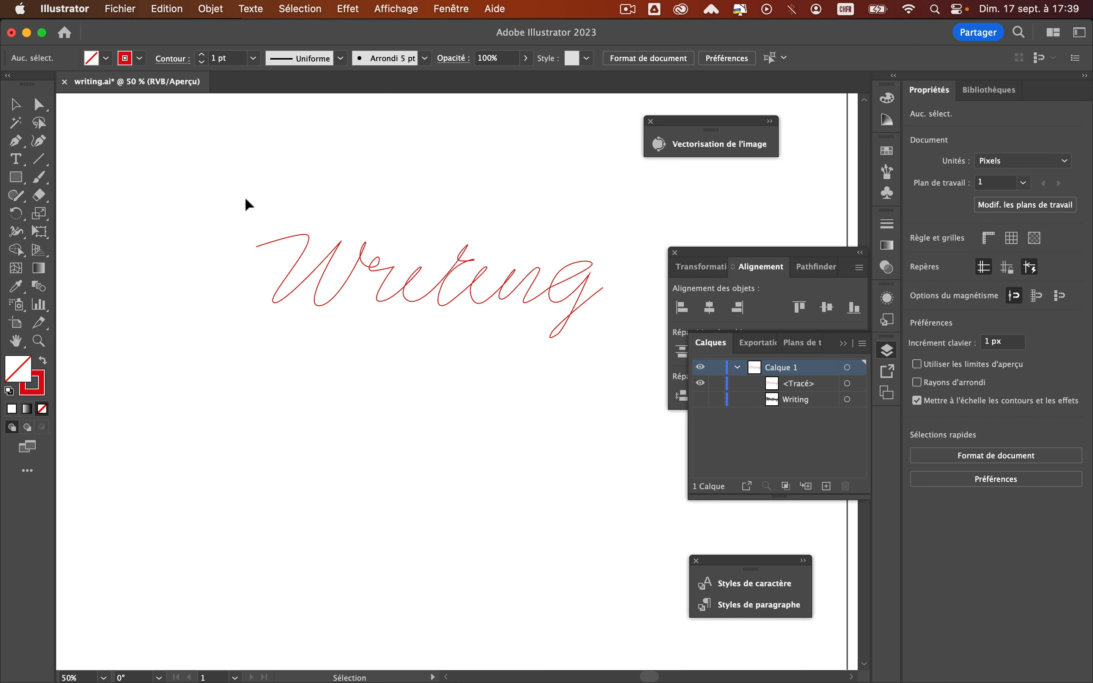
pyautogui.moveTo(255, 213); pyautogui.dragTo(642, 366)
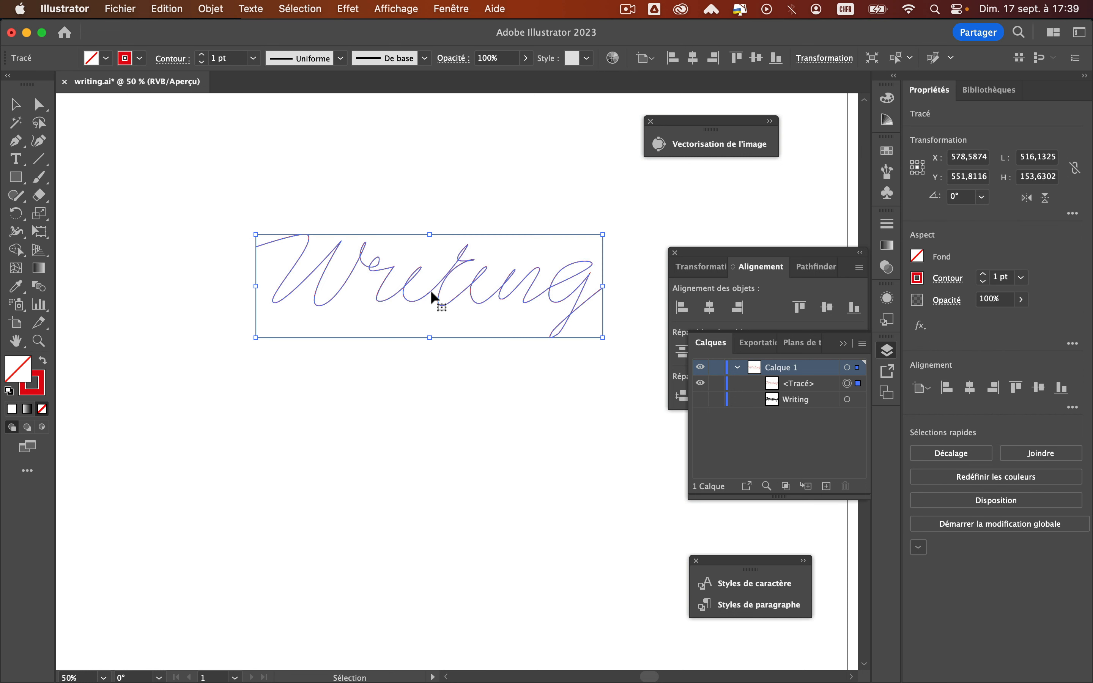
pyautogui.press('super')
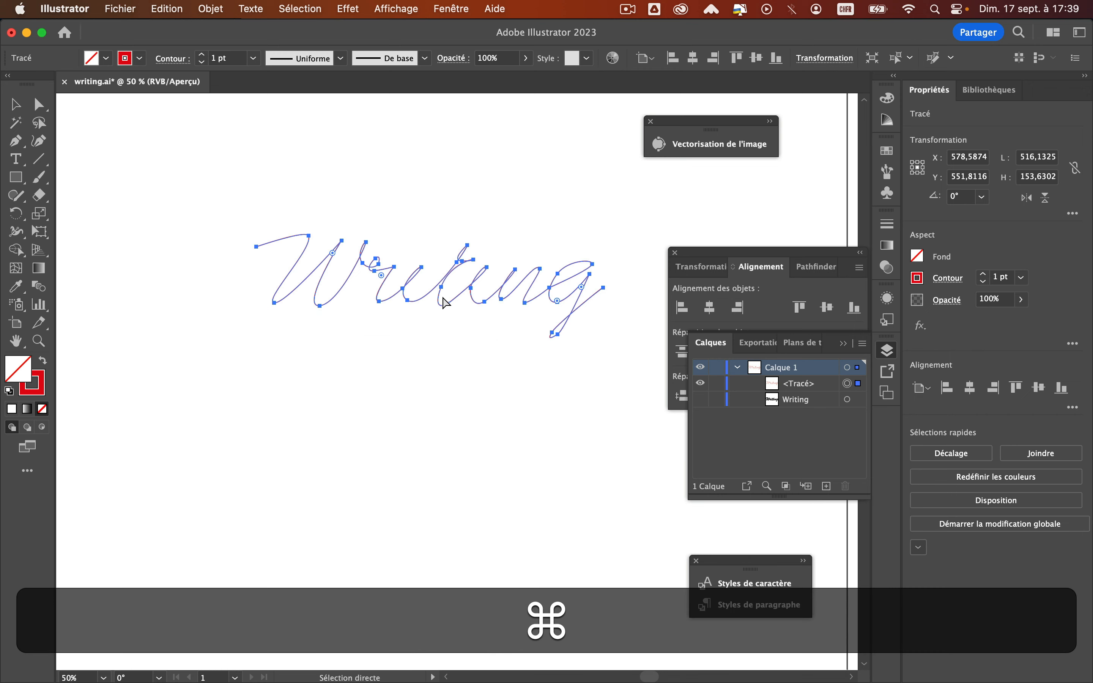
pyautogui.press('super+c')
# Step: Return to After Effects and paste the copied path into Tracé 1's path property at 0:00:00:00
pyautogui.press('super+Tab')
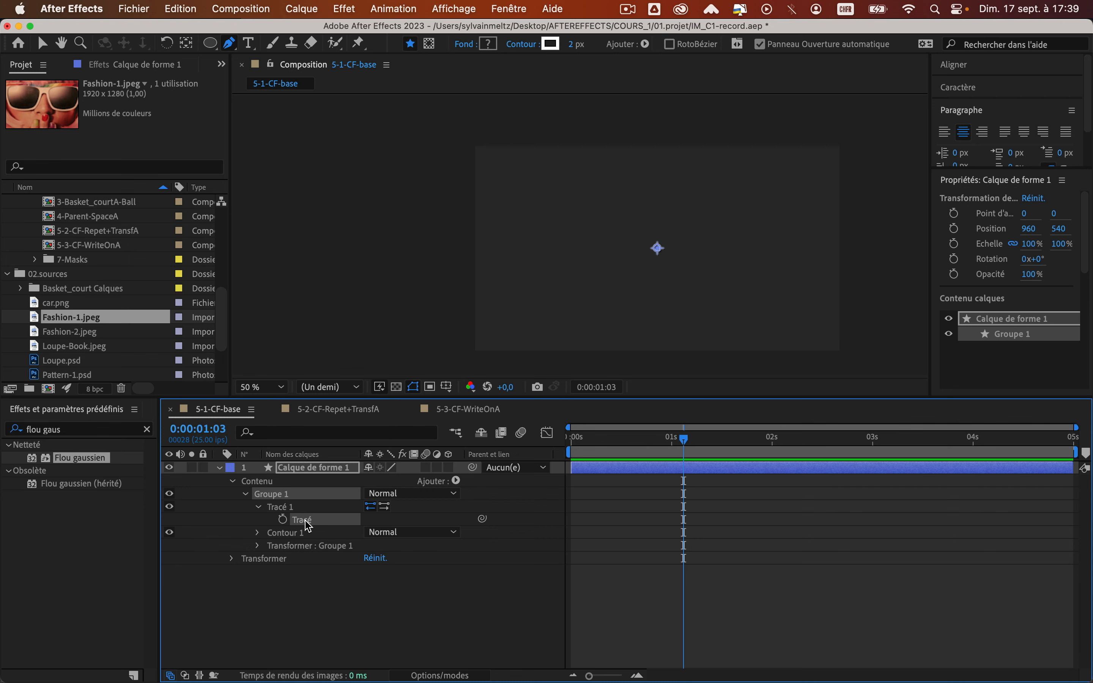
pyautogui.click(576, 445)
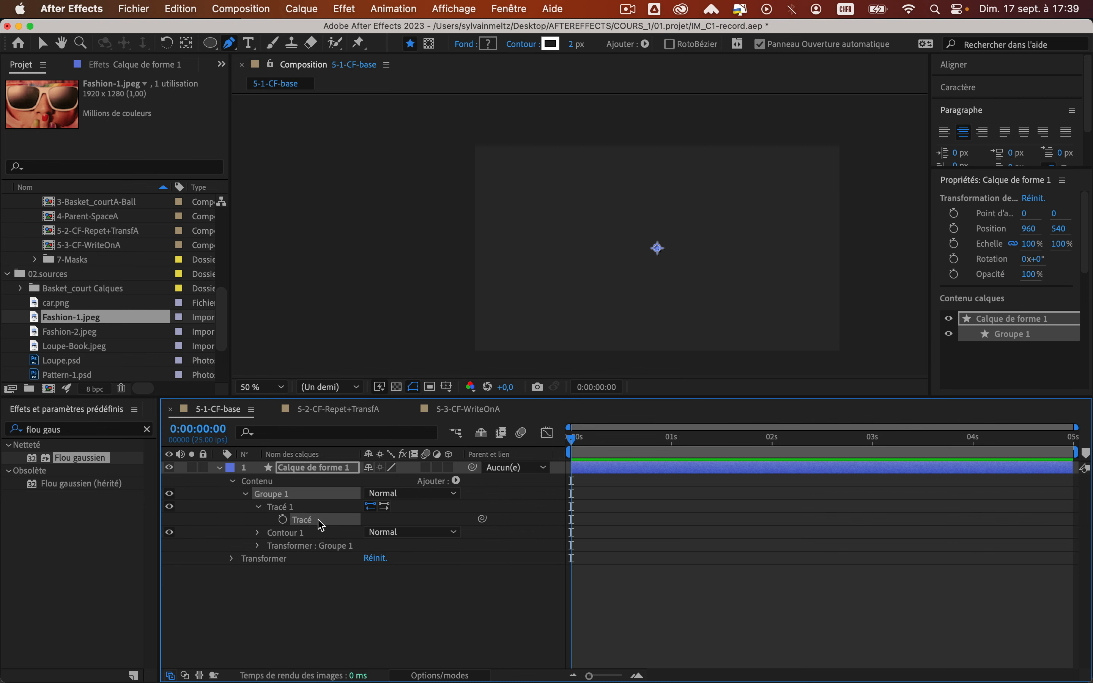
pyautogui.press('cmd+v')
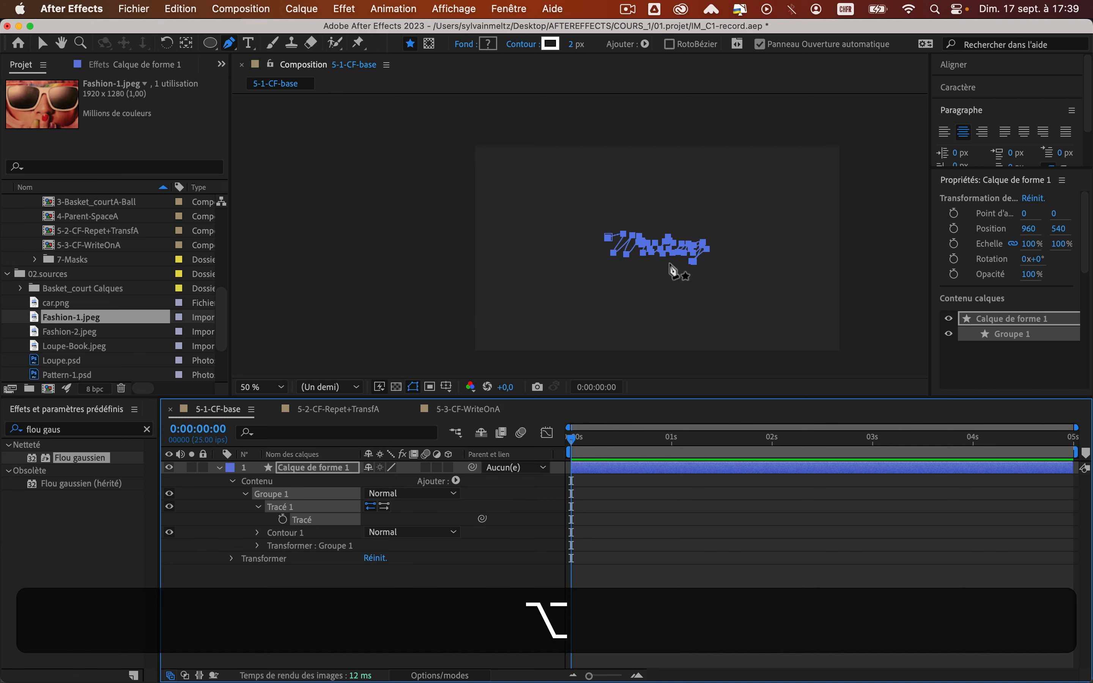
# Step: Enlarge the pasted Writing path proportionally about its centre to span about 70% of the composition's width
pyautogui.hotkey('alt', 'v')
pyautogui.scroll(3, 679, 264)
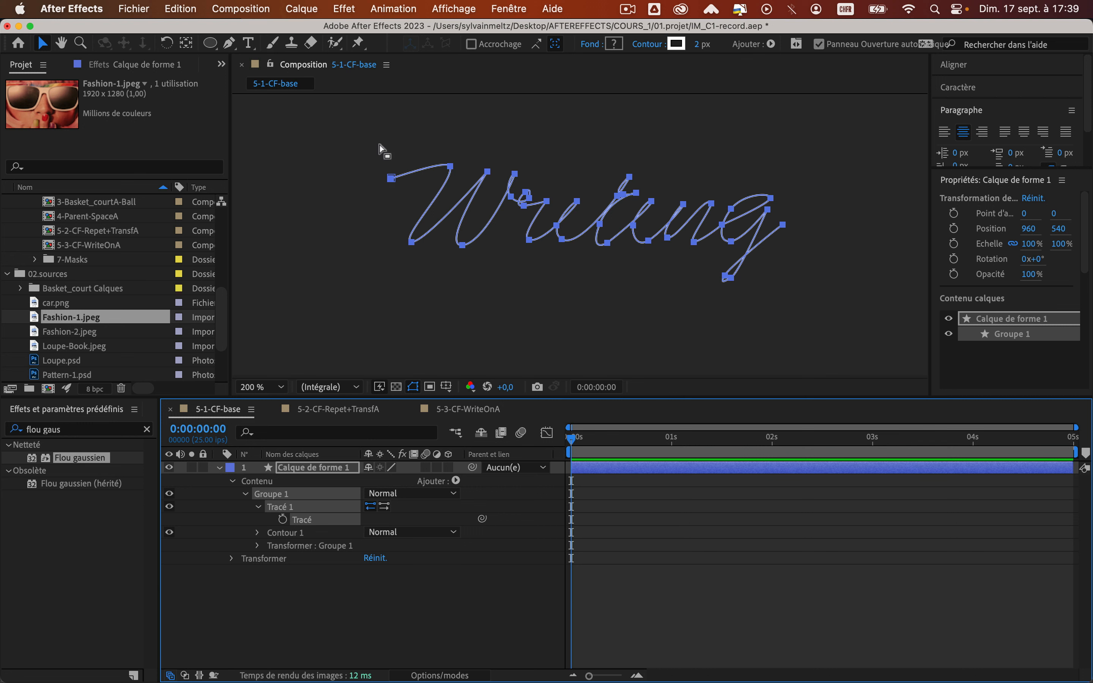
pyautogui.scroll(-2, 541, 239)
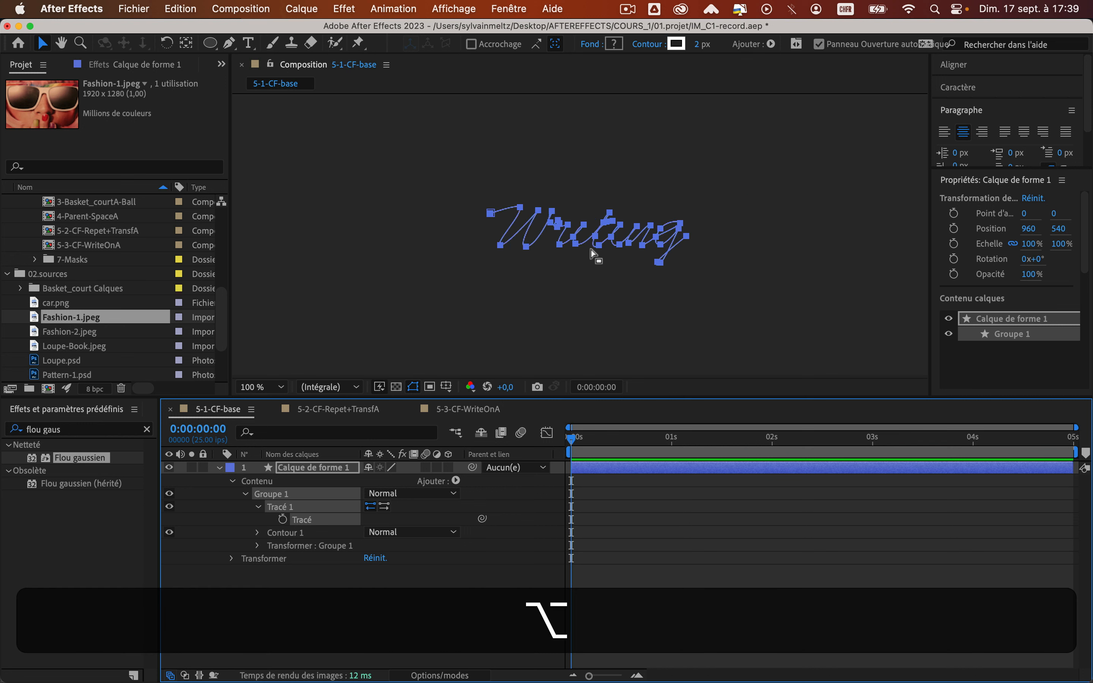
pyautogui.click(533, 234)
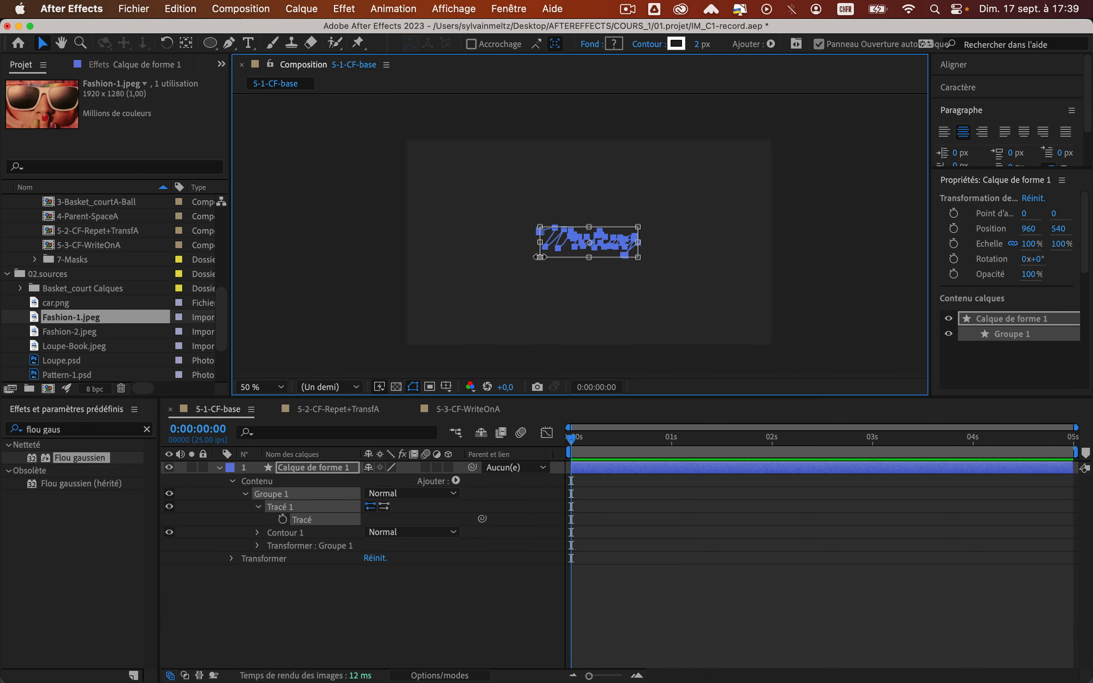
pyautogui.moveTo(538, 259); pyautogui.dragTo(460, 324)
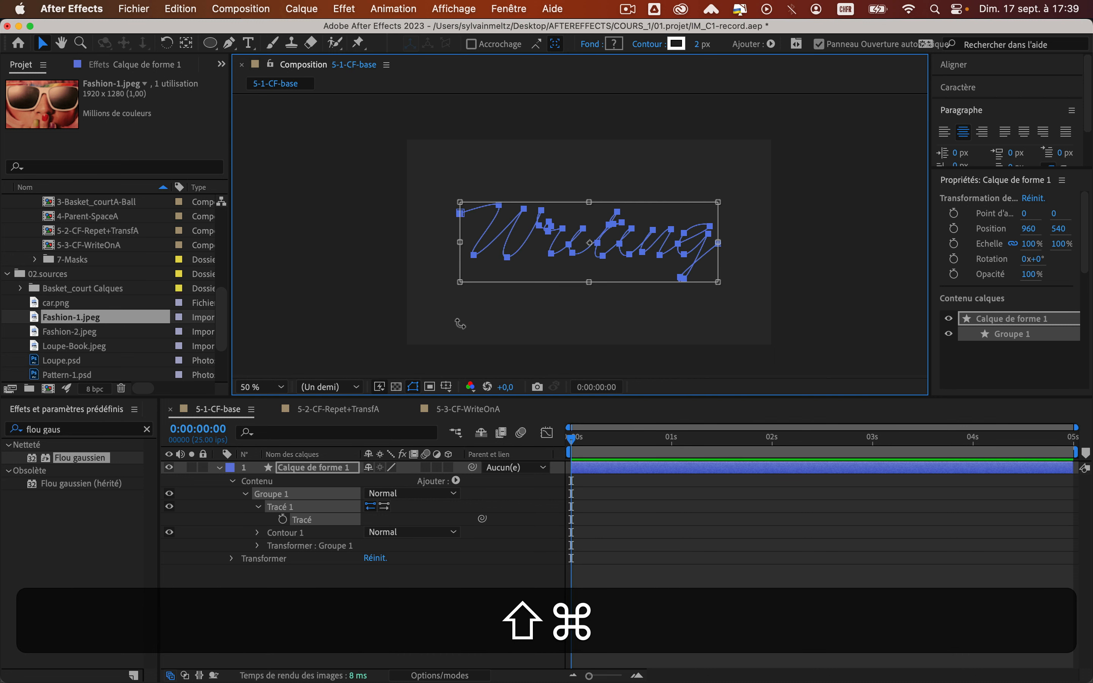
# Step: Delete the shape layer holding the Writing path from 5-1-CF-base
pyautogui.click(333, 610)
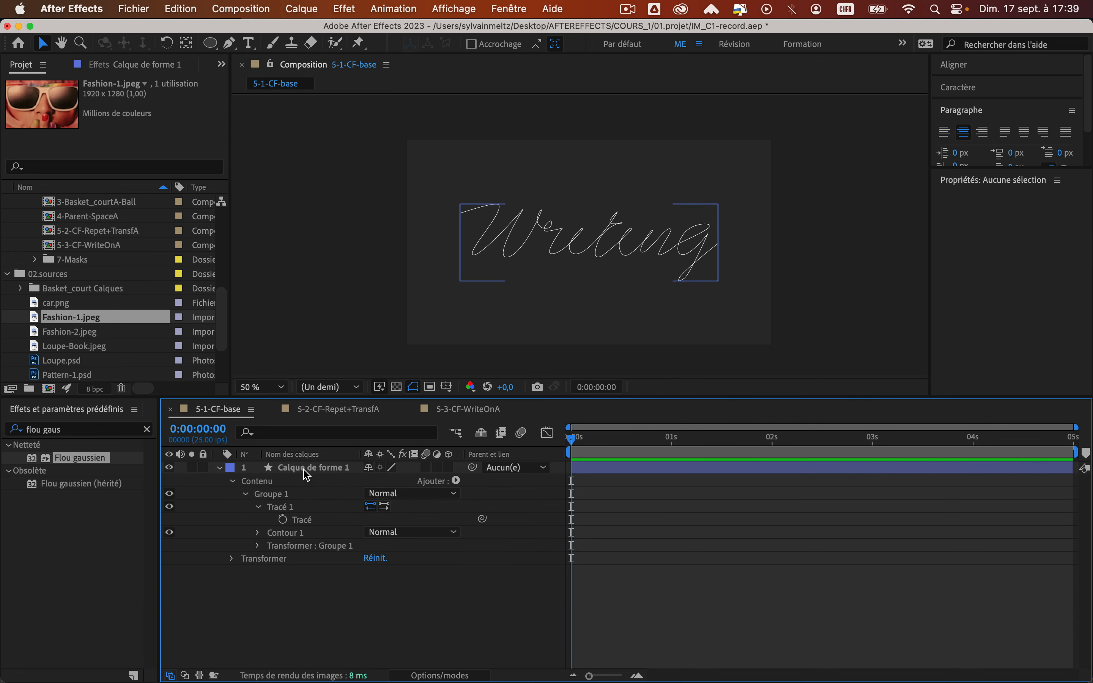
pyautogui.click(307, 469)
pyautogui.press('BackSpace')
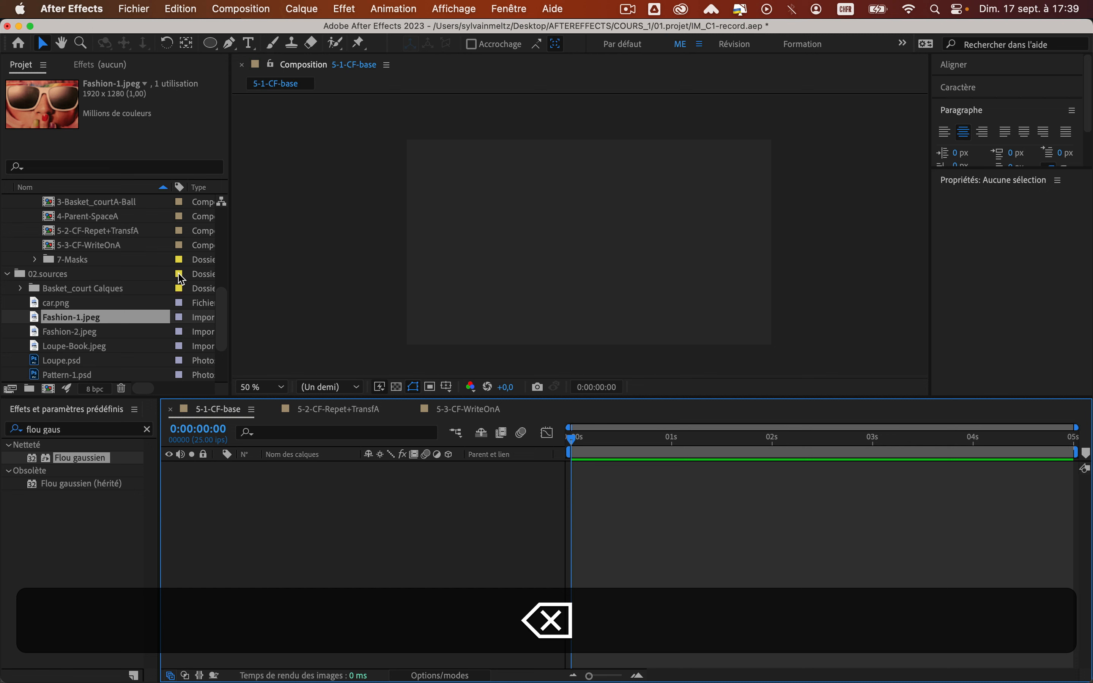
# Step: Open the 5-3-CF-WriteOn composition from the 1-Base folder and select its WRITING-Vert layer
pyautogui.scroll(10, 181, 280)
pyautogui.click(49, 216)
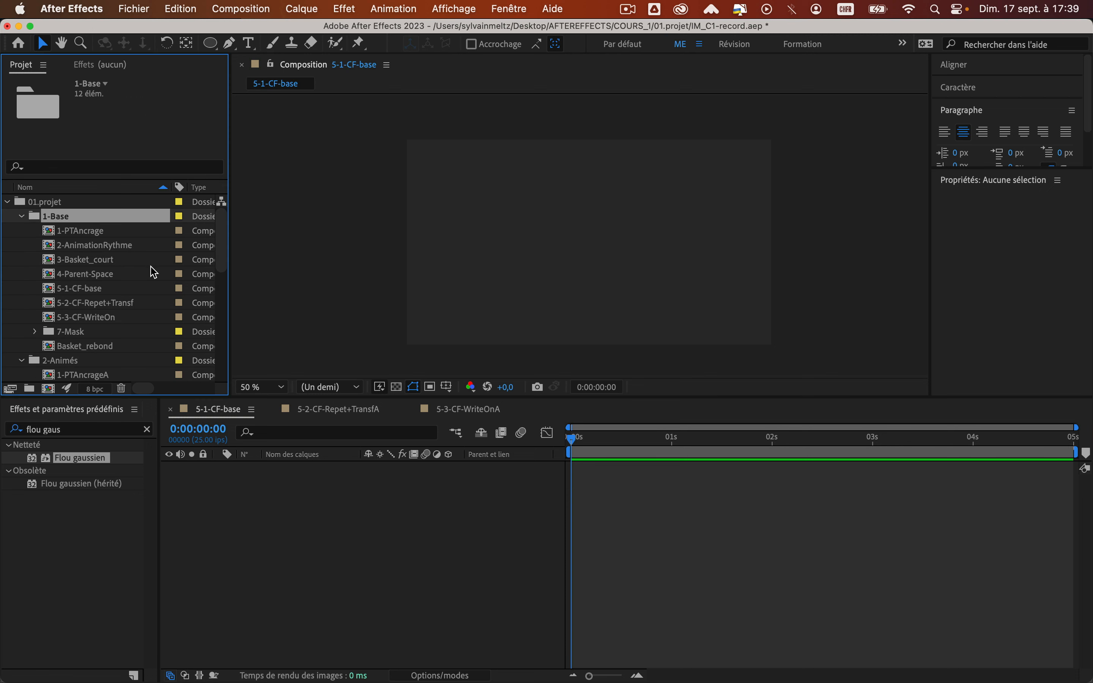
pyautogui.click(105, 320)
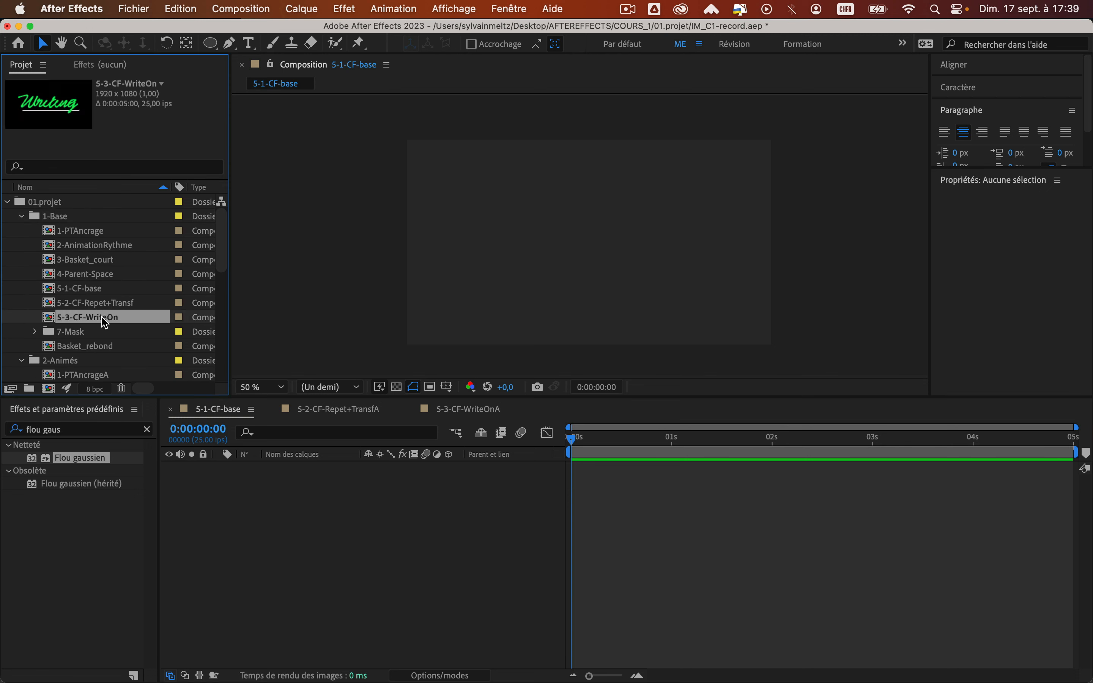
pyautogui.doubleClick(85, 322)
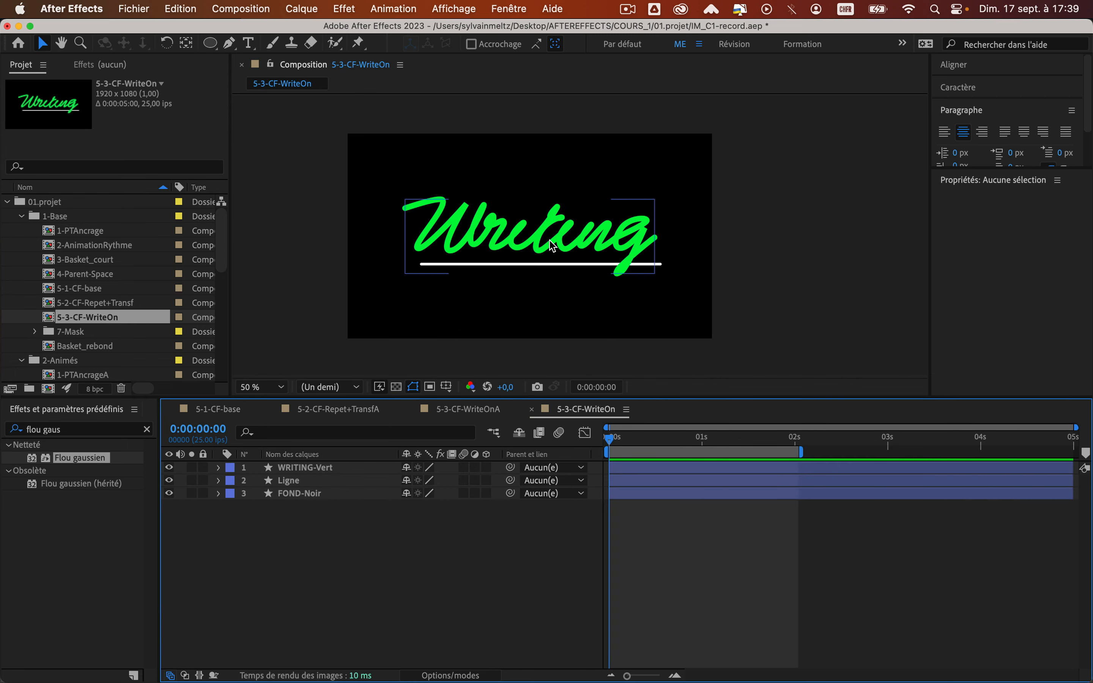
pyautogui.click(544, 244)
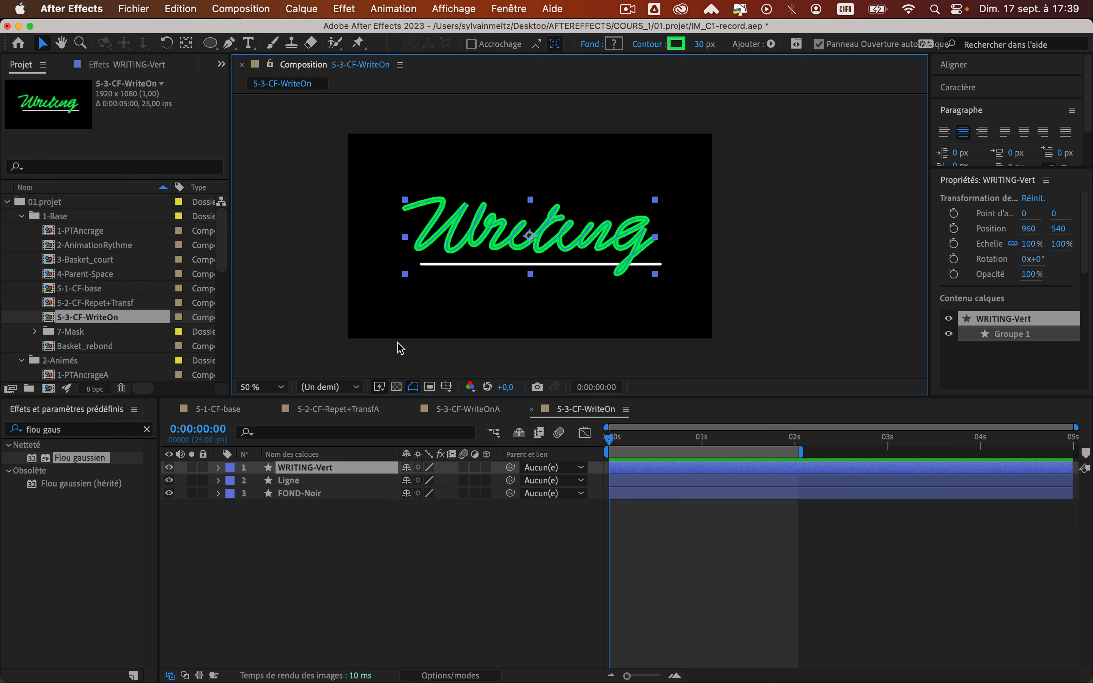
pyautogui.doubleClick(93, 318)
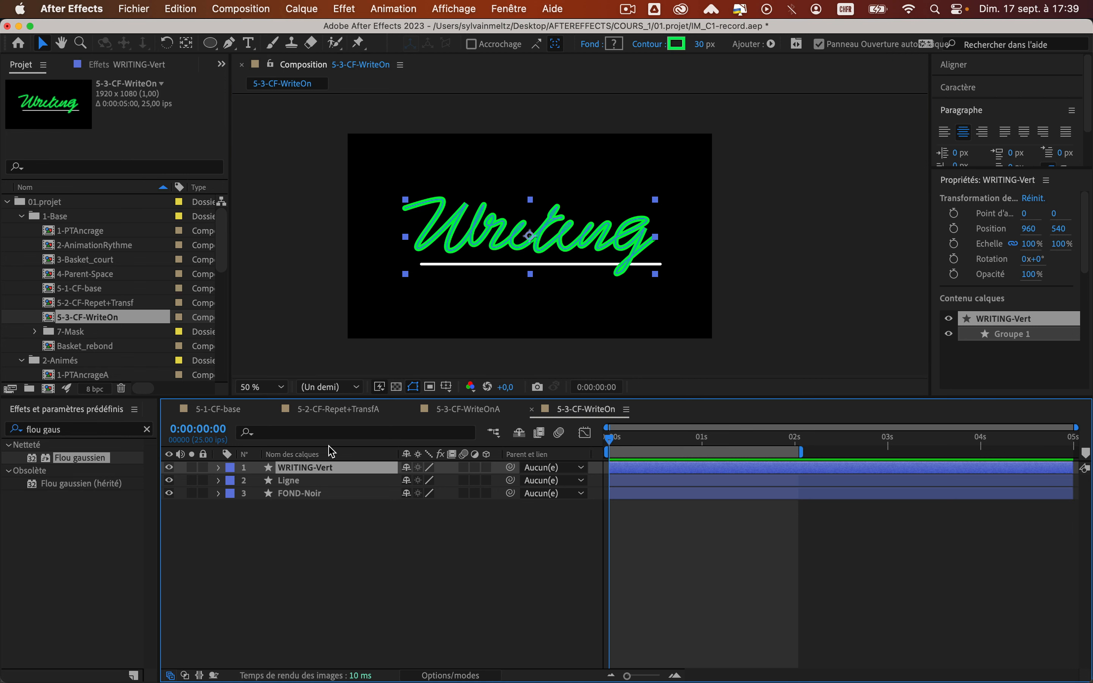
# Step: Set WRITING-Vert's Contour 1 Biseau taper to a 52% Longueur de début and a 39% Longueur de fin
pyautogui.click(218, 467)
pyautogui.click(277, 483)
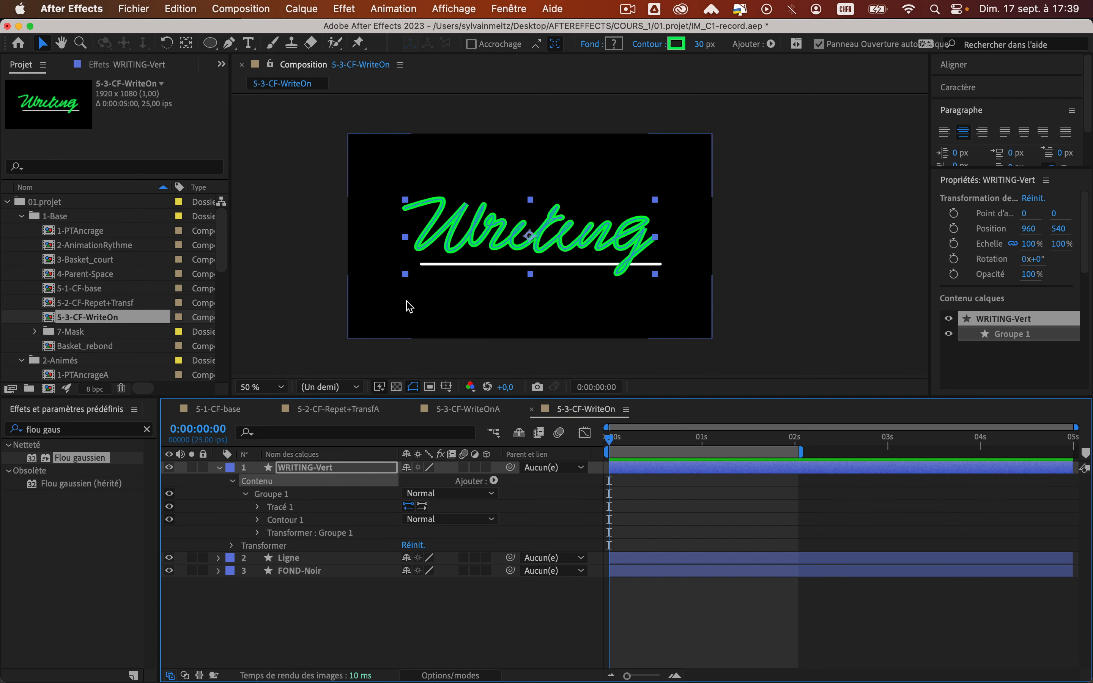
pyautogui.scroll(2, 458, 221)
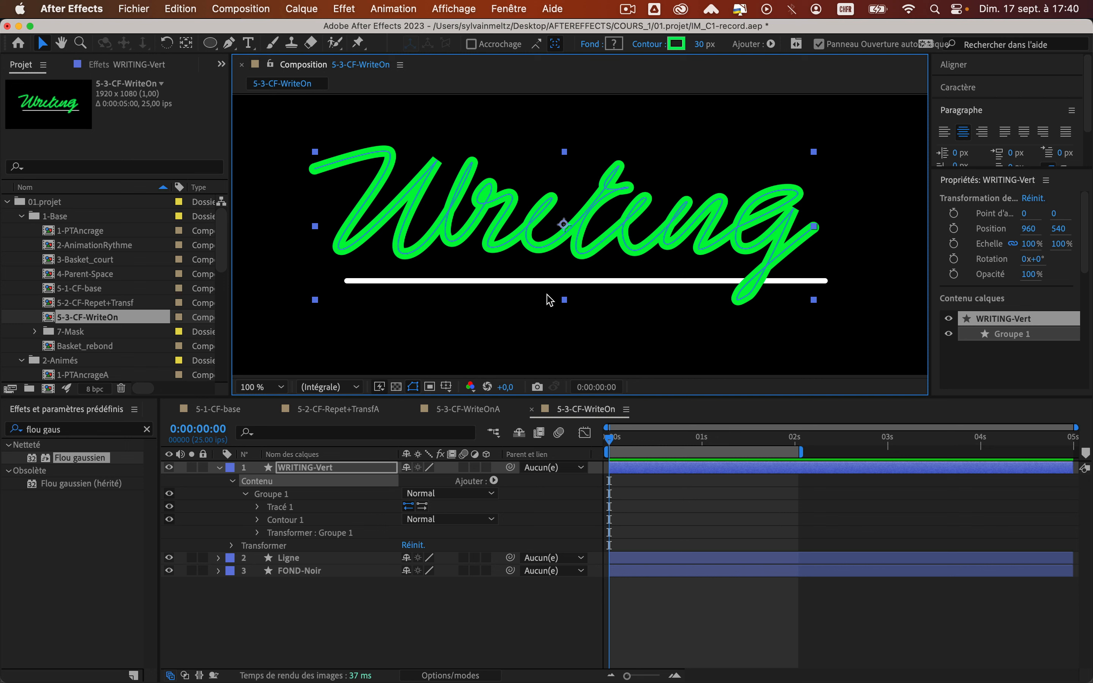
pyautogui.click(280, 519)
pyautogui.click(258, 520)
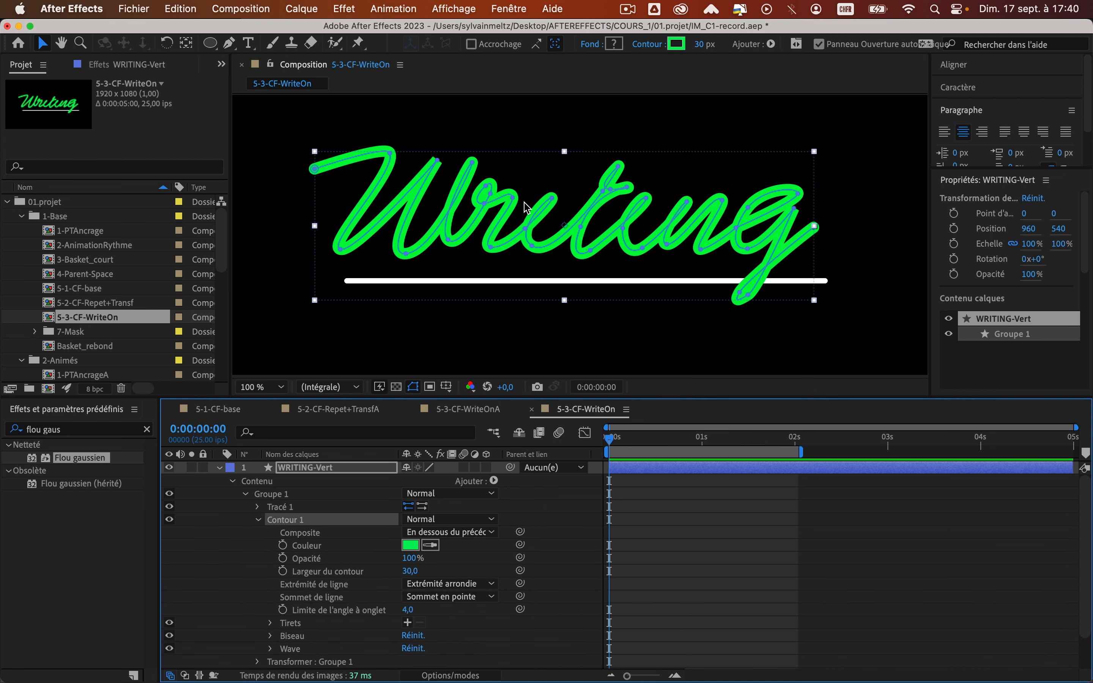
pyautogui.scroll(-3, 298, 629)
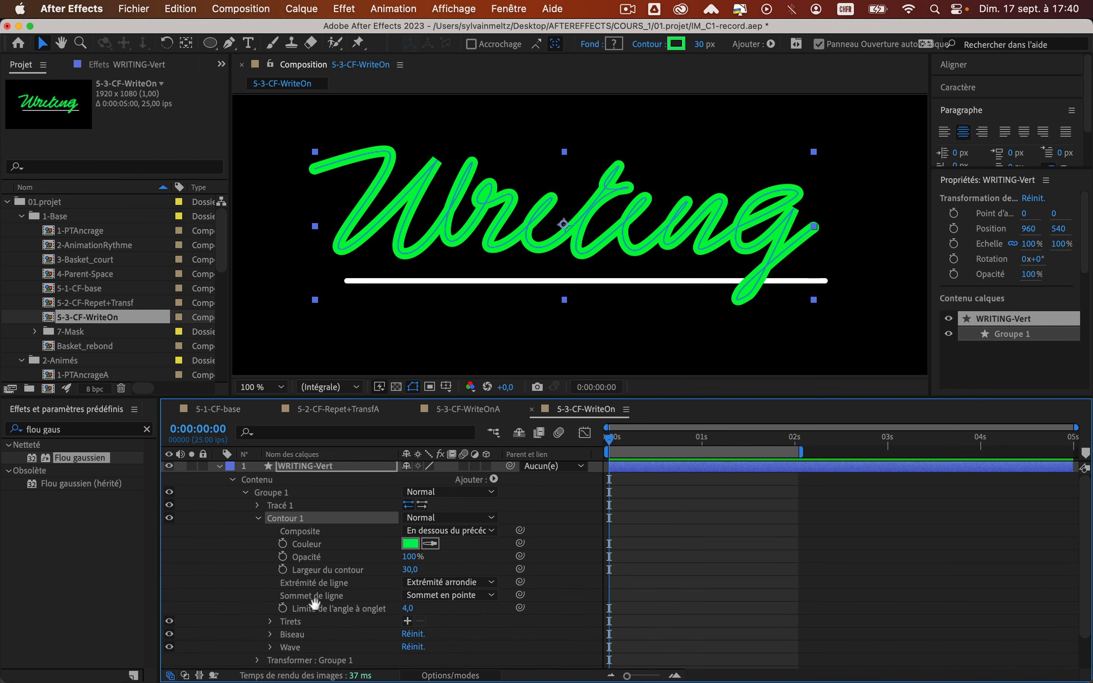
pyautogui.click(283, 598)
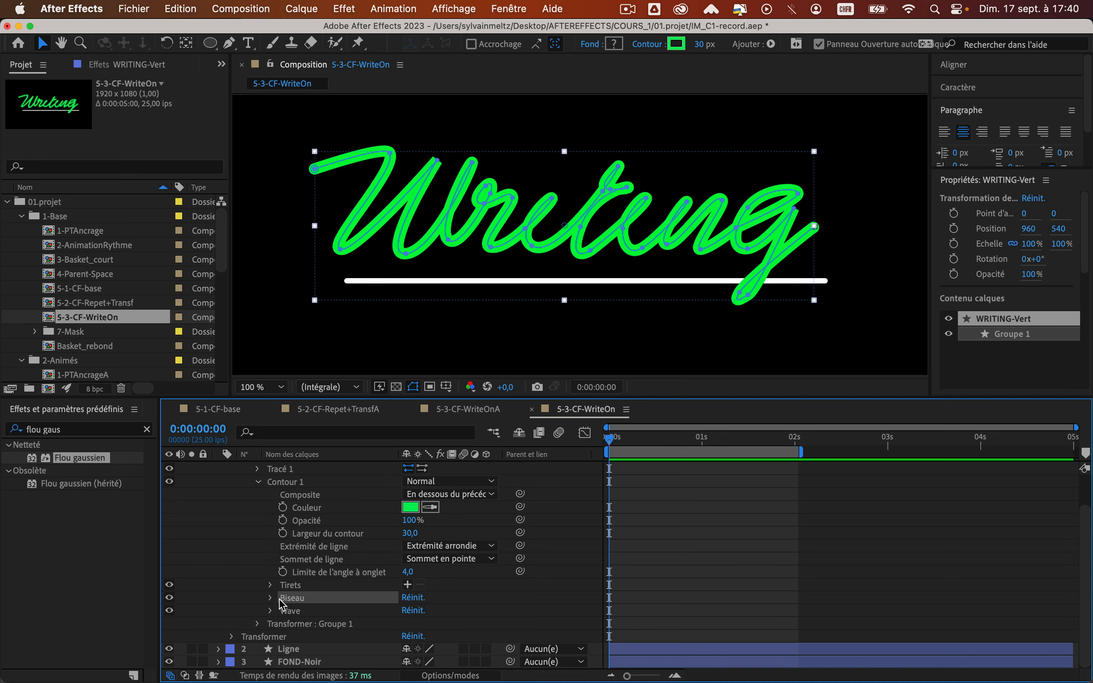
pyautogui.click(269, 598)
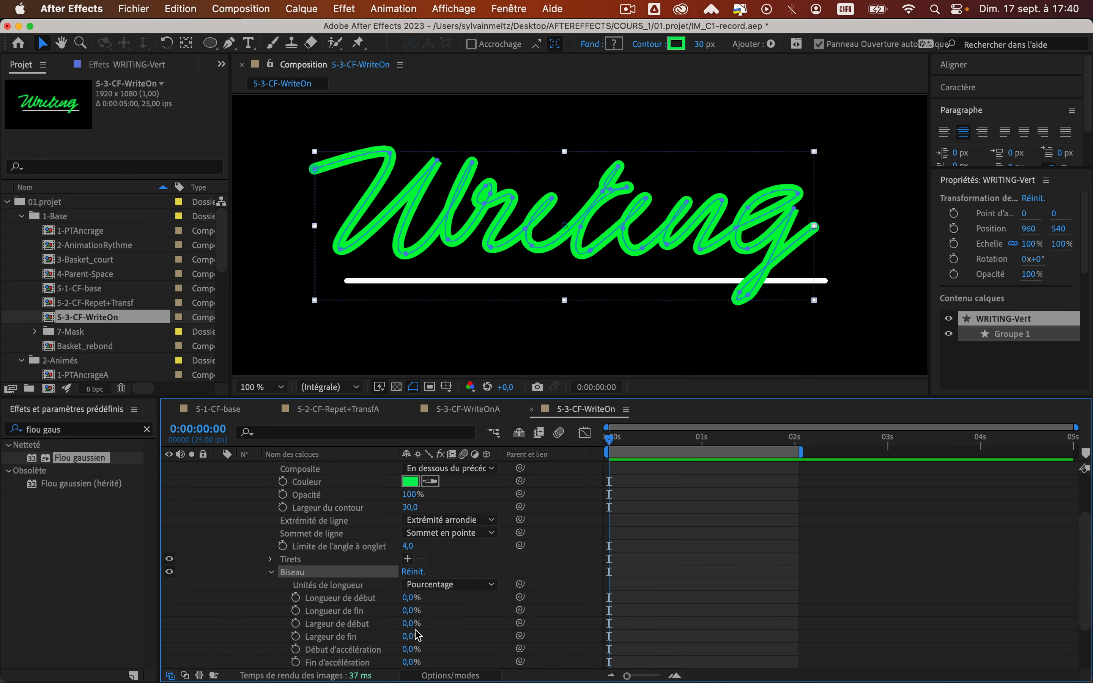
pyautogui.moveTo(409, 598)
pyautogui.mouseDown()
pyautogui.moveTo(449, 598)
pyautogui.moveTo(393, 611)
pyautogui.mouseUp()
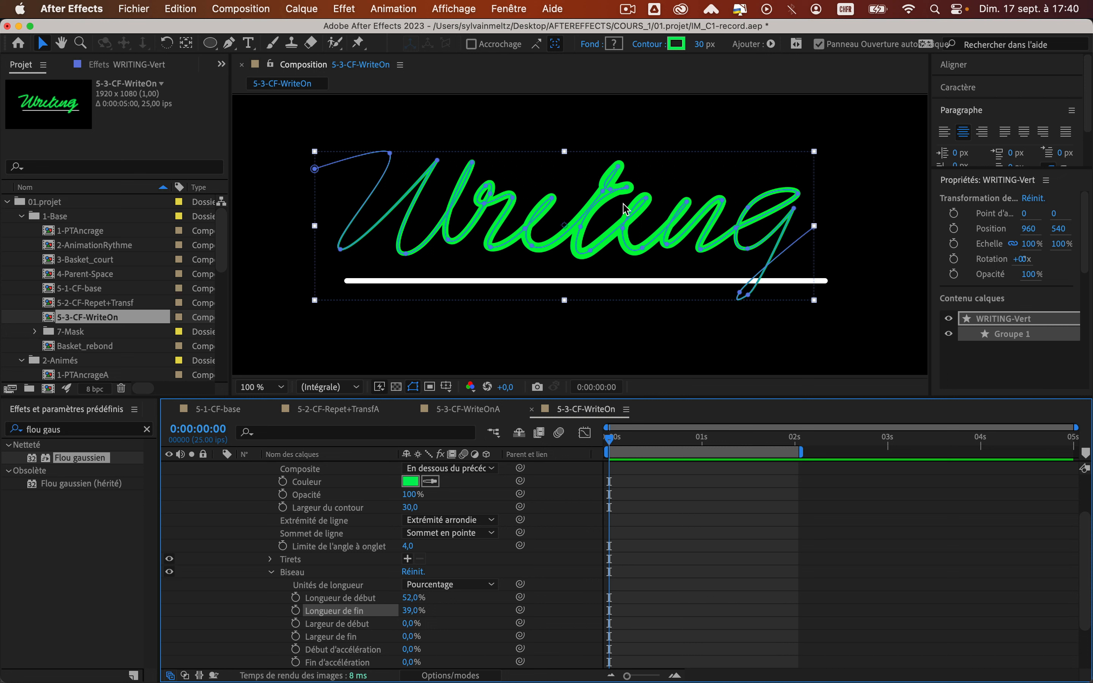
pyautogui.click(486, 492)
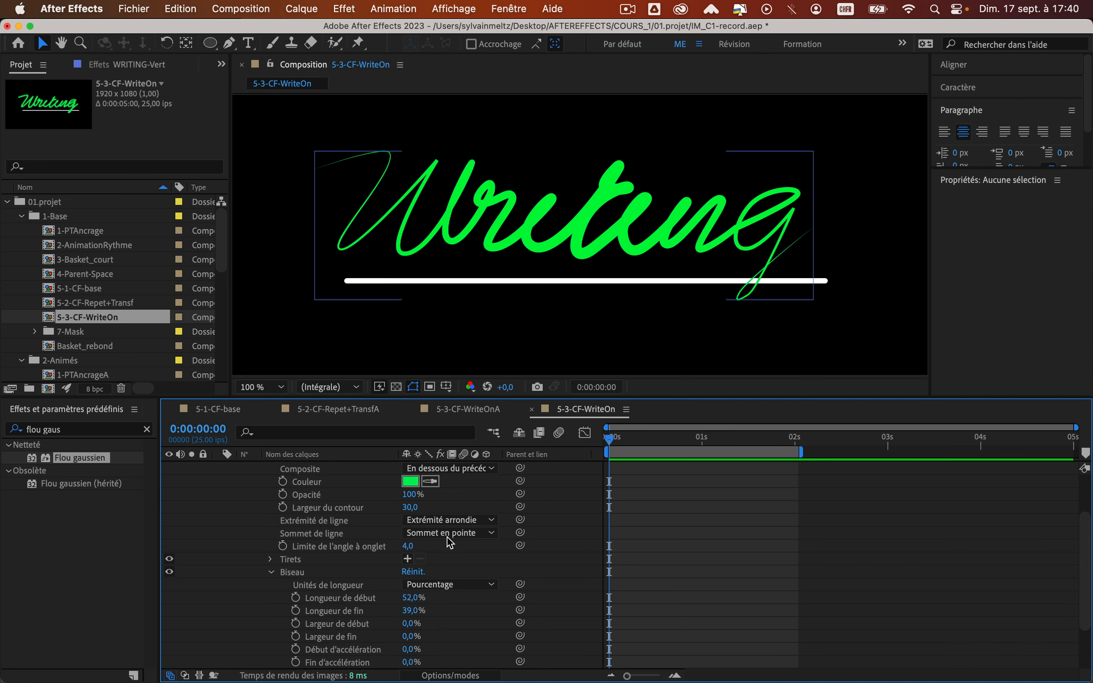
# Step: Disable the Biseau taper temporarily to compare the Extrémité de ligne options, then re-enable it with the rounded cap kept
pyautogui.click(170, 572)
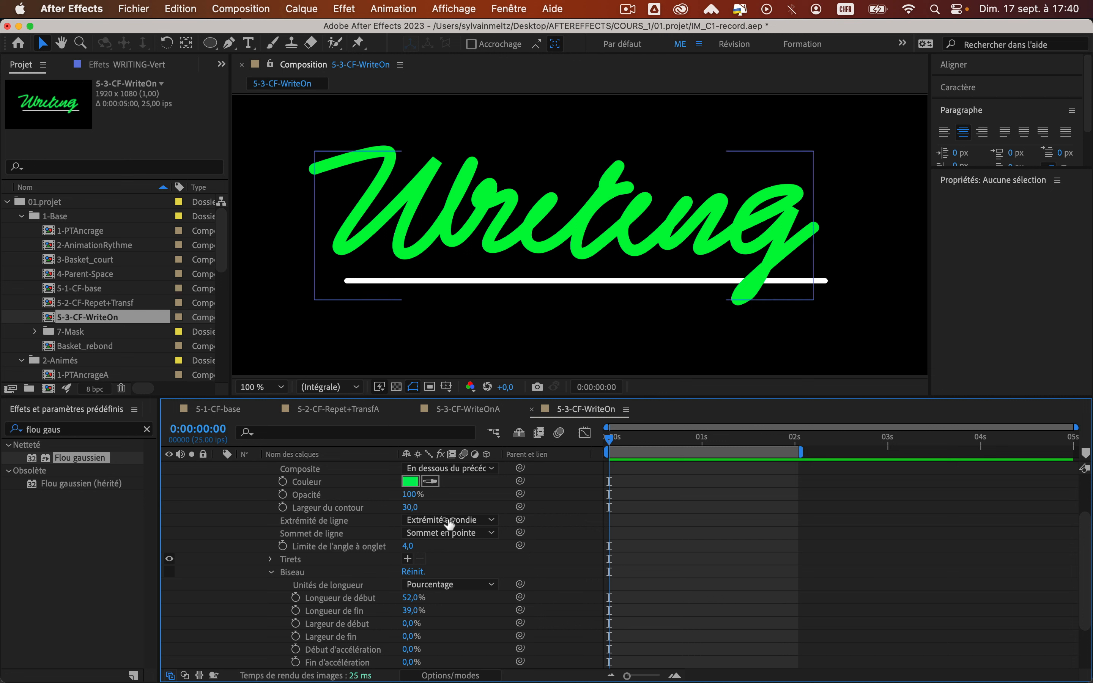
pyautogui.click(302, 524)
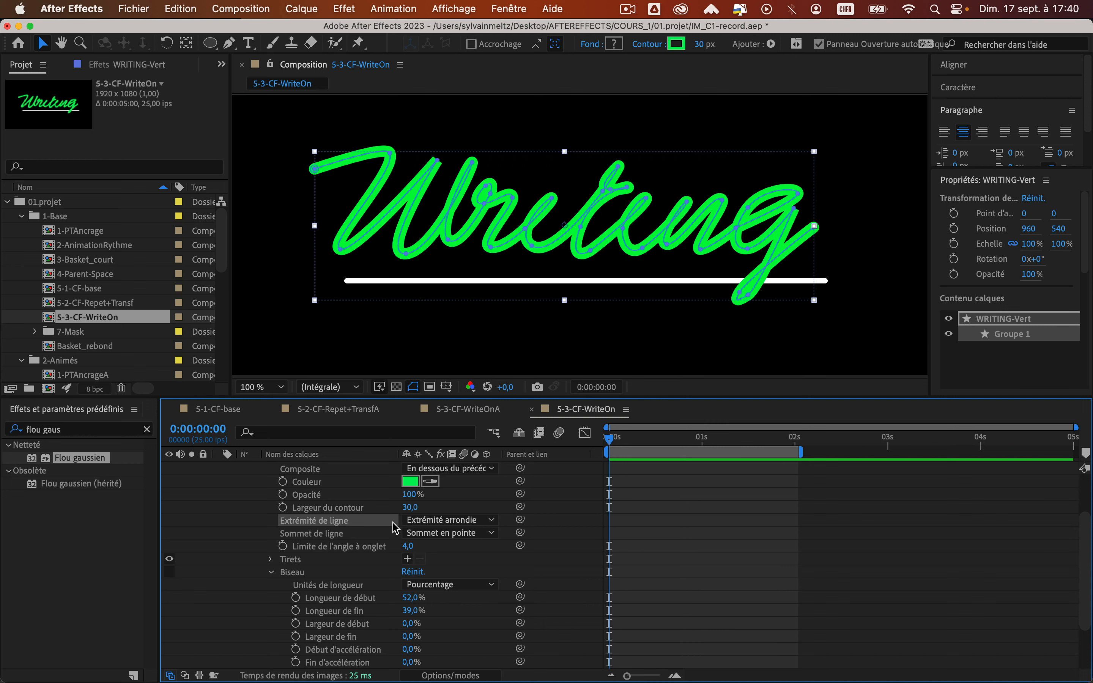
pyautogui.click(432, 523)
pyautogui.click(445, 537)
pyautogui.click(446, 522)
pyautogui.click(452, 555)
pyautogui.press('F2')
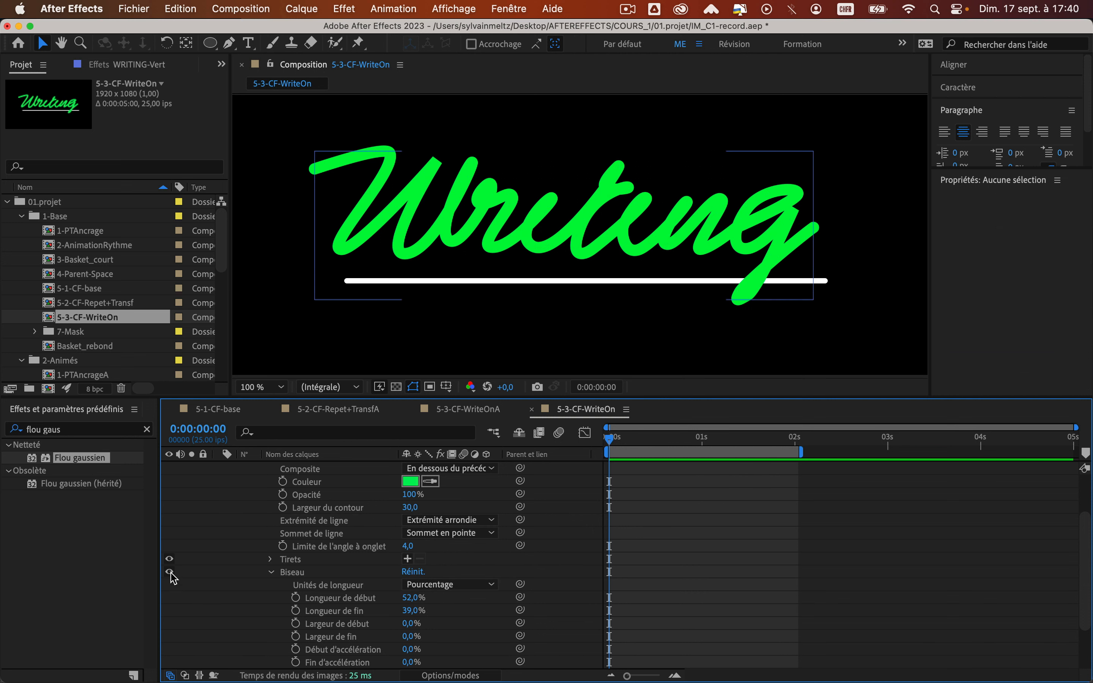
pyautogui.click(169, 572)
pyautogui.click(272, 573)
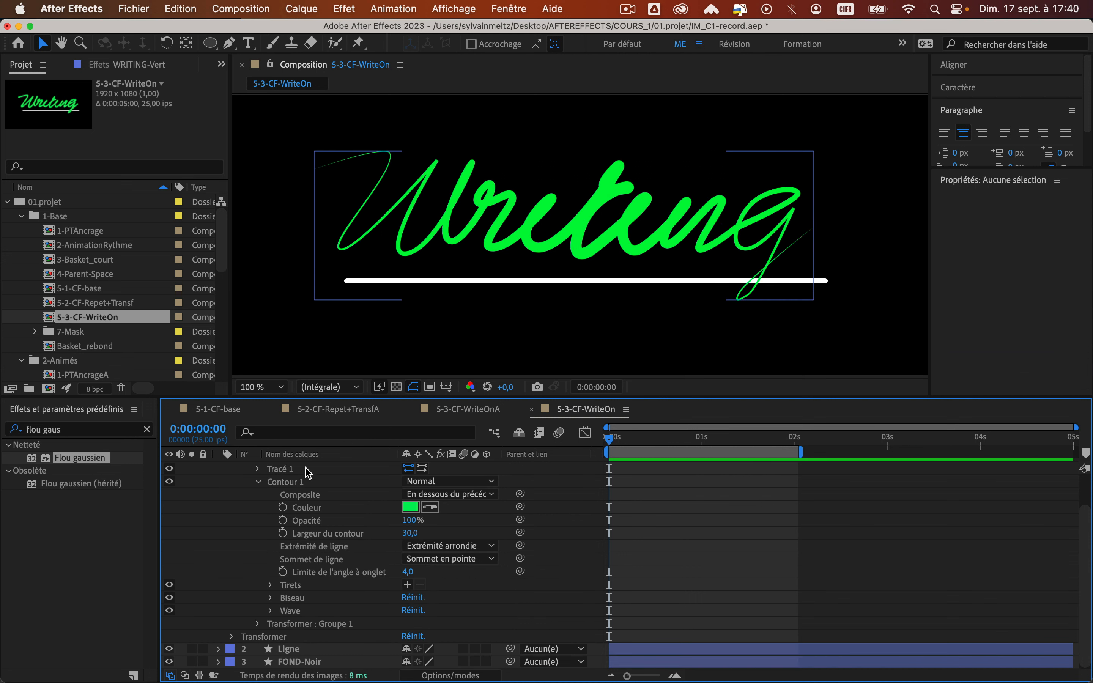
pyautogui.click(259, 482)
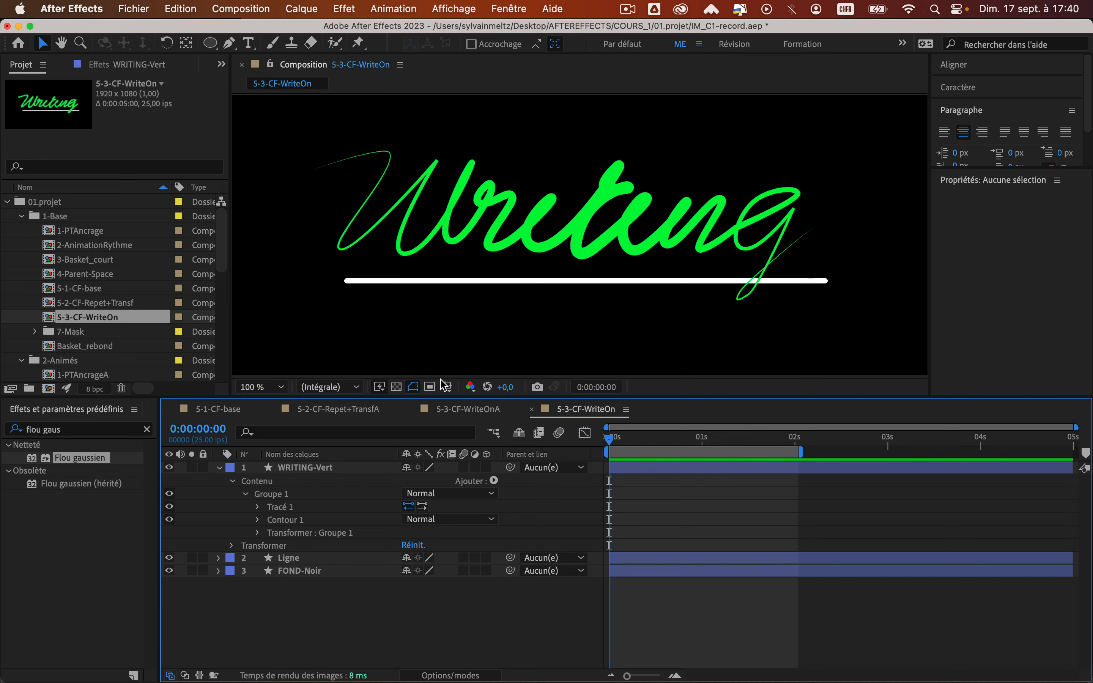
# Step: Add a Réduire les tracés operator to WRITING-Vert's Contenu and try out its Fin value
pyautogui.click(271, 481)
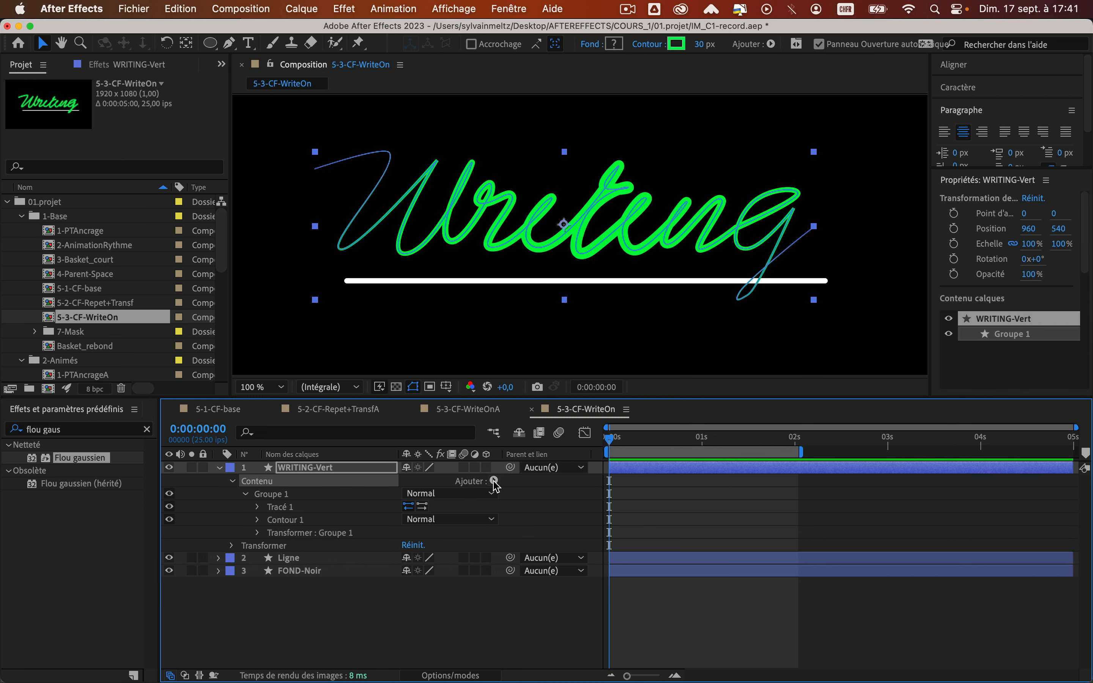
pyautogui.click(494, 481)
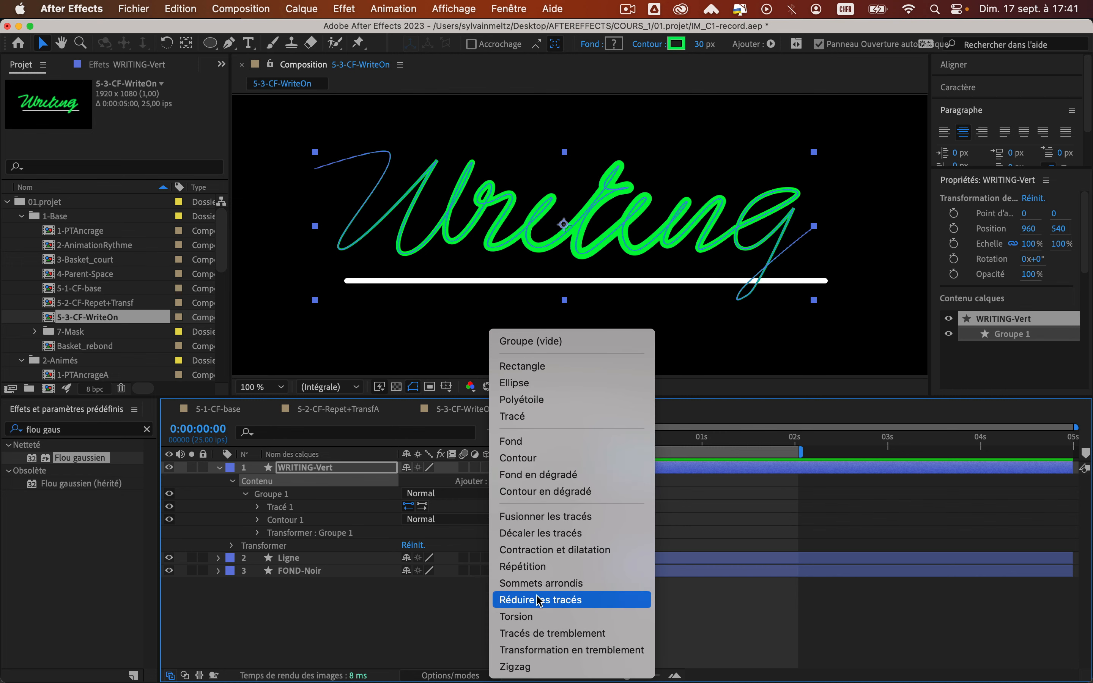
pyautogui.click(546, 601)
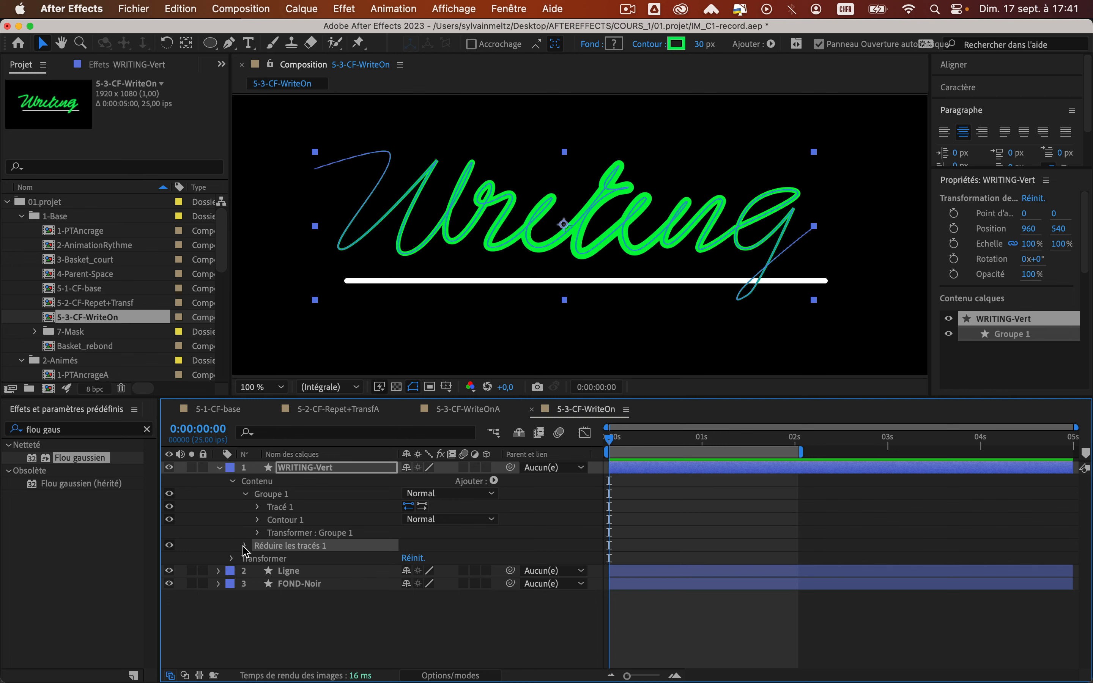
pyautogui.click(245, 546)
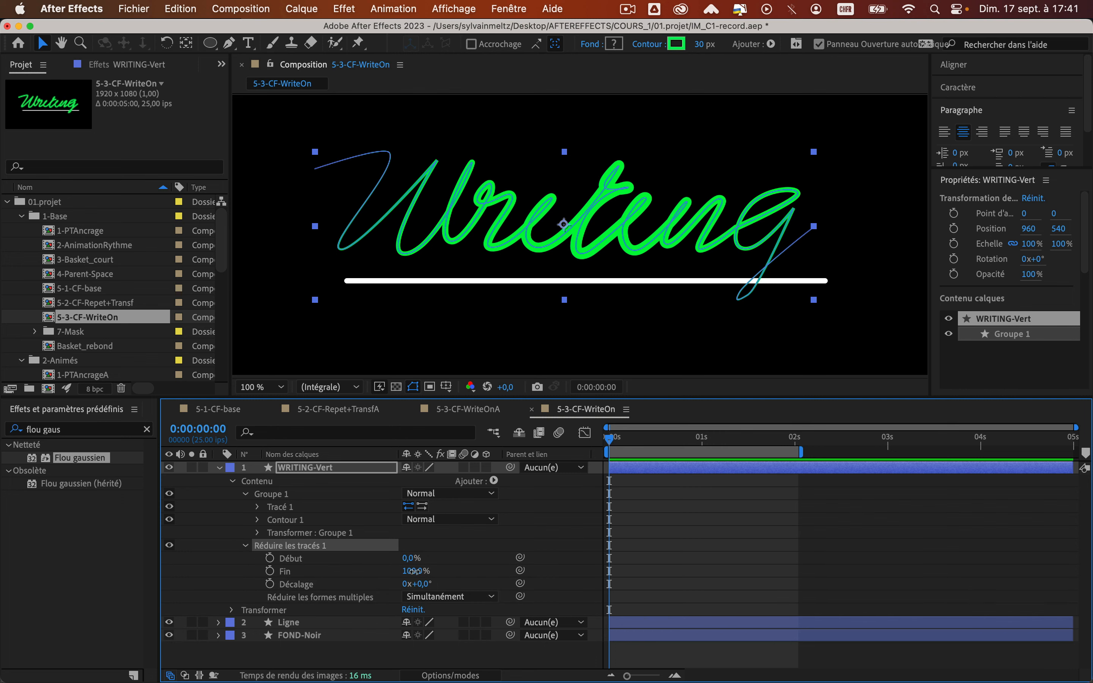
pyautogui.moveTo(414, 571)
pyautogui.mouseDown()
pyautogui.moveTo(328, 571)
pyautogui.moveTo(465, 575)
pyautogui.moveTo(412, 558)
pyautogui.moveTo(497, 558)
pyautogui.moveTo(351, 553)
pyautogui.mouseUp()
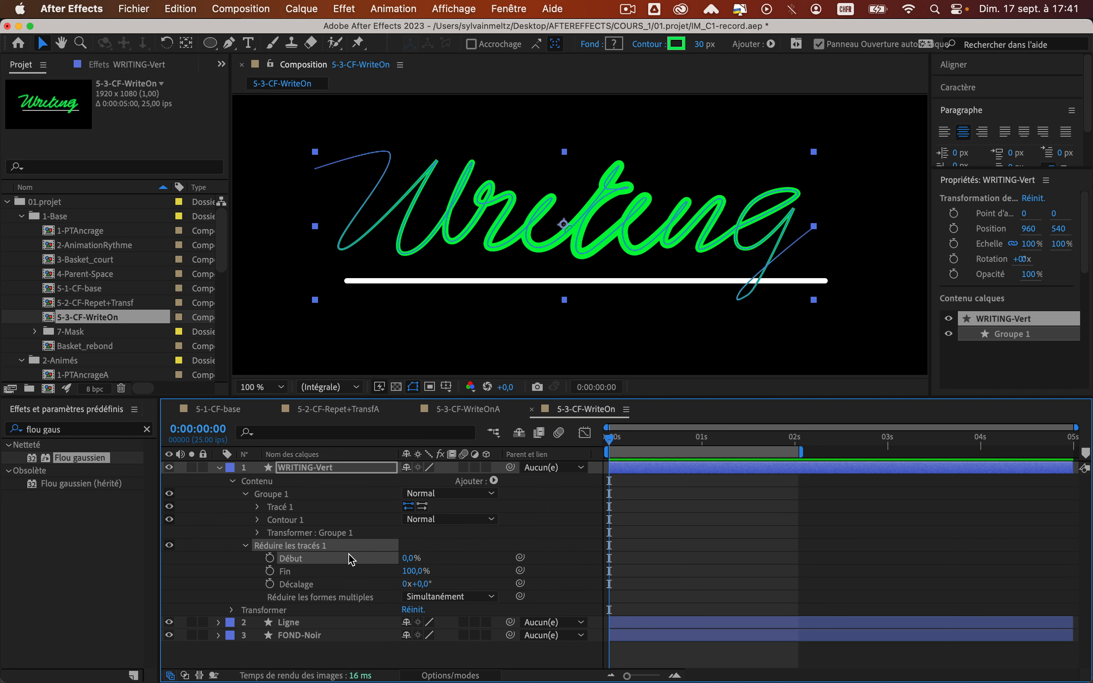
pyautogui.click(445, 567)
# Step: Keyframe the Fin of Réduire les tracés 1 from 0% at 0:00:00:00 to 100% at 0:00:01:00
pyautogui.moveTo(413, 571); pyautogui.dragTo(280, 579)
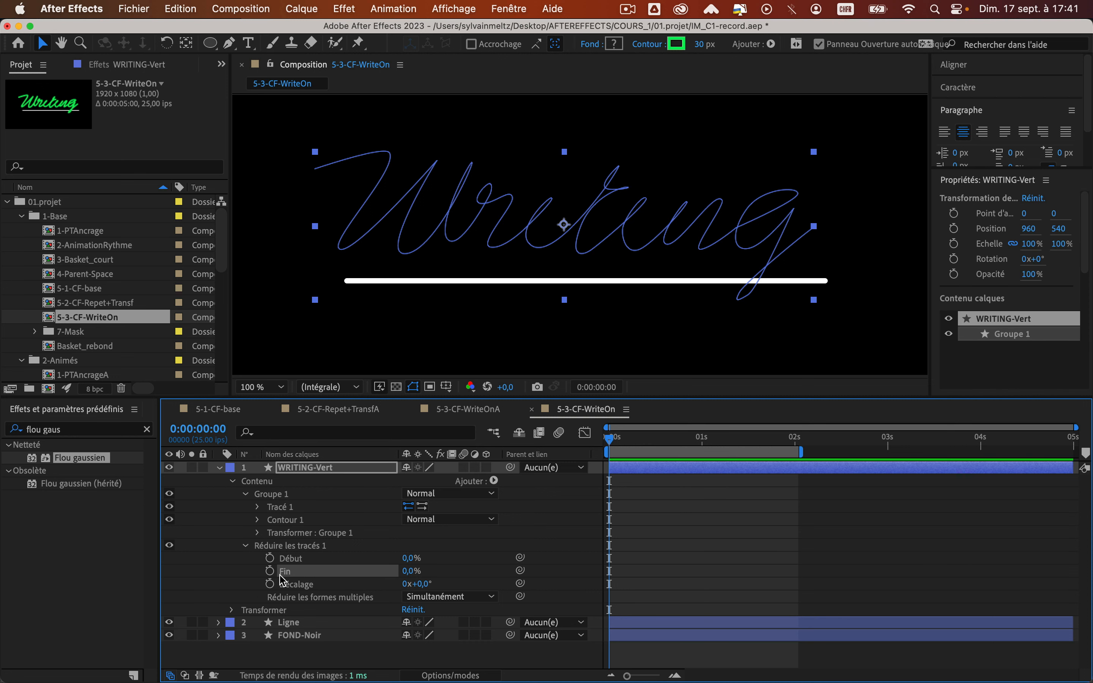
pyautogui.click(269, 570)
pyautogui.moveTo(687, 442); pyautogui.dragTo(701, 438)
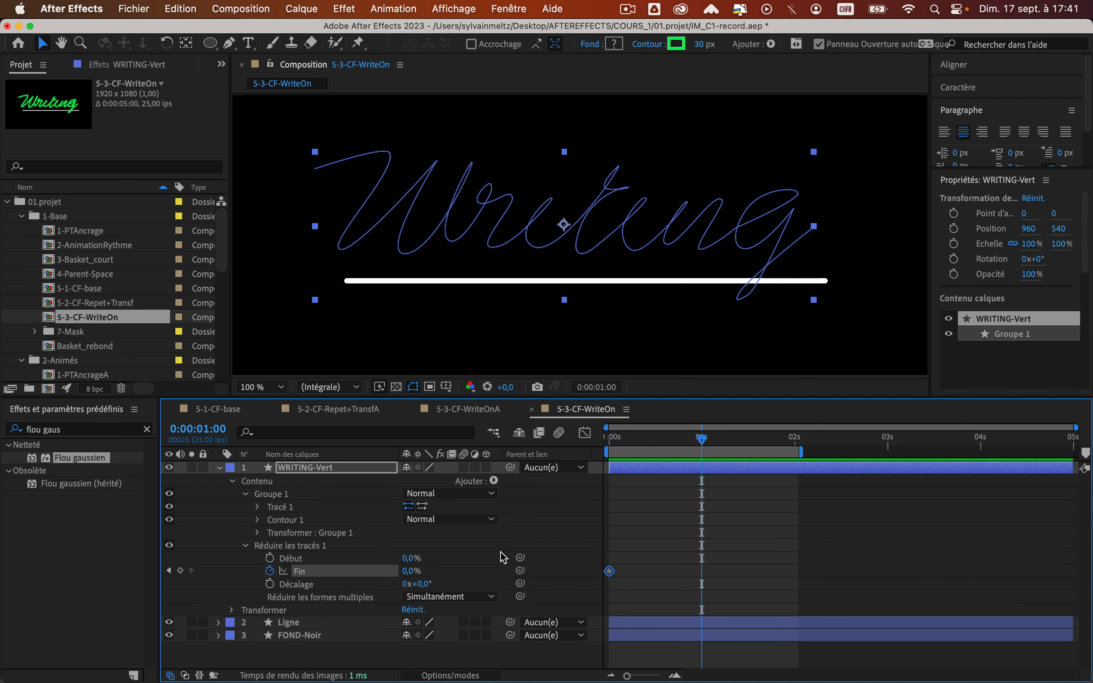
pyautogui.moveTo(407, 573); pyautogui.dragTo(605, 571)
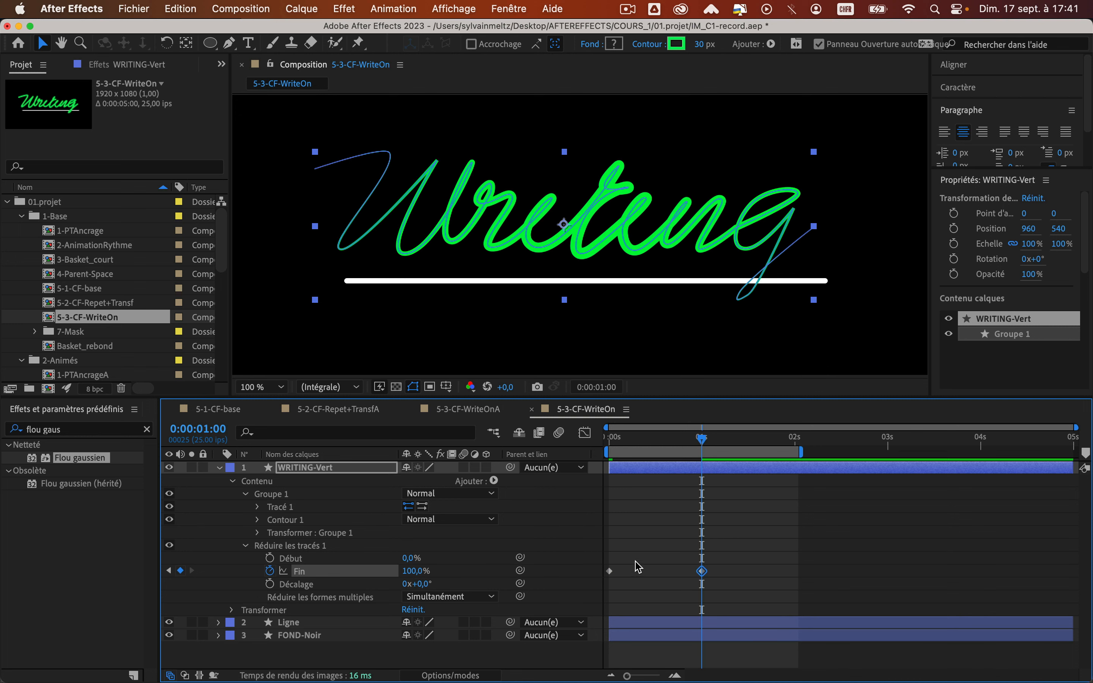
# Step: Keyframe the Début of Réduire les tracés 1 from 0% at 0:00:01:00 to 100% at 0:00:02:00
pyautogui.click(289, 560)
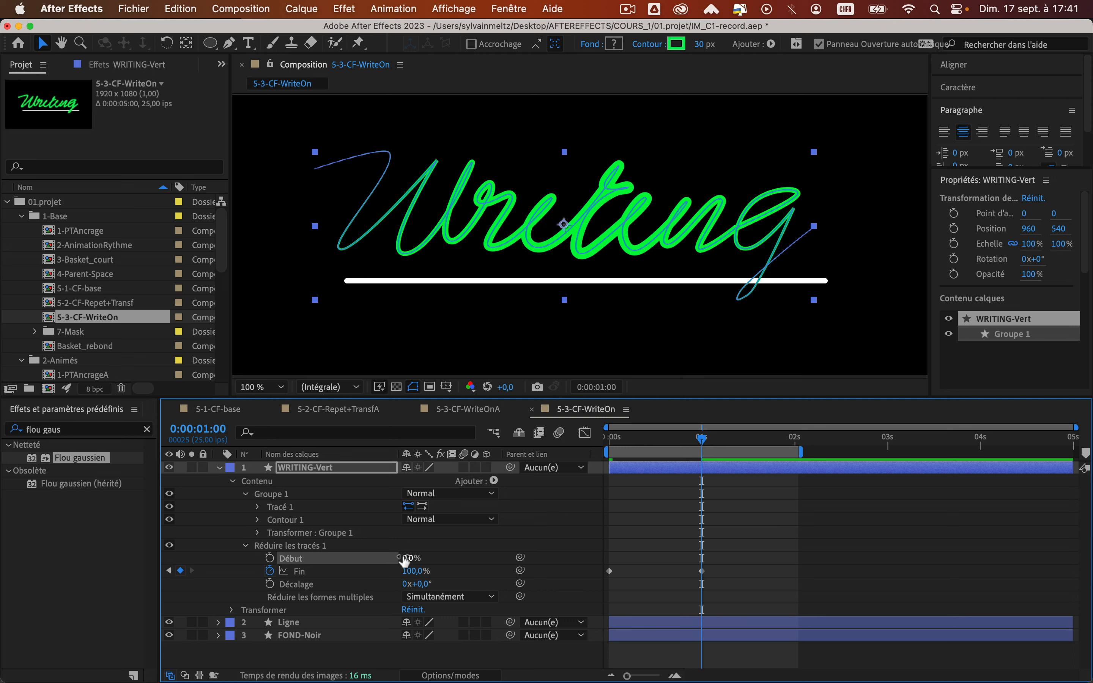
pyautogui.click(270, 558)
pyautogui.click(794, 445)
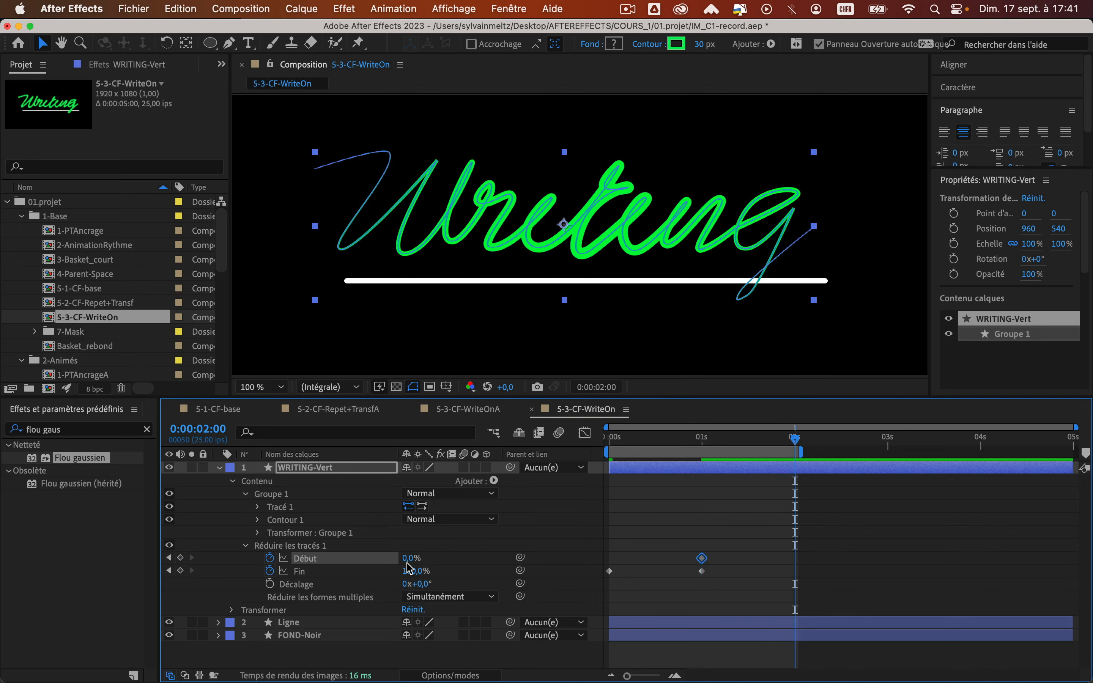
pyautogui.moveTo(407, 562); pyautogui.dragTo(514, 560)
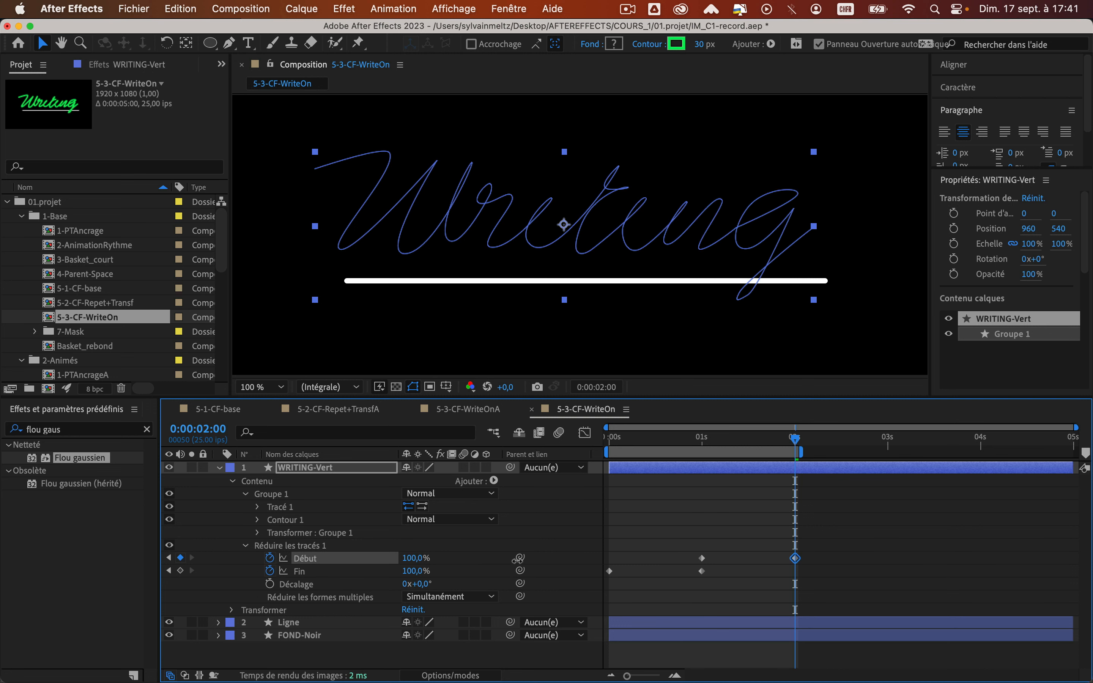
# Step: Preview the lettering's write-on and write-off animation from the start of the composition
pyautogui.click(728, 509)
pyautogui.click(613, 442)
pyautogui.moveTo(613, 442); pyautogui.dragTo(609, 442)
pyautogui.press('space')
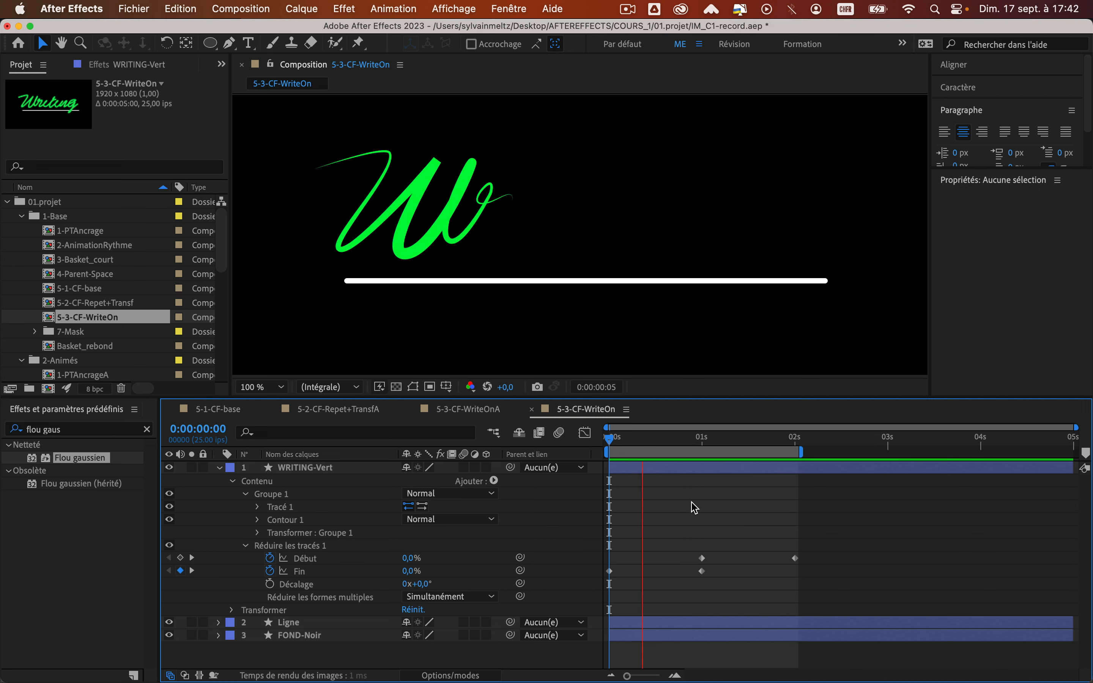
# Step: Shift both Début keyframes about 10 frames earlier to overlap the Fin animation, and preview it from the start
pyautogui.click(696, 468)
pyautogui.moveTo(808, 542)
pyautogui.mouseDown()
pyautogui.moveTo(708, 565)
pyautogui.moveTo(665, 561)
pyautogui.mouseUp()
pyautogui.press('Home')
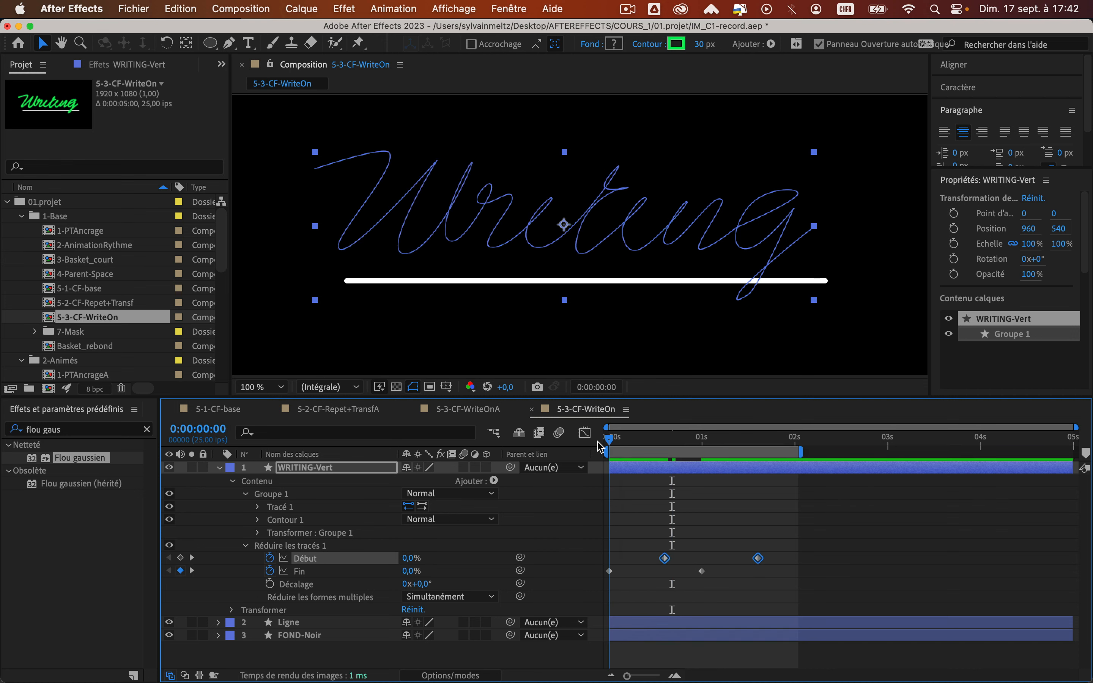
pyautogui.click(648, 487)
pyautogui.press('space')
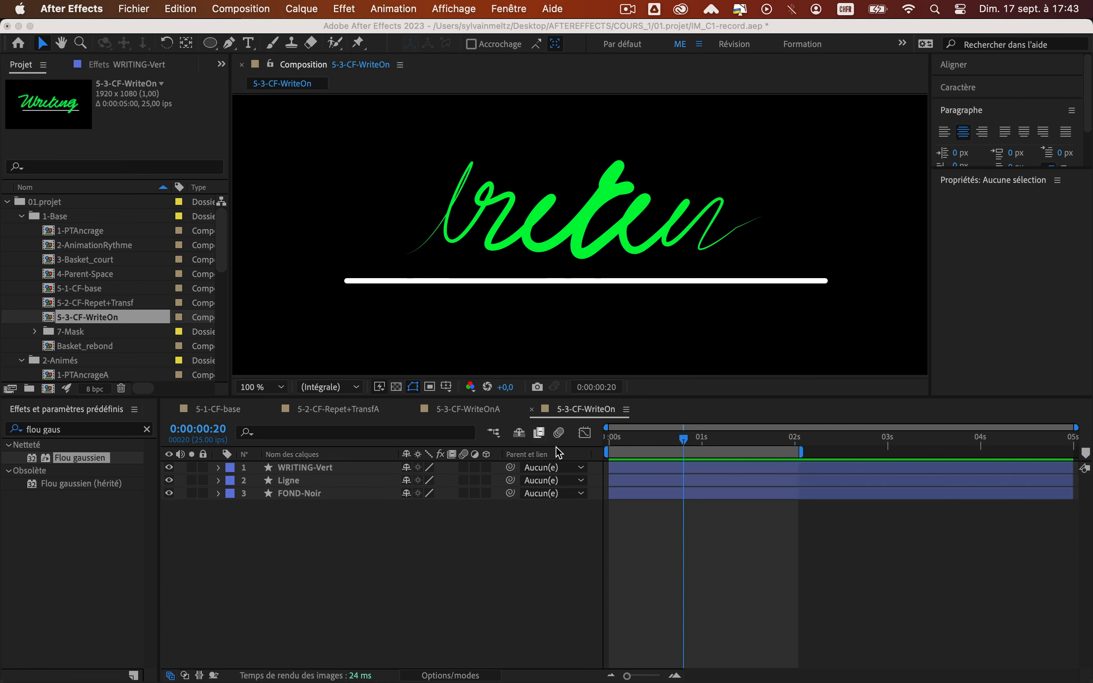
# Step: Expand Contour 1 of the Ligne layer and examine its stroke settings
pyautogui.click(288, 497)
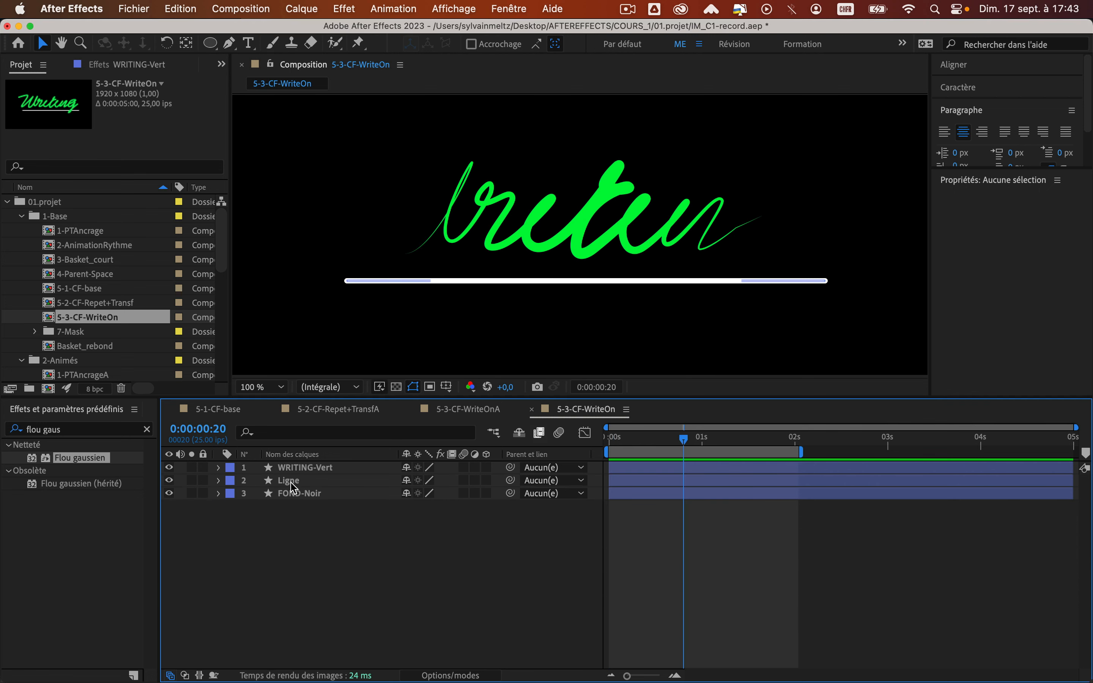
pyautogui.click(288, 482)
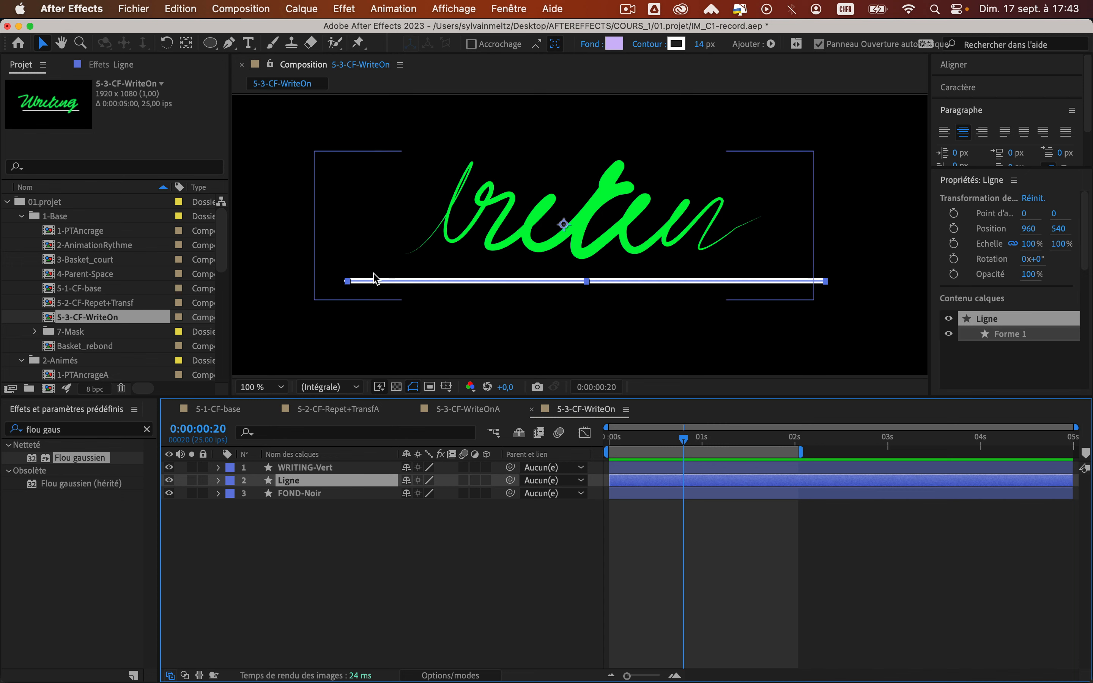
pyautogui.click(218, 480)
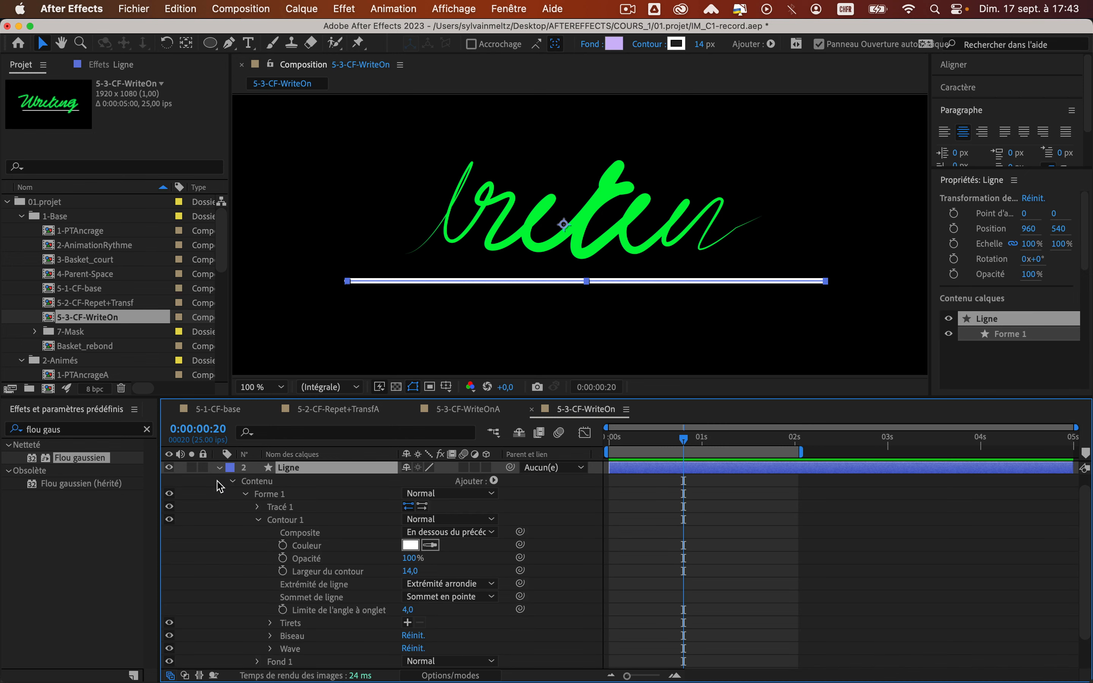
pyautogui.click(258, 519)
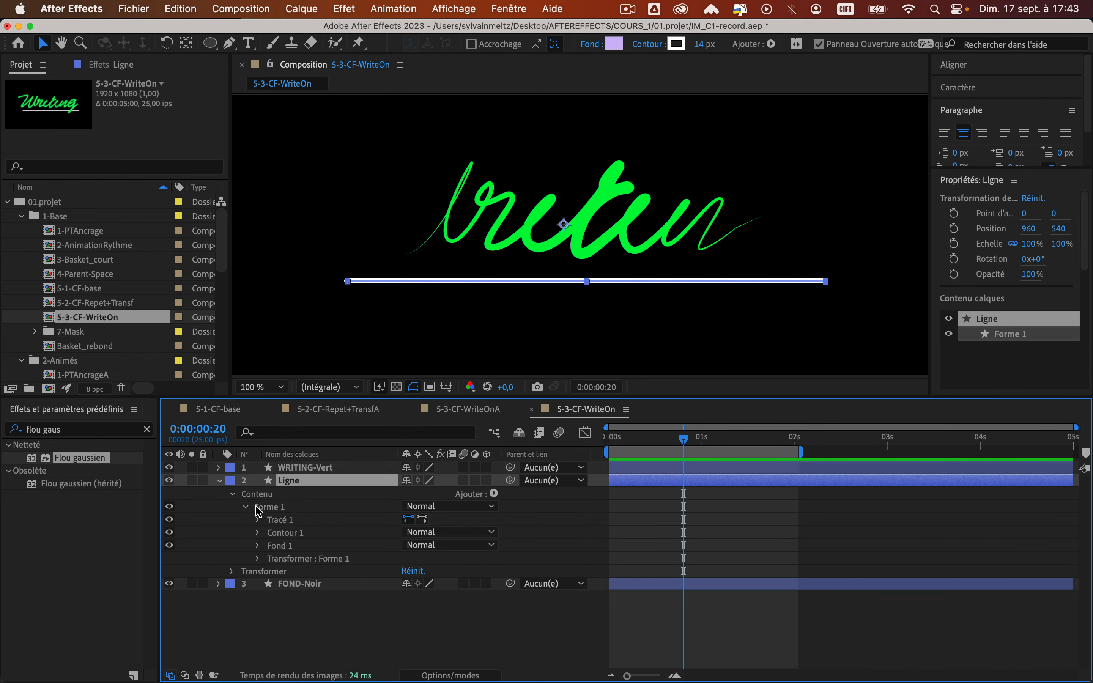
pyautogui.click(290, 534)
pyautogui.click(258, 532)
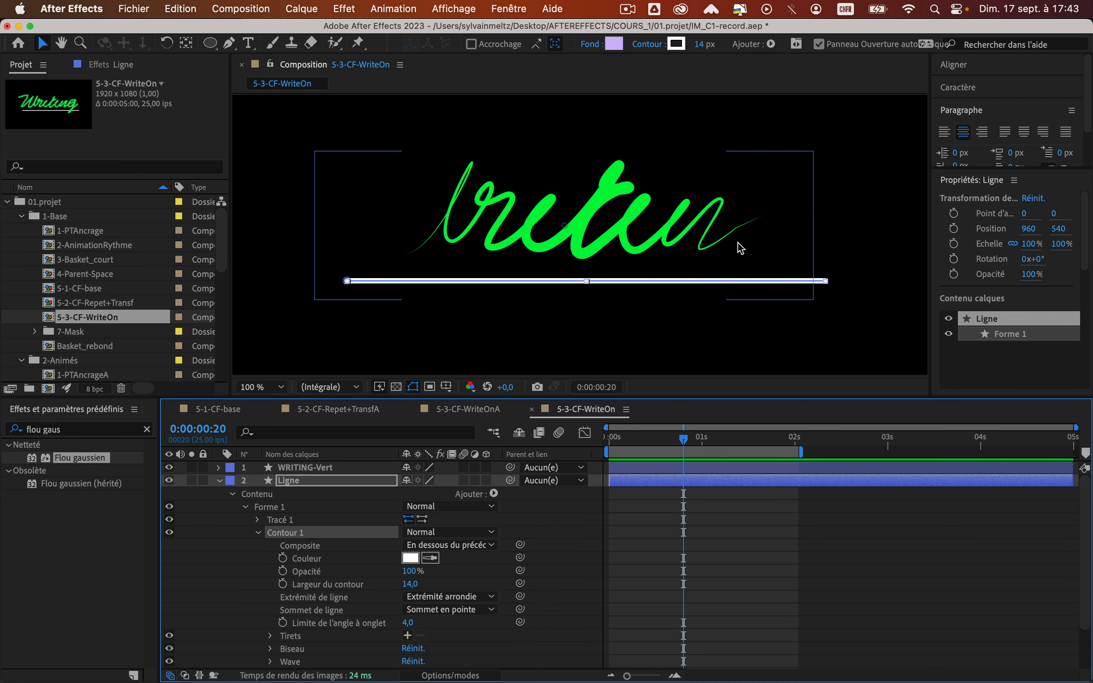
pyautogui.scroll(-2, 301, 607)
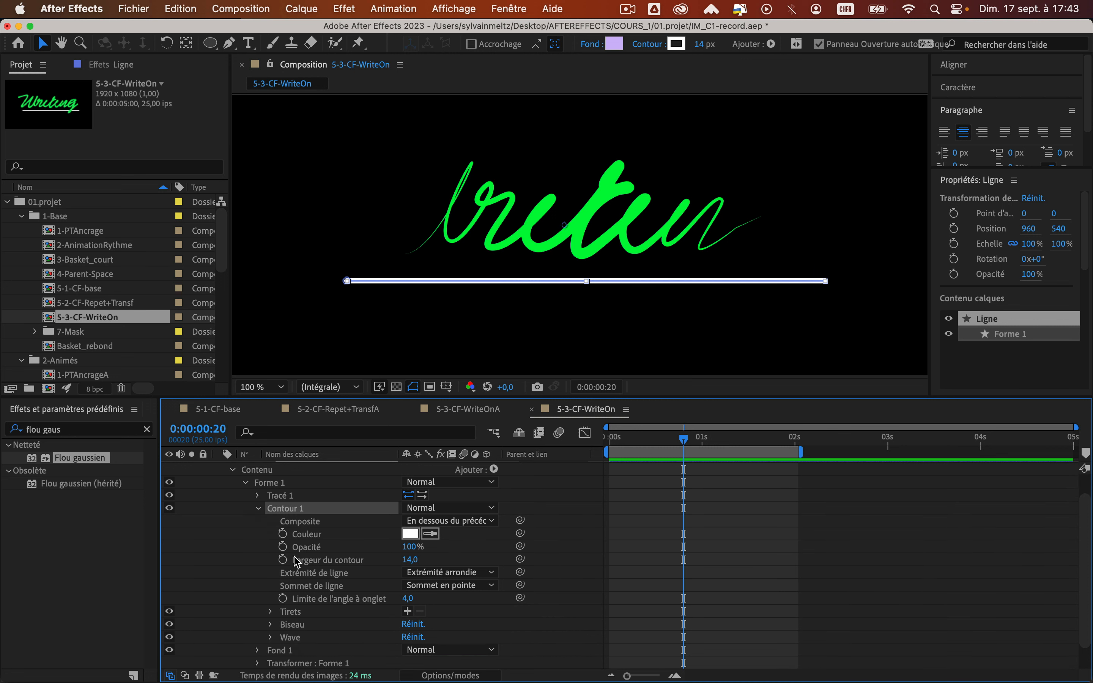
# Step: Add a dash and a gap to the Tirets of Contour 1 in the Ligne layer
pyautogui.click(272, 484)
pyautogui.click(252, 471)
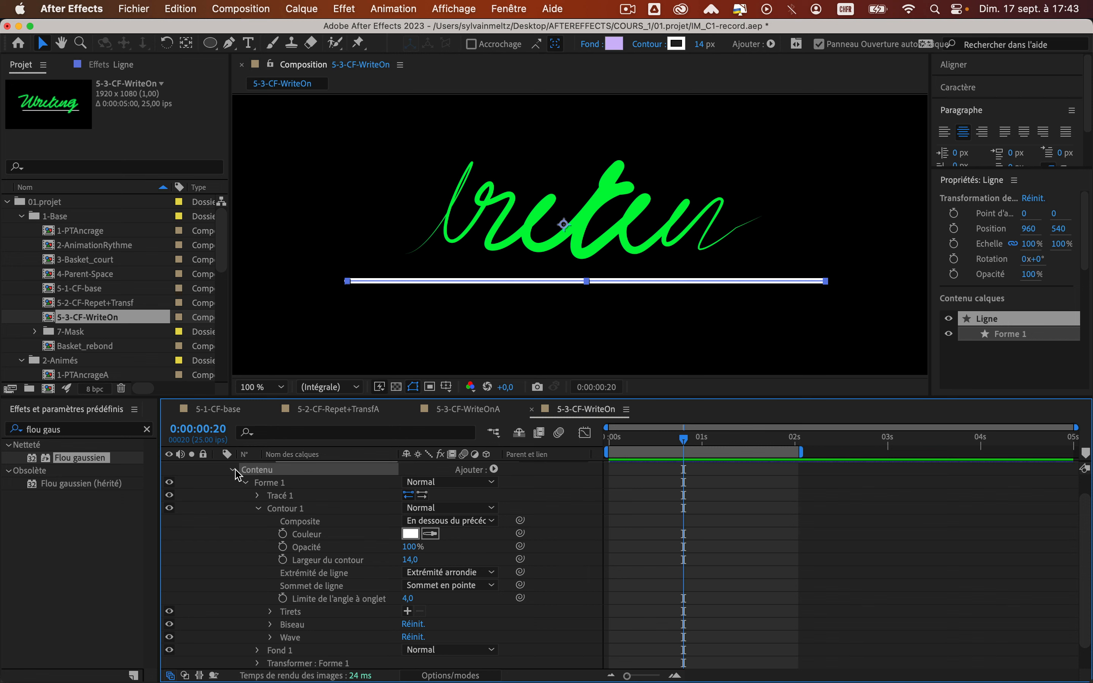
pyautogui.click(233, 470)
pyautogui.click(231, 494)
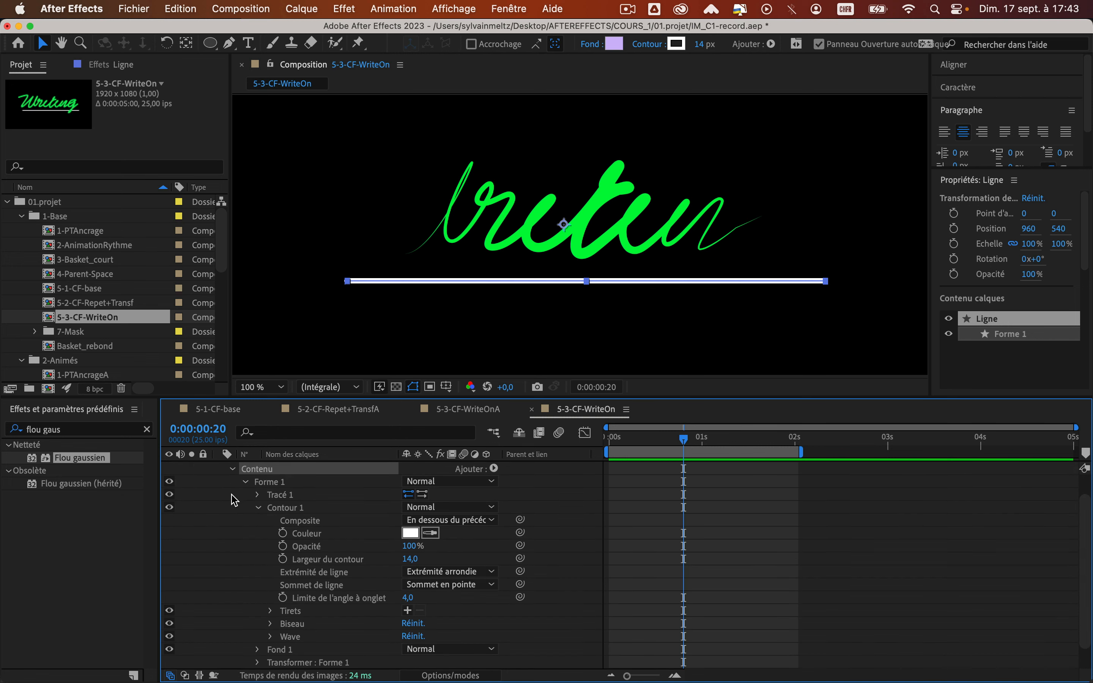
pyautogui.click(259, 508)
pyautogui.click(256, 507)
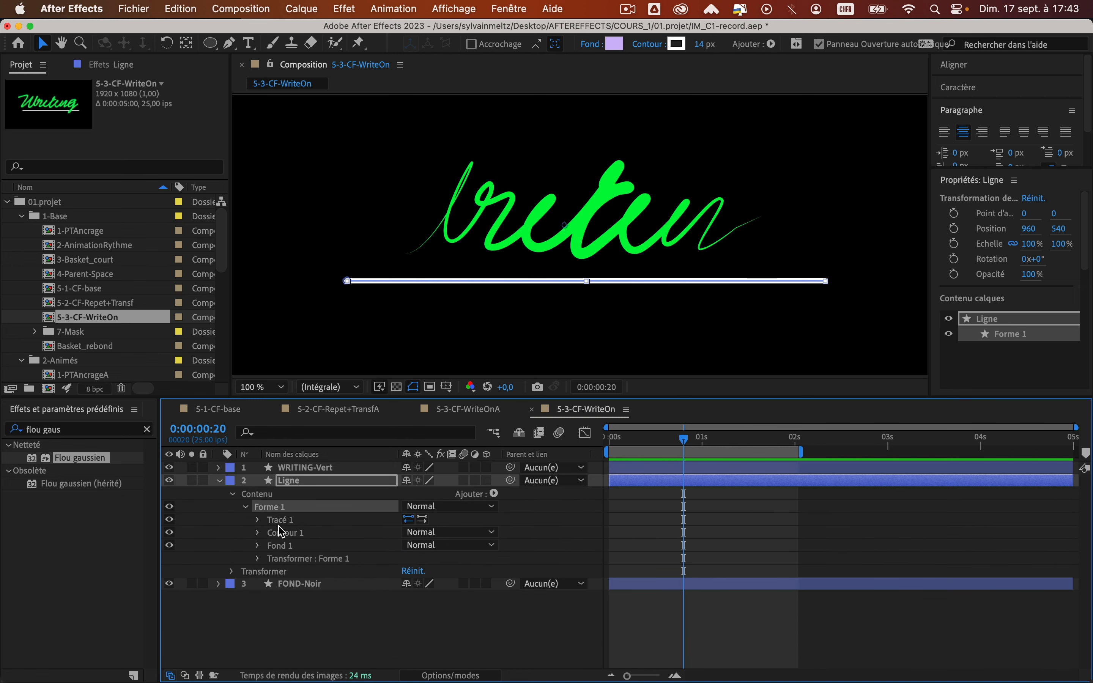
pyautogui.click(281, 535)
pyautogui.click(259, 533)
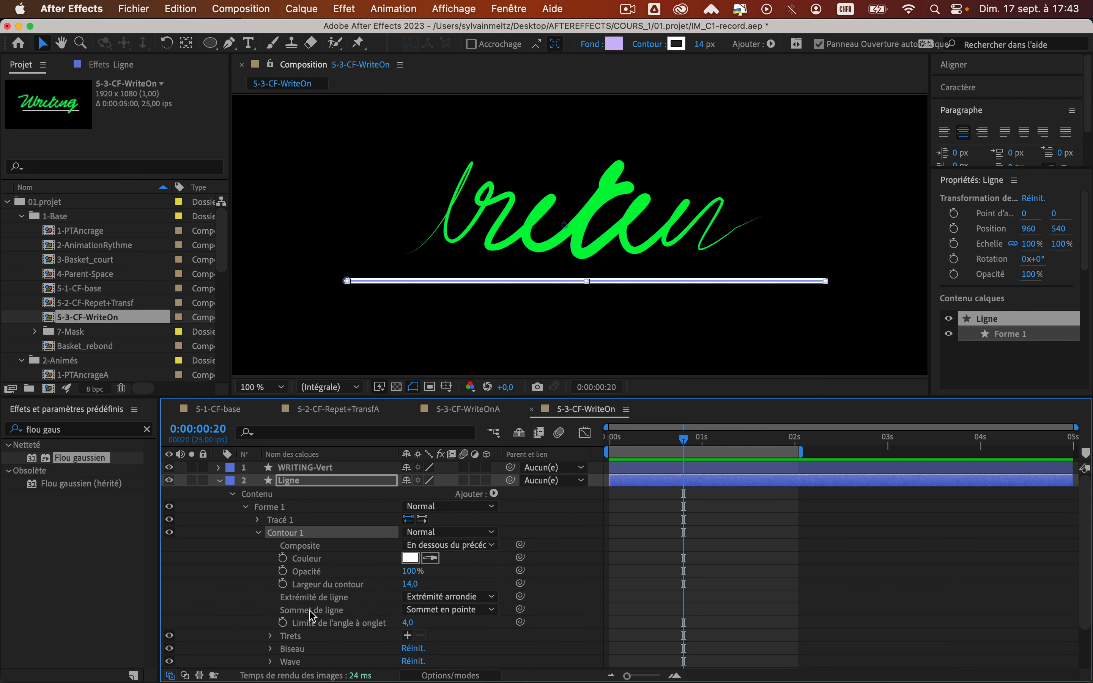
pyautogui.click(293, 637)
pyautogui.click(271, 637)
pyautogui.click(408, 636)
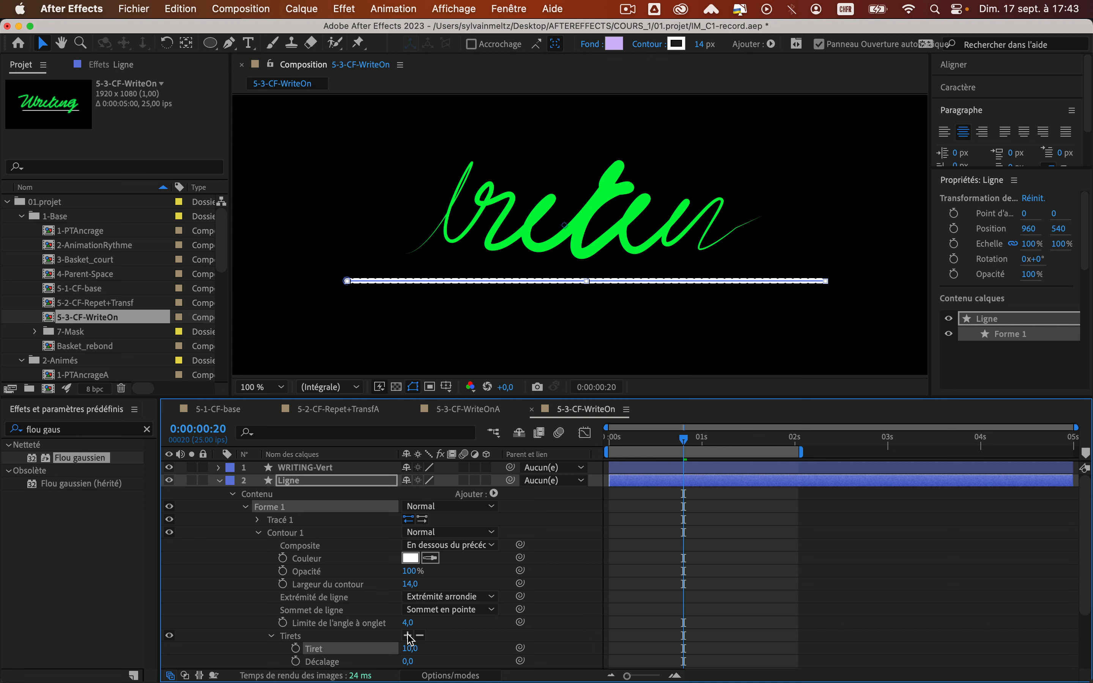
pyautogui.click(408, 636)
# Step: Turn the Ligne stroke into a dotted line by setting Tiret to 0 and Intervalle to 42
pyautogui.scroll(-3, 477, 641)
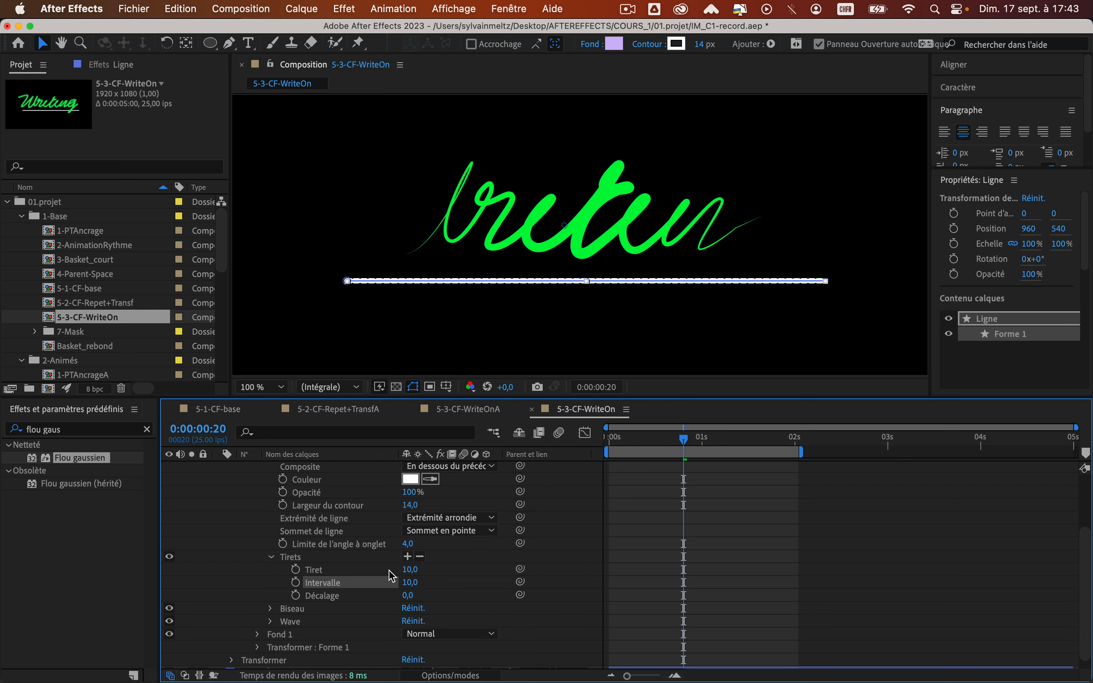
pyautogui.click(425, 571)
pyautogui.write('0')
pyautogui.press('Return')
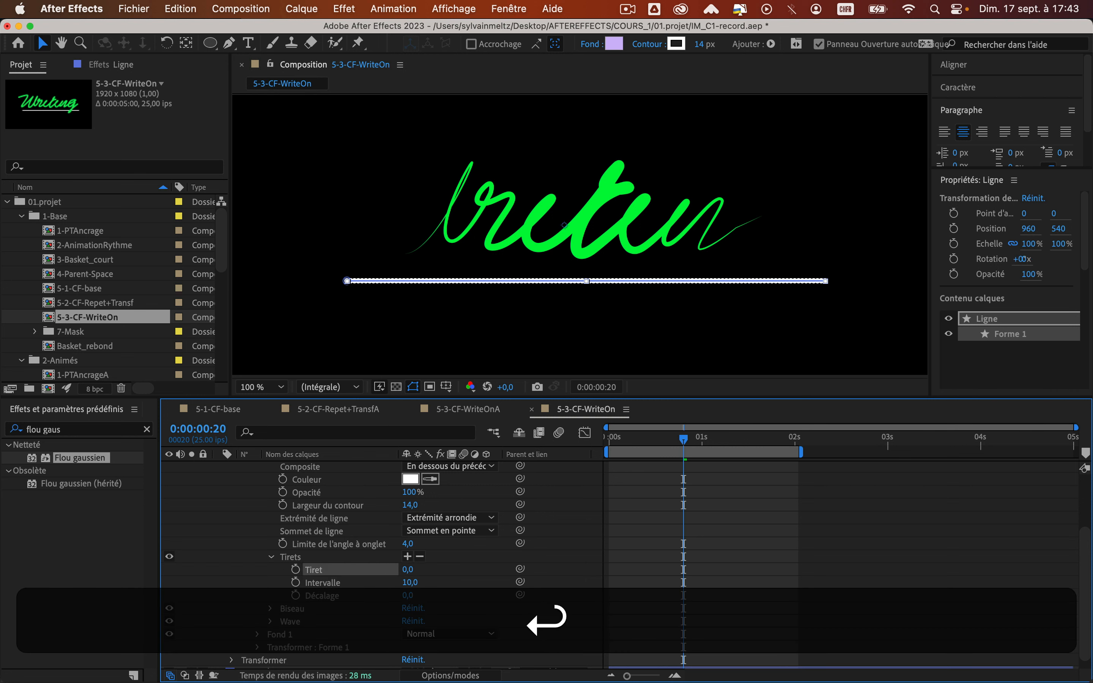
pyautogui.moveTo(410, 583); pyautogui.dragTo(431, 583)
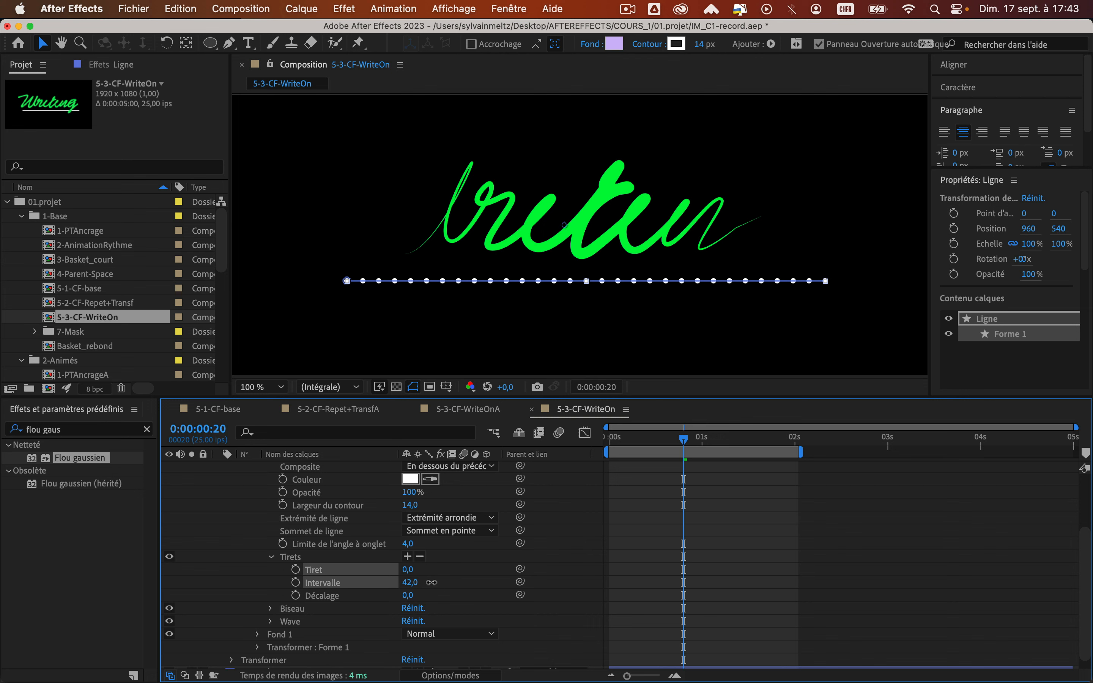
pyautogui.click(486, 572)
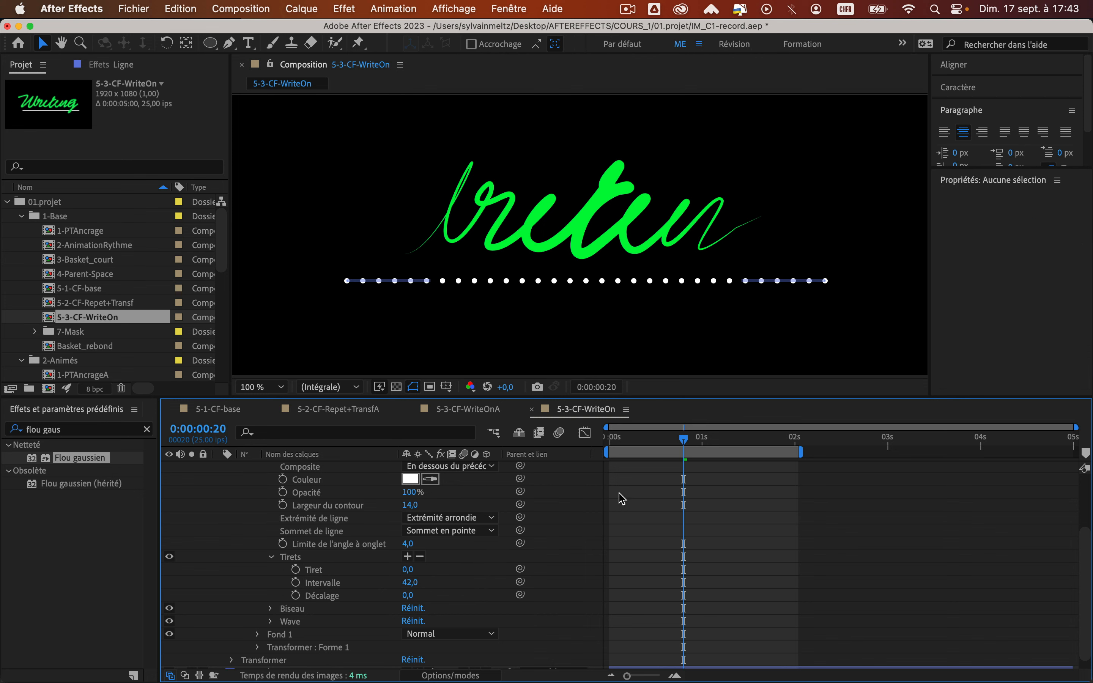
# Step: Preview the lettering animation with the dotted underline, and collapse the Ligne layer's properties
pyautogui.press('space')
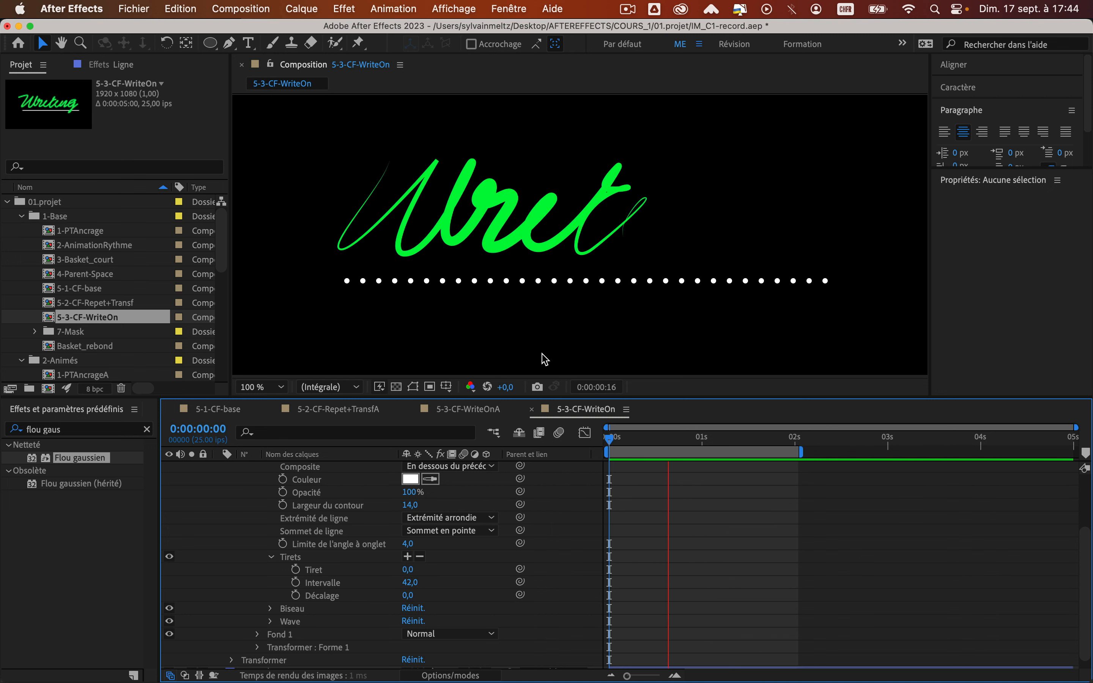
pyautogui.press('space')
pyautogui.scroll(3, 472, 556)
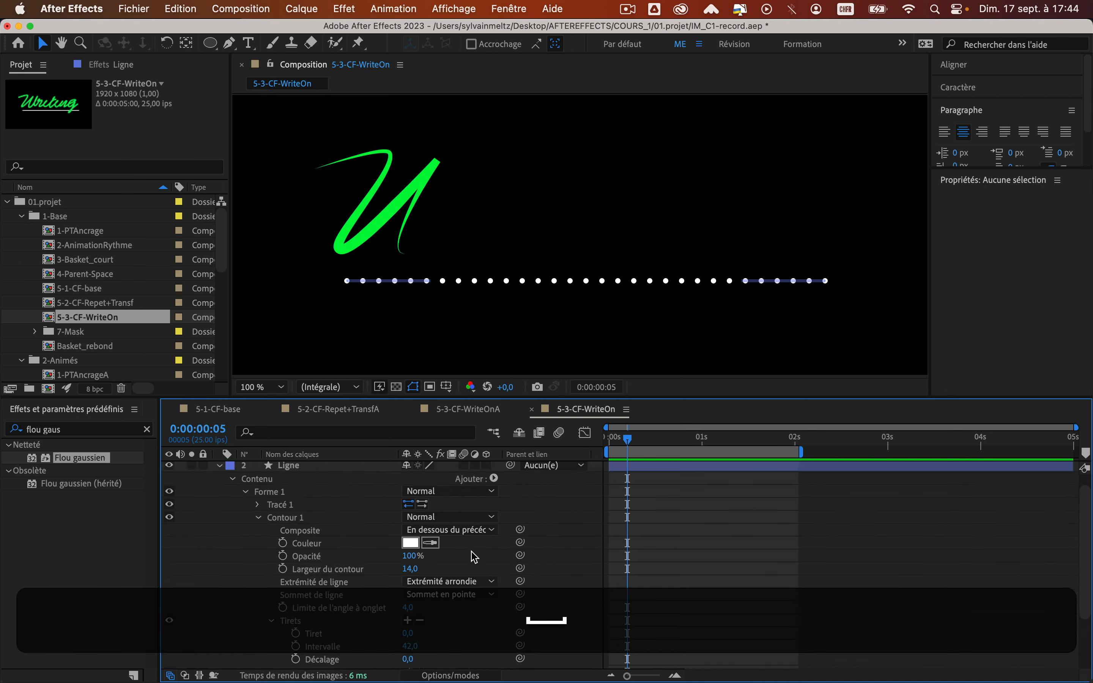
pyautogui.scroll(1, 473, 557)
pyautogui.click(220, 480)
# Step: Find the Contours bruts effect by searching for "contours br" and apply it to the WRITING-Vert layer
pyautogui.click(328, 468)
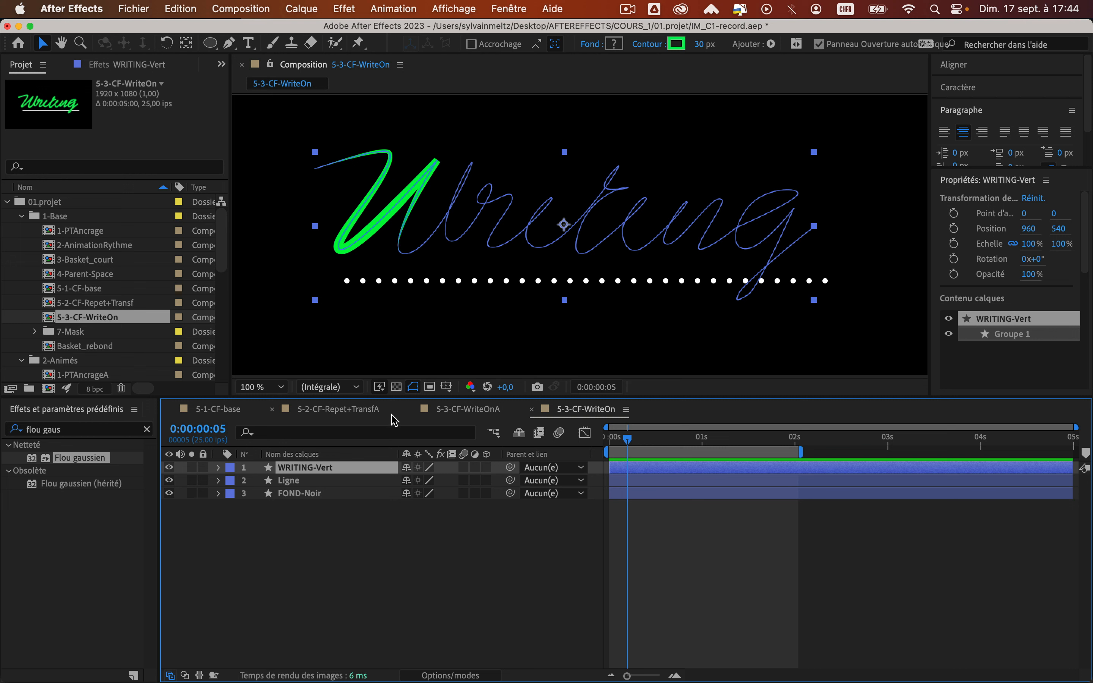
pyautogui.click(147, 430)
pyautogui.click(47, 430)
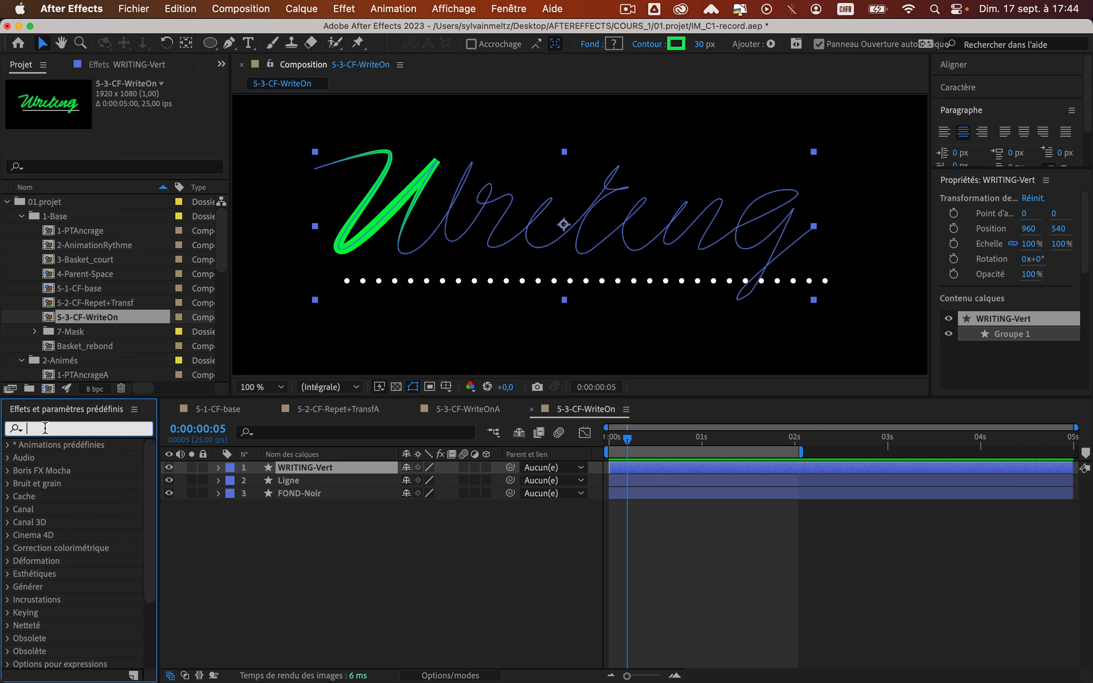
pyautogui.write('contour')
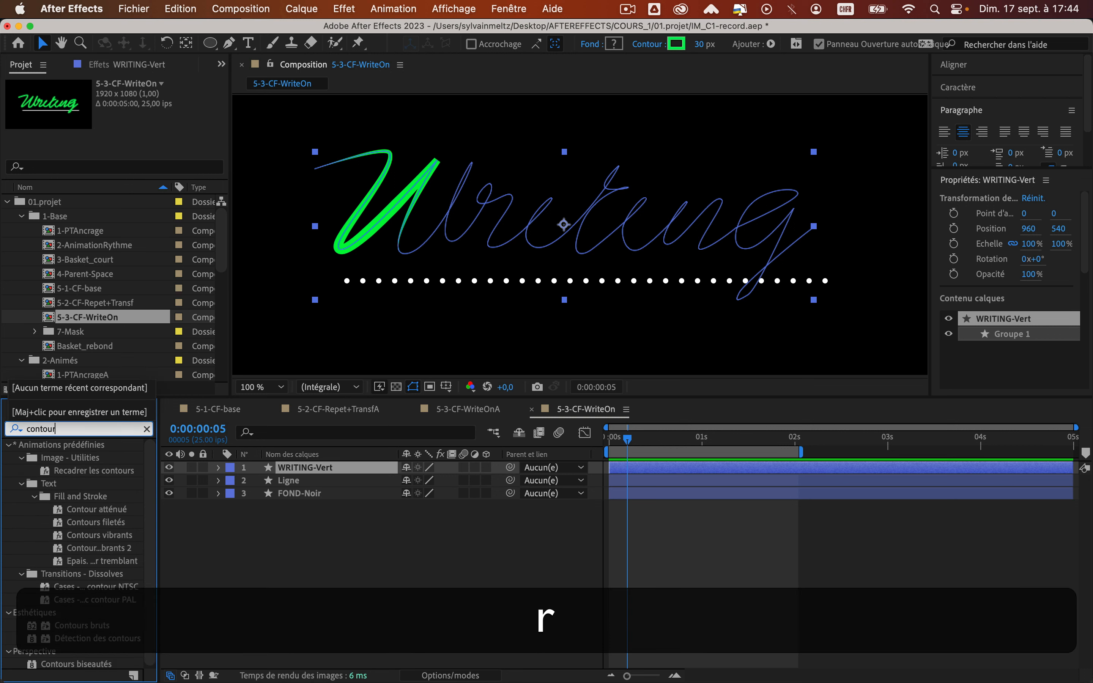
pyautogui.write('s br')
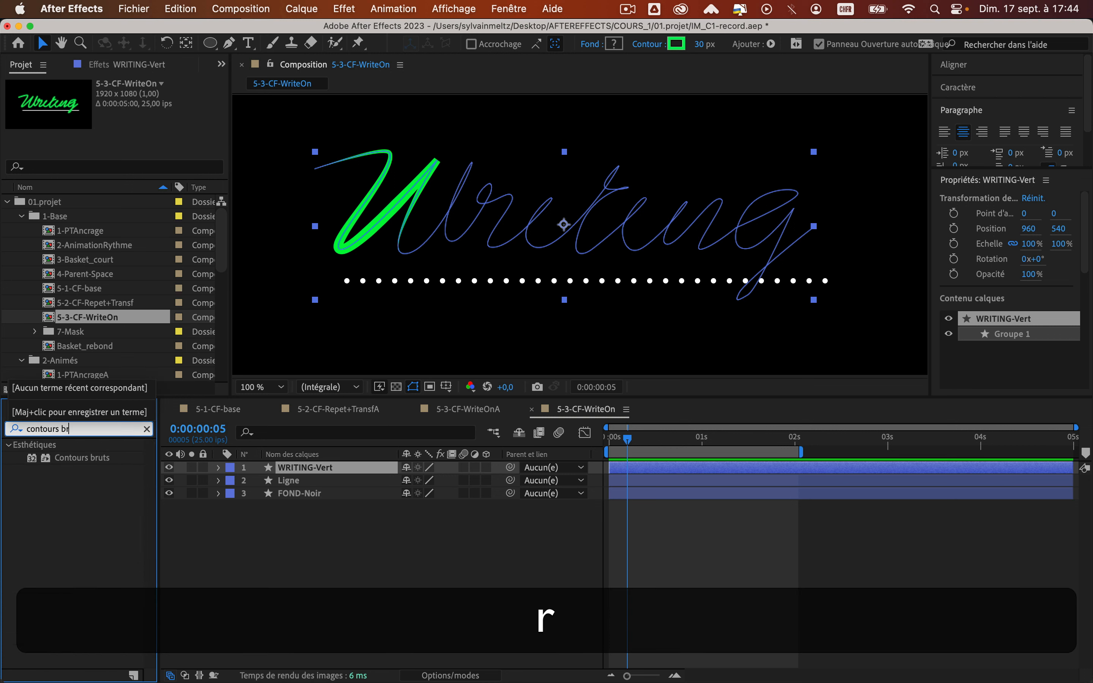
pyautogui.click(83, 460)
pyautogui.moveTo(83, 459); pyautogui.dragTo(305, 472)
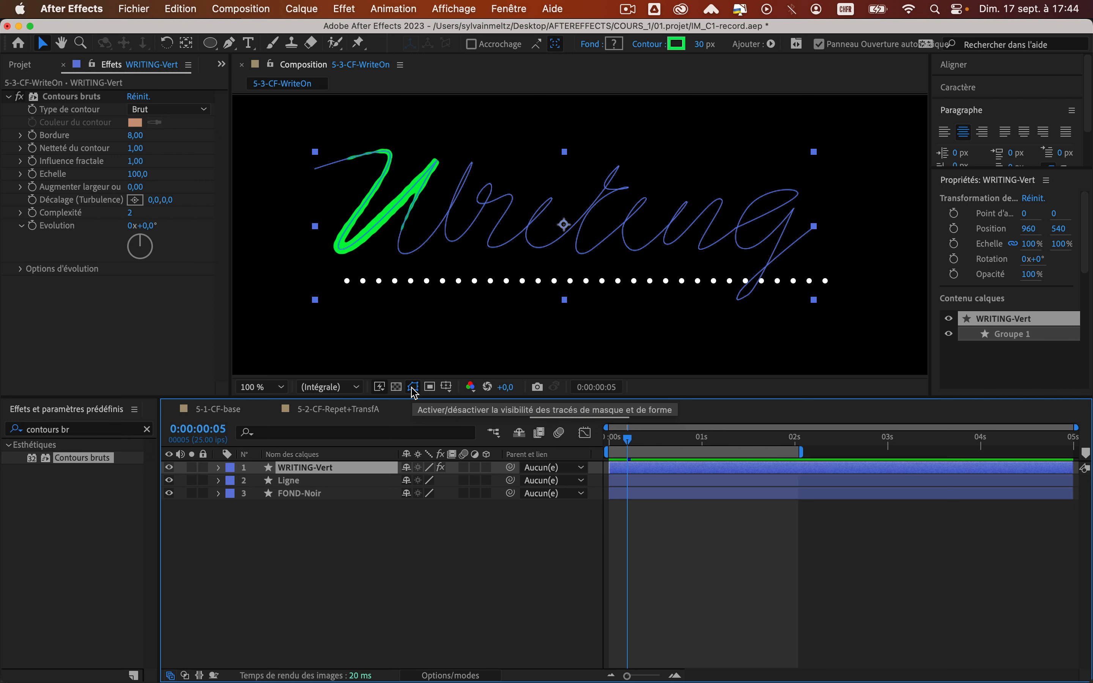
# Step: Hide the mask and shape paths, and set WRITING-Vert's Contours bruts to Echelle 24 and Bordure 5.5
pyautogui.click(413, 387)
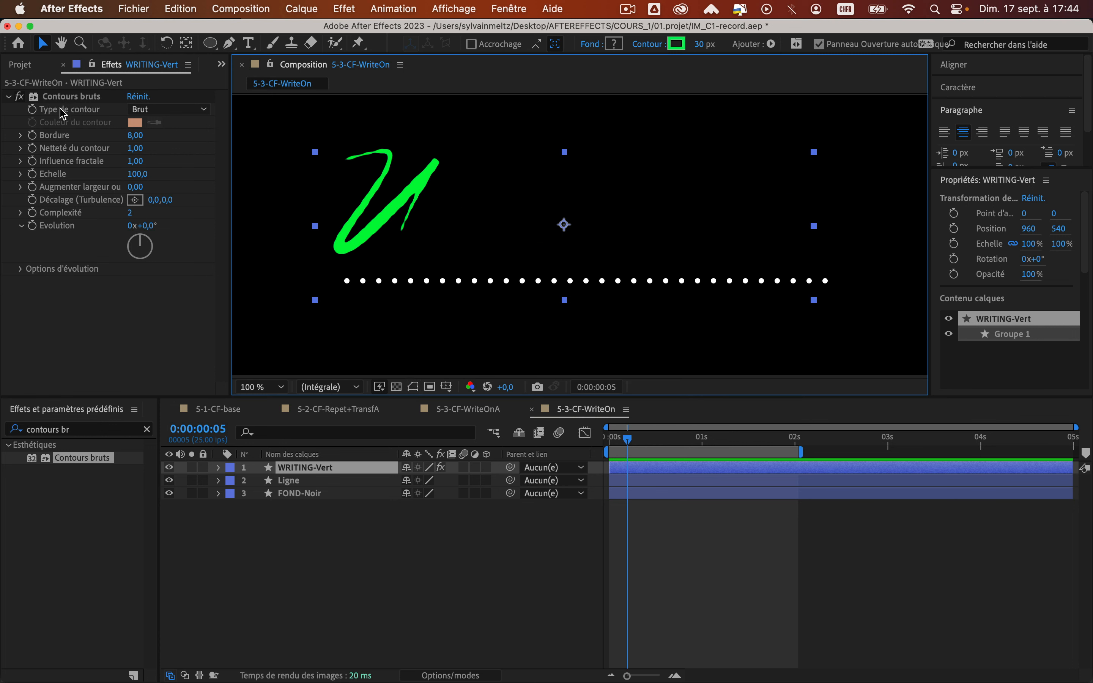
pyautogui.click(68, 98)
pyautogui.click(18, 96)
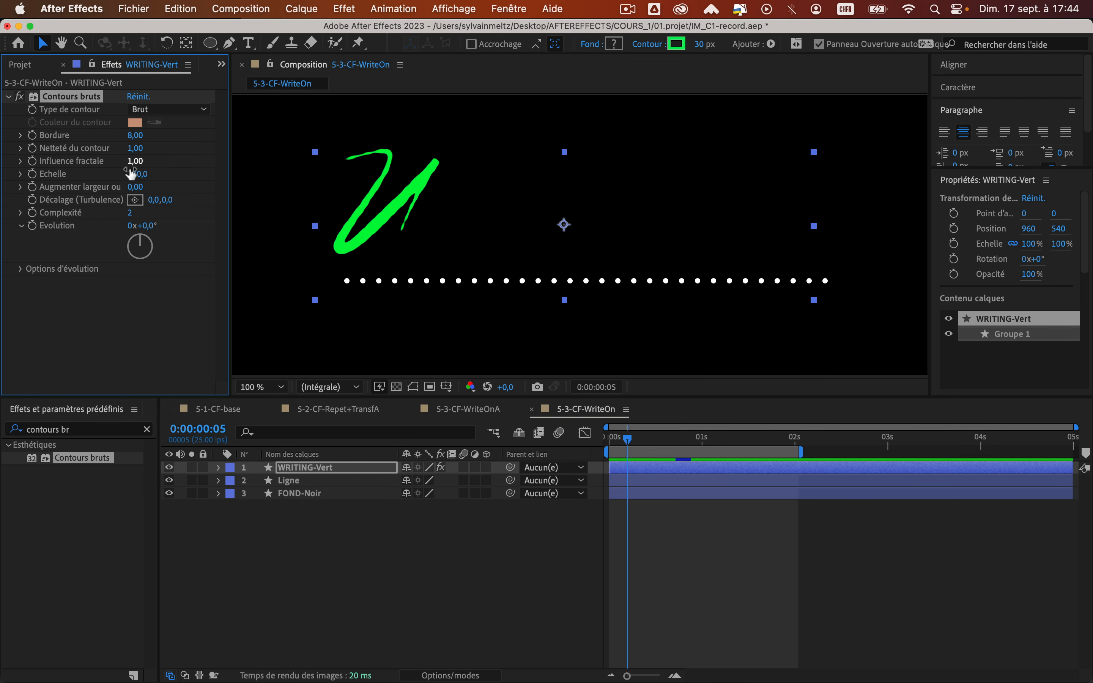
pyautogui.moveTo(135, 175); pyautogui.dragTo(84, 176)
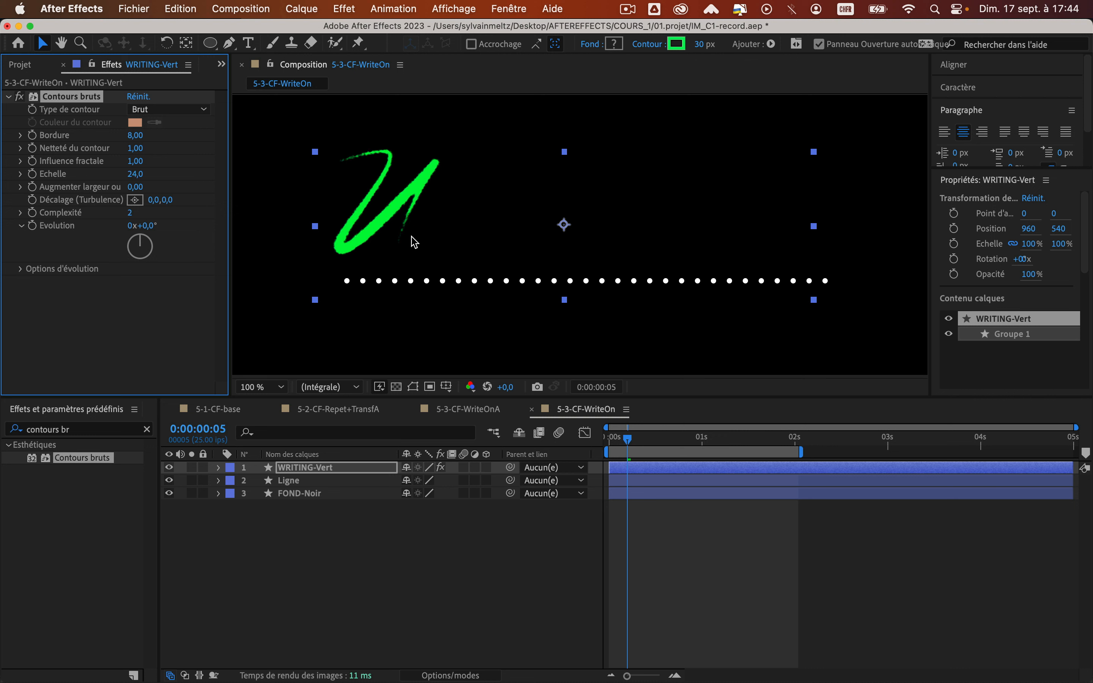
pyautogui.moveTo(135, 135)
pyautogui.mouseDown()
pyautogui.moveTo(98, 135)
pyautogui.moveTo(154, 135)
pyautogui.moveTo(105, 135)
pyautogui.moveTo(119, 135)
pyautogui.mouseUp()
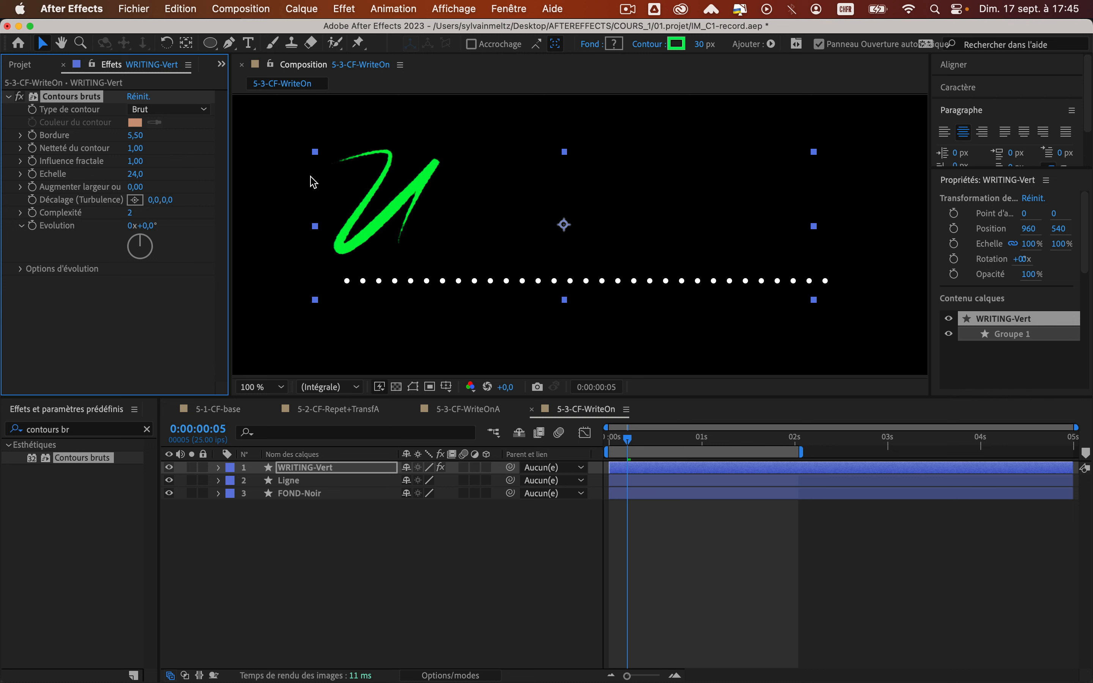
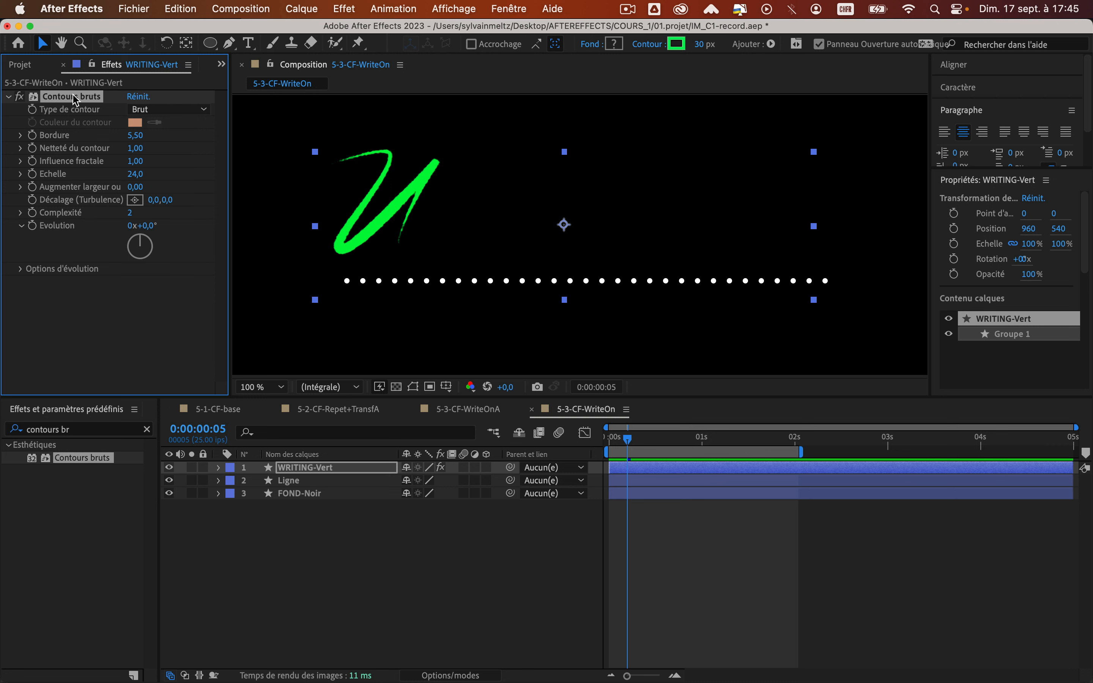
# Step: Copy the Contours bruts effect from WRITING-Vert onto the Ligne layer
pyautogui.press('super+c')
pyautogui.click(296, 482)
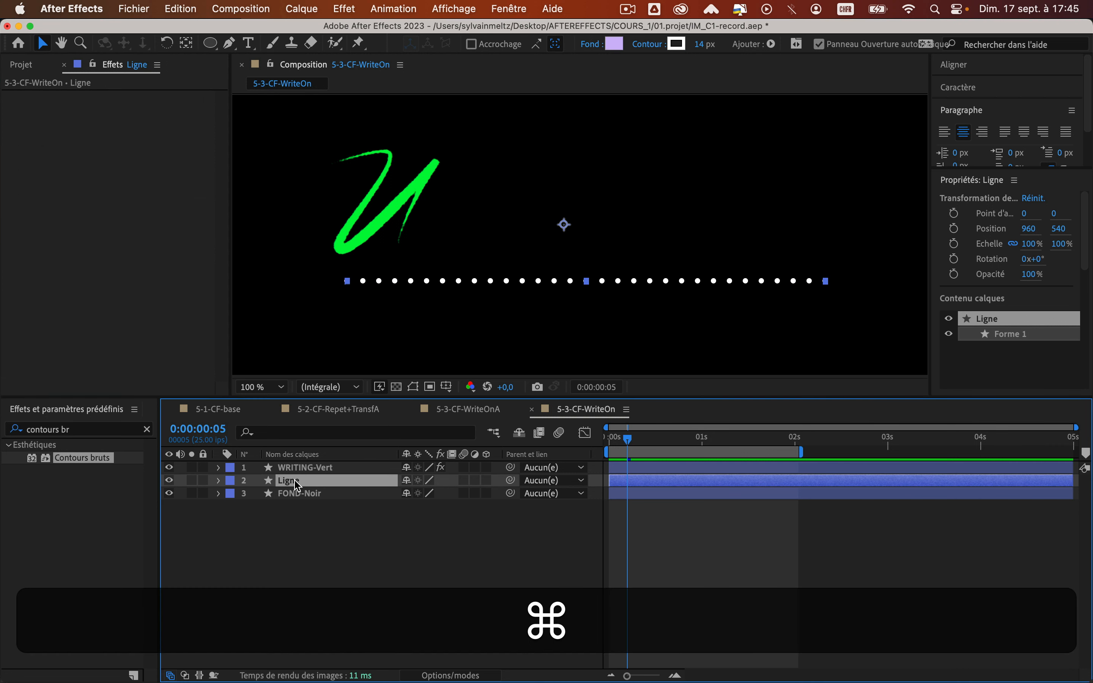
pyautogui.press('super+v')
# Step: Set Bordure to 11.4 and Echelle to 129 in Ligne's Contours bruts effect, and preview the animation
pyautogui.moveTo(136, 135)
pyautogui.mouseDown()
pyautogui.moveTo(180, 136)
pyautogui.moveTo(147, 136)
pyautogui.mouseUp()
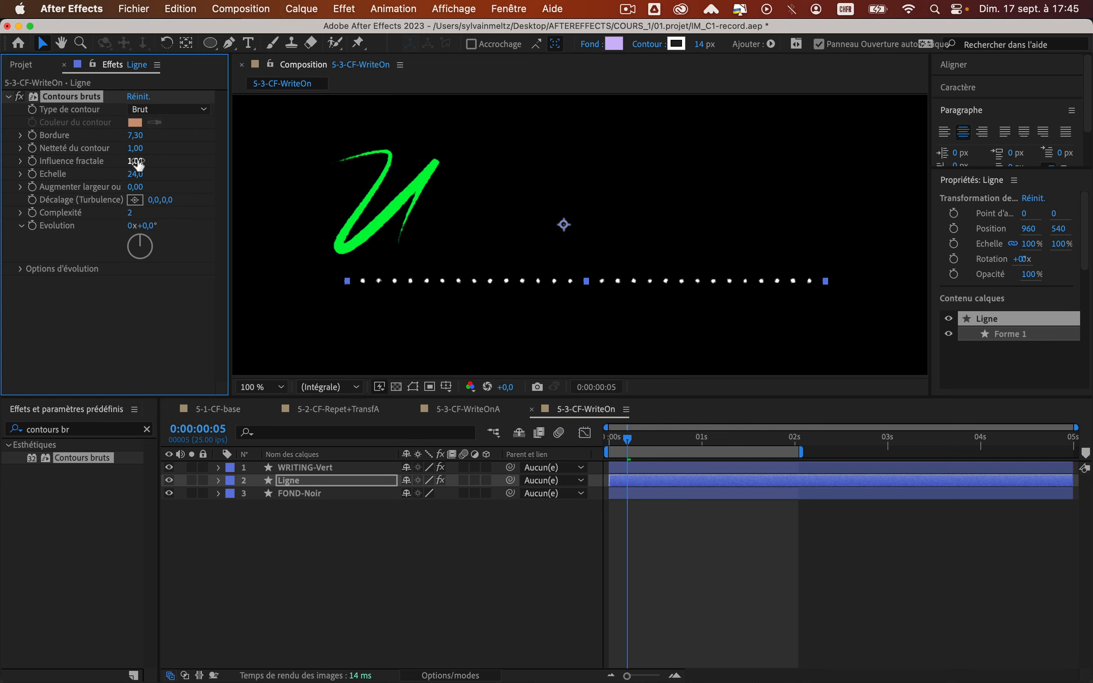
pyautogui.moveTo(136, 173); pyautogui.dragTo(212, 176)
pyautogui.moveTo(135, 136); pyautogui.dragTo(162, 136)
pyautogui.click(476, 567)
pyautogui.press('space')
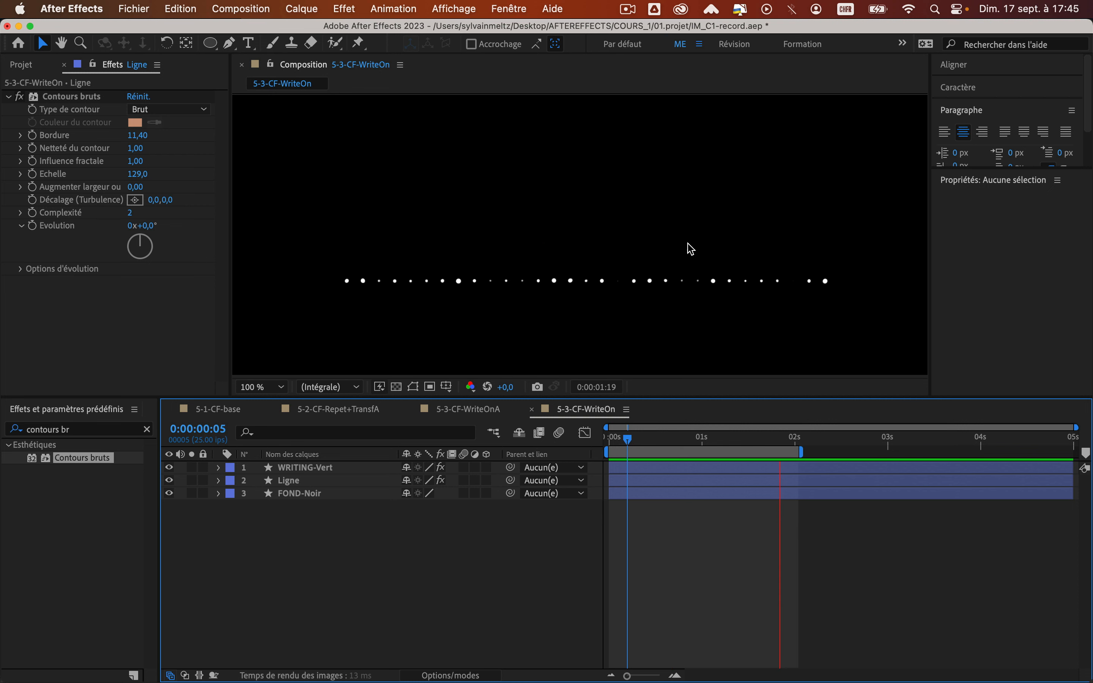
pyautogui.press('space')
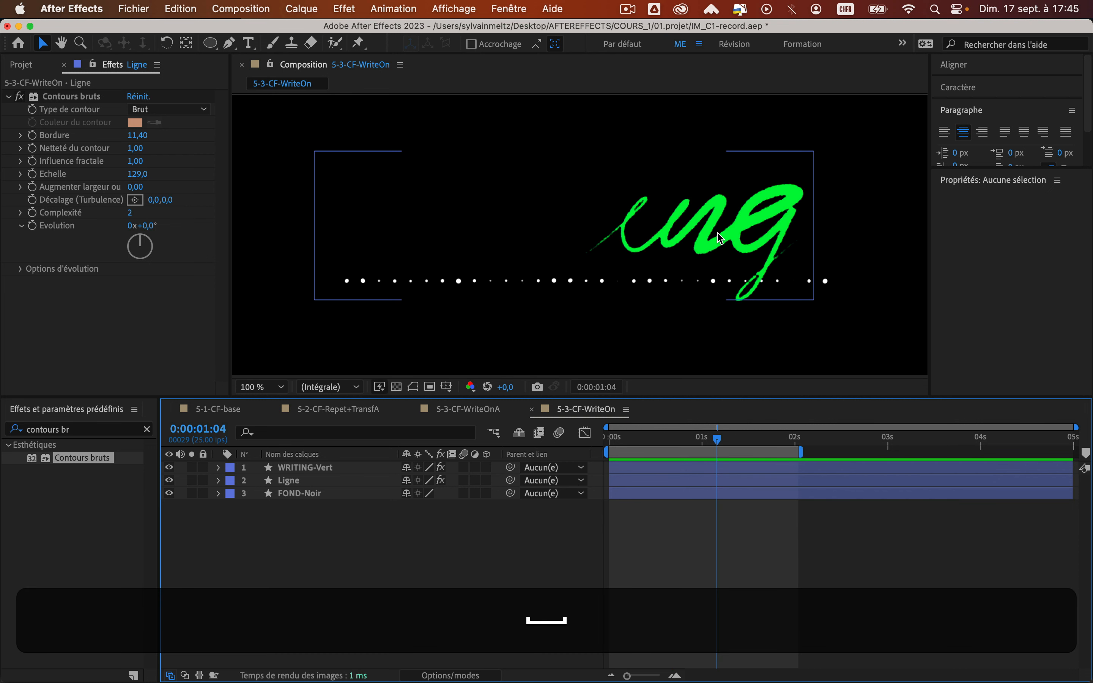
# Step: Duplicate the Contours bruts effect on the WRITING-Vert layer
pyautogui.click(318, 469)
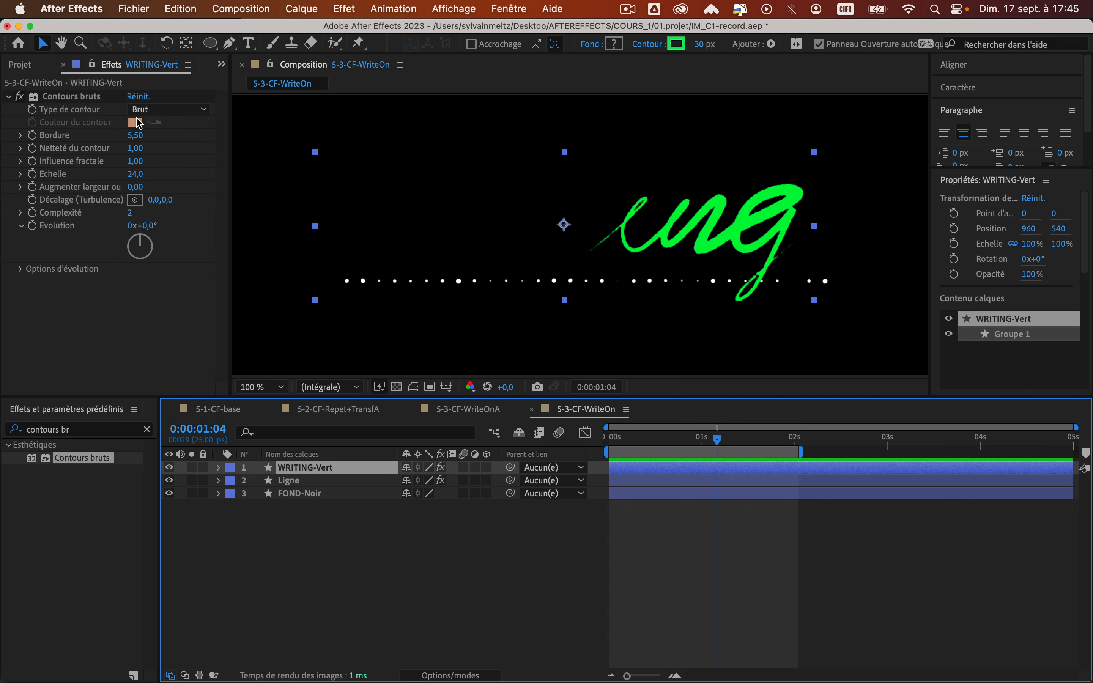
pyautogui.click(63, 99)
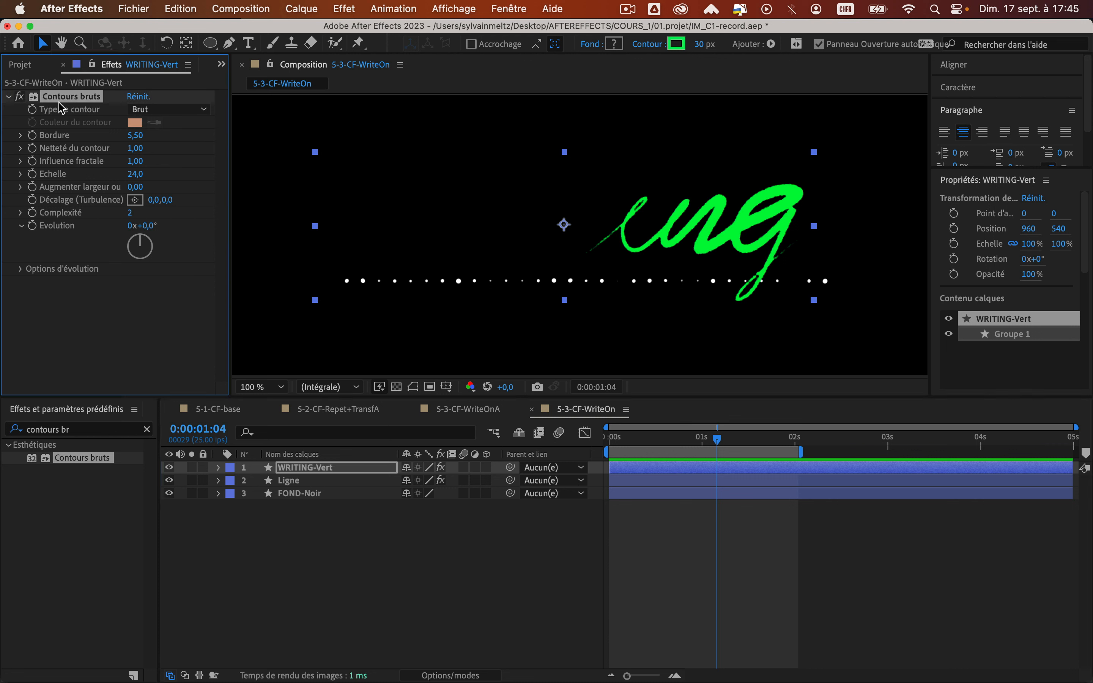
pyautogui.click(8, 97)
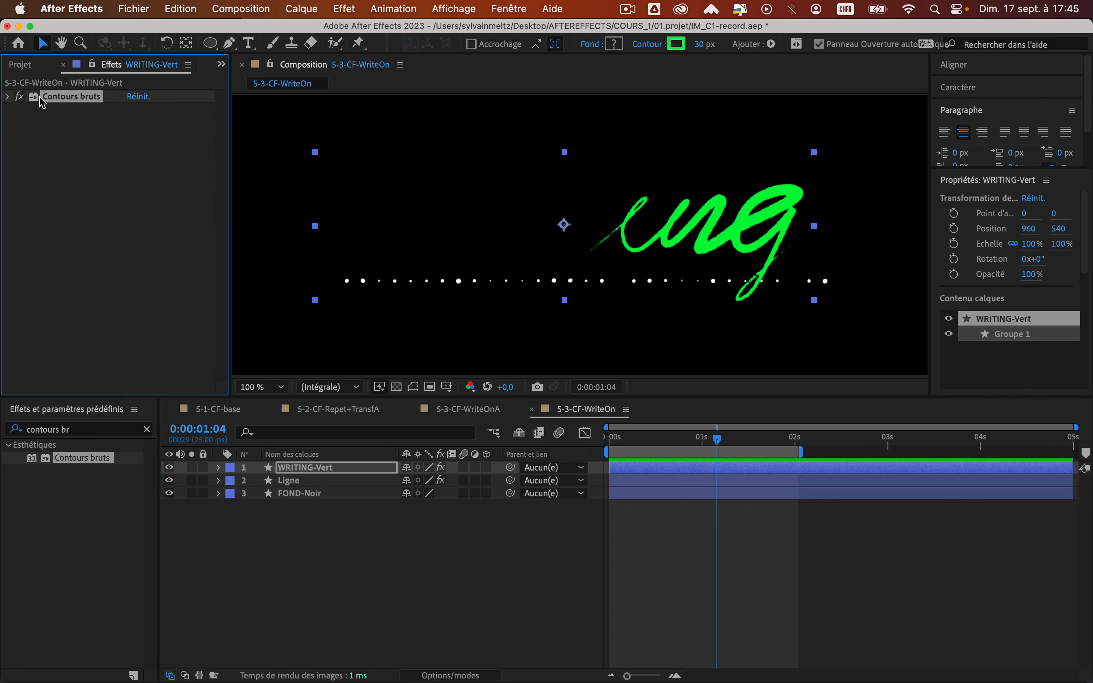
pyautogui.click(353, 472)
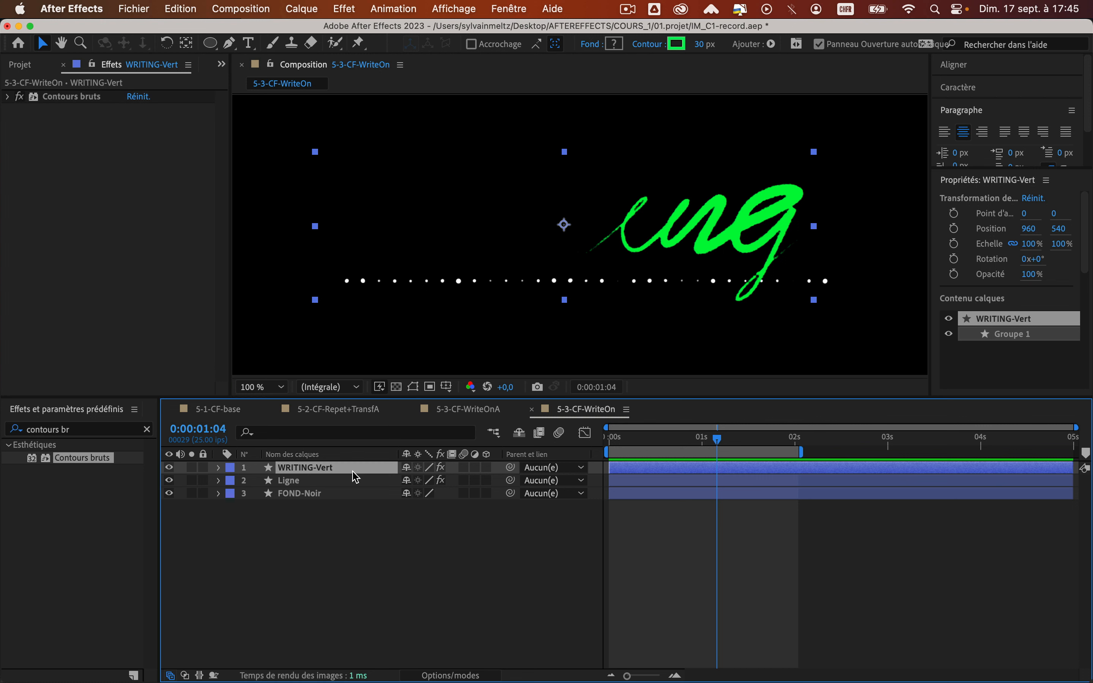
pyautogui.click(68, 99)
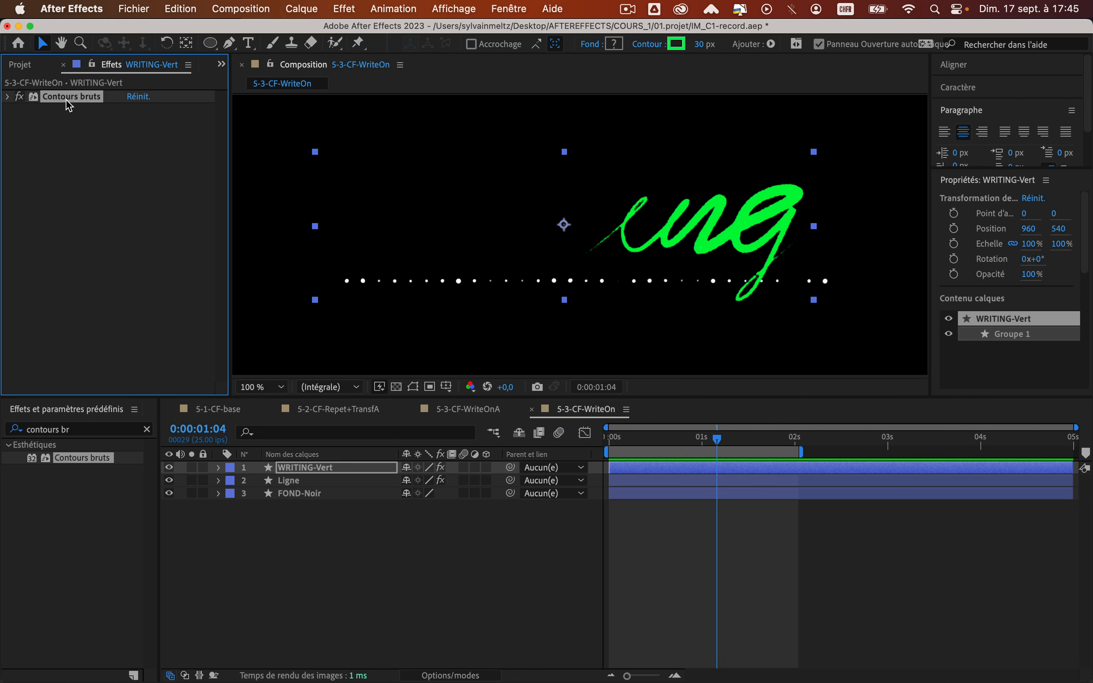
pyautogui.press('super+d')
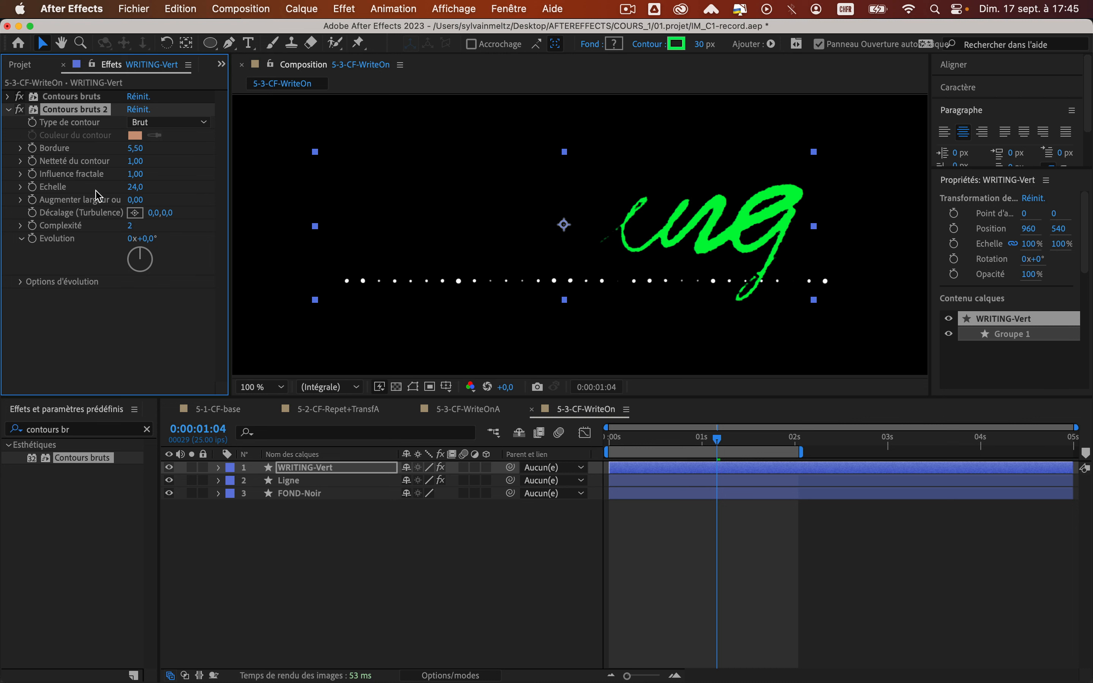
# Step: Set Contours bruts 2 to Echelle 145 and Bordure 7.3, placing it above the original Contours bruts effect
pyautogui.moveTo(136, 186); pyautogui.dragTo(226, 189)
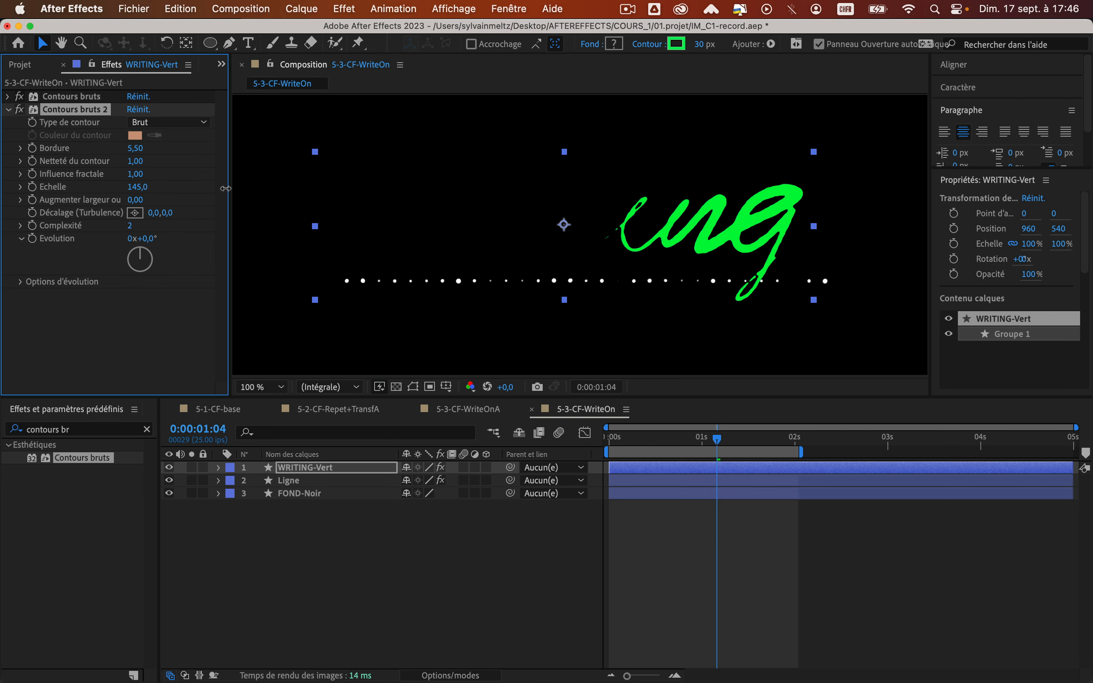
pyautogui.moveTo(57, 113); pyautogui.dragTo(61, 99)
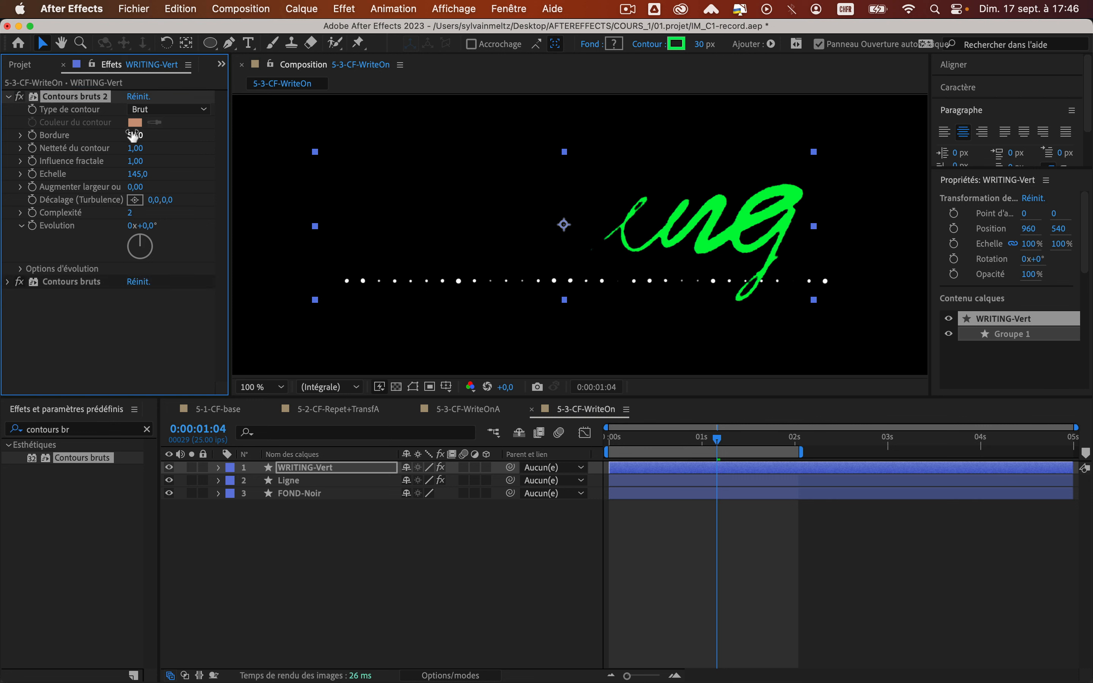
pyautogui.moveTo(135, 135)
pyautogui.mouseDown()
pyautogui.moveTo(154, 135)
pyautogui.moveTo(143, 134)
pyautogui.mouseUp()
# Step: Compare the lettering with and without Contours bruts 2, and preview the animation with its settings collapsed
pyautogui.click(20, 96)
pyautogui.click(20, 97)
pyautogui.press('space')
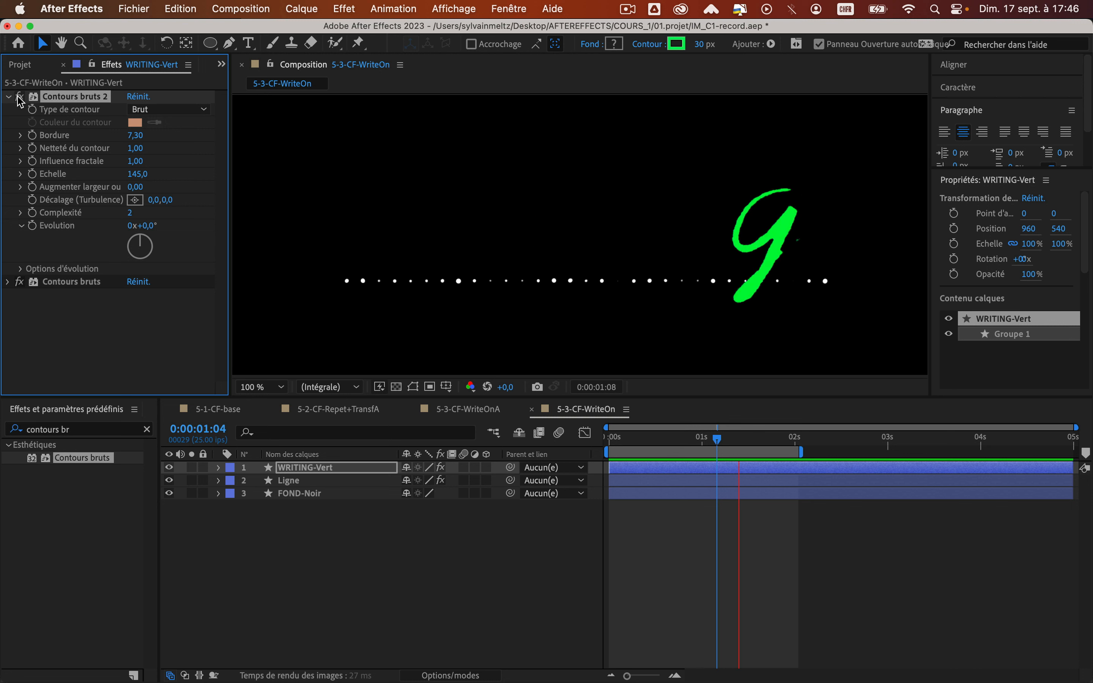
pyautogui.click(9, 98)
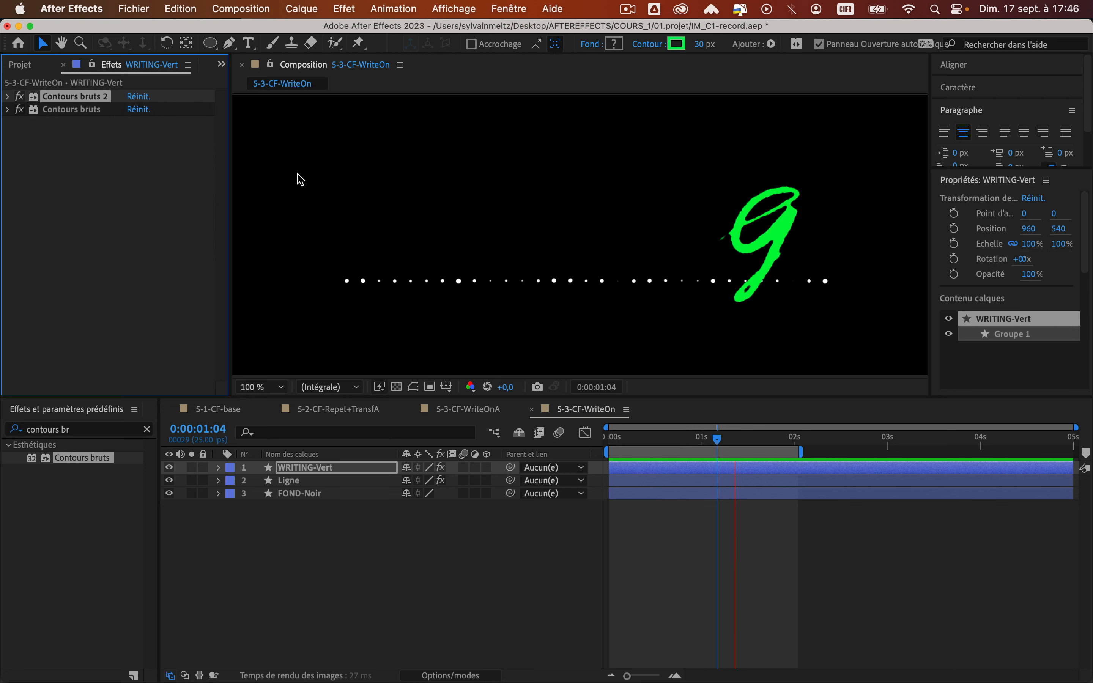
# Step: Stop the preview and change the WRITING-Vert layer's stroke colour from green to black
pyautogui.press('space')
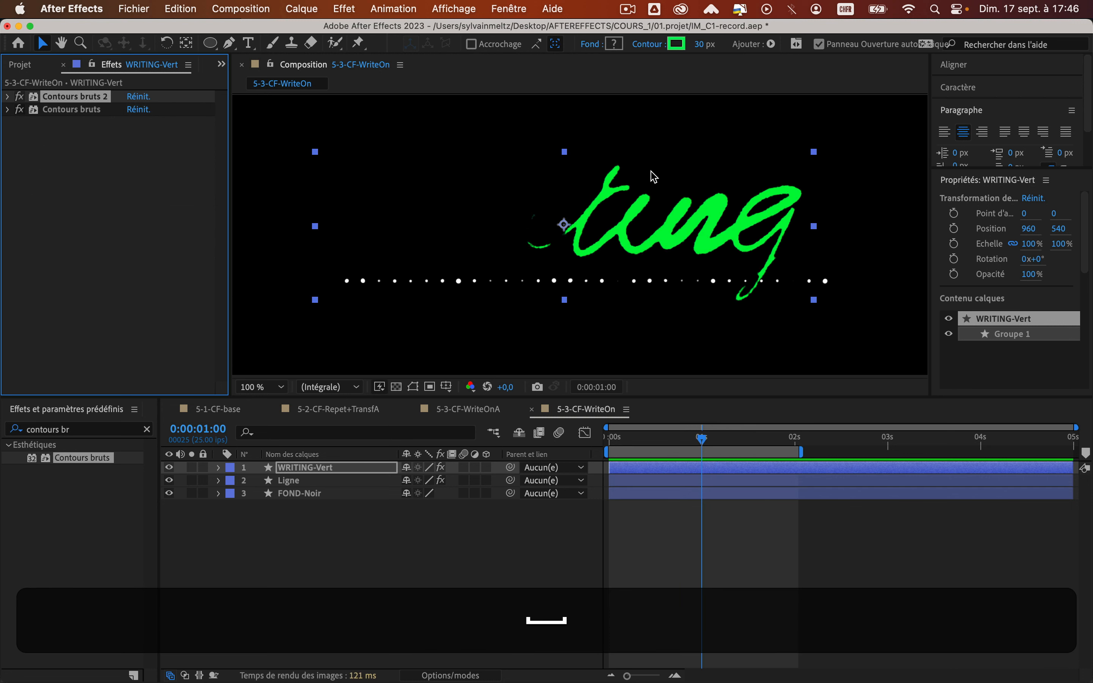
pyautogui.click(24, 65)
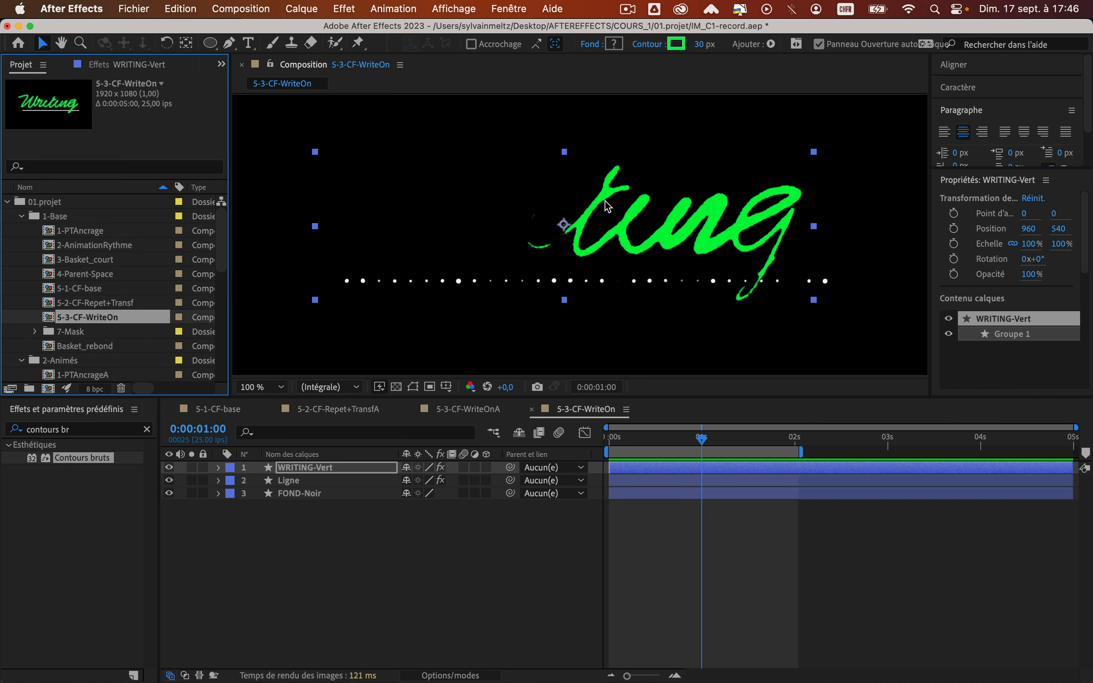
pyautogui.press(',')
pyautogui.click(383, 531)
pyautogui.click(257, 467)
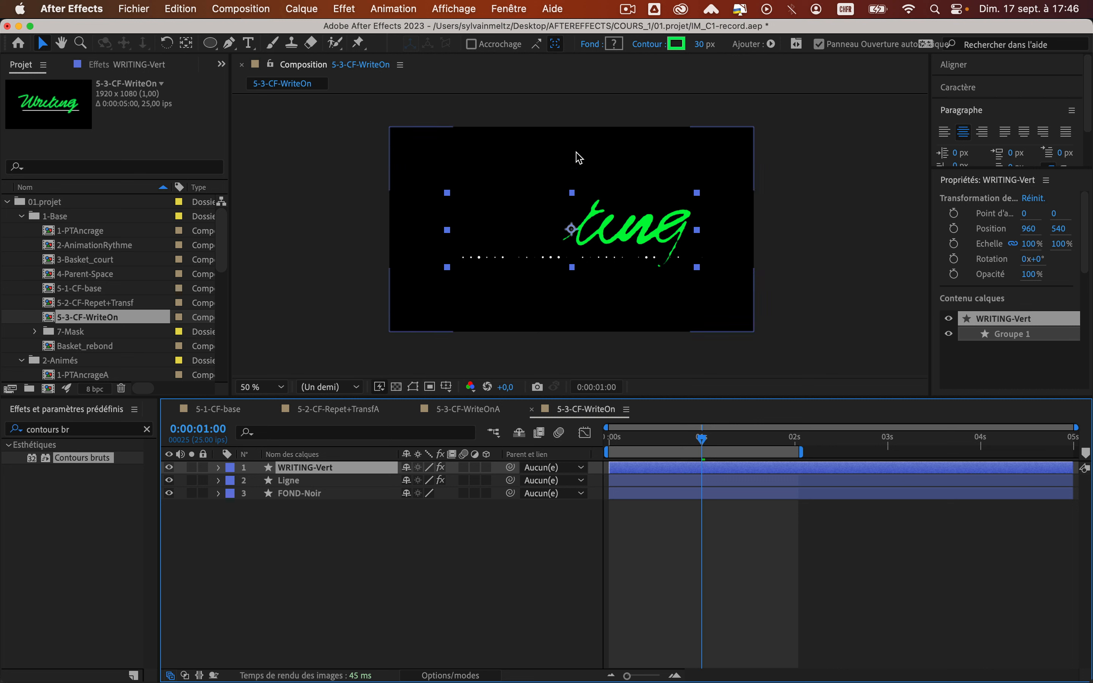
pyautogui.click(681, 45)
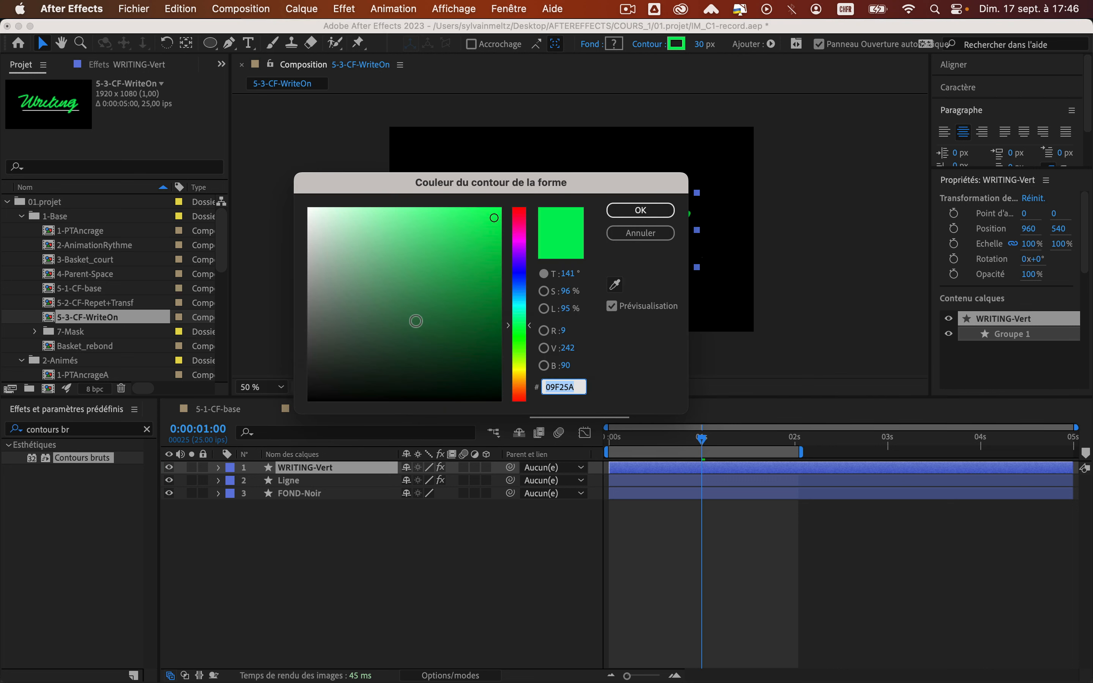
pyautogui.moveTo(415, 321); pyautogui.dragTo(309, 399)
pyautogui.click(650, 210)
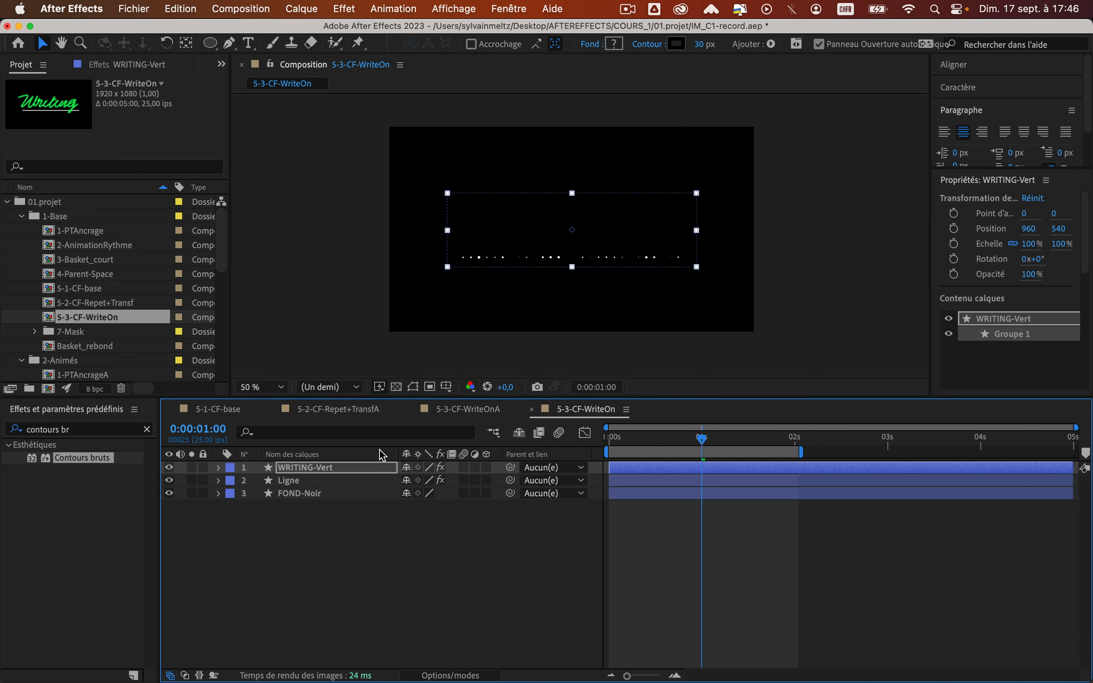
# Step: Set the fill colour of the FOND-Noir background layer to white
pyautogui.click(296, 494)
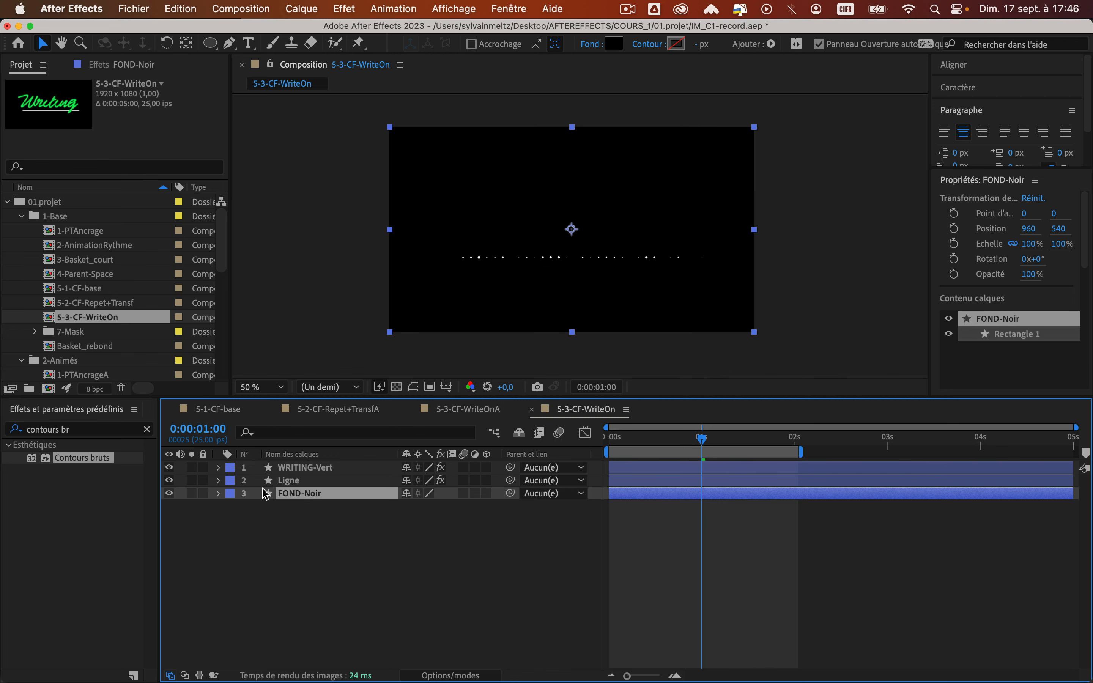
pyautogui.click(615, 44)
pyautogui.click(395, 276)
pyautogui.click(310, 208)
pyautogui.click(634, 210)
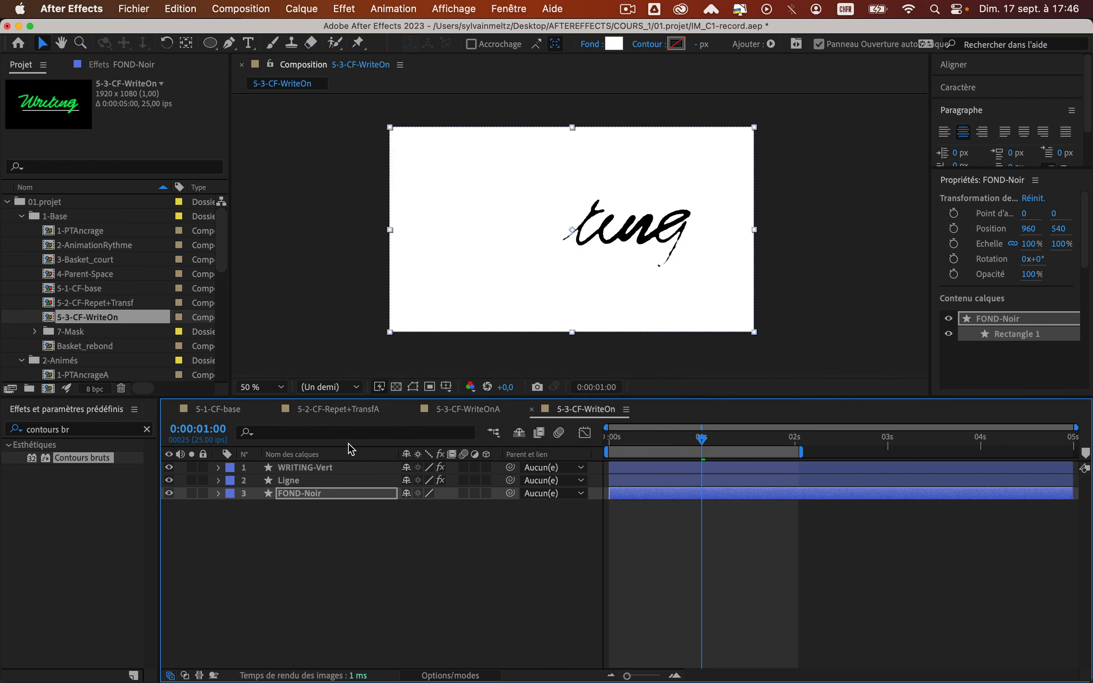
# Step: Set the stroke colour of the dotted Ligne layer to black (000000) and deselect the layer
pyautogui.click(334, 480)
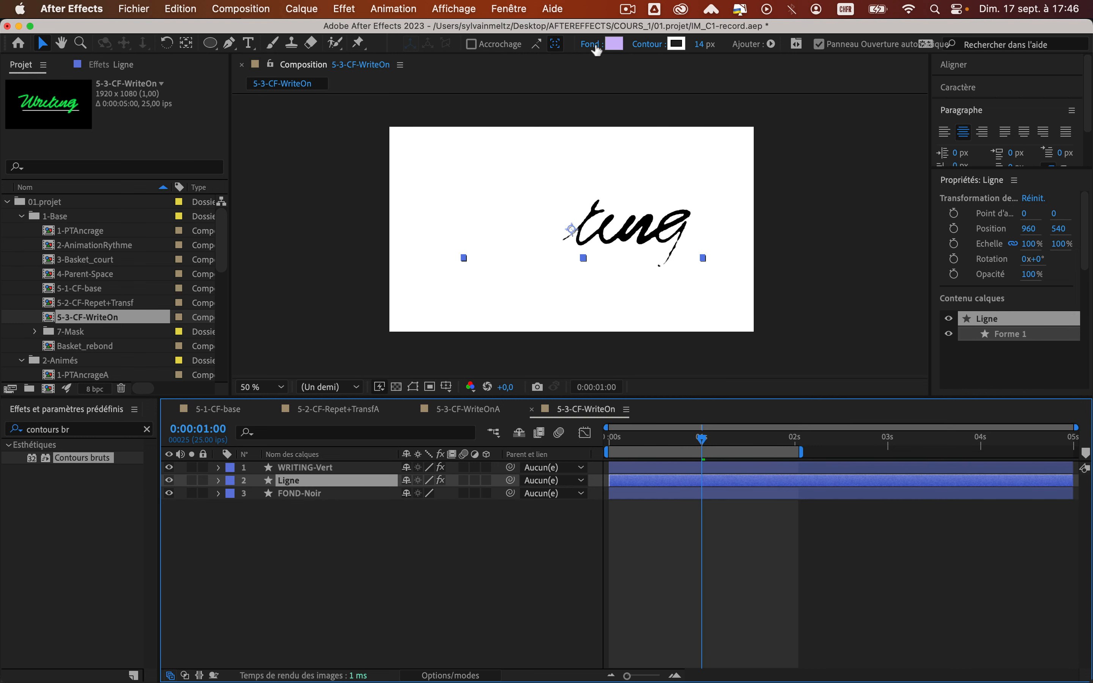
pyautogui.click(680, 45)
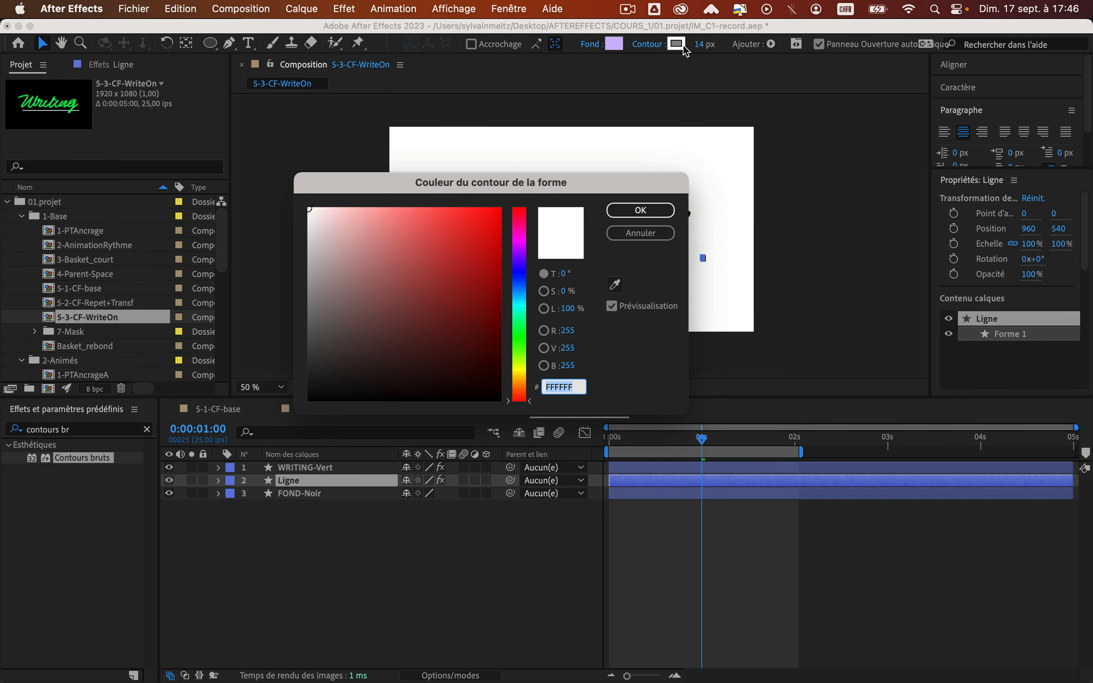
pyautogui.moveTo(343, 240)
pyautogui.mouseDown()
pyautogui.moveTo(317, 220)
pyautogui.moveTo(322, 385)
pyautogui.moveTo(296, 399)
pyautogui.mouseUp()
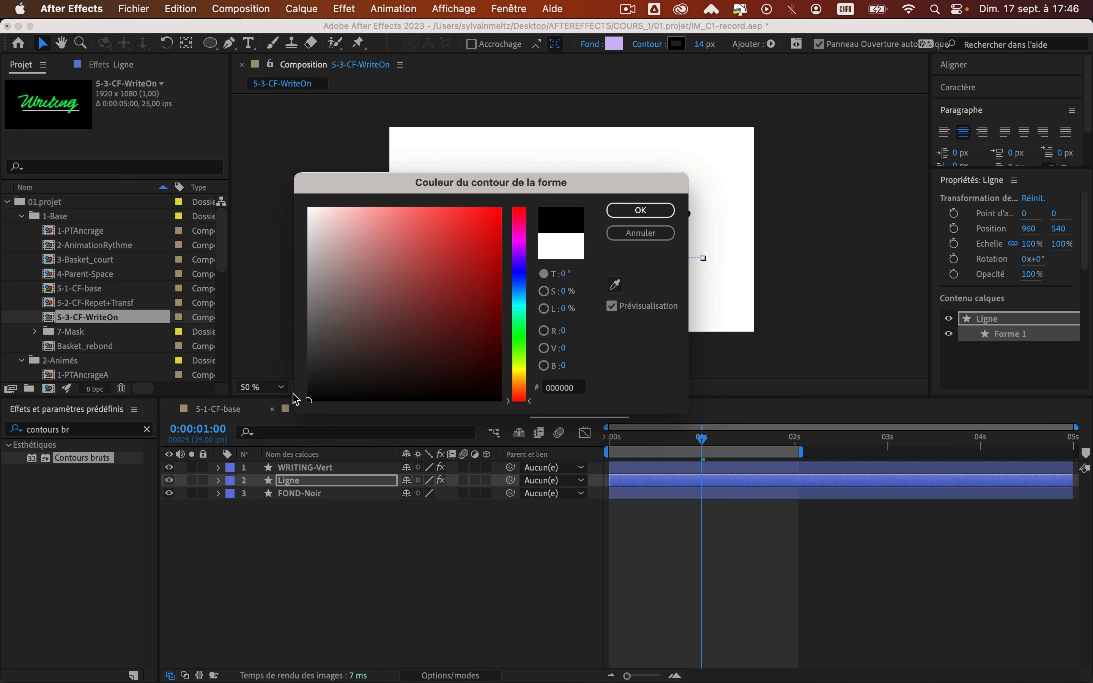
pyautogui.click(641, 210)
pyautogui.click(366, 578)
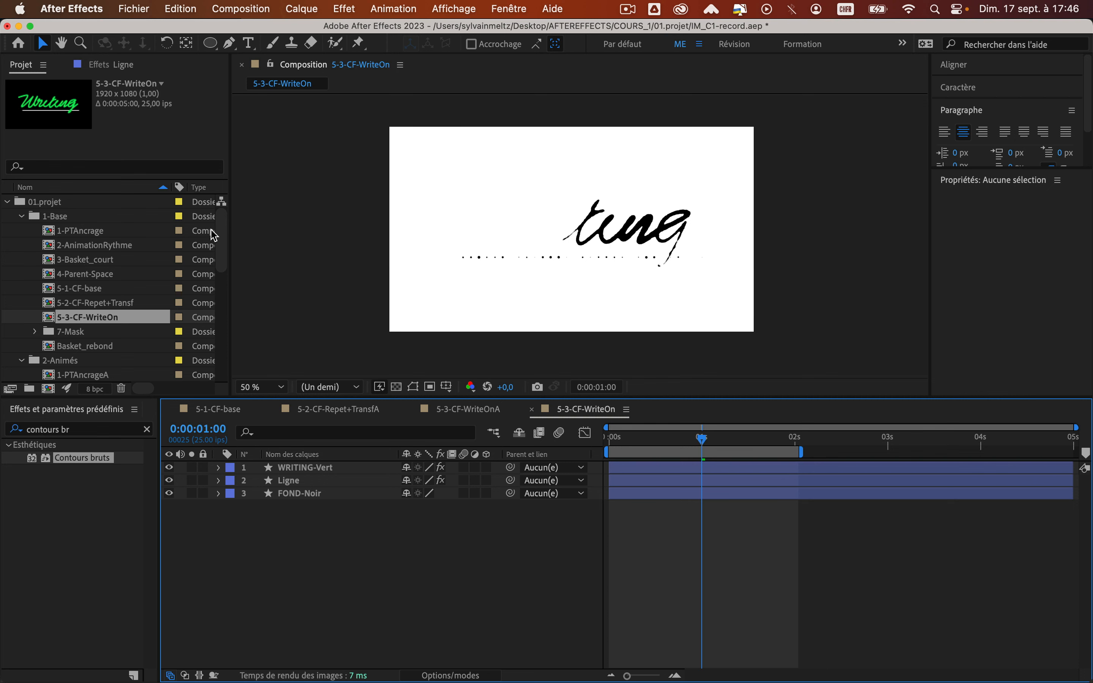
# Step: Add Texture_Paper.jpeg from the 02.sources folder to the composition as the top layer, above WRITING-Vert
pyautogui.moveTo(222, 241); pyautogui.dragTo(211, 346)
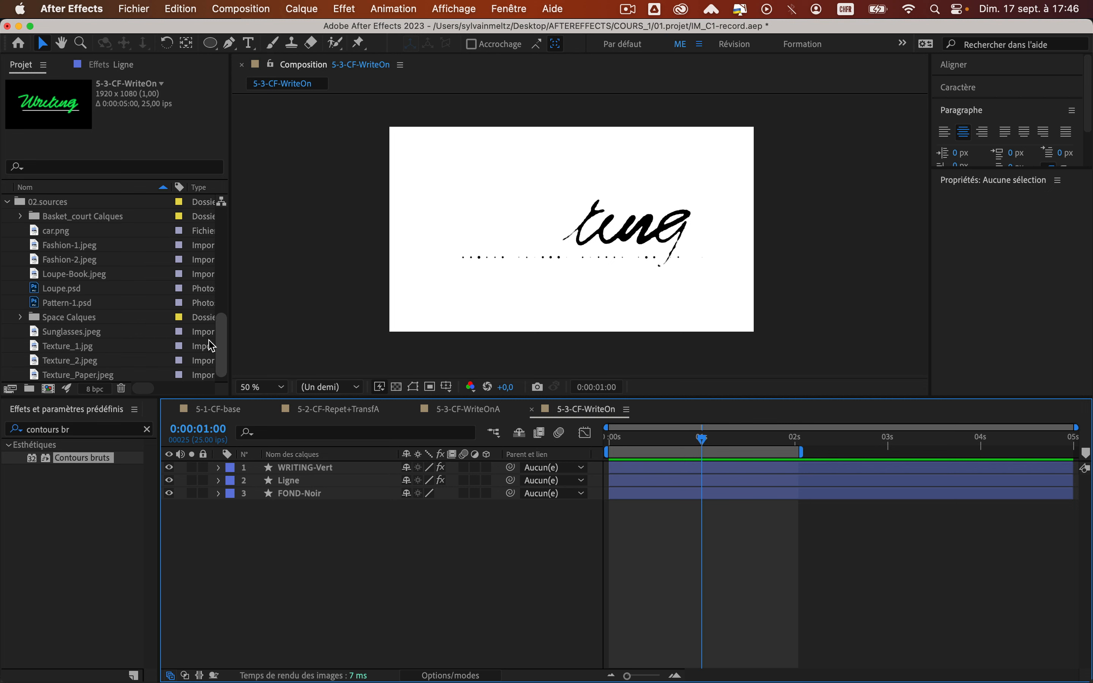
pyautogui.click(56, 204)
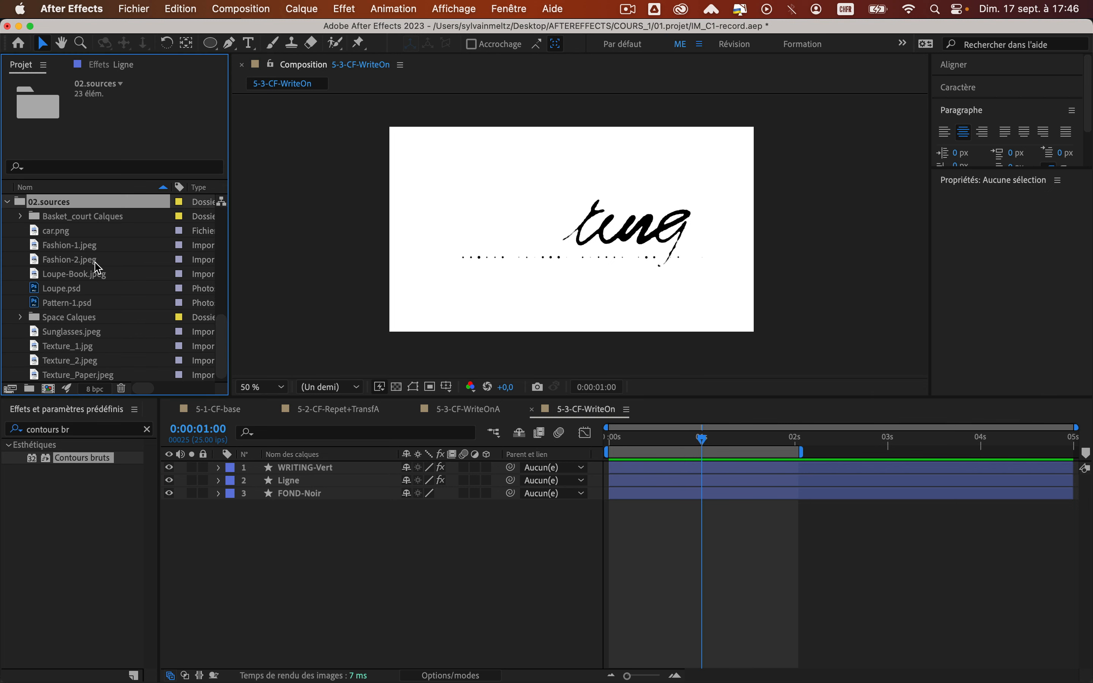
pyautogui.click(83, 374)
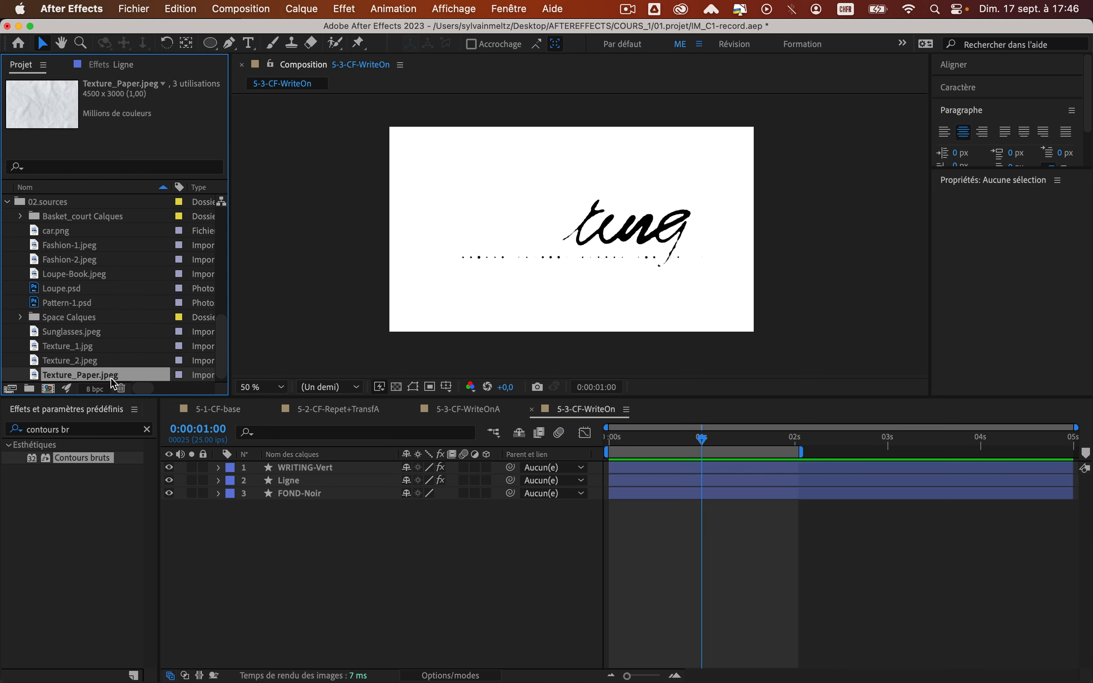
pyautogui.moveTo(101, 380); pyautogui.dragTo(299, 469)
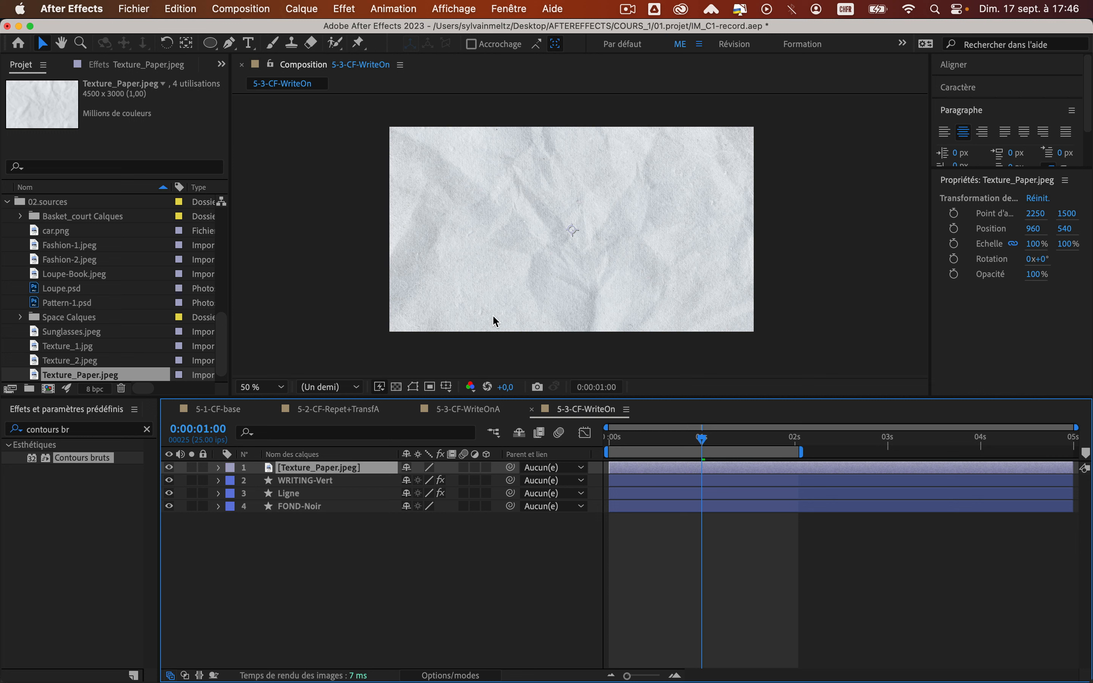
# Step: Scale the Texture_Paper.jpeg layer down proportionally to 86.5% in the composition
pyautogui.press(',')
pyautogui.moveTo(791, 233); pyautogui.dragTo(761, 233)
pyautogui.press('.')
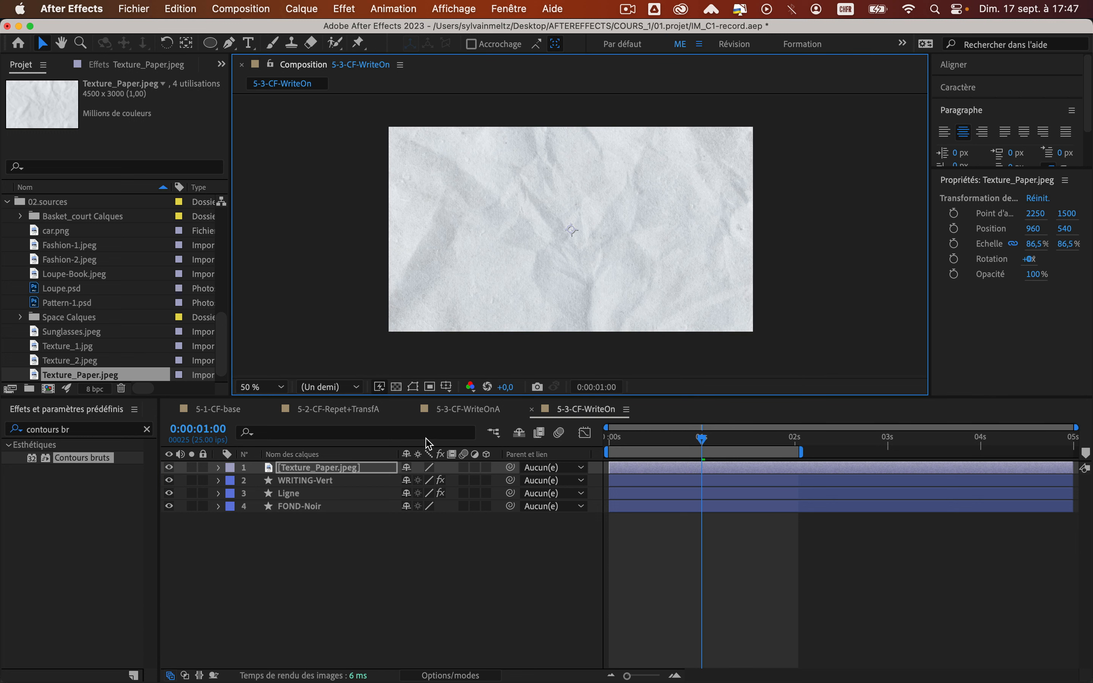
# Step: Show the blending mode columns, set the Texture_Paper.jpeg layer to Produit, and preview the animation
pyautogui.click(330, 468)
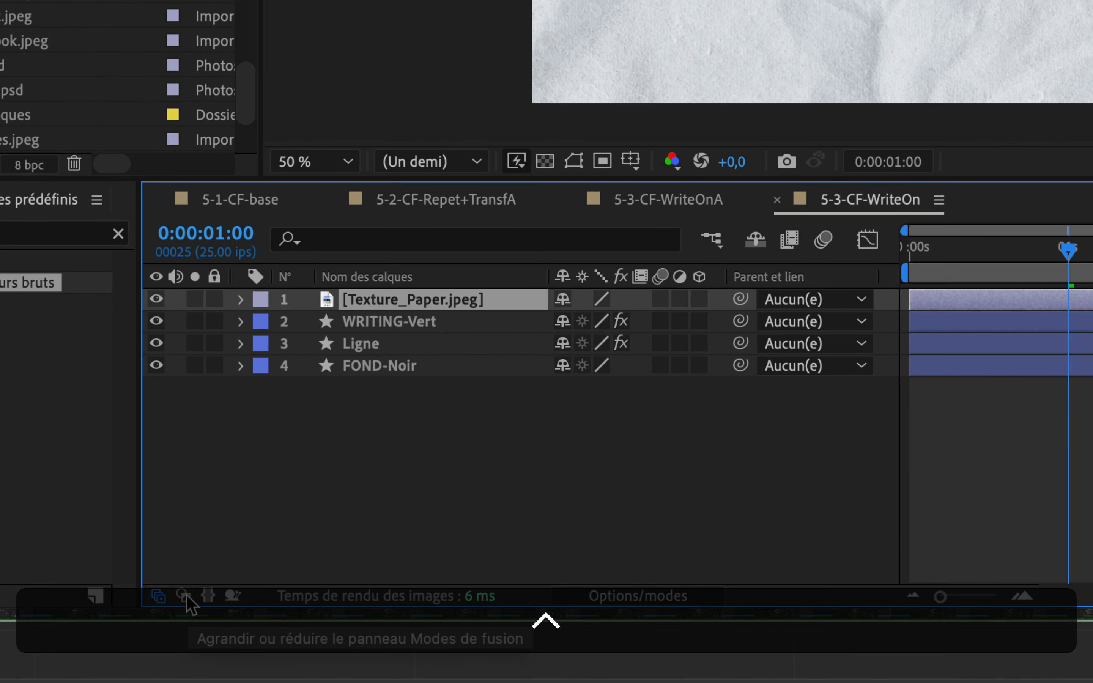
pyautogui.click(183, 596)
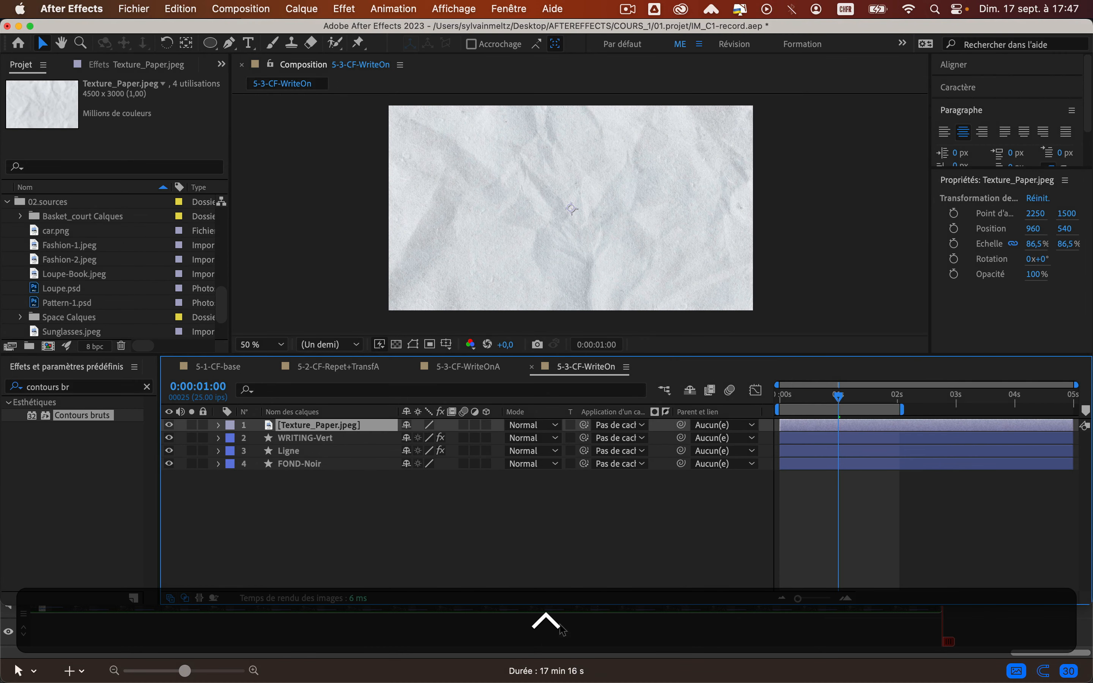
pyautogui.moveTo(562, 606); pyautogui.dragTo(560, 679)
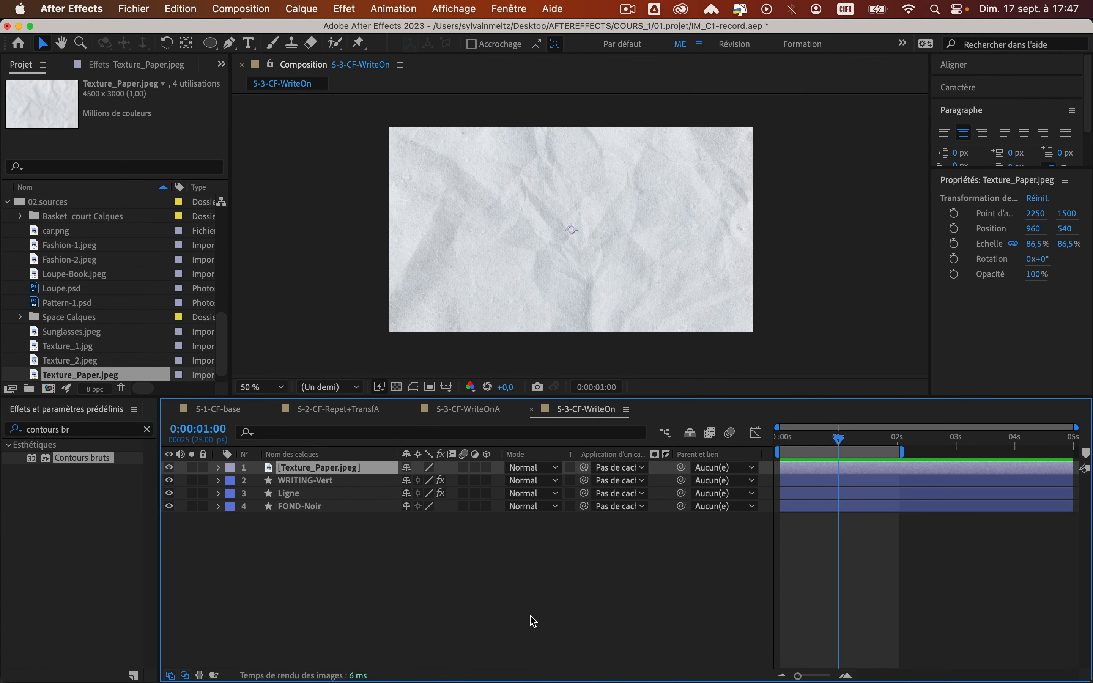
pyautogui.click(531, 471)
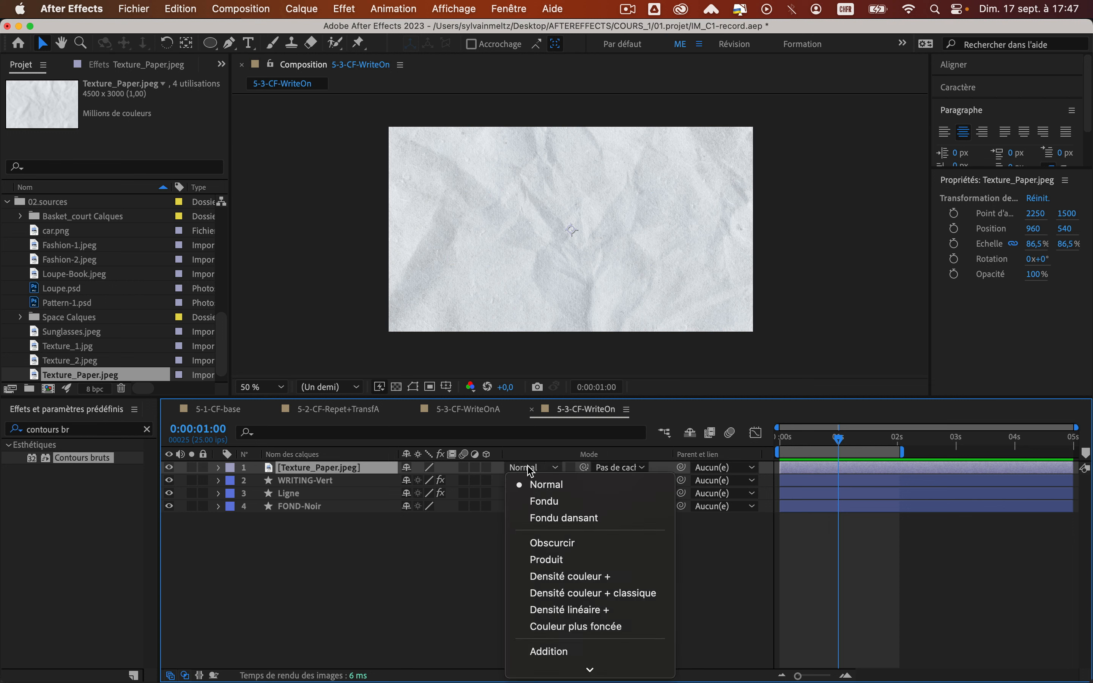
pyautogui.click(557, 560)
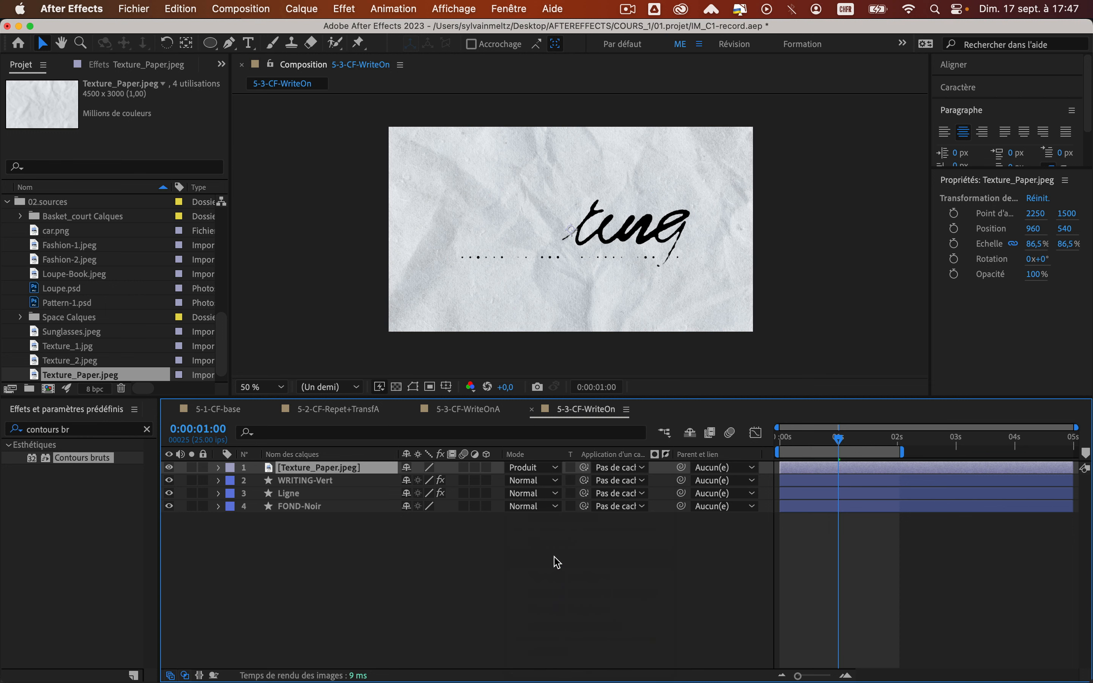
pyautogui.click(557, 563)
pyautogui.press('space')
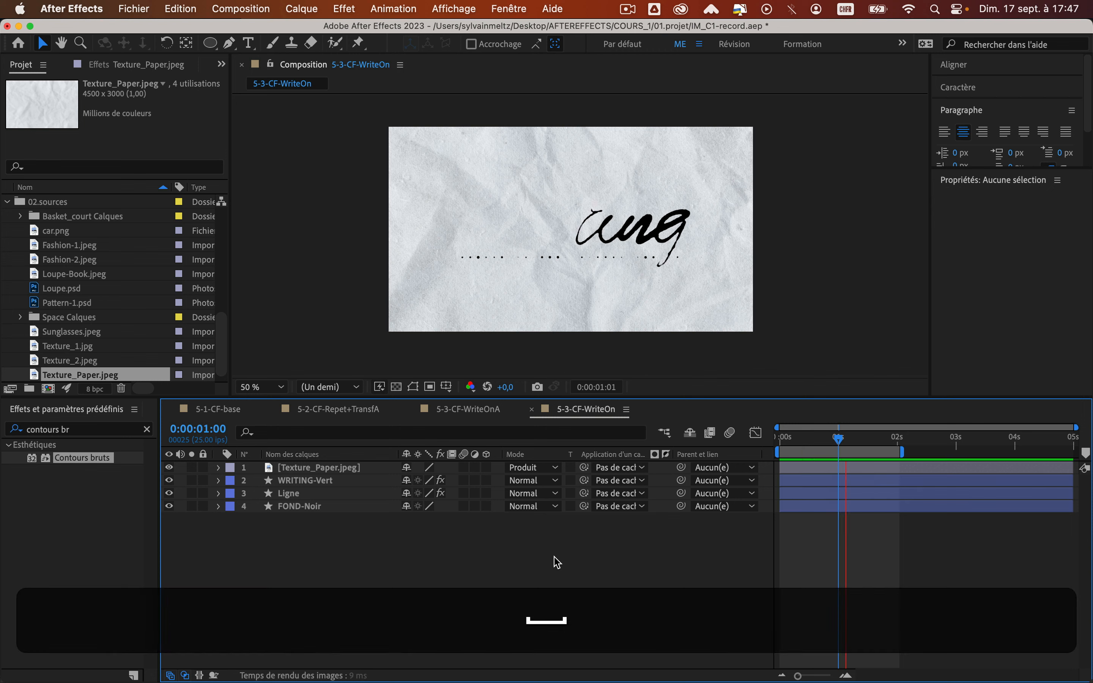